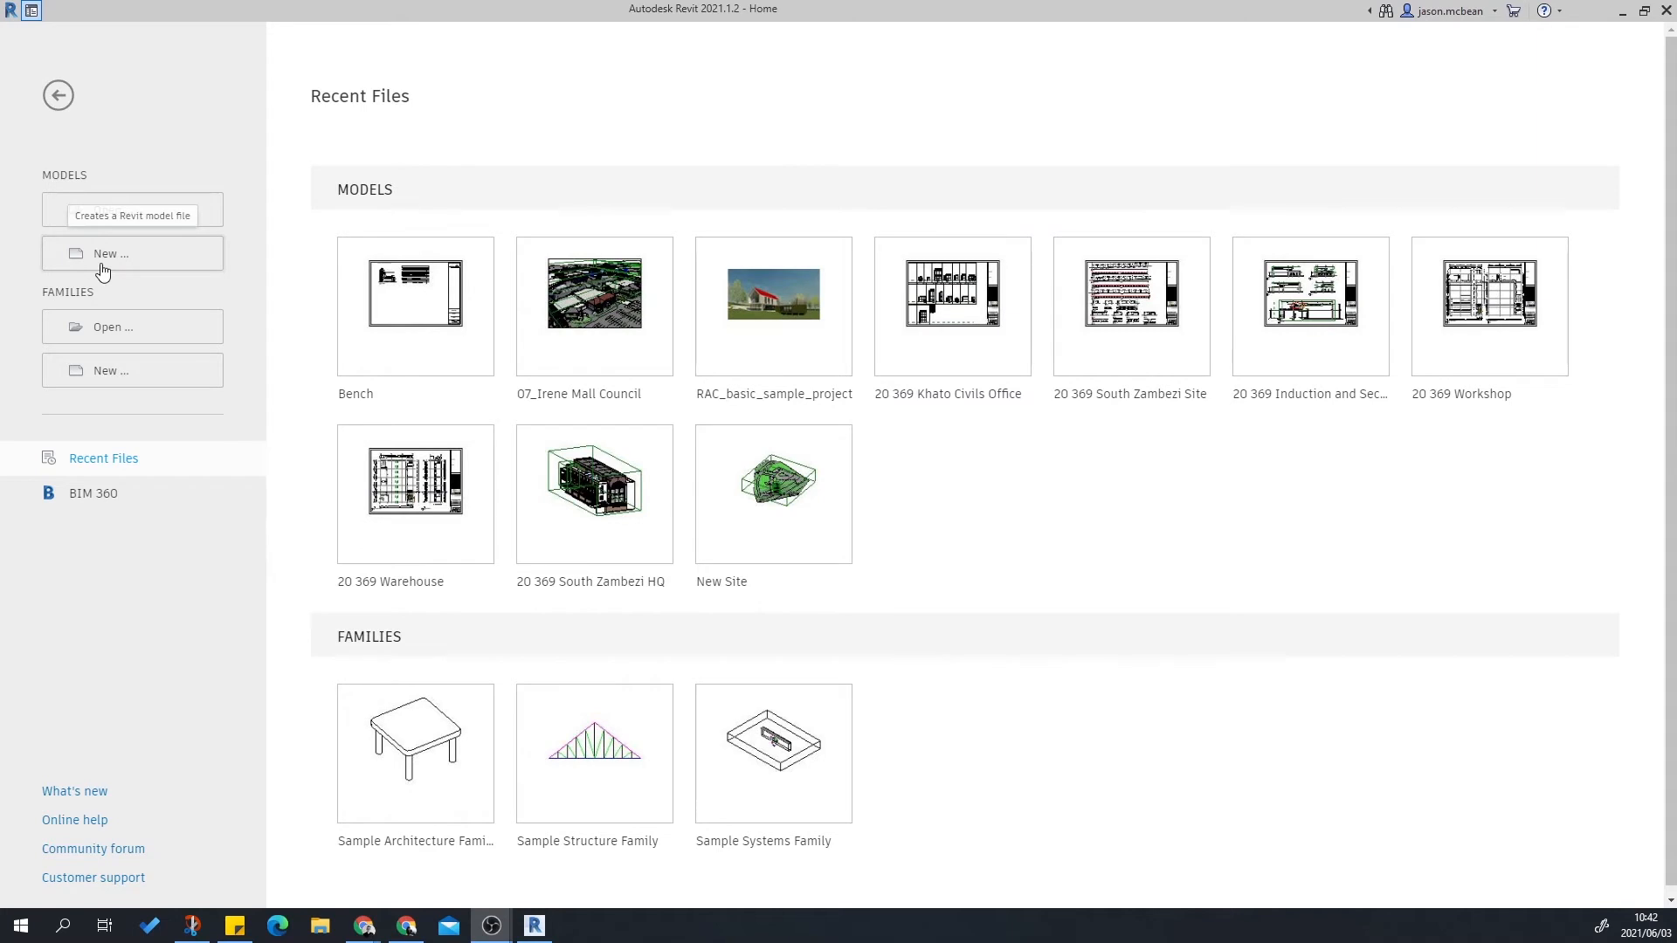
# Create a new project from the template FORM C TEMPLATE - V19 2019.rte in the FORM C Template folder.
pyautogui.click(118, 261)
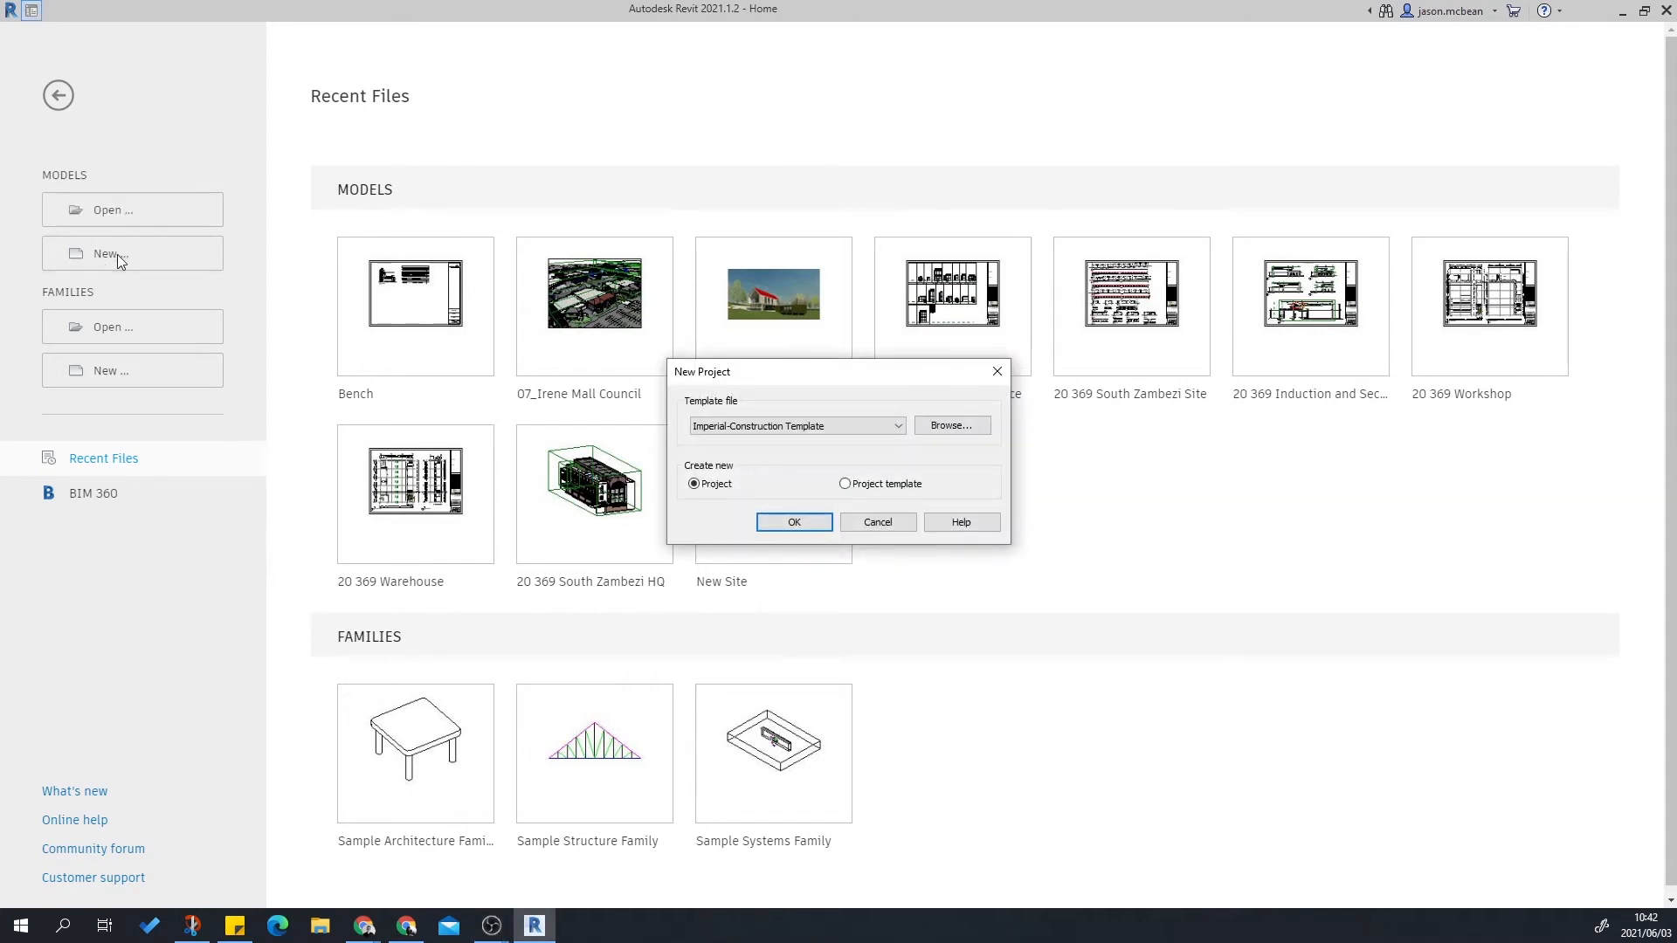
pyautogui.click(956, 424)
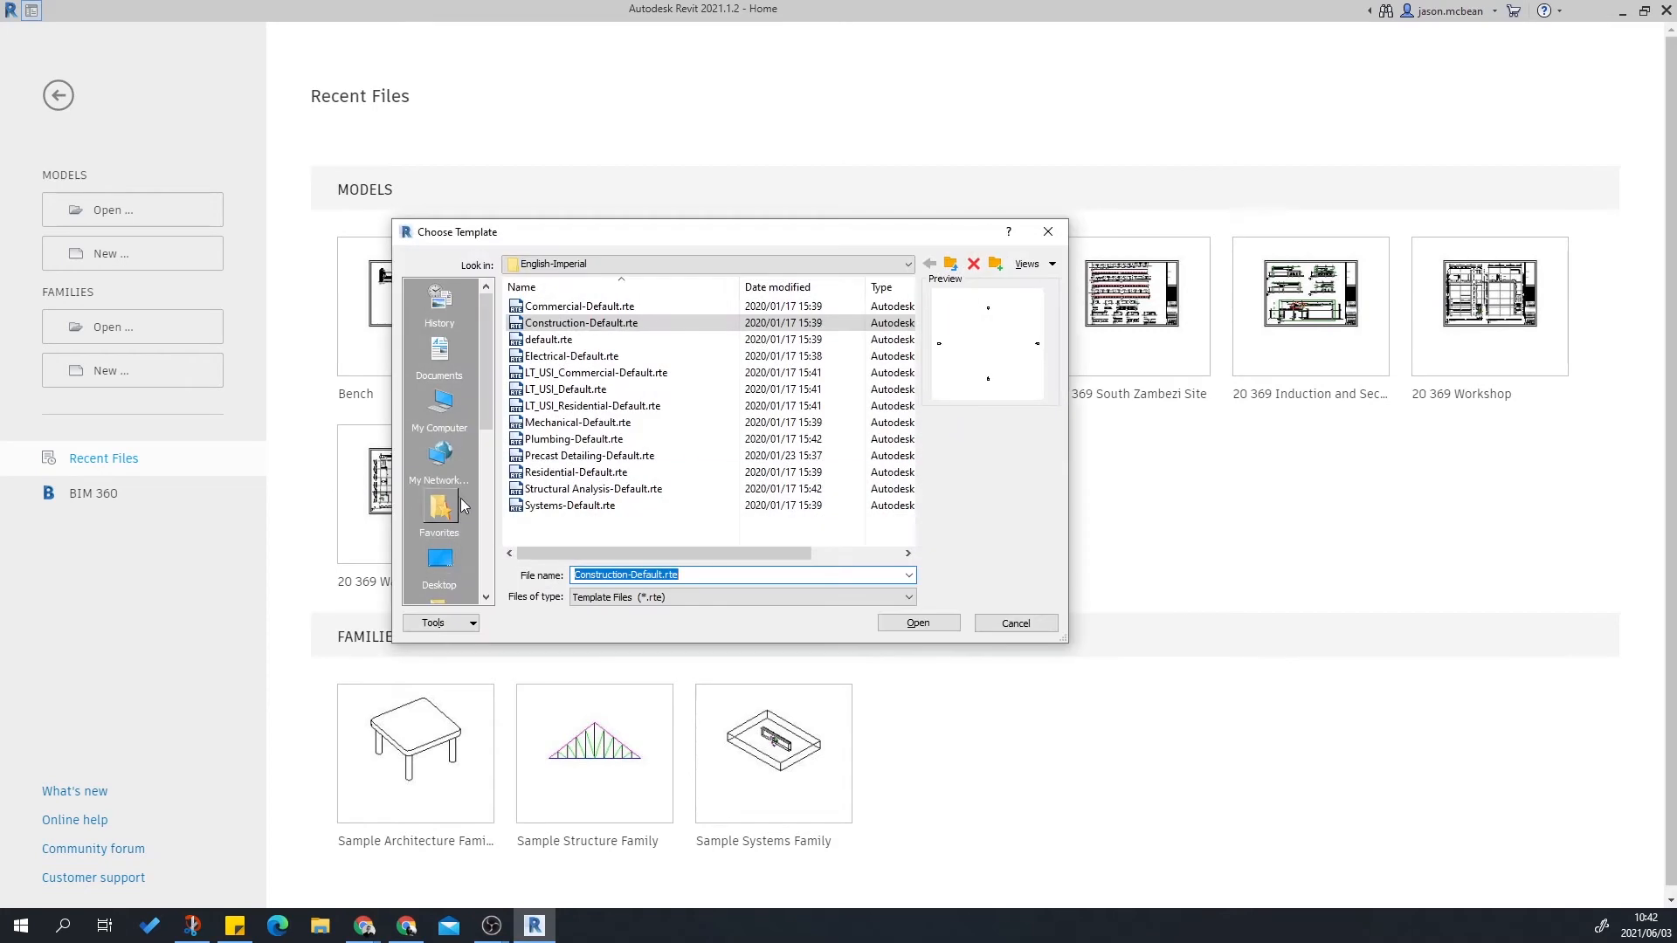
pyautogui.scroll(-5, 459, 497)
pyautogui.click(421, 411)
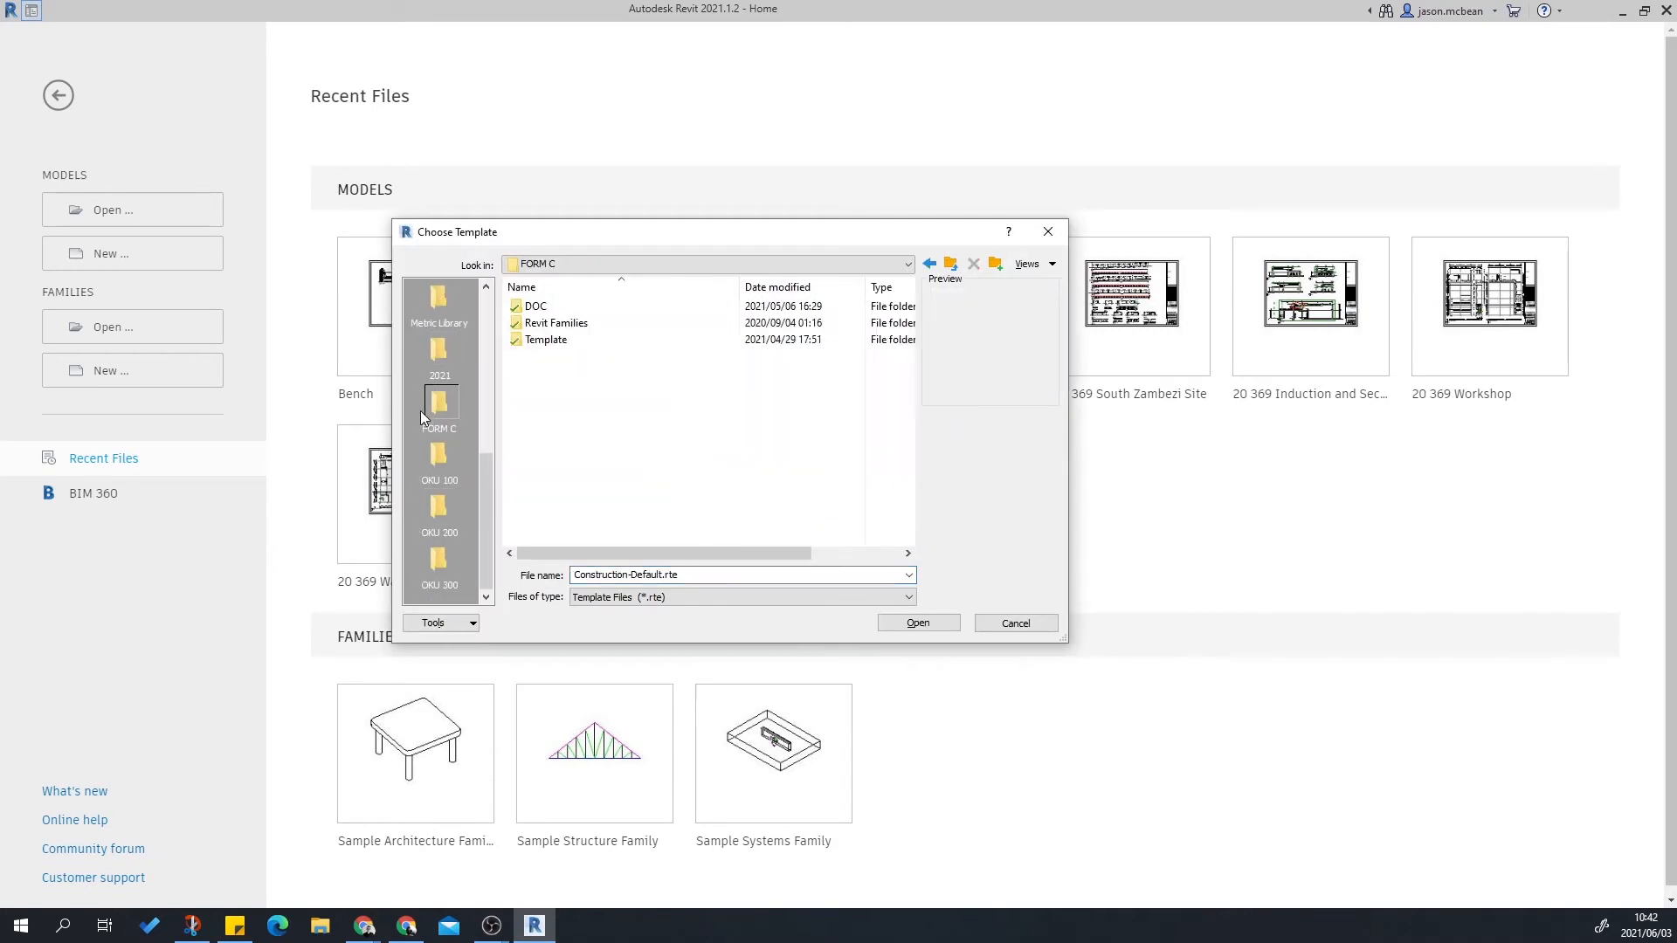
pyautogui.doubleClick(559, 340)
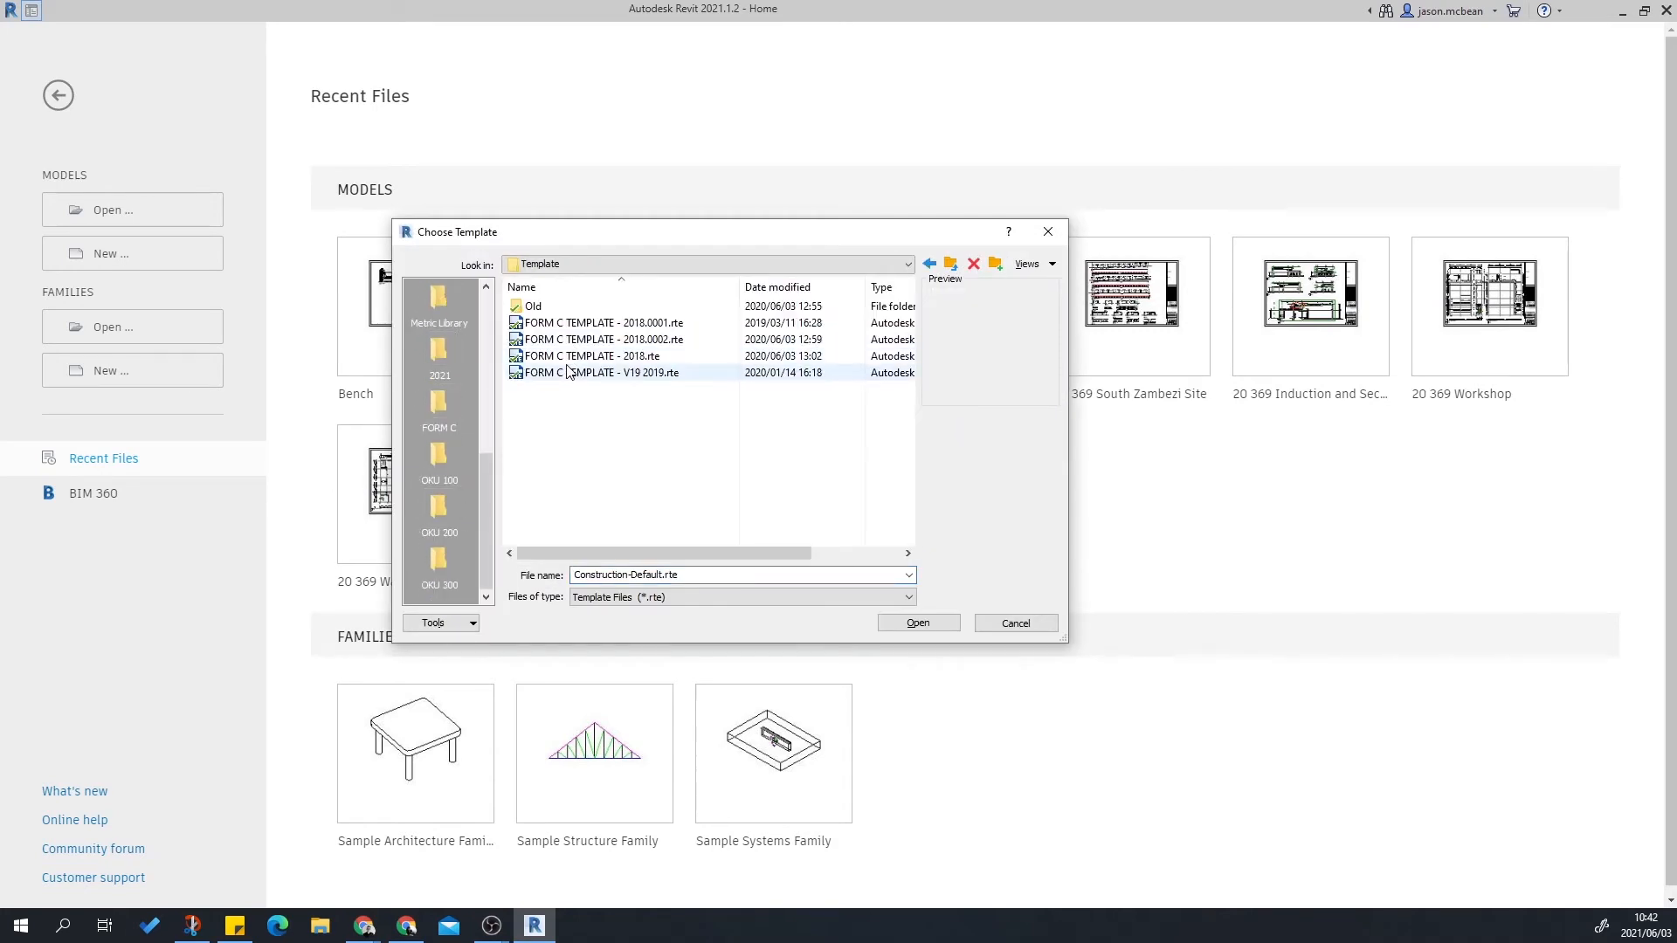
pyautogui.click(624, 373)
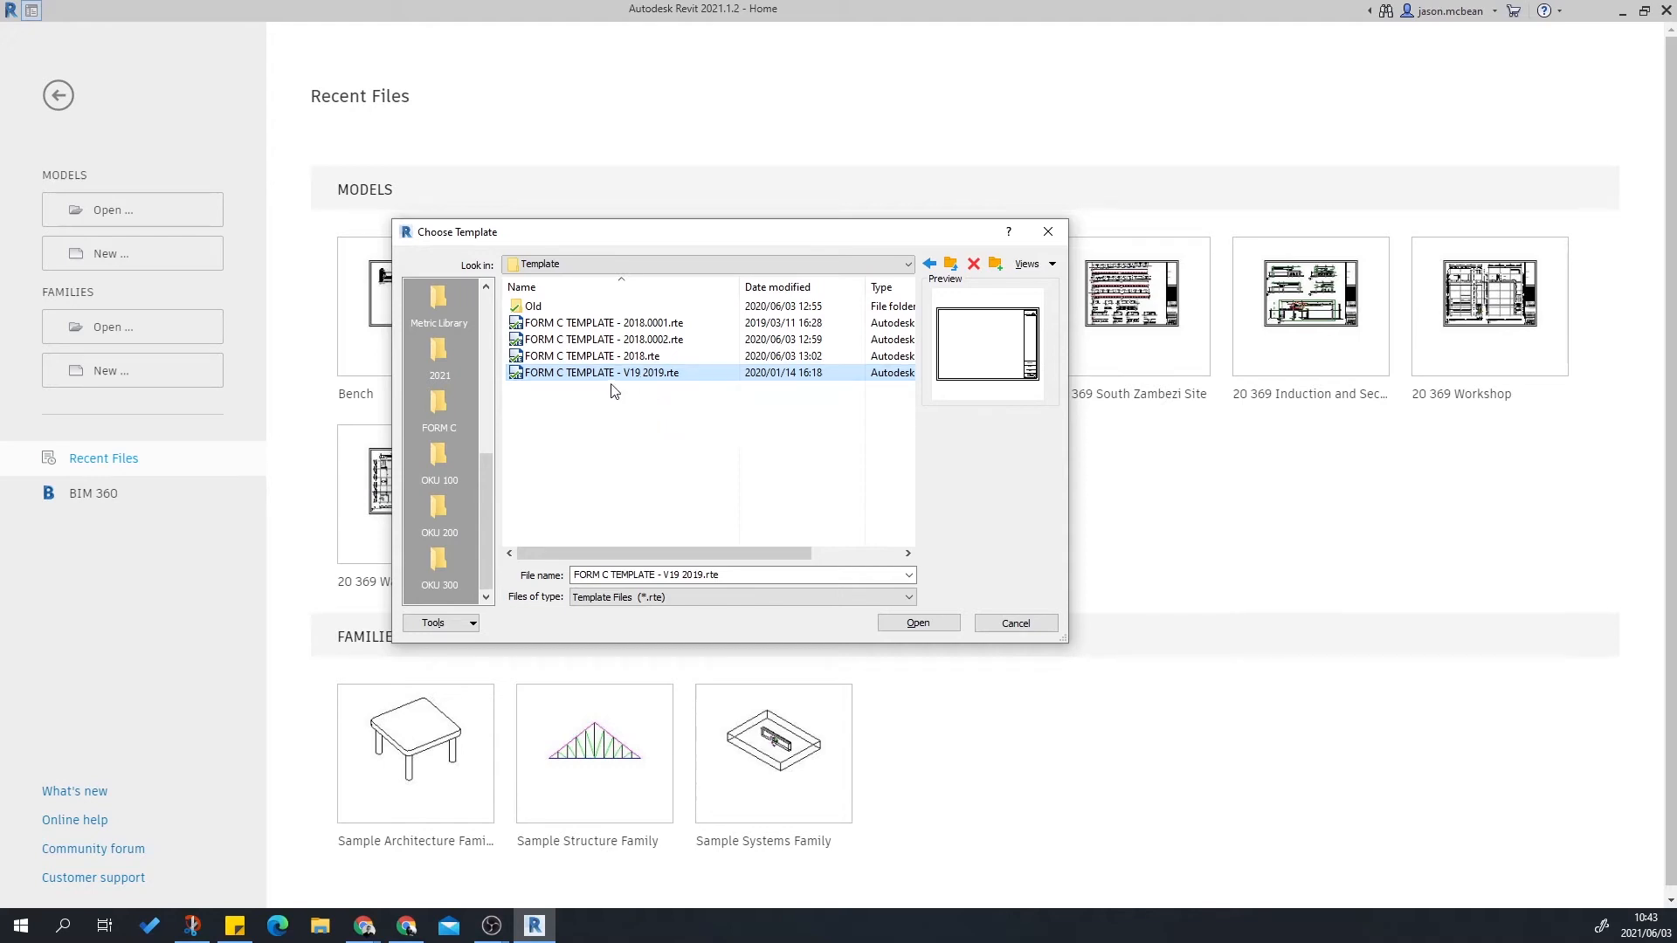
pyautogui.click(918, 623)
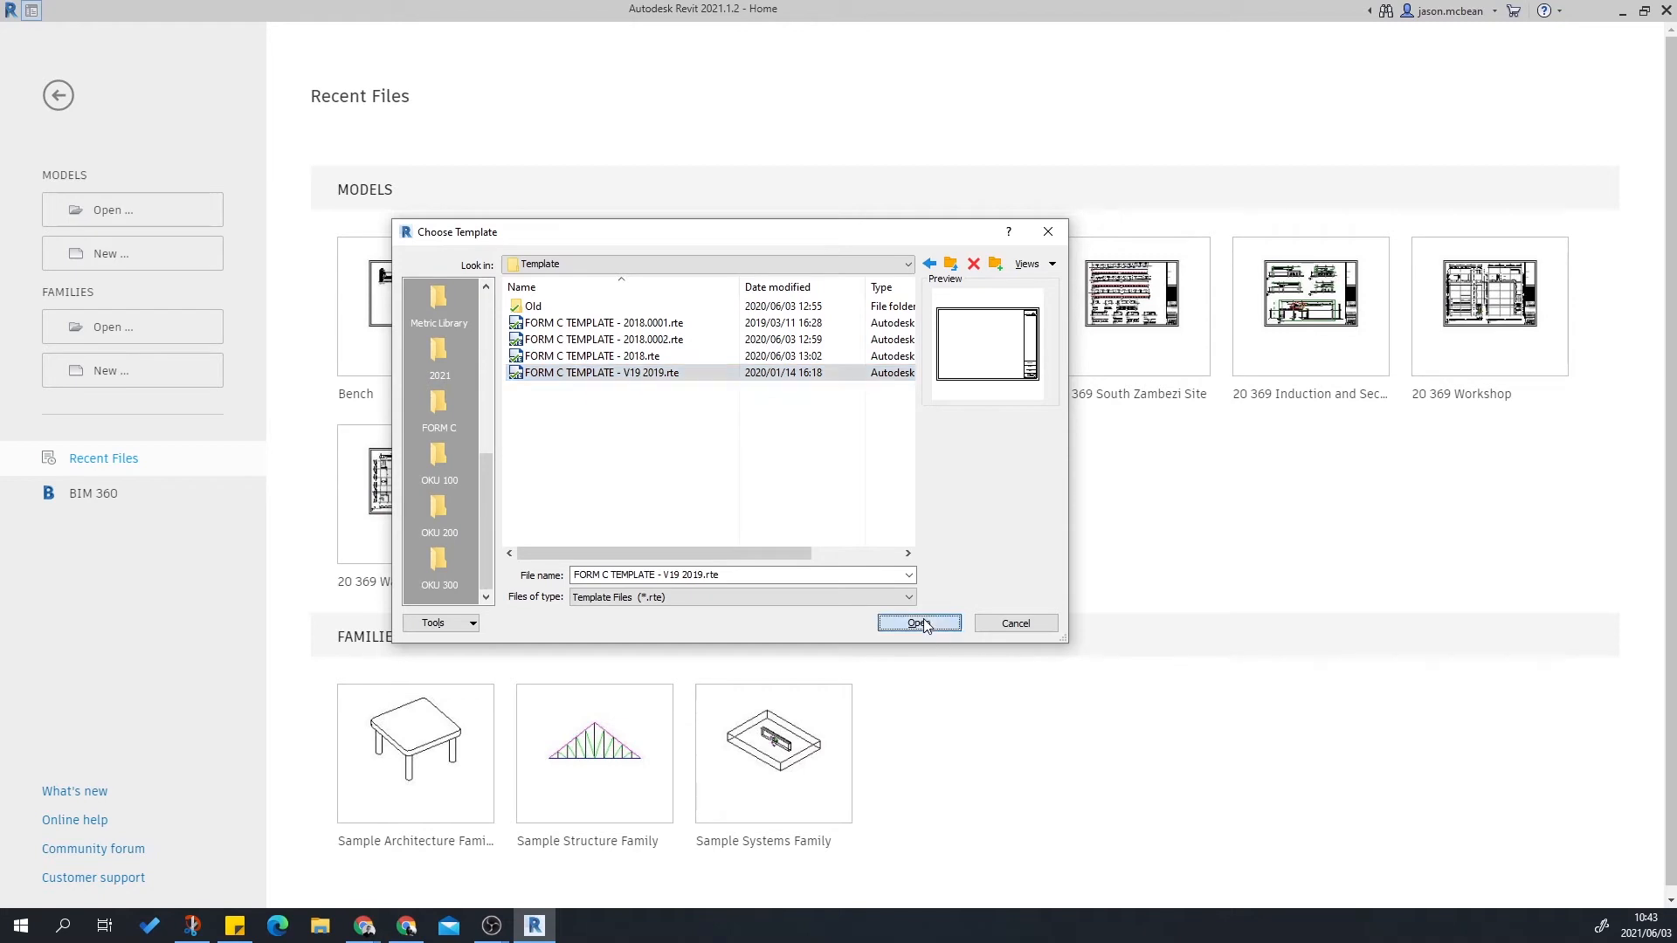
pyautogui.click(795, 522)
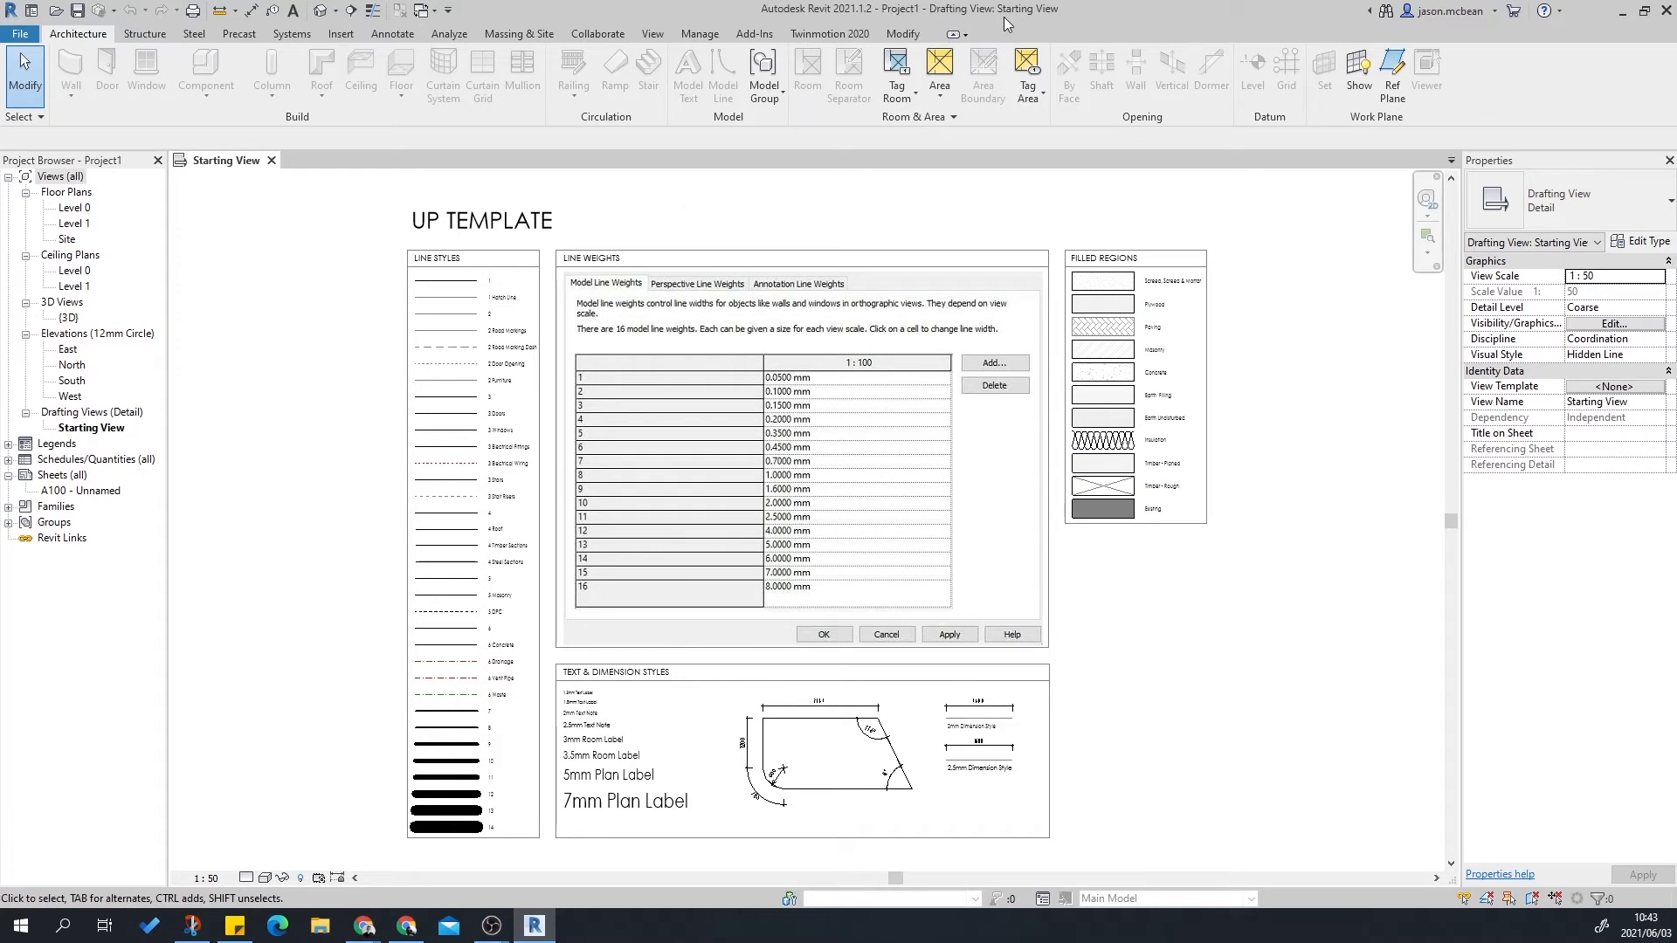
# Save the project as SiteStart in the ARC folder under OKU 300, 2021, Class Files.
pyautogui.click(19, 33)
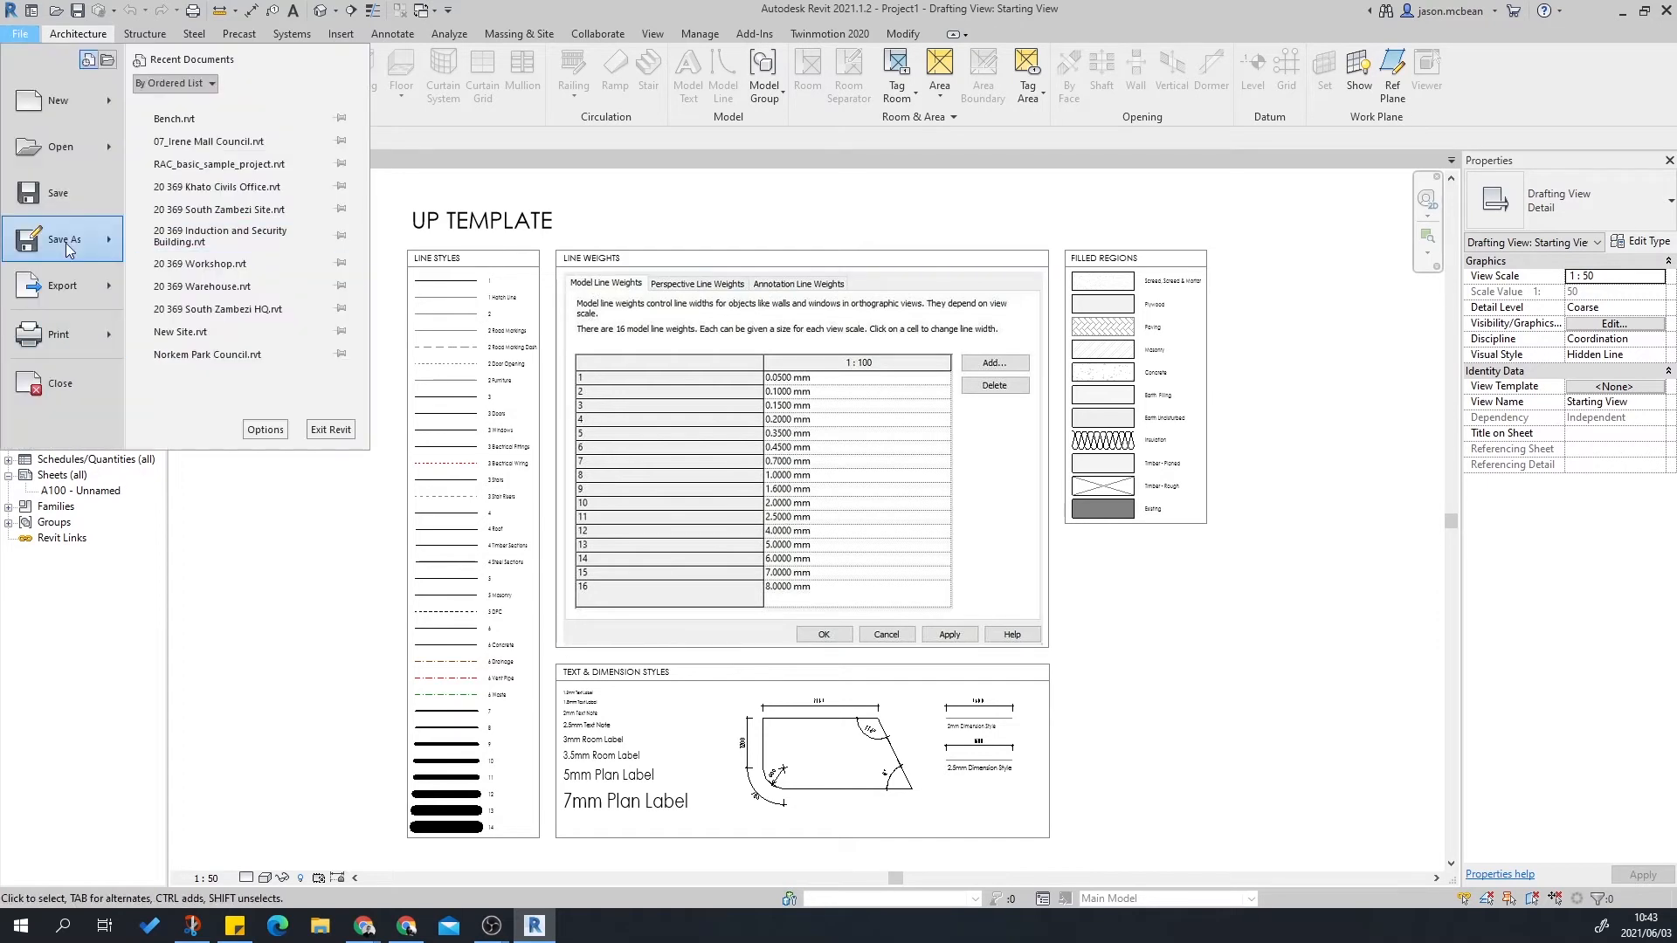
pyautogui.moveTo(68, 249)
pyautogui.click(262, 175)
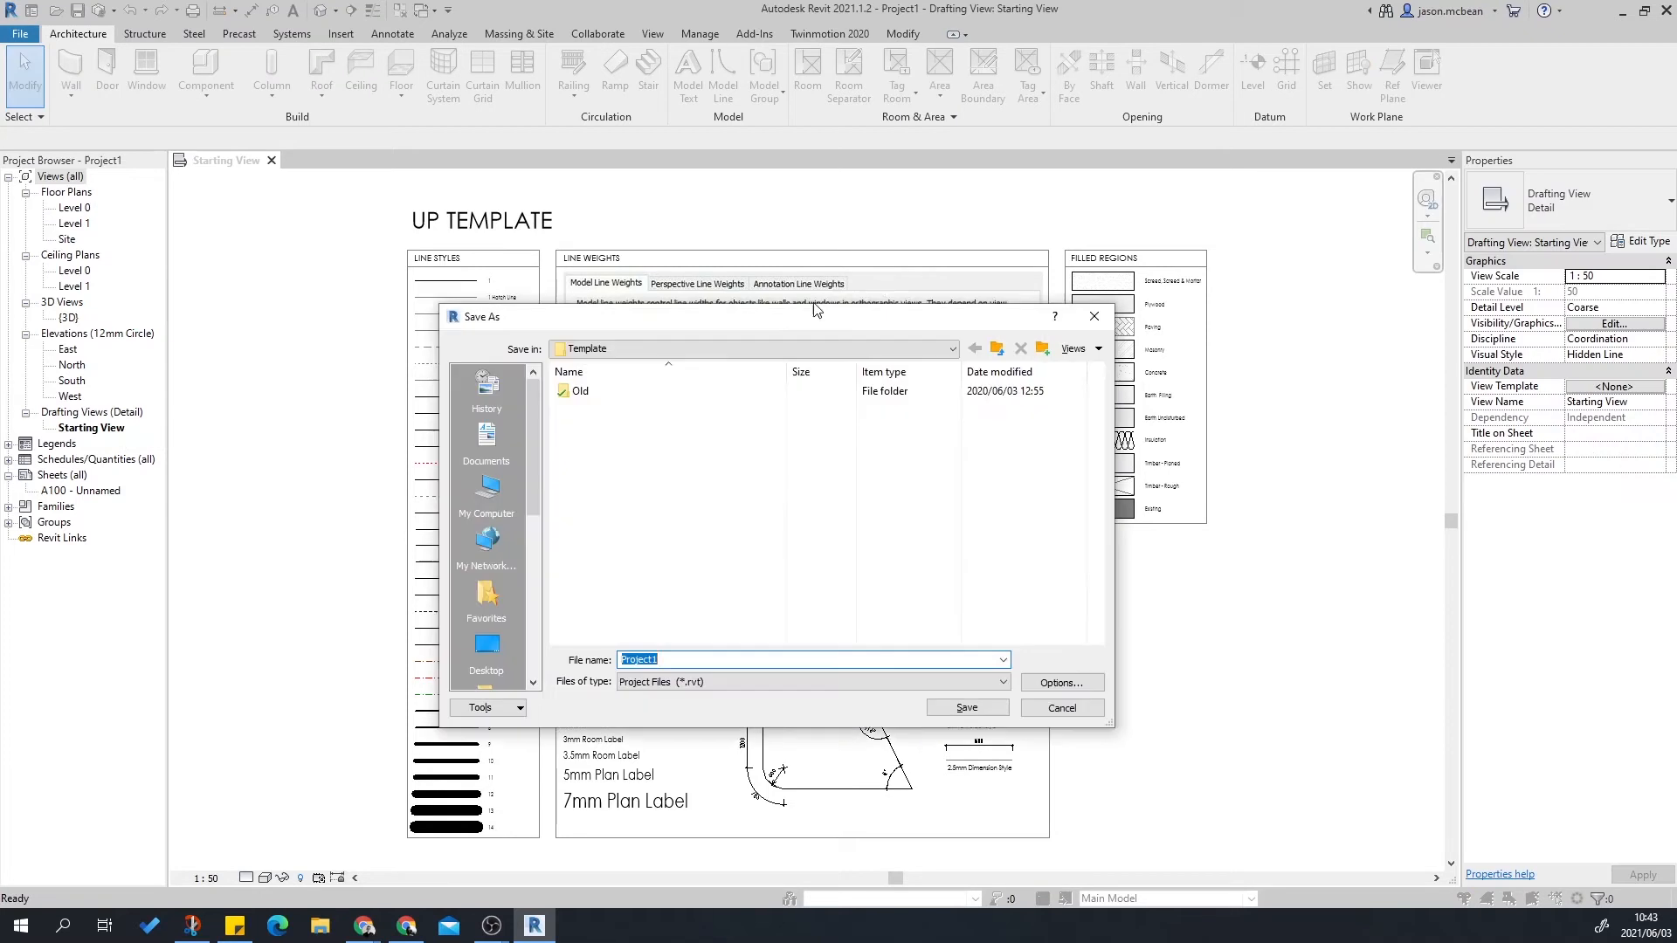
pyautogui.scroll(-5, 489, 611)
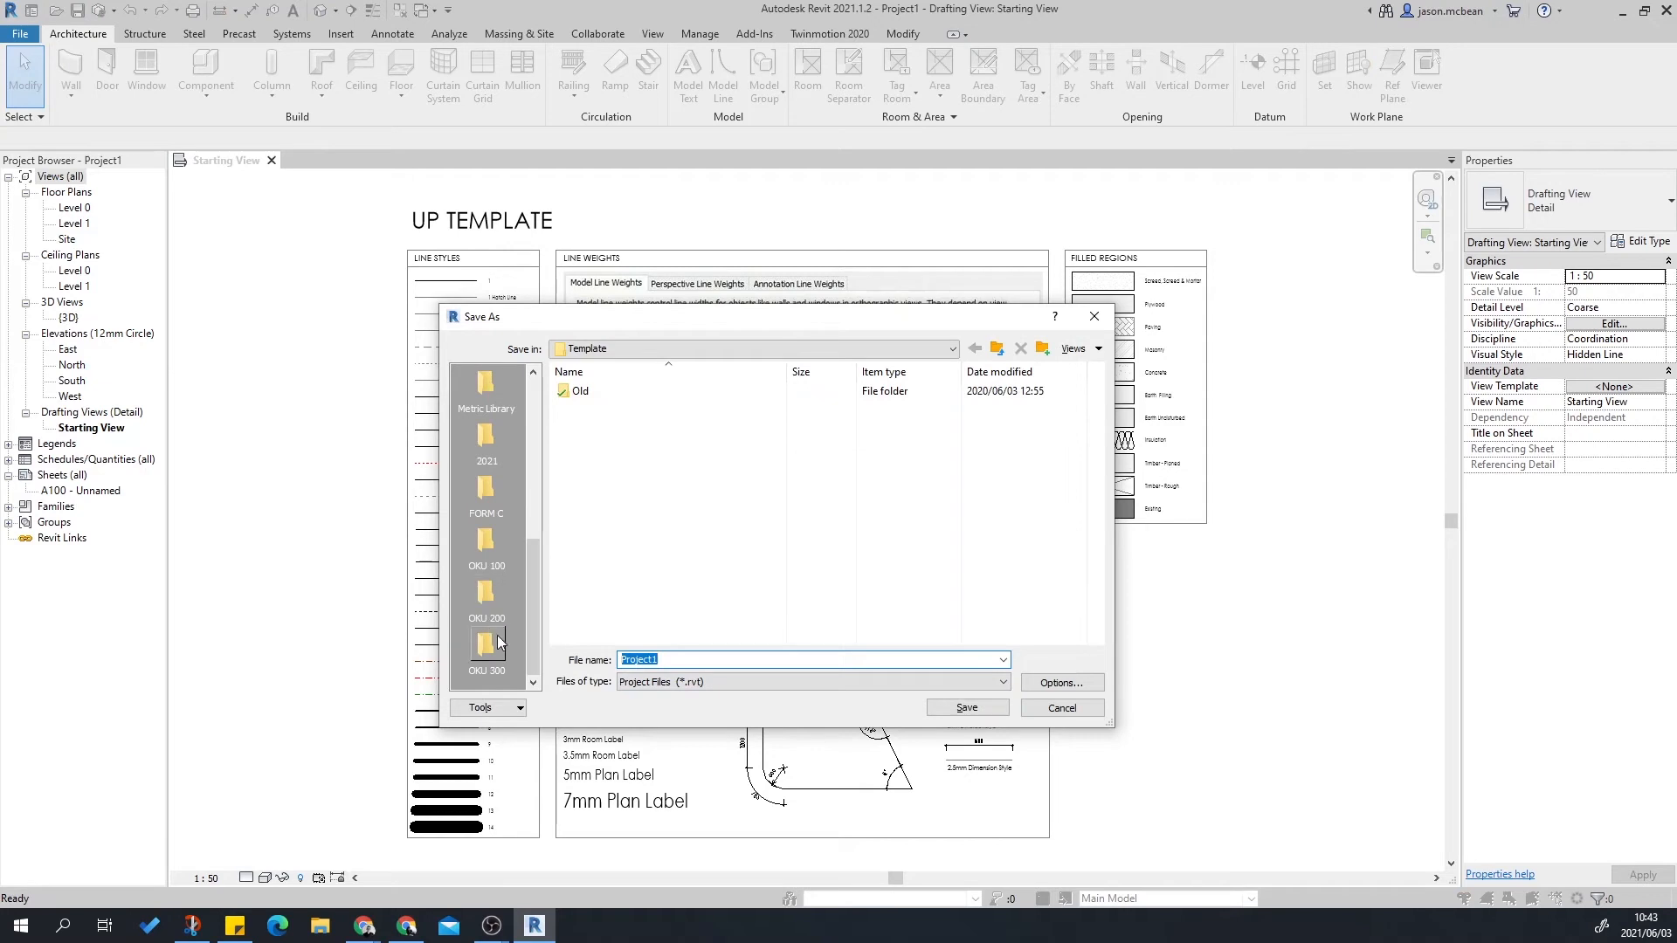
pyautogui.click(637, 348)
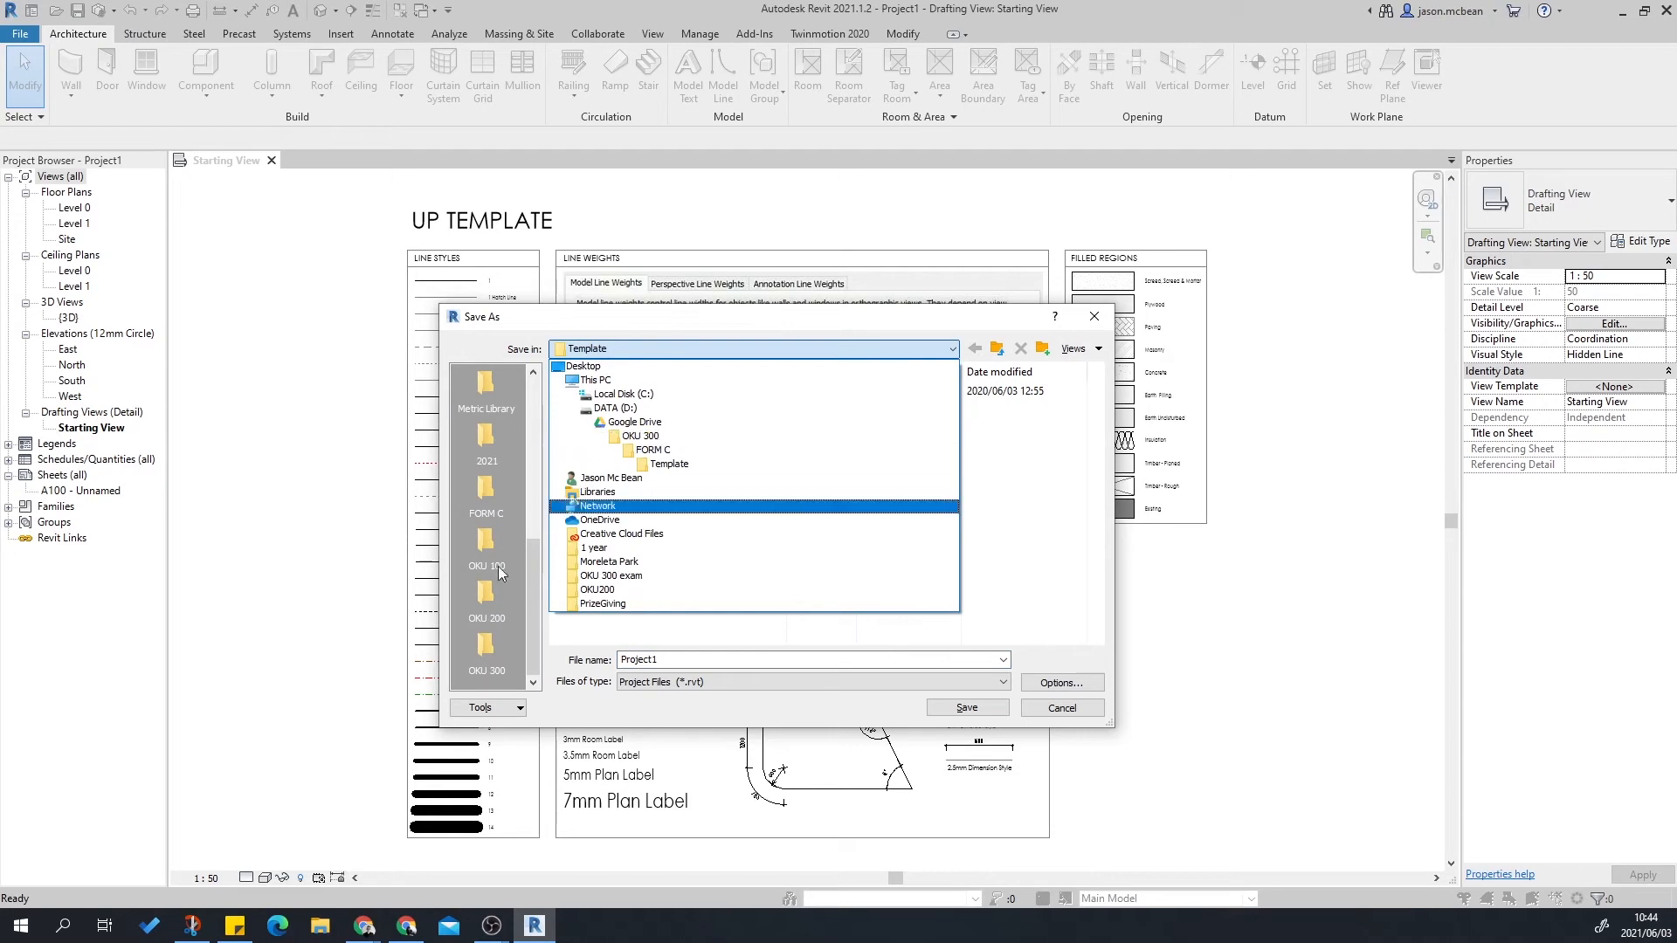
pyautogui.scroll(5, 508, 533)
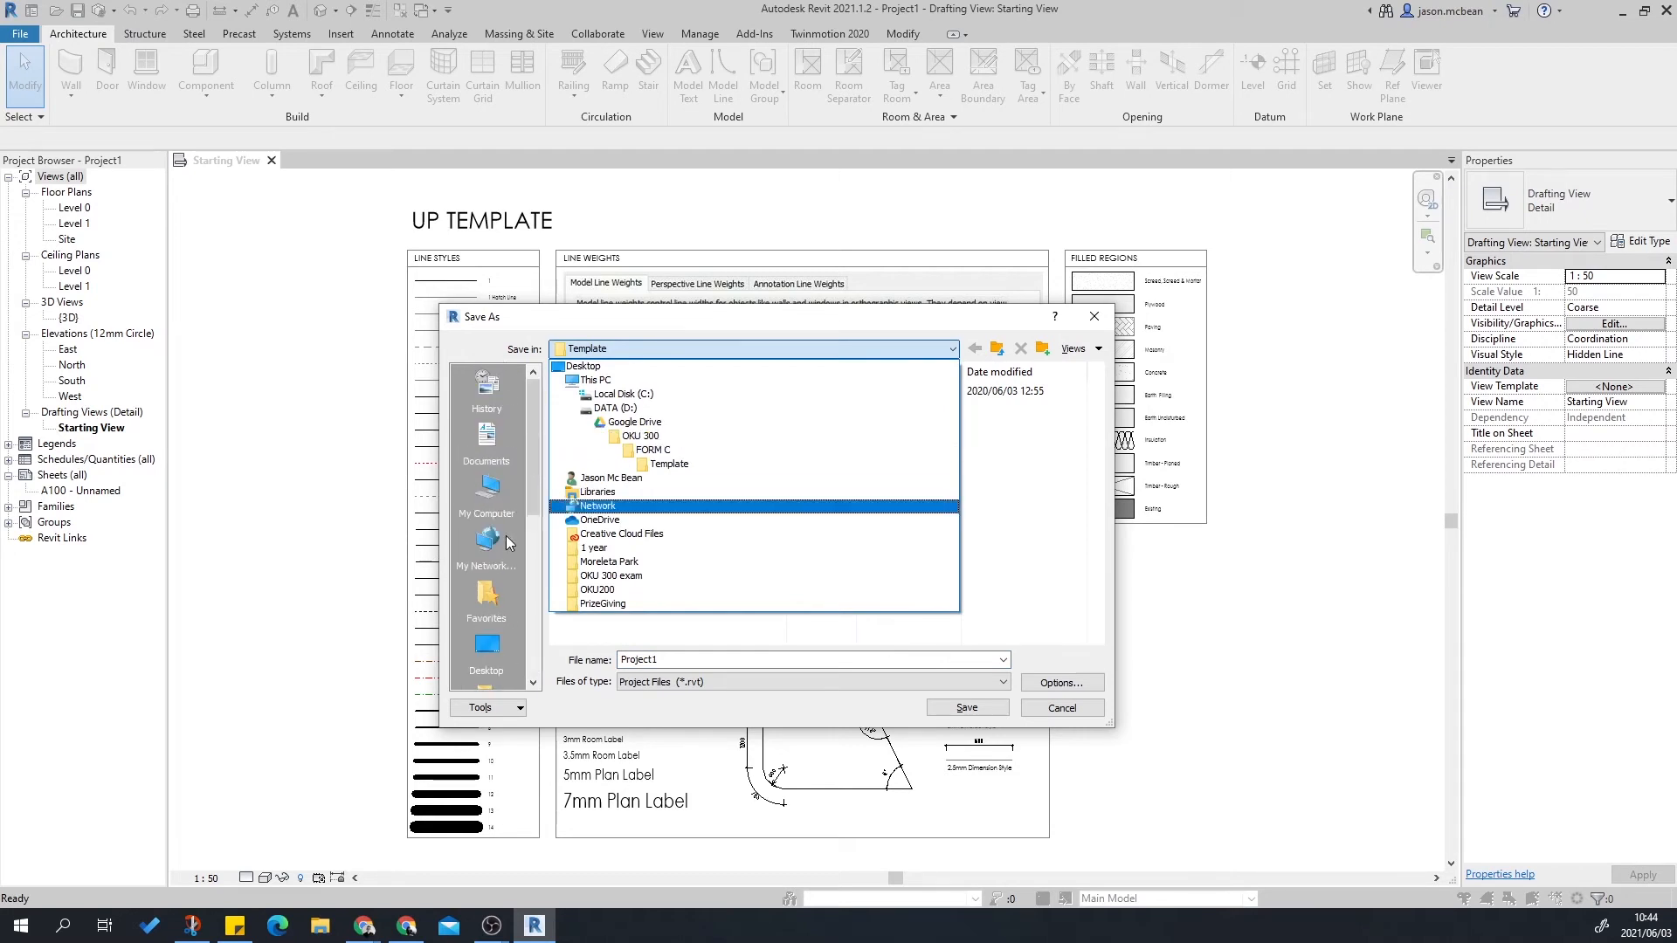
pyautogui.scroll(-5, 486, 603)
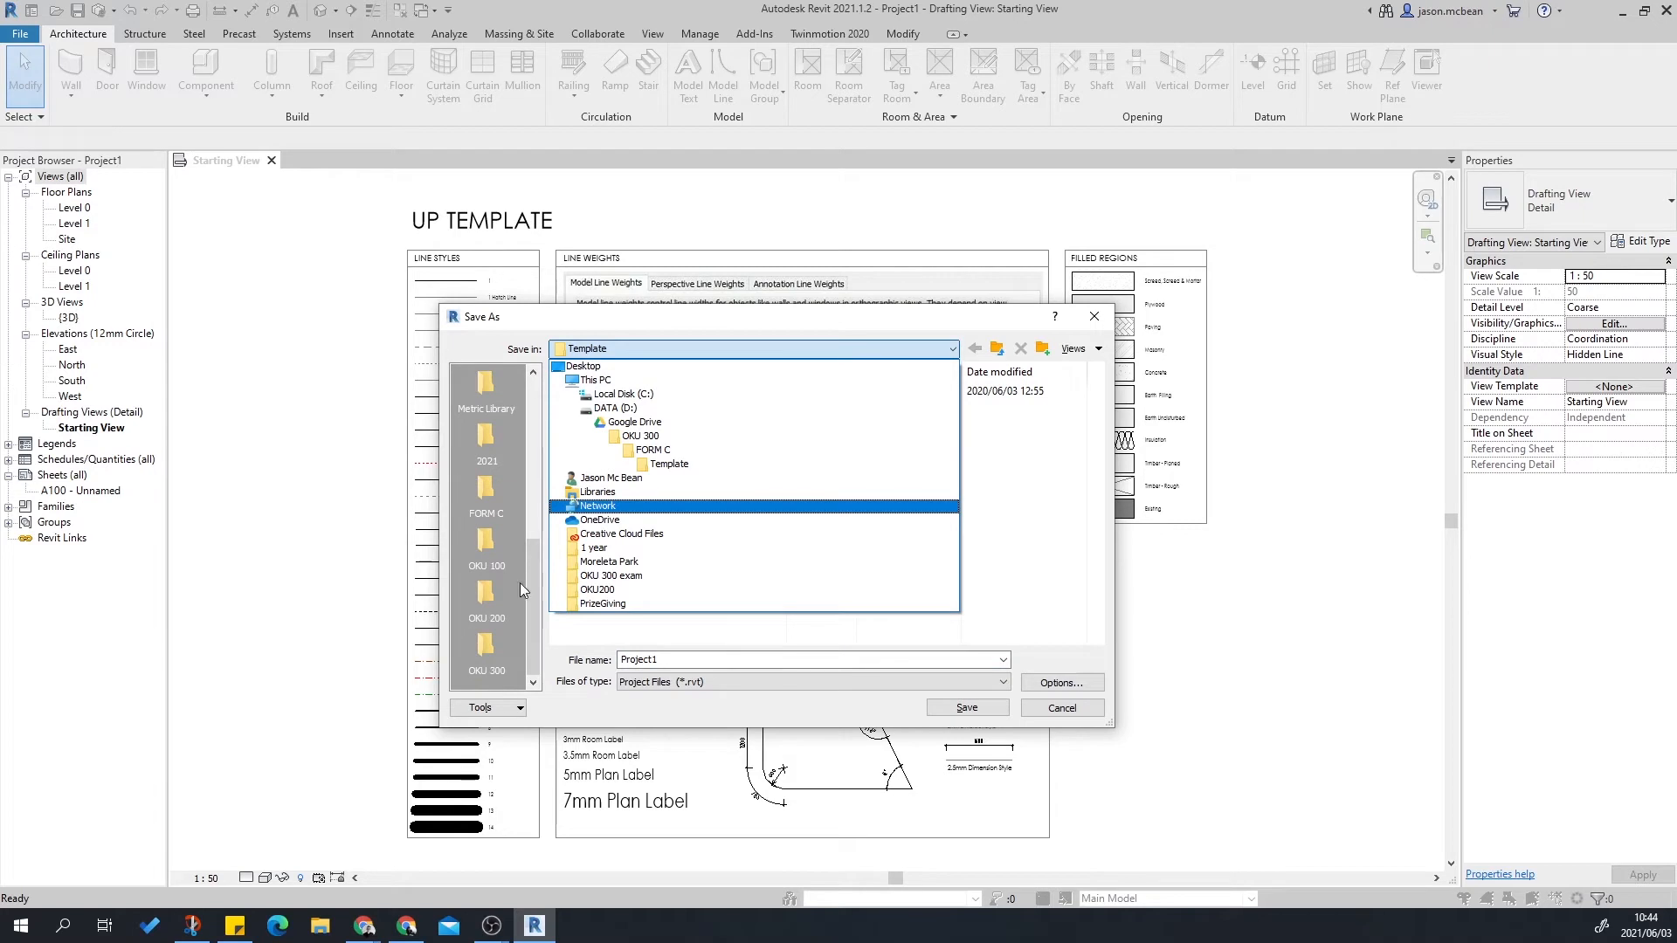
pyautogui.click(1059, 604)
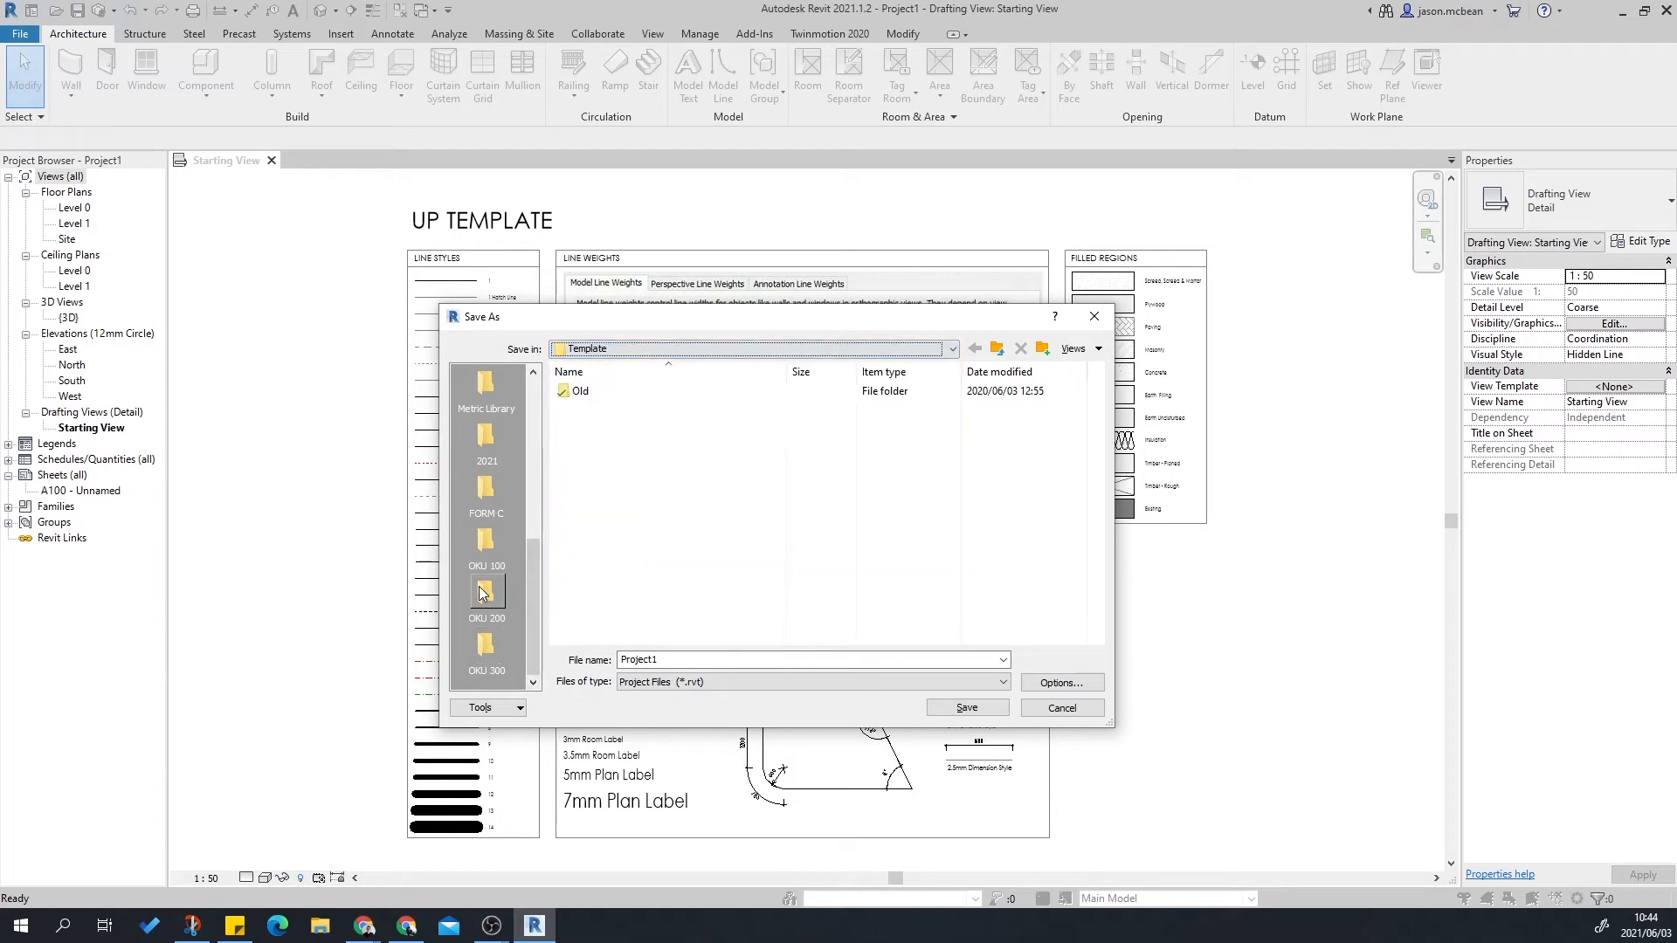
pyautogui.click(486, 647)
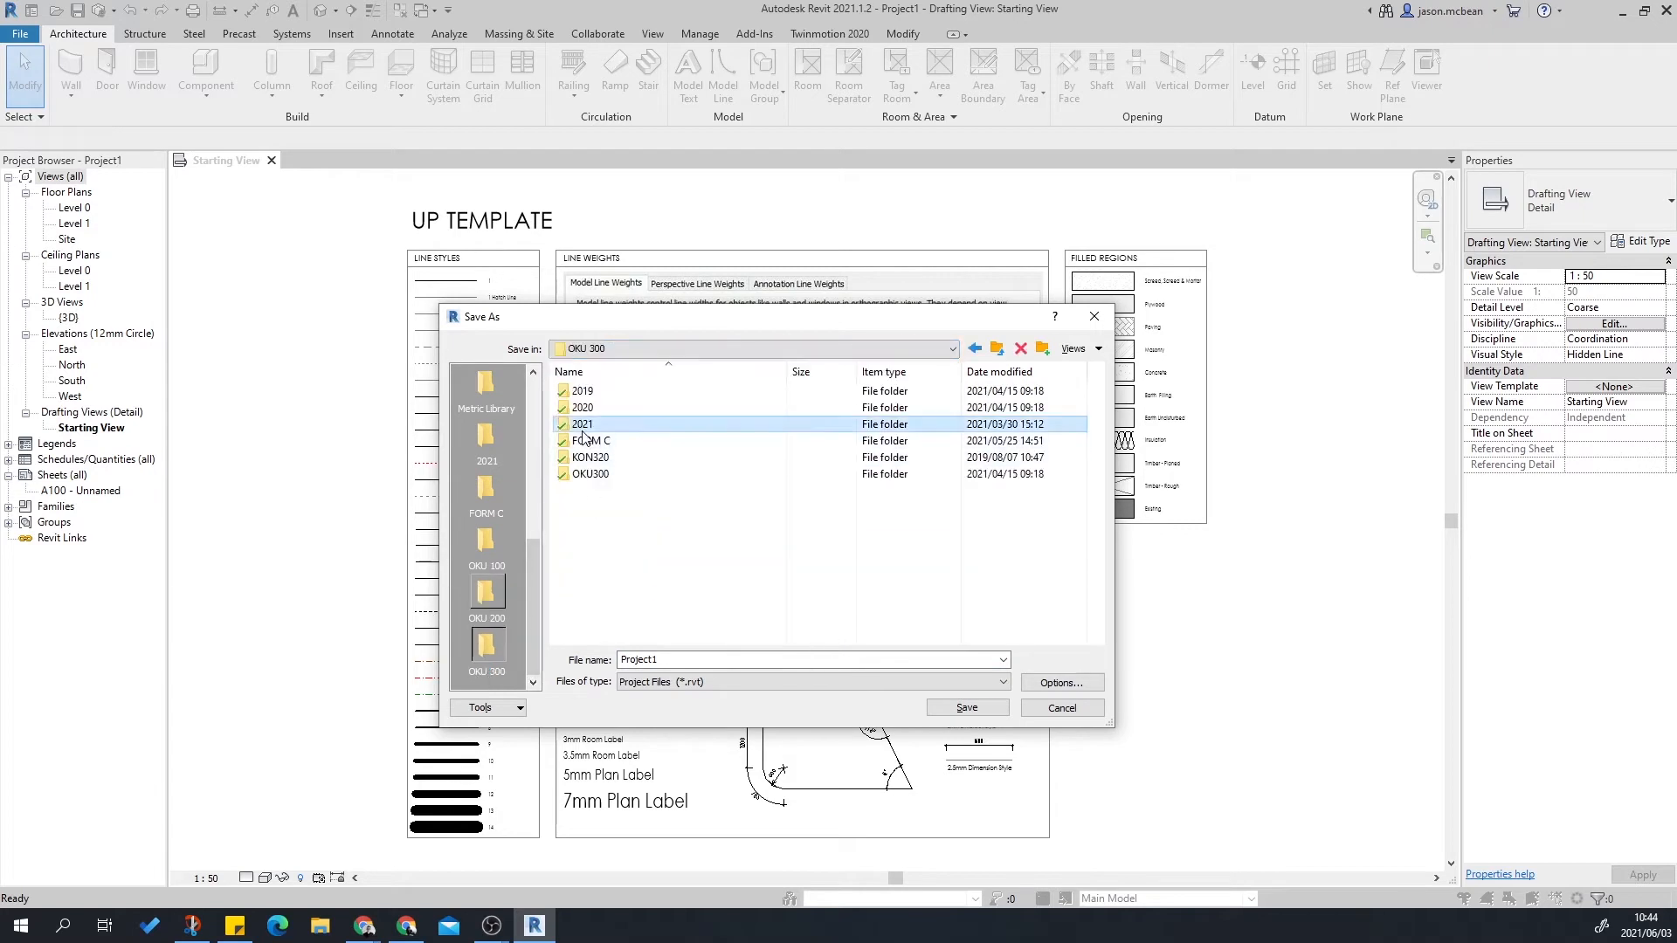
pyautogui.doubleClick(584, 427)
pyautogui.doubleClick(613, 425)
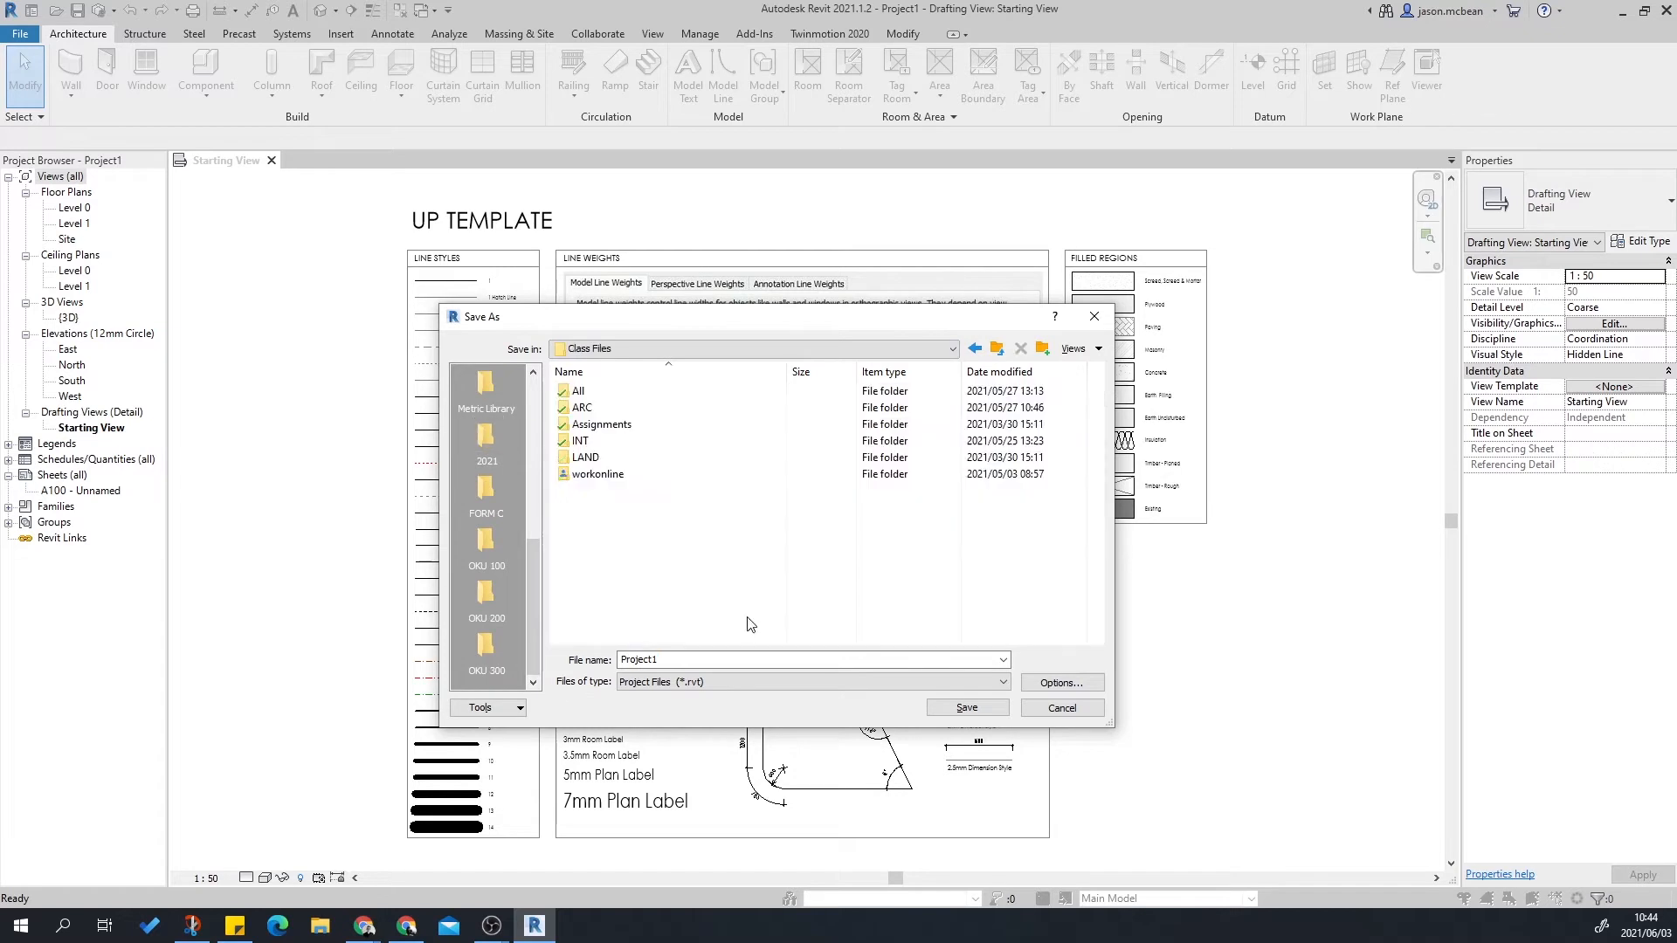
pyautogui.doubleClick(590, 400)
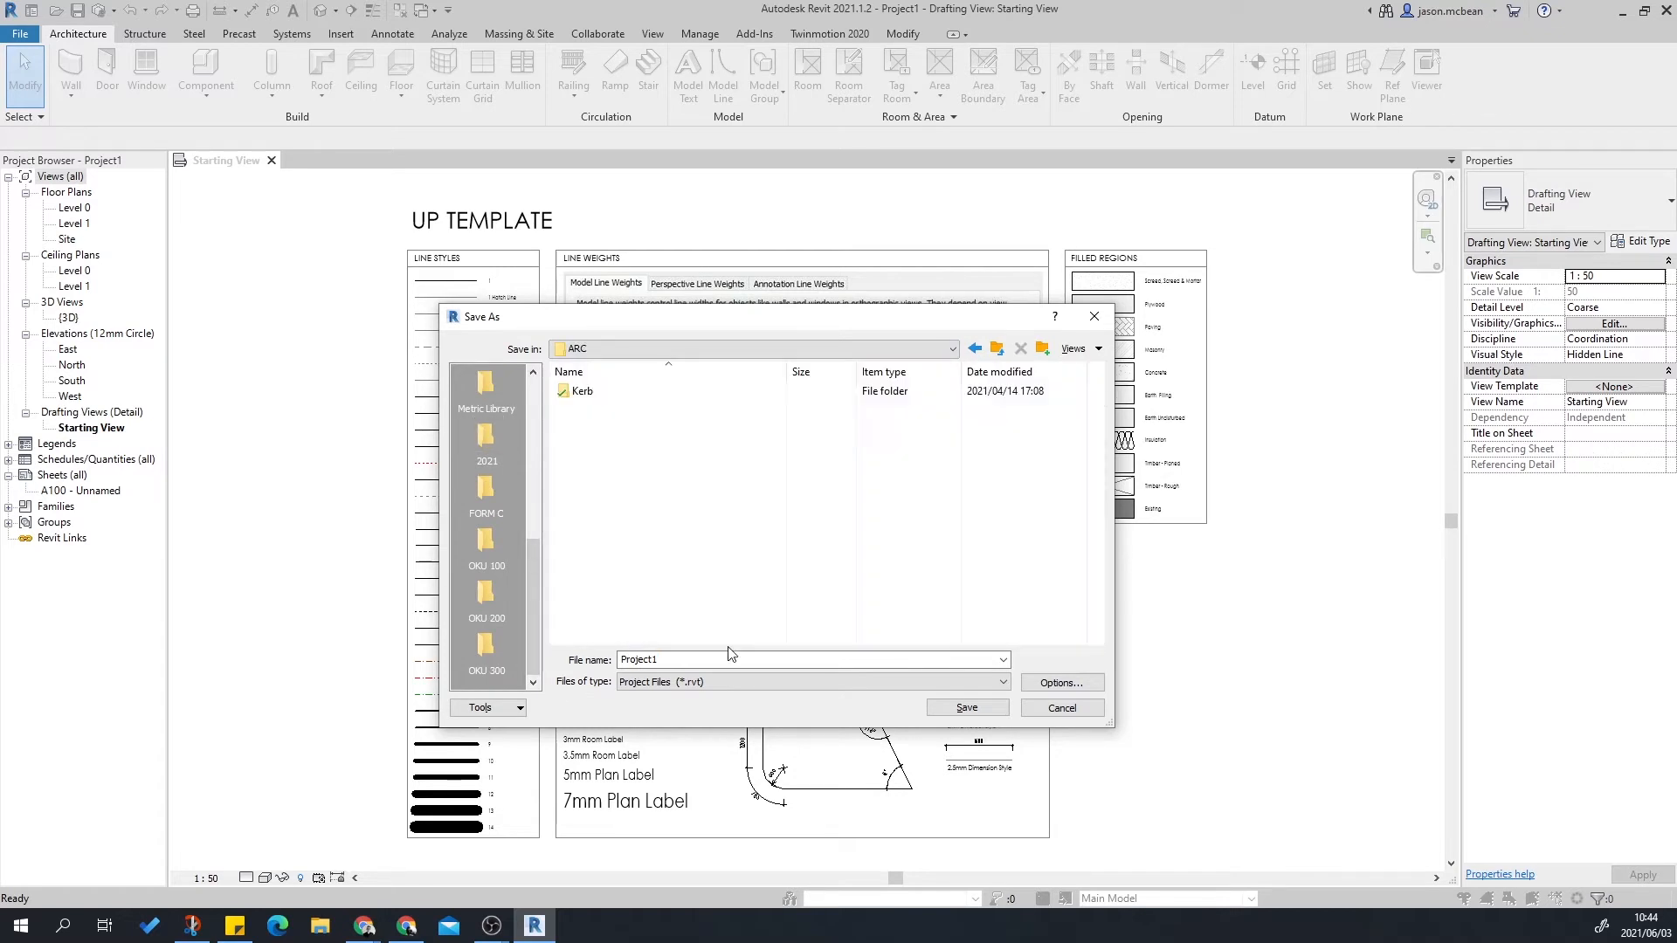
pyautogui.write('SiteStart')
pyautogui.click(967, 707)
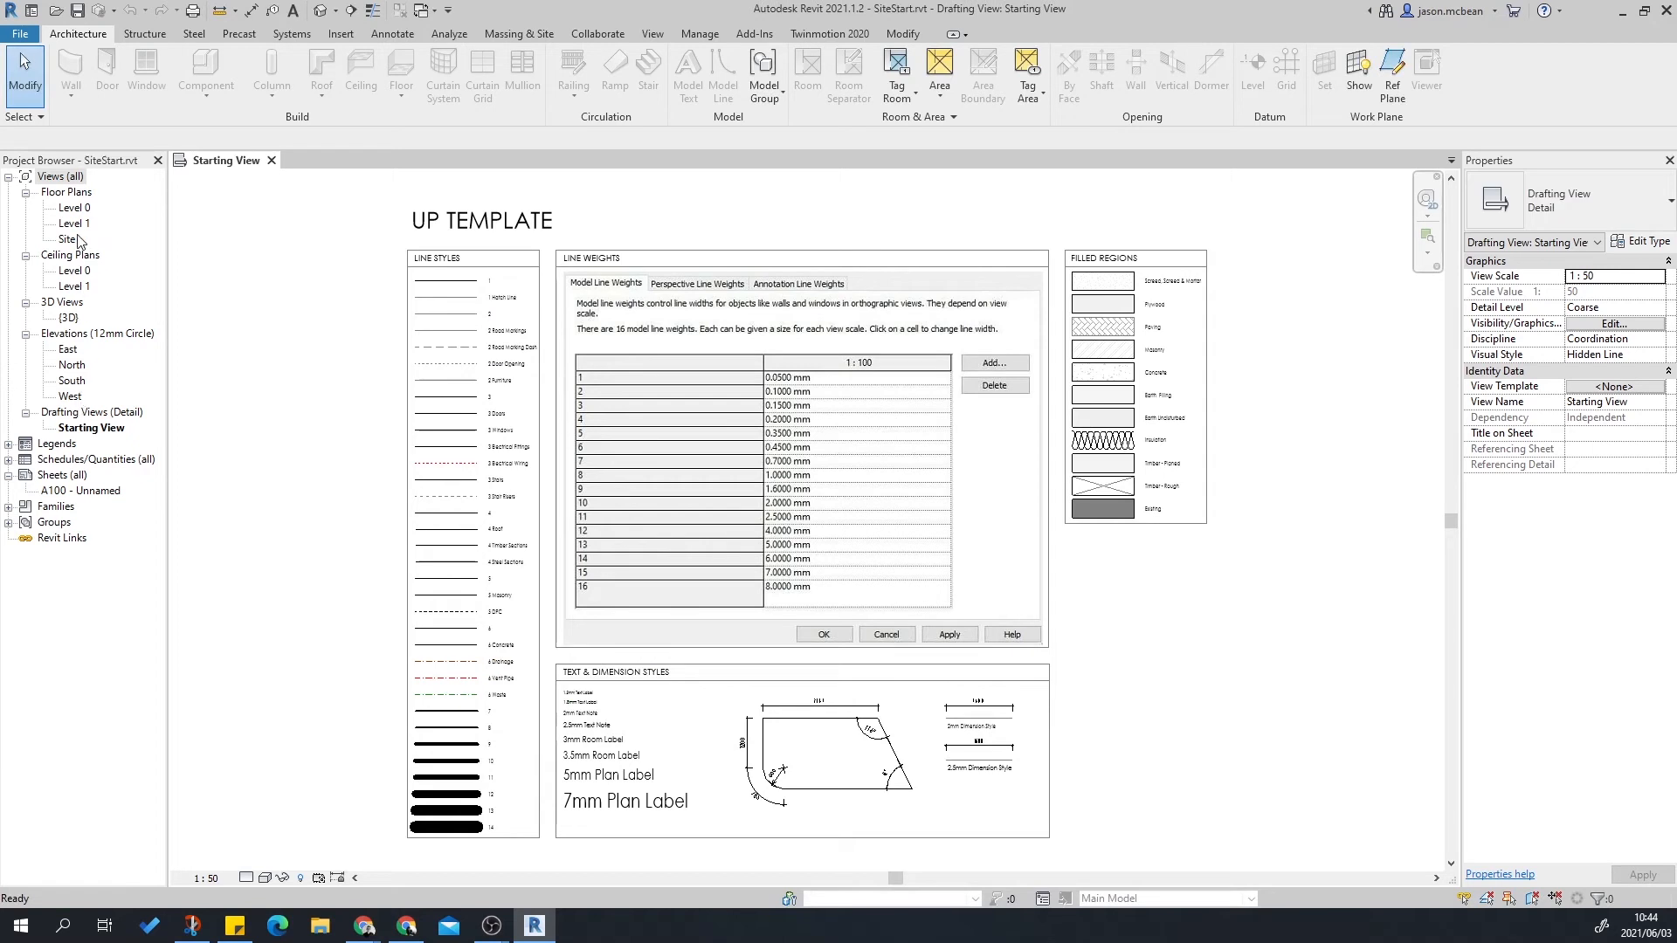
# In the Site floor plan, move the survey point about 8123 mm west and 5660 mm south of the project base point.
pyautogui.doubleClick(67, 238)
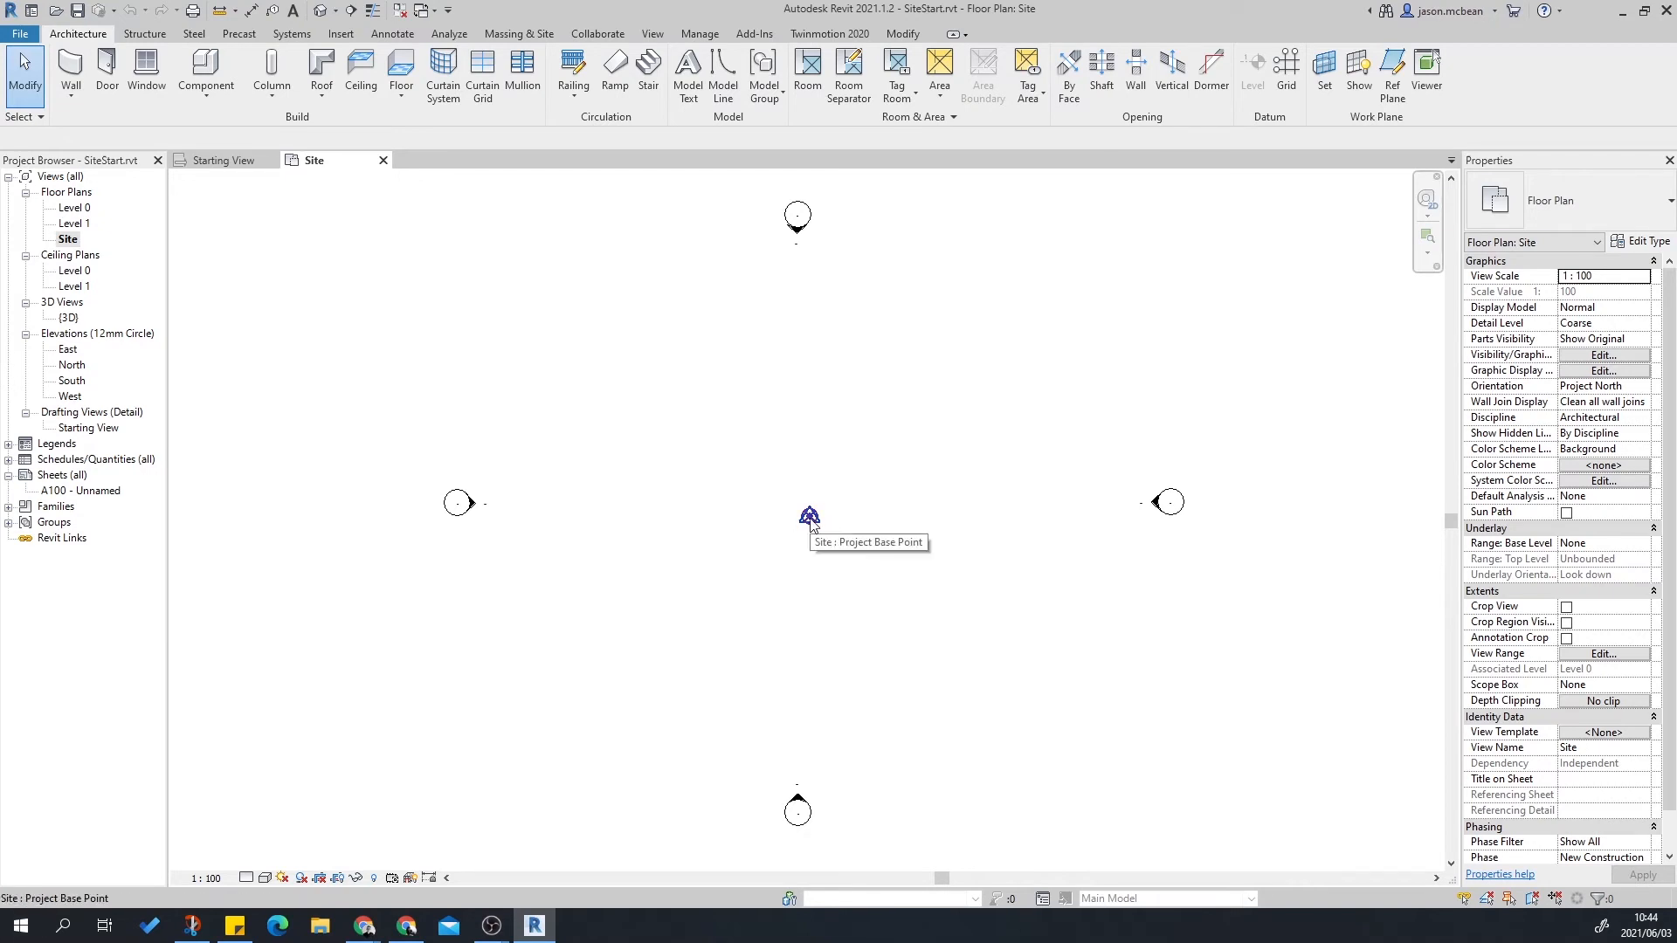
pyautogui.press('Tab')
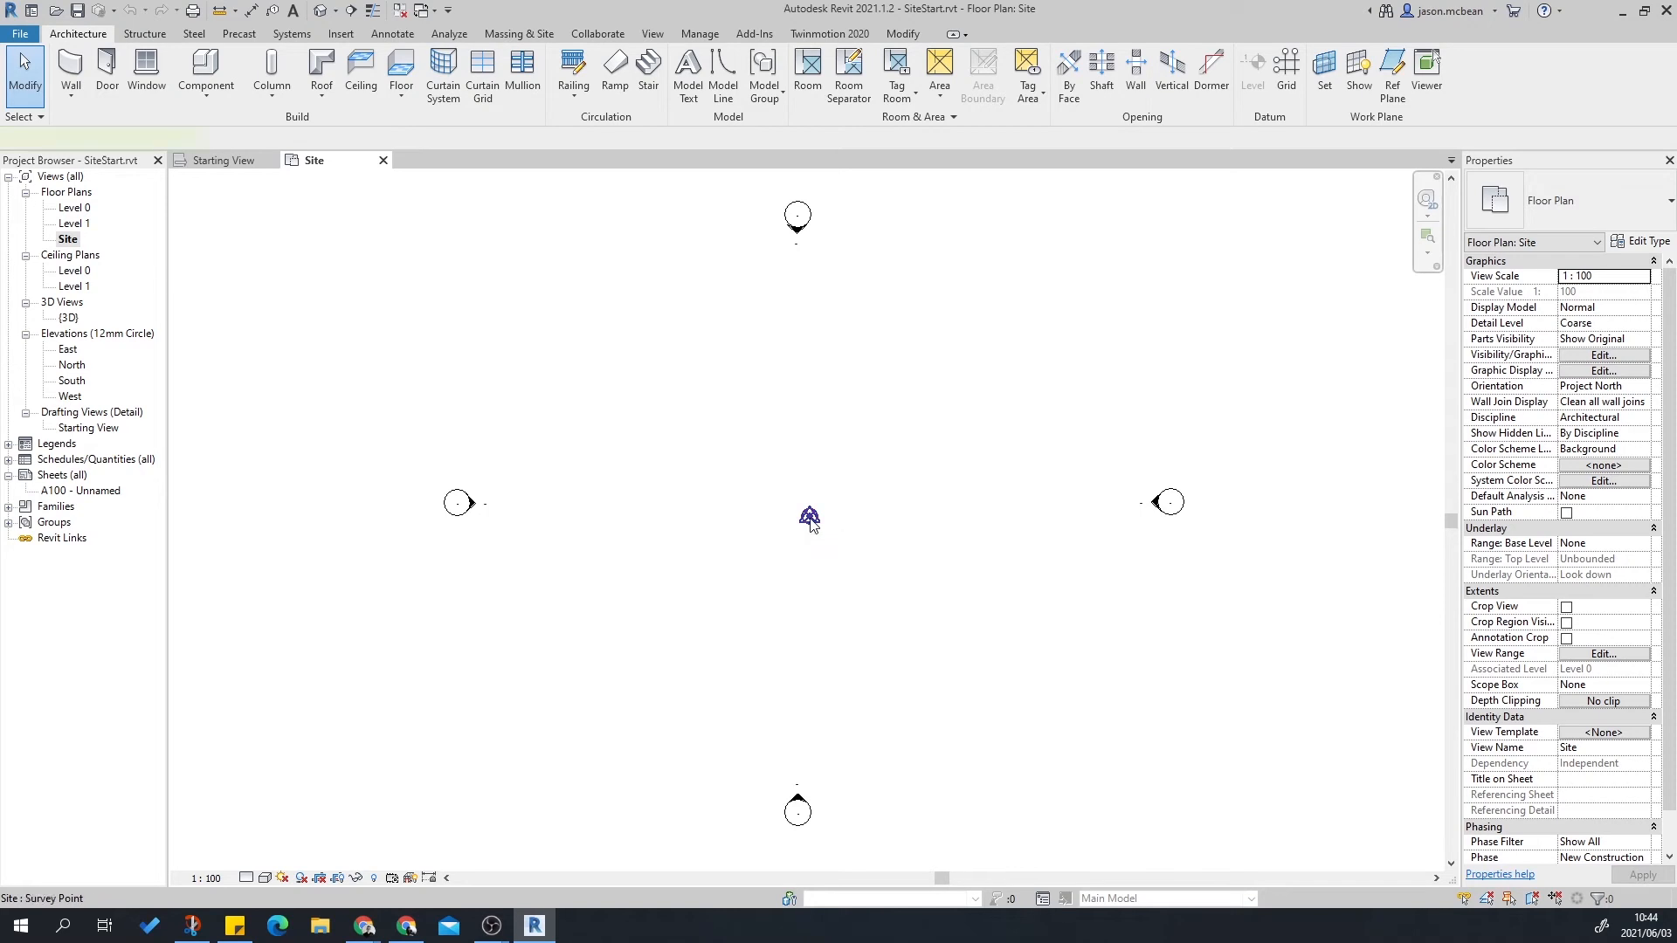
pyautogui.click(810, 518)
pyautogui.moveTo(807, 518); pyautogui.dragTo(596, 664)
pyautogui.click(880, 628)
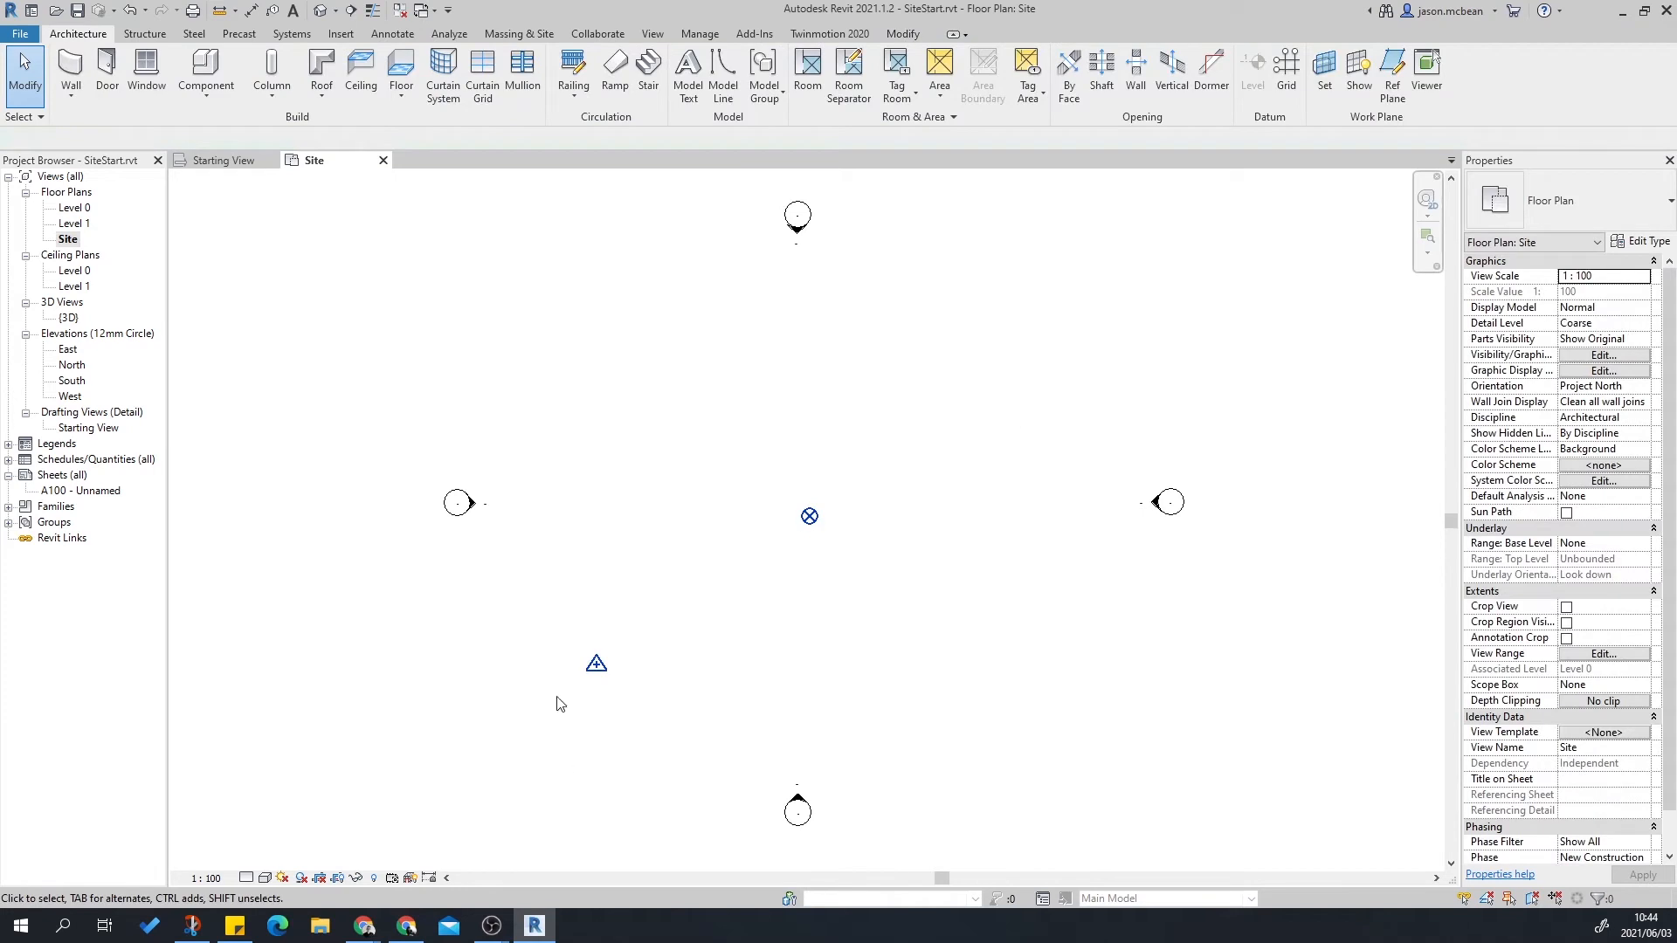
# Inspect the shared site coordinates of the project base point and the survey point.
pyautogui.click(810, 516)
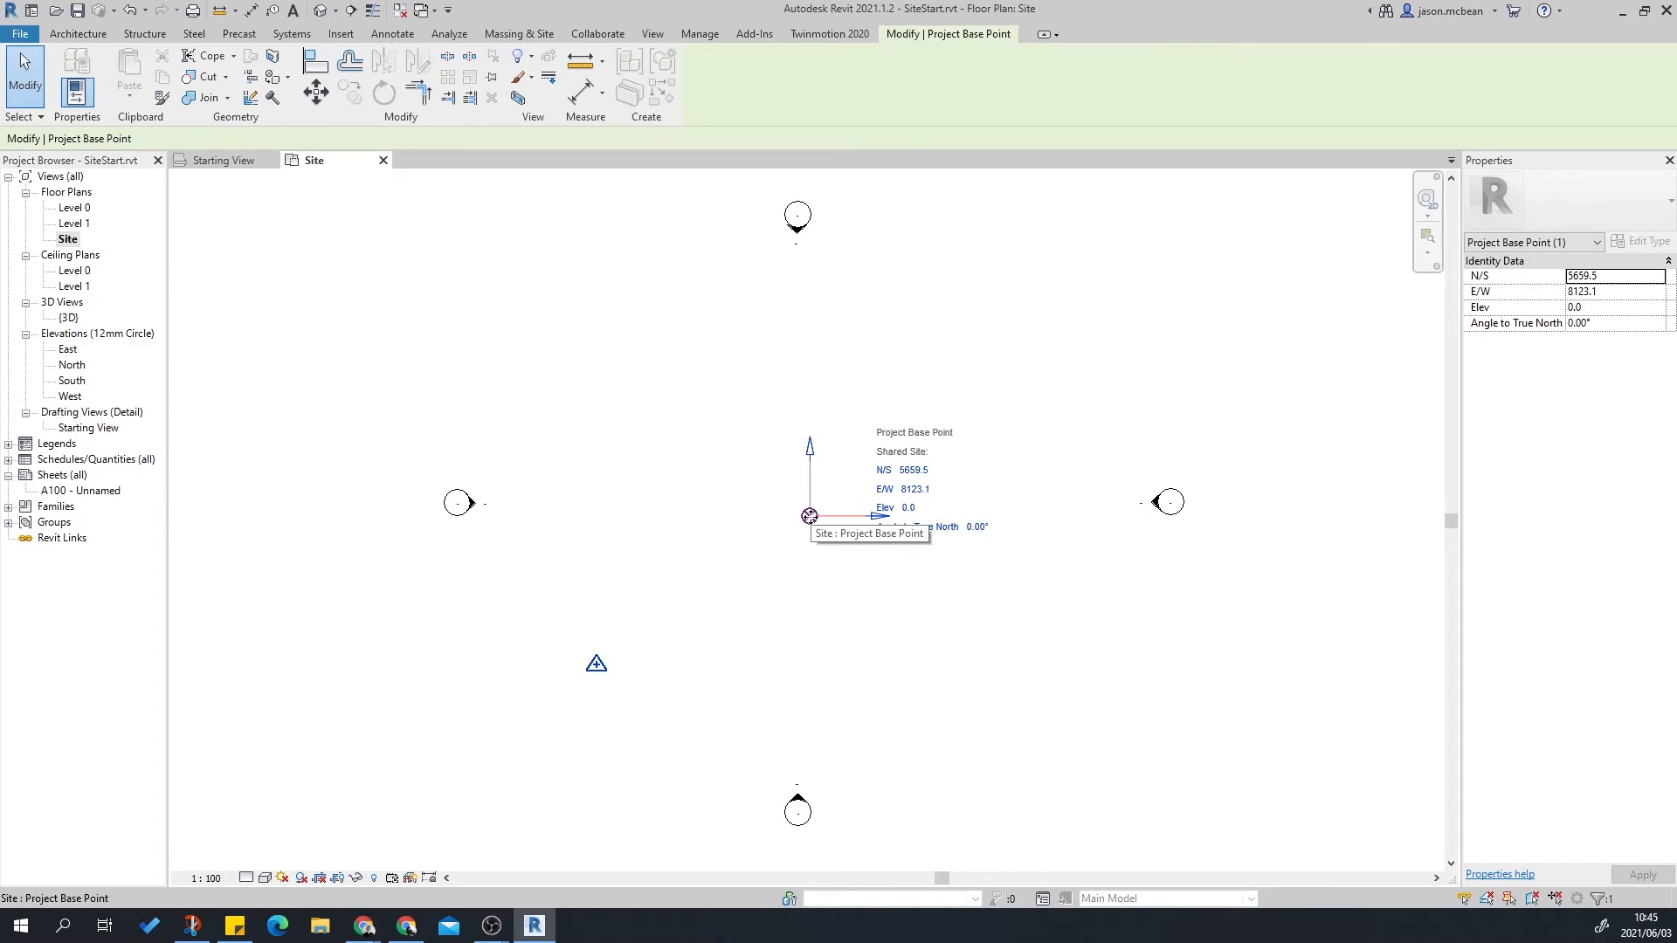
pyautogui.click(808, 539)
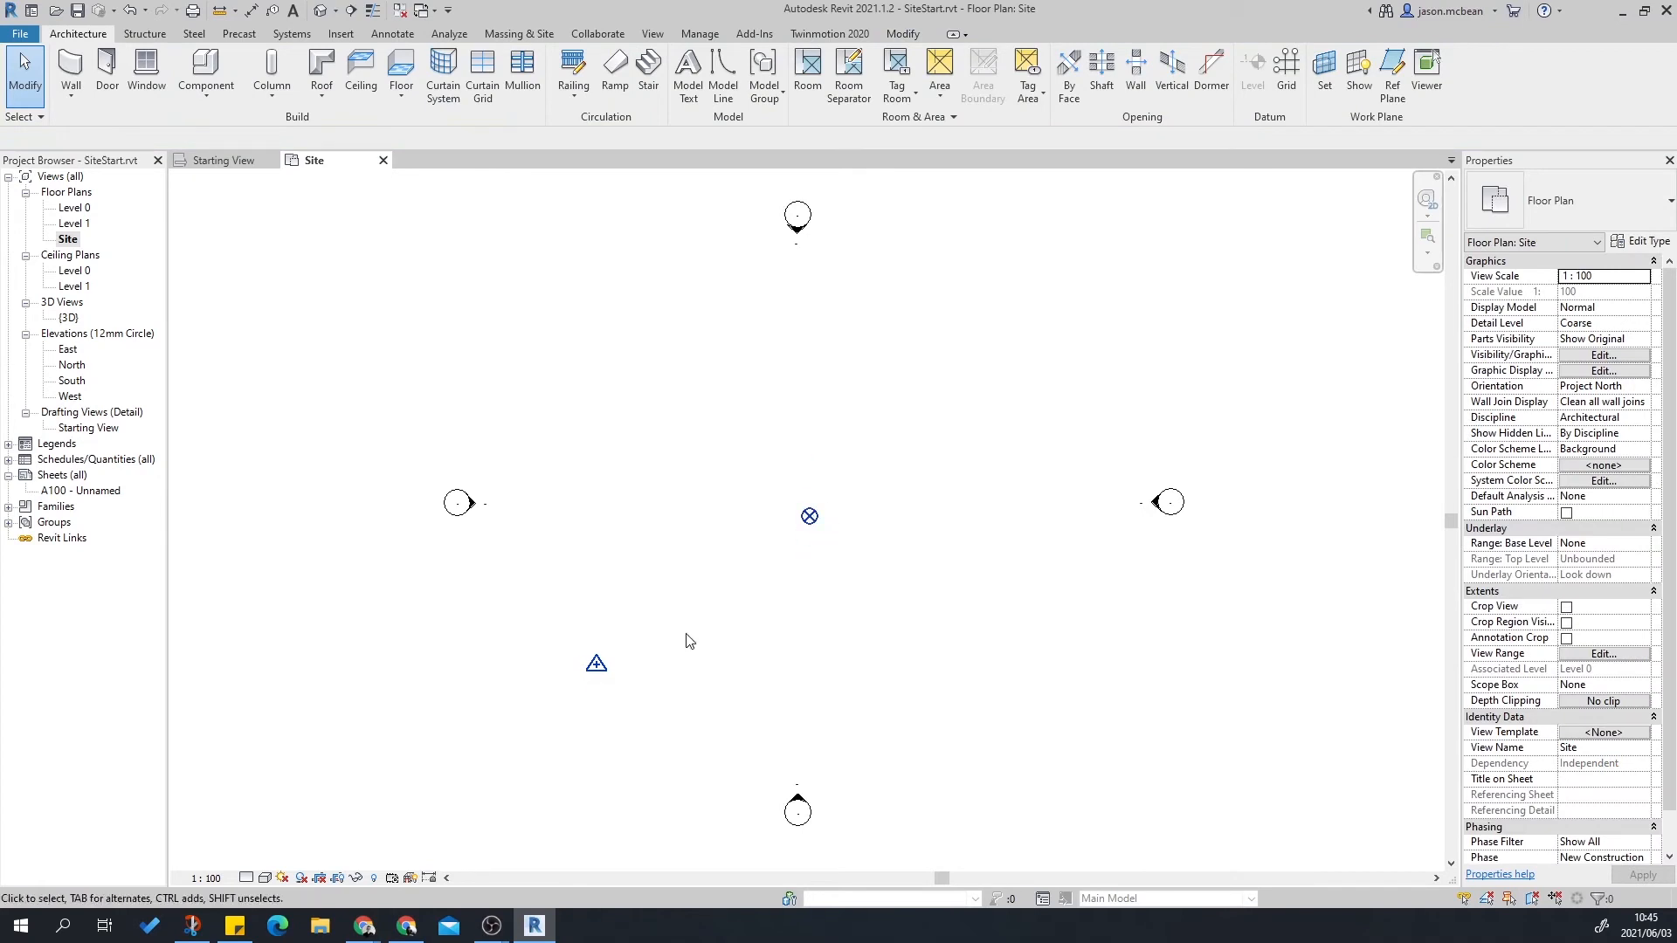
pyautogui.click(810, 517)
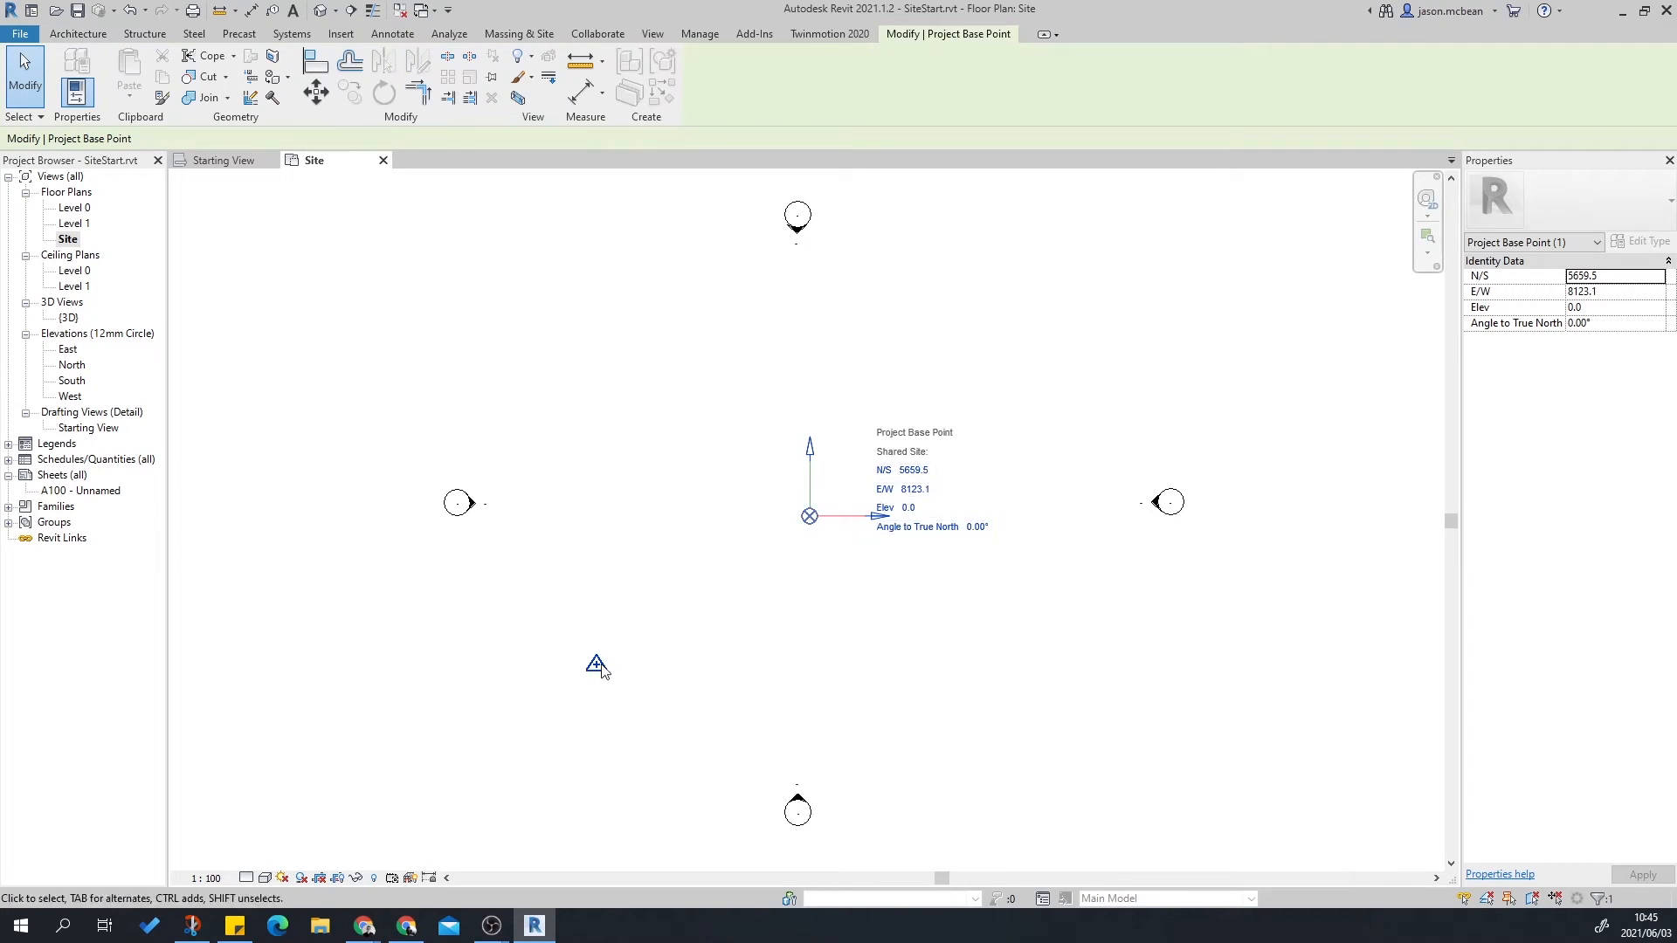
pyautogui.click(597, 664)
pyautogui.click(853, 547)
pyautogui.click(810, 516)
# Move the survey point farther out, to about 9155 mm west and 7220 mm south of the project base point.
pyautogui.click(598, 662)
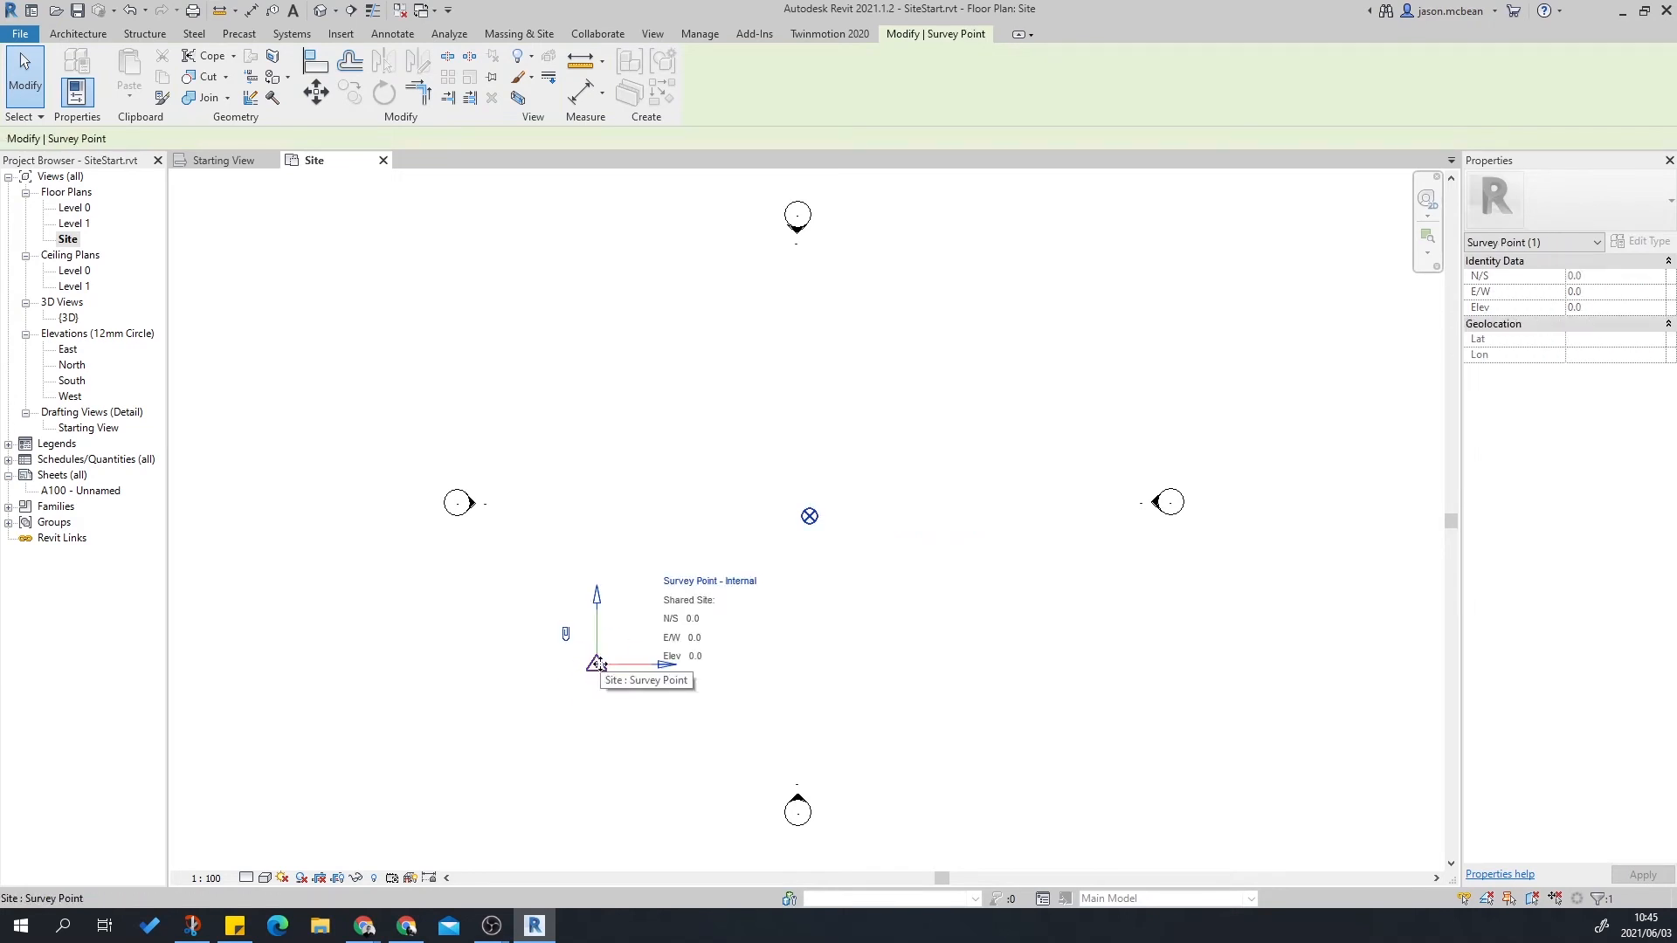
pyautogui.scroll(-2, 634, 622)
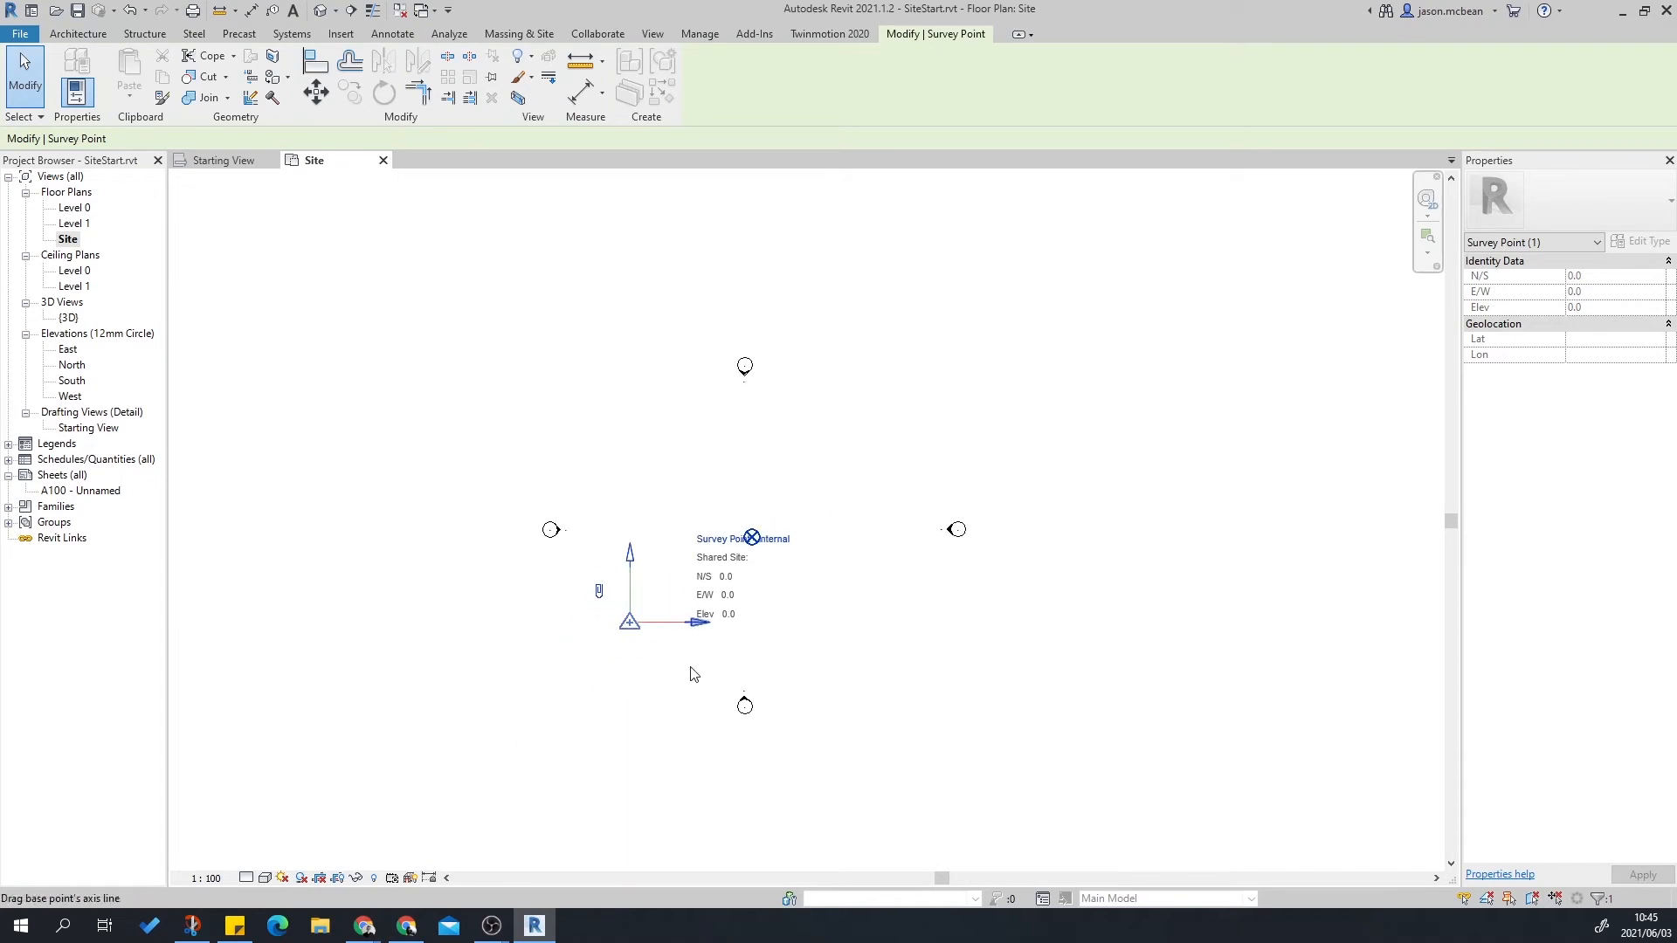
pyautogui.scroll(3, 634, 621)
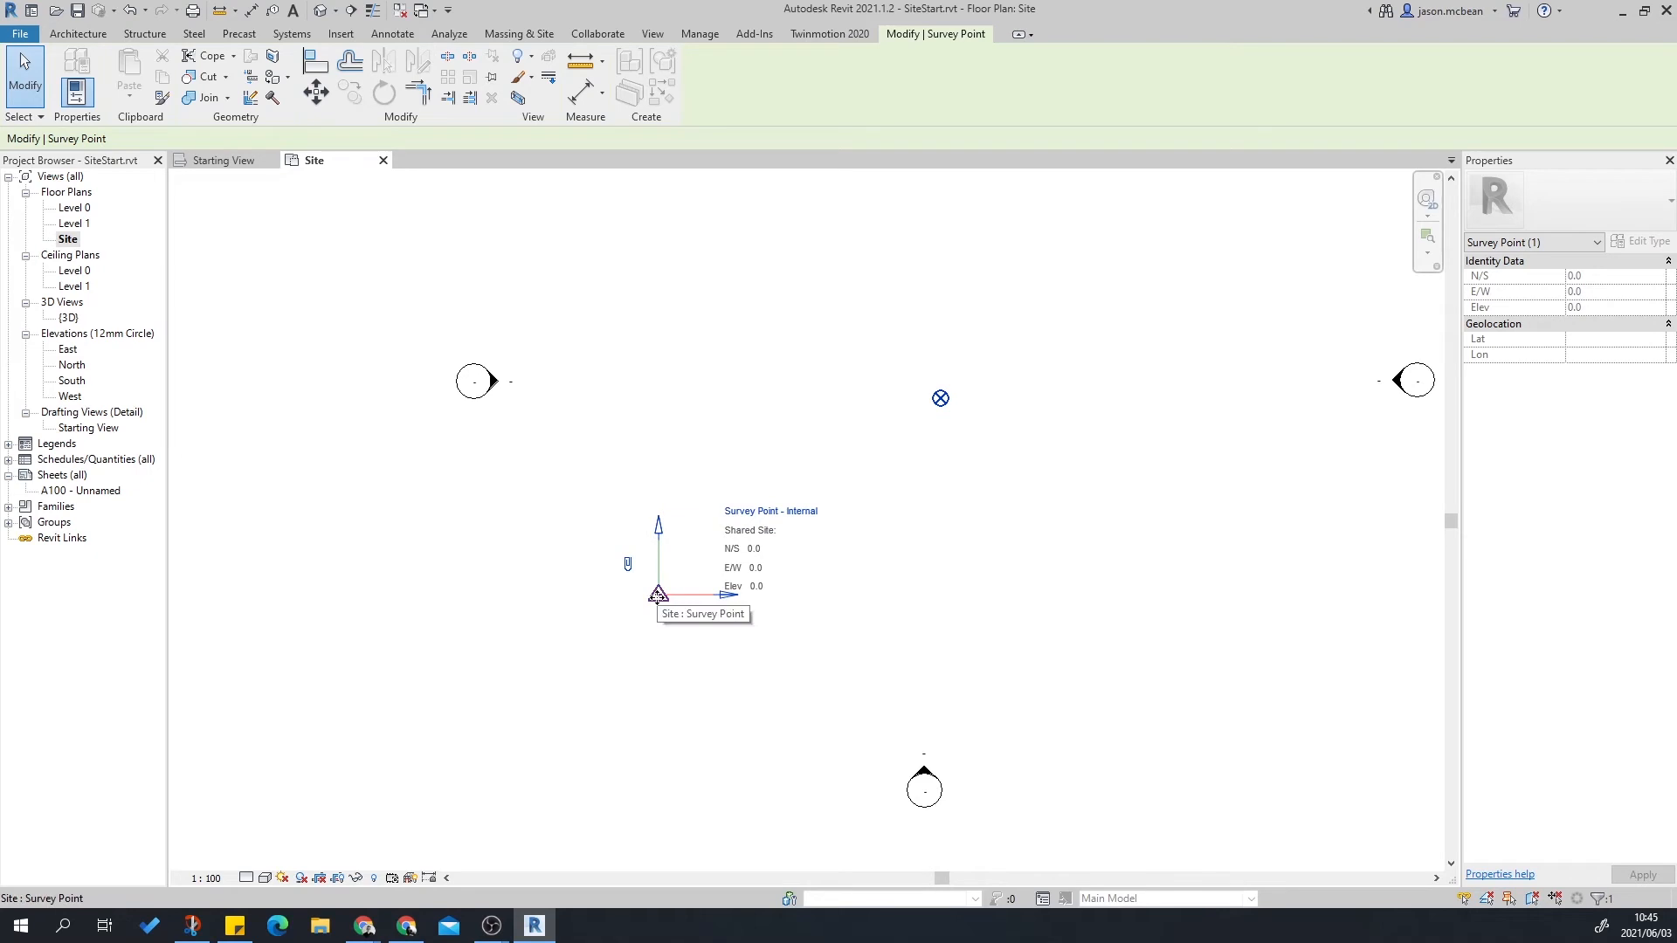
pyautogui.moveTo(623, 593); pyautogui.dragTo(623, 650)
pyautogui.click(1052, 376)
pyautogui.scroll(-2, 732, 574)
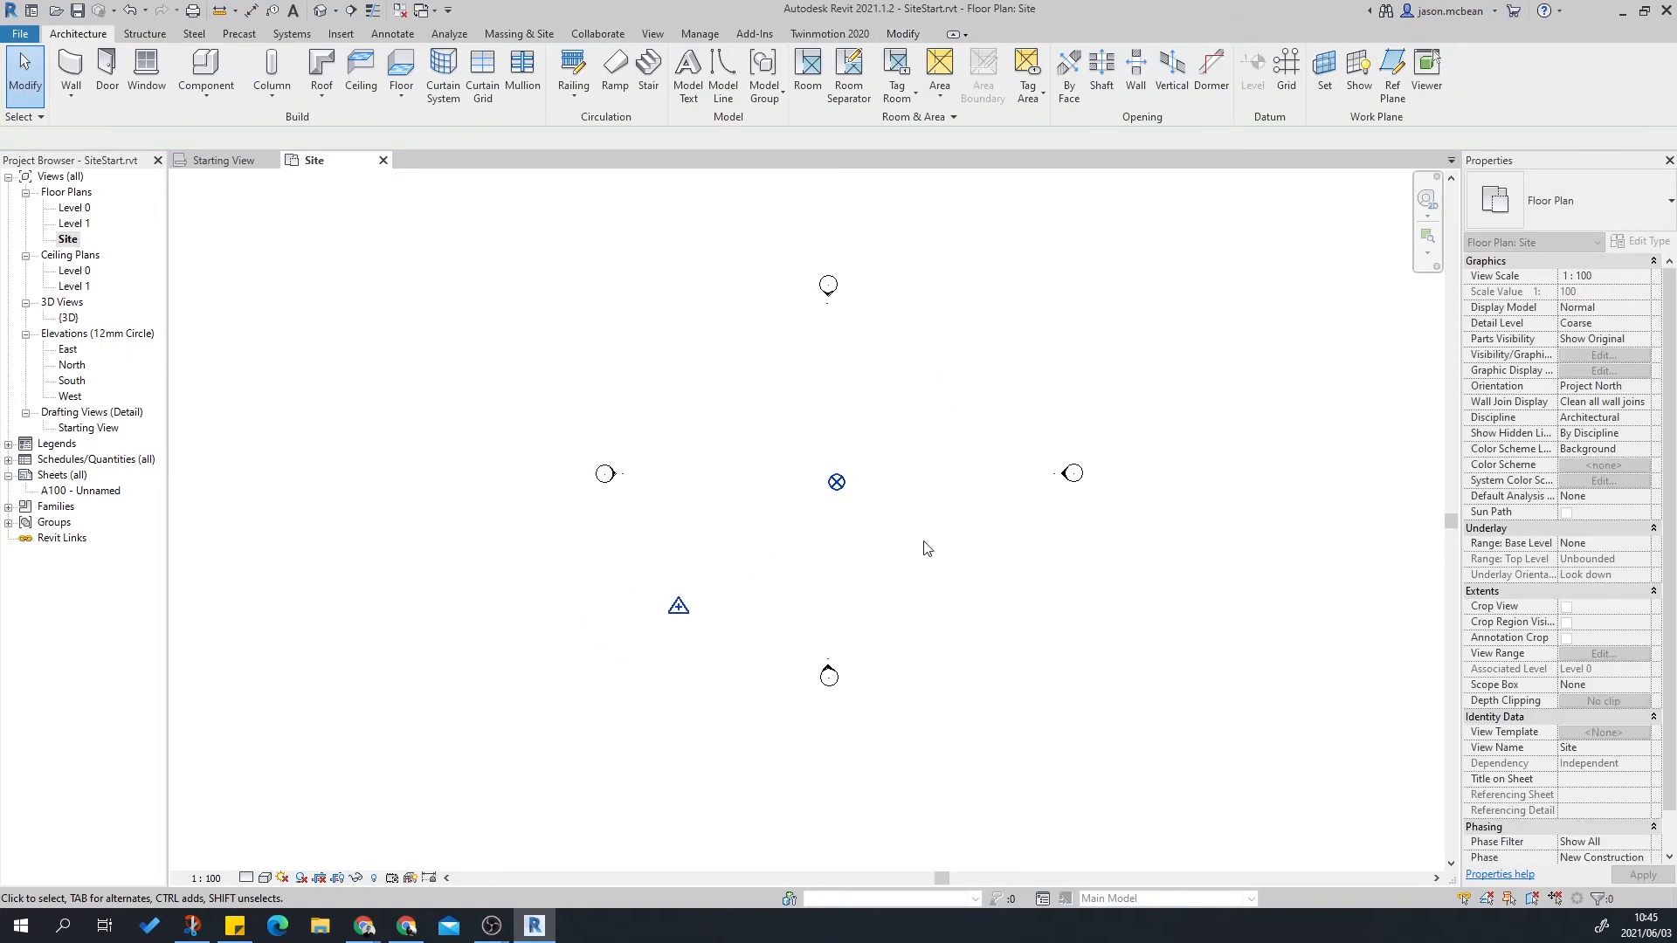
# Examine the project base point's N/S and E/W offsets again and compare them with the survey point's coordinates.
pyautogui.click(837, 483)
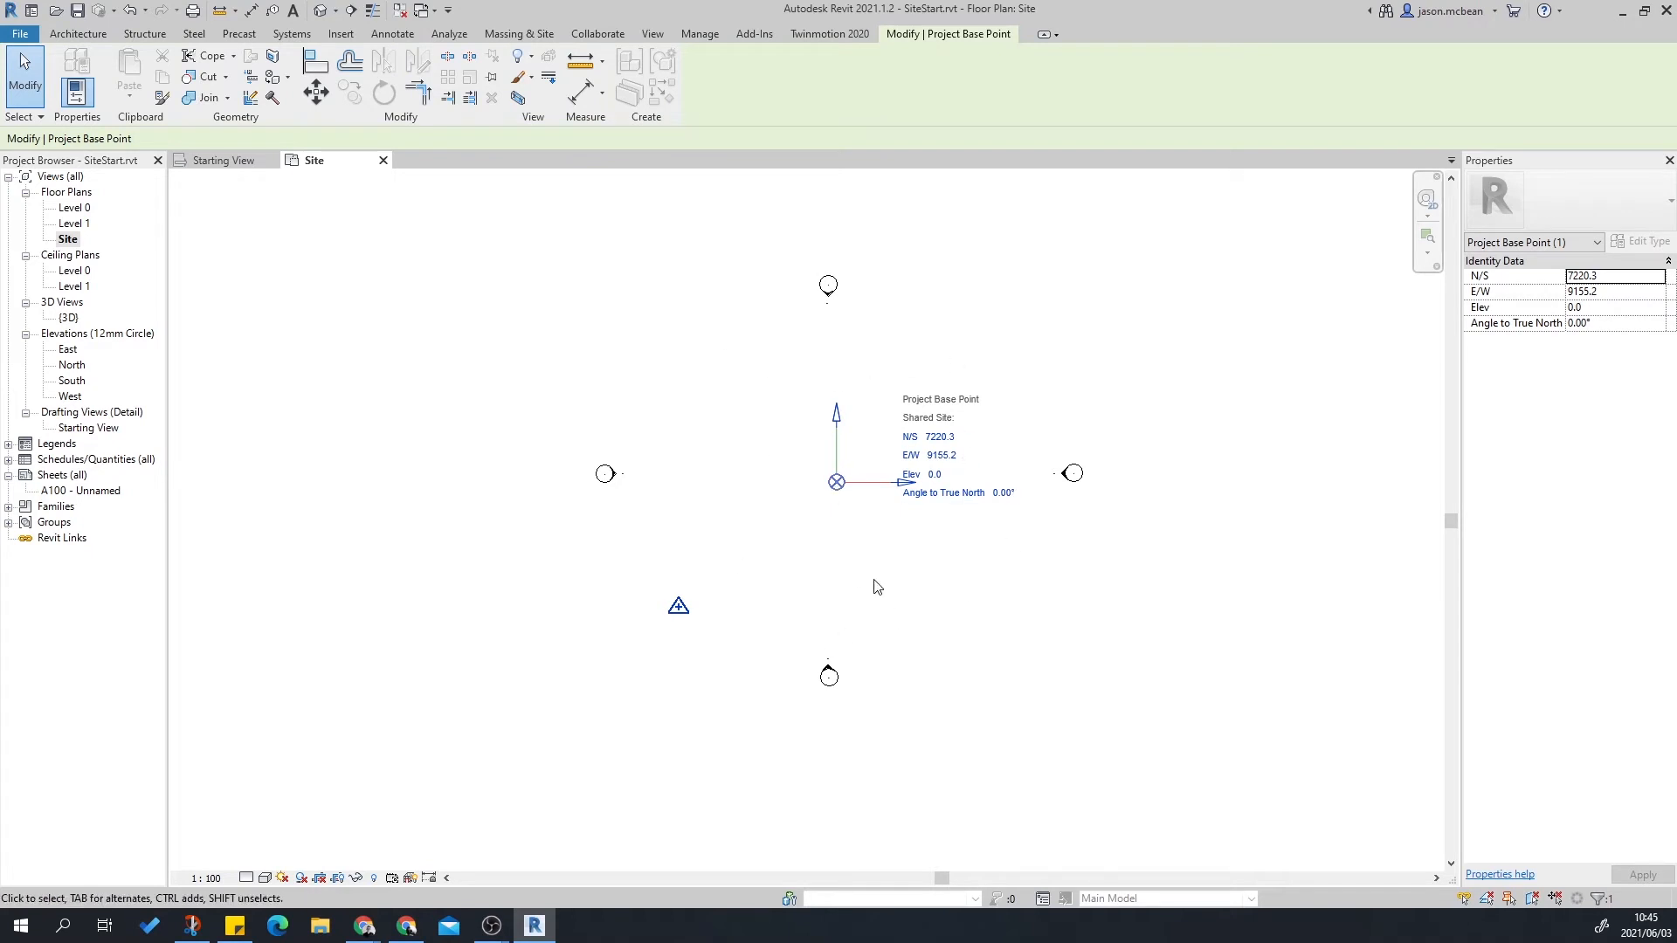
pyautogui.click(841, 498)
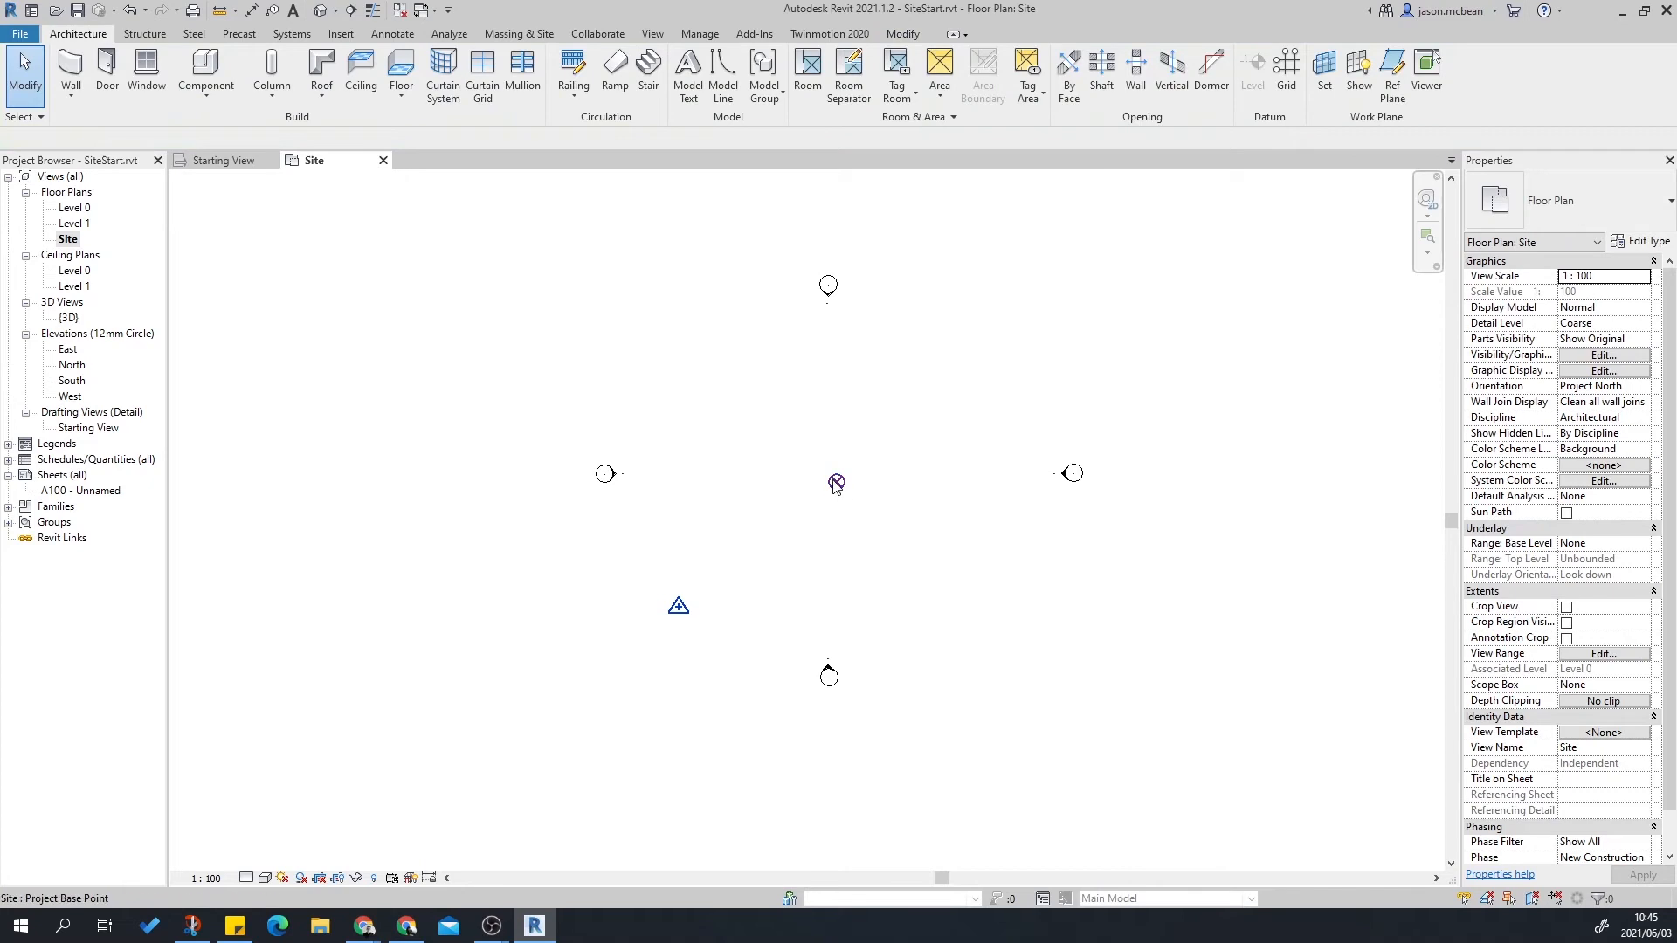
pyautogui.click(836, 483)
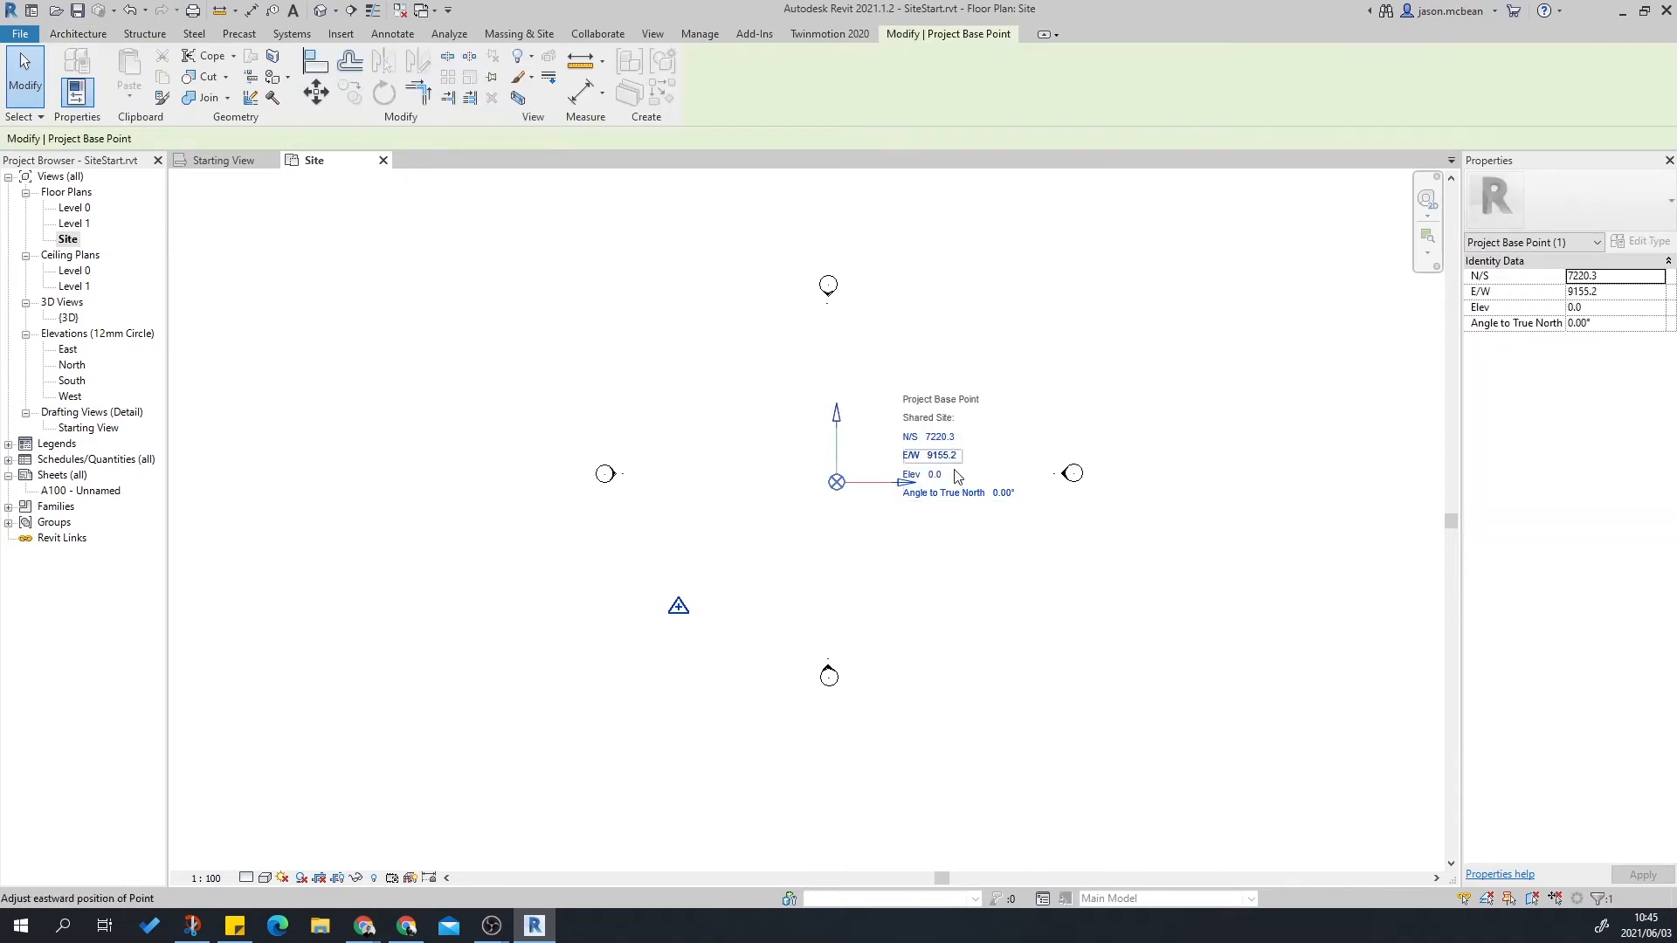
pyautogui.scroll(2, 957, 476)
pyautogui.scroll(-1, 957, 476)
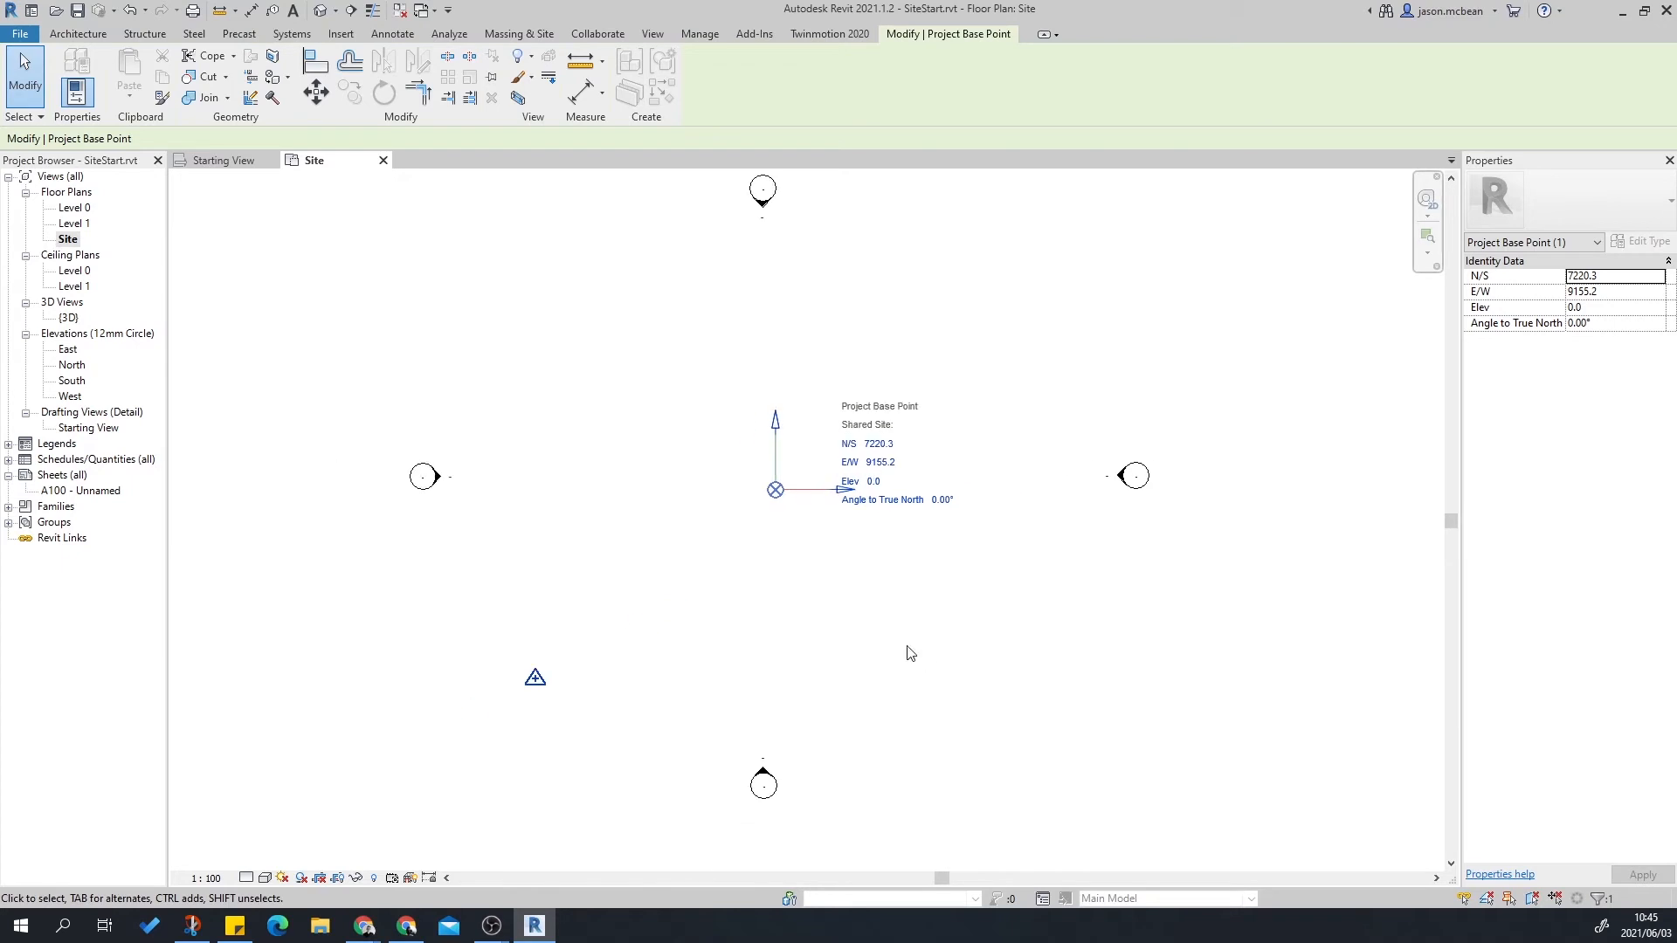
pyautogui.click(911, 640)
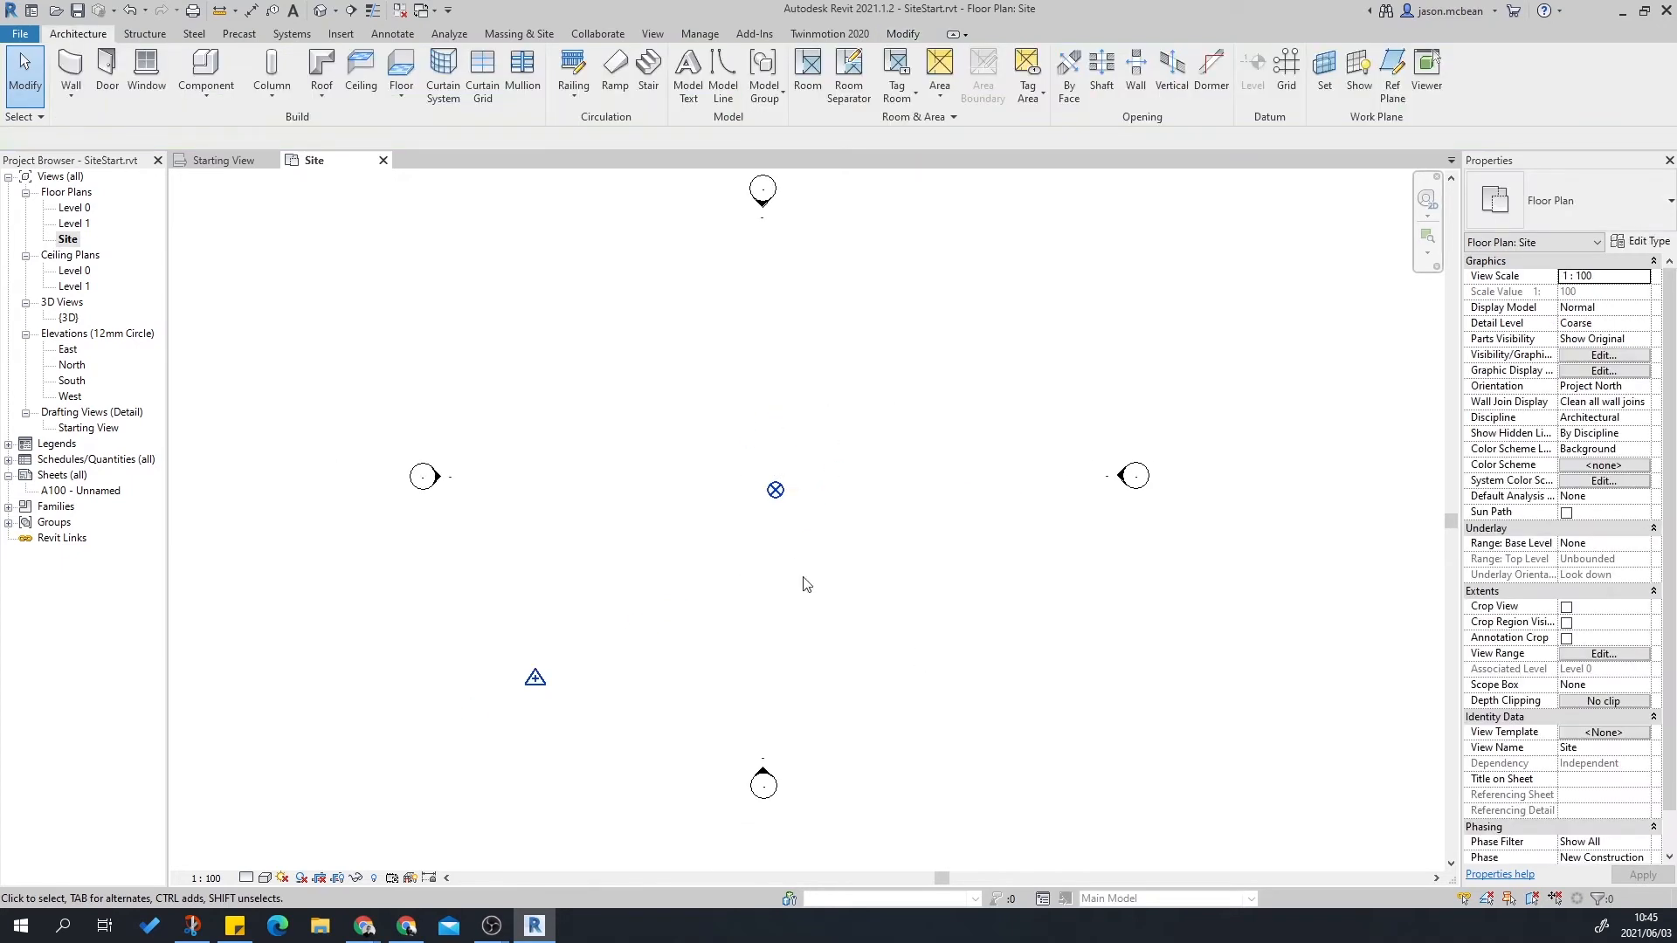
pyautogui.click(535, 678)
pyautogui.moveTo(533, 703); pyautogui.dragTo(715, 643, button='middle')
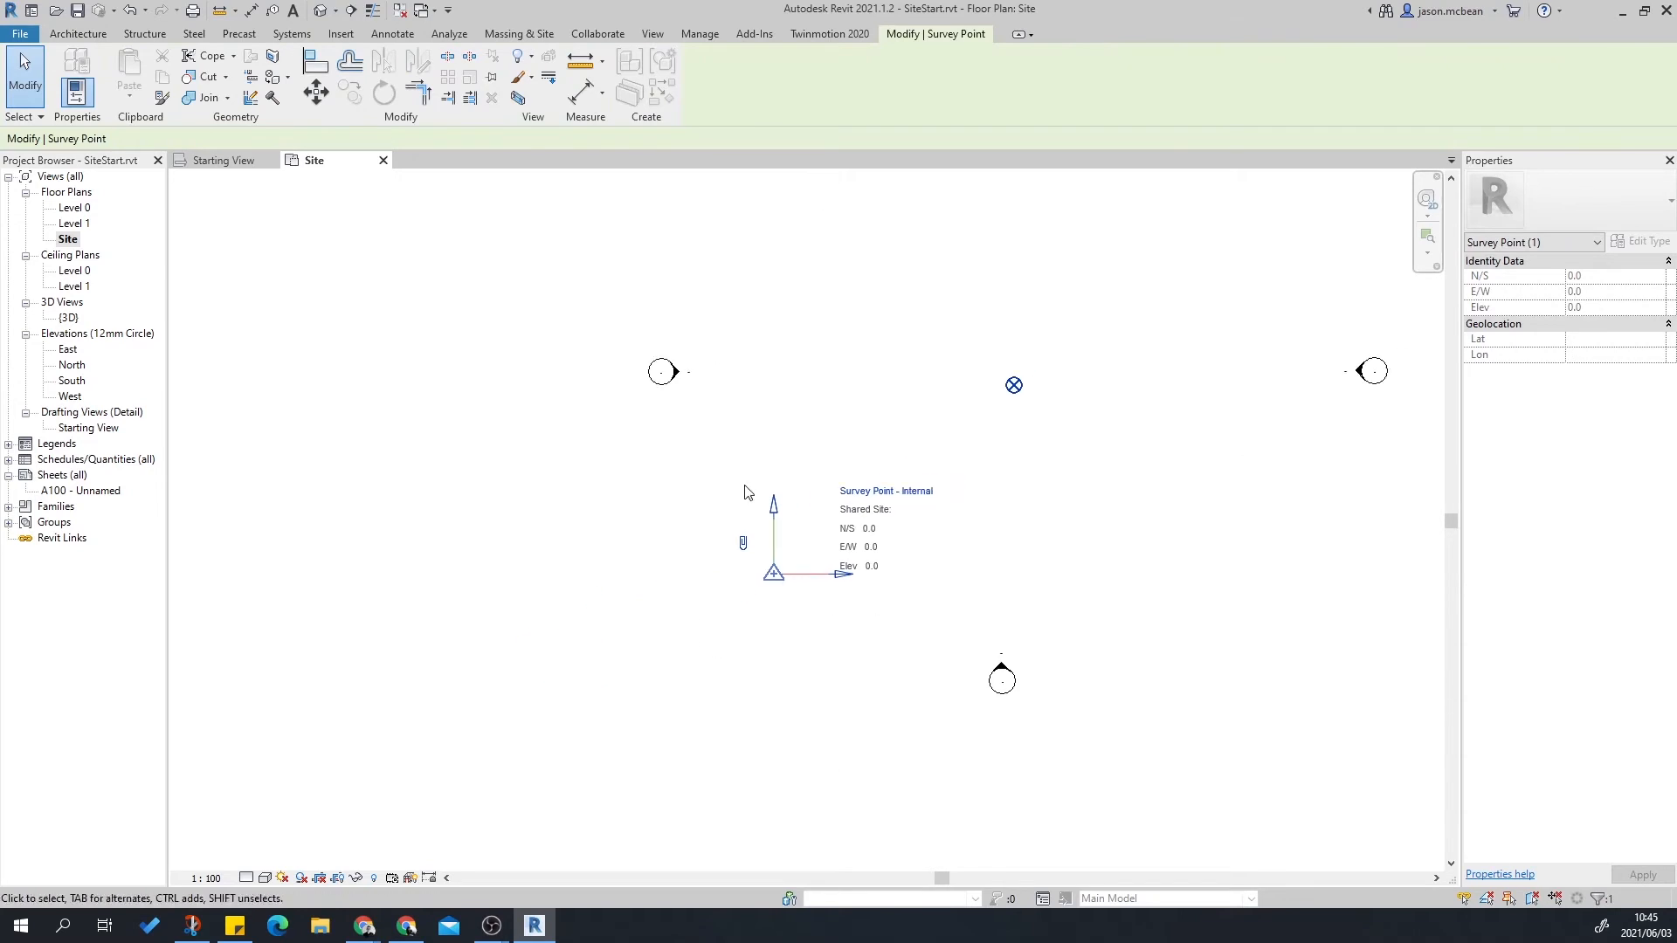
pyautogui.moveTo(851, 592); pyautogui.dragTo(718, 656, button='middle')
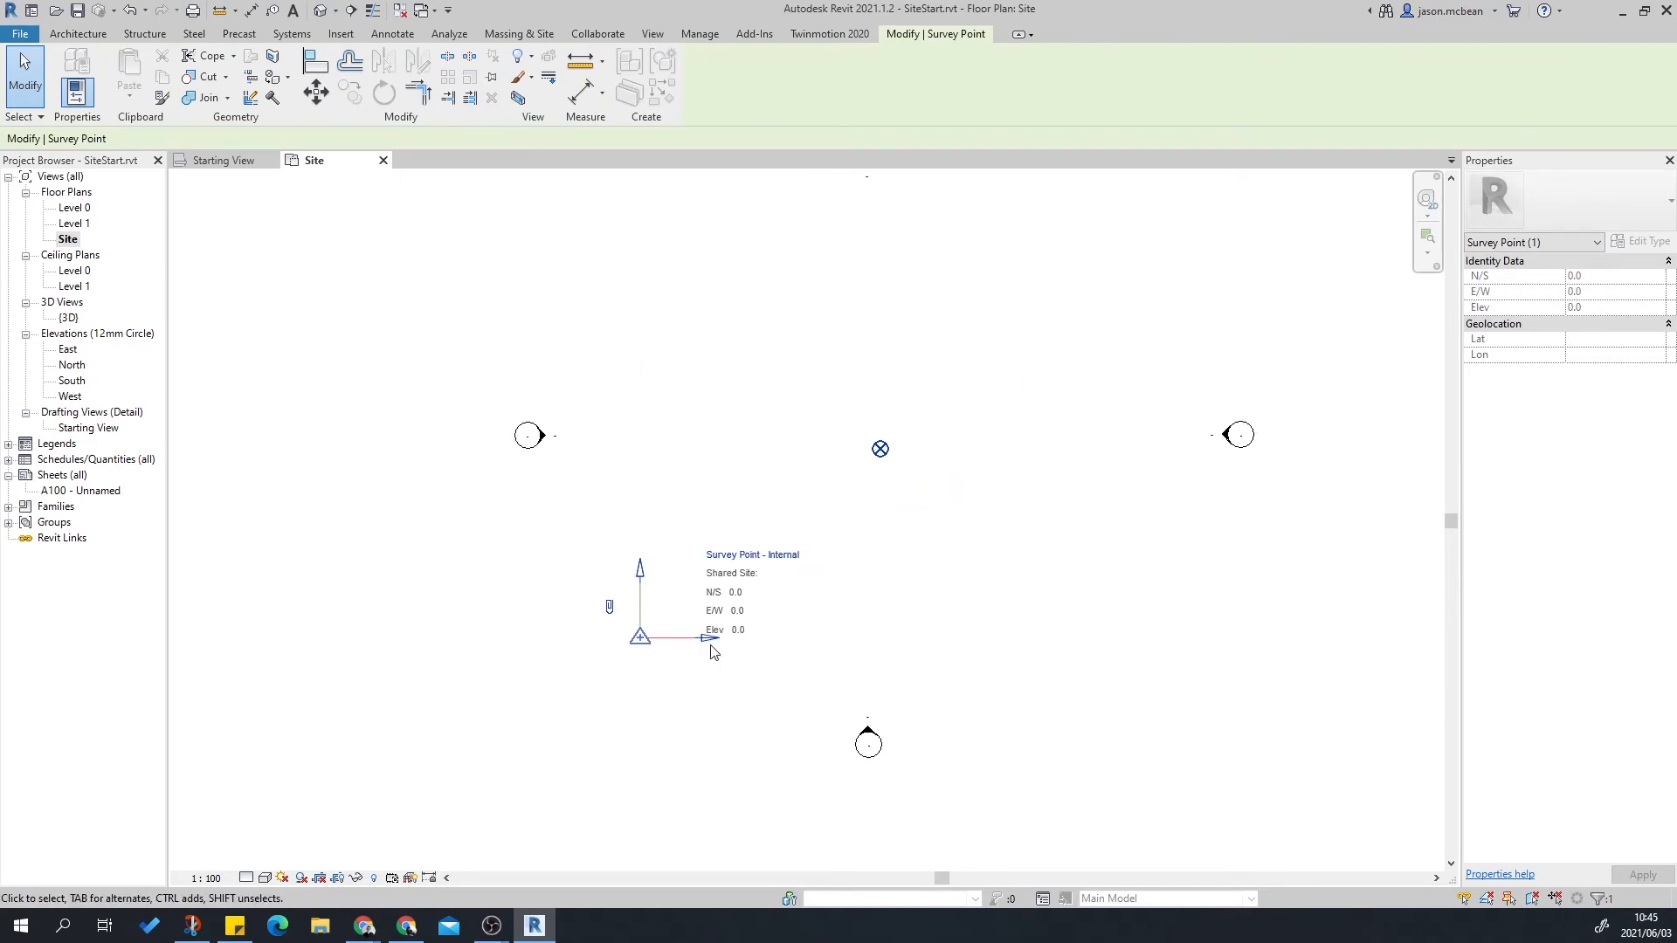
# Compare the shared site coordinates of the survey point with those of the project base point.
pyautogui.click(771, 539)
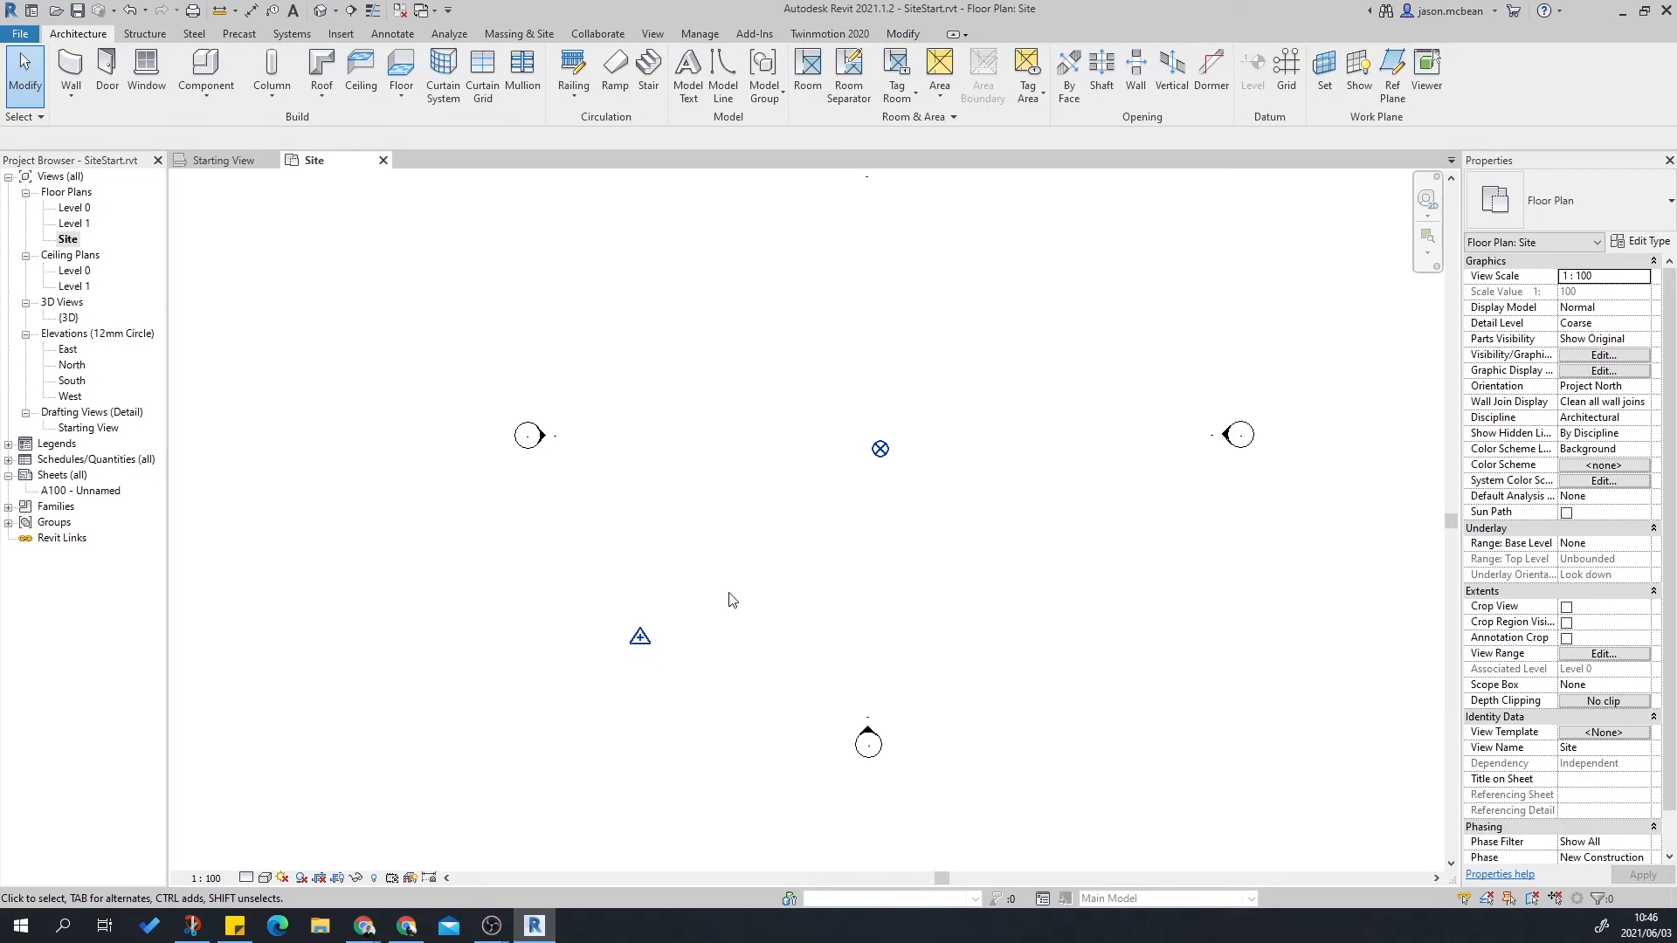
pyautogui.click(643, 640)
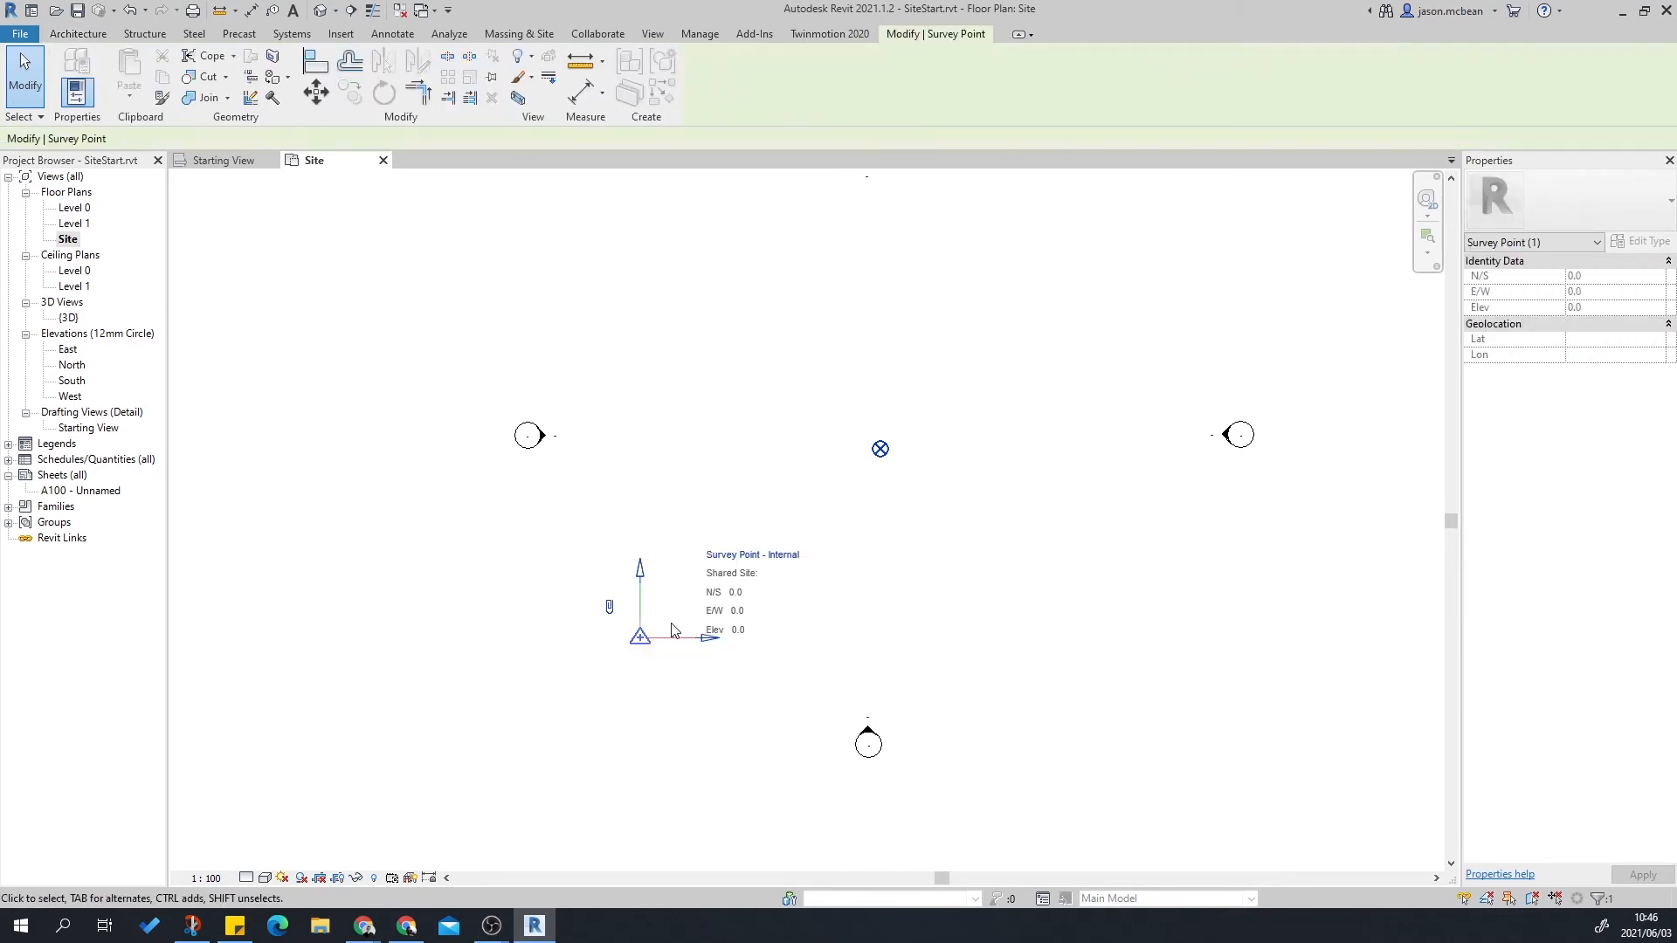
pyautogui.click(1018, 498)
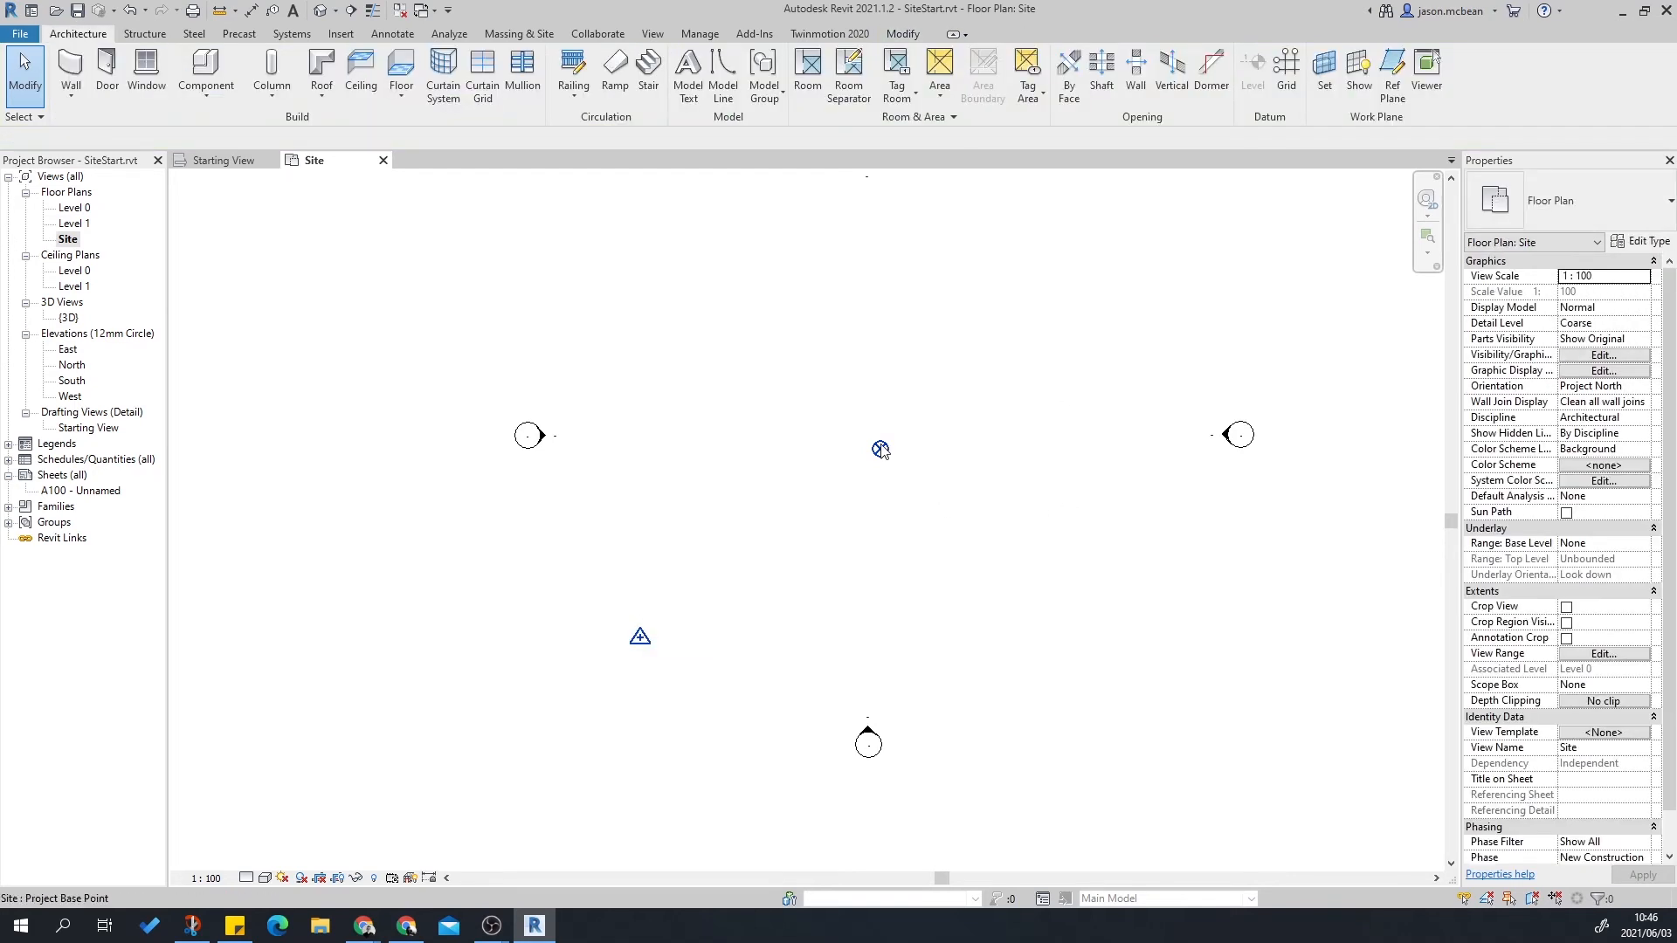
pyautogui.click(880, 449)
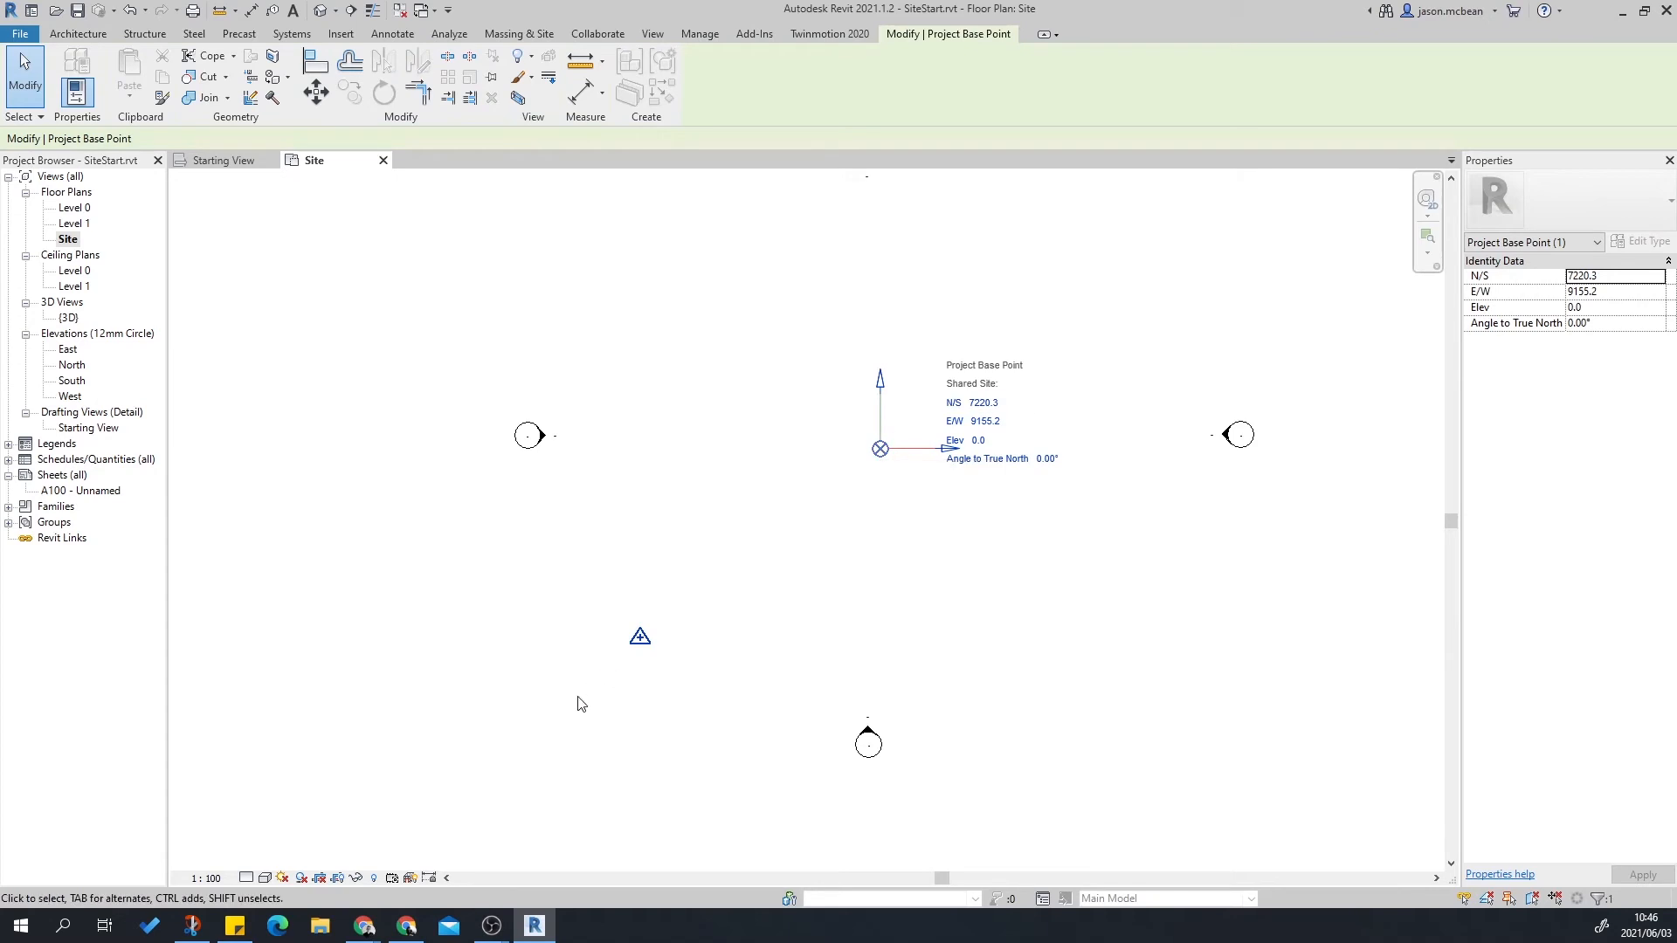
pyautogui.press('Escape')
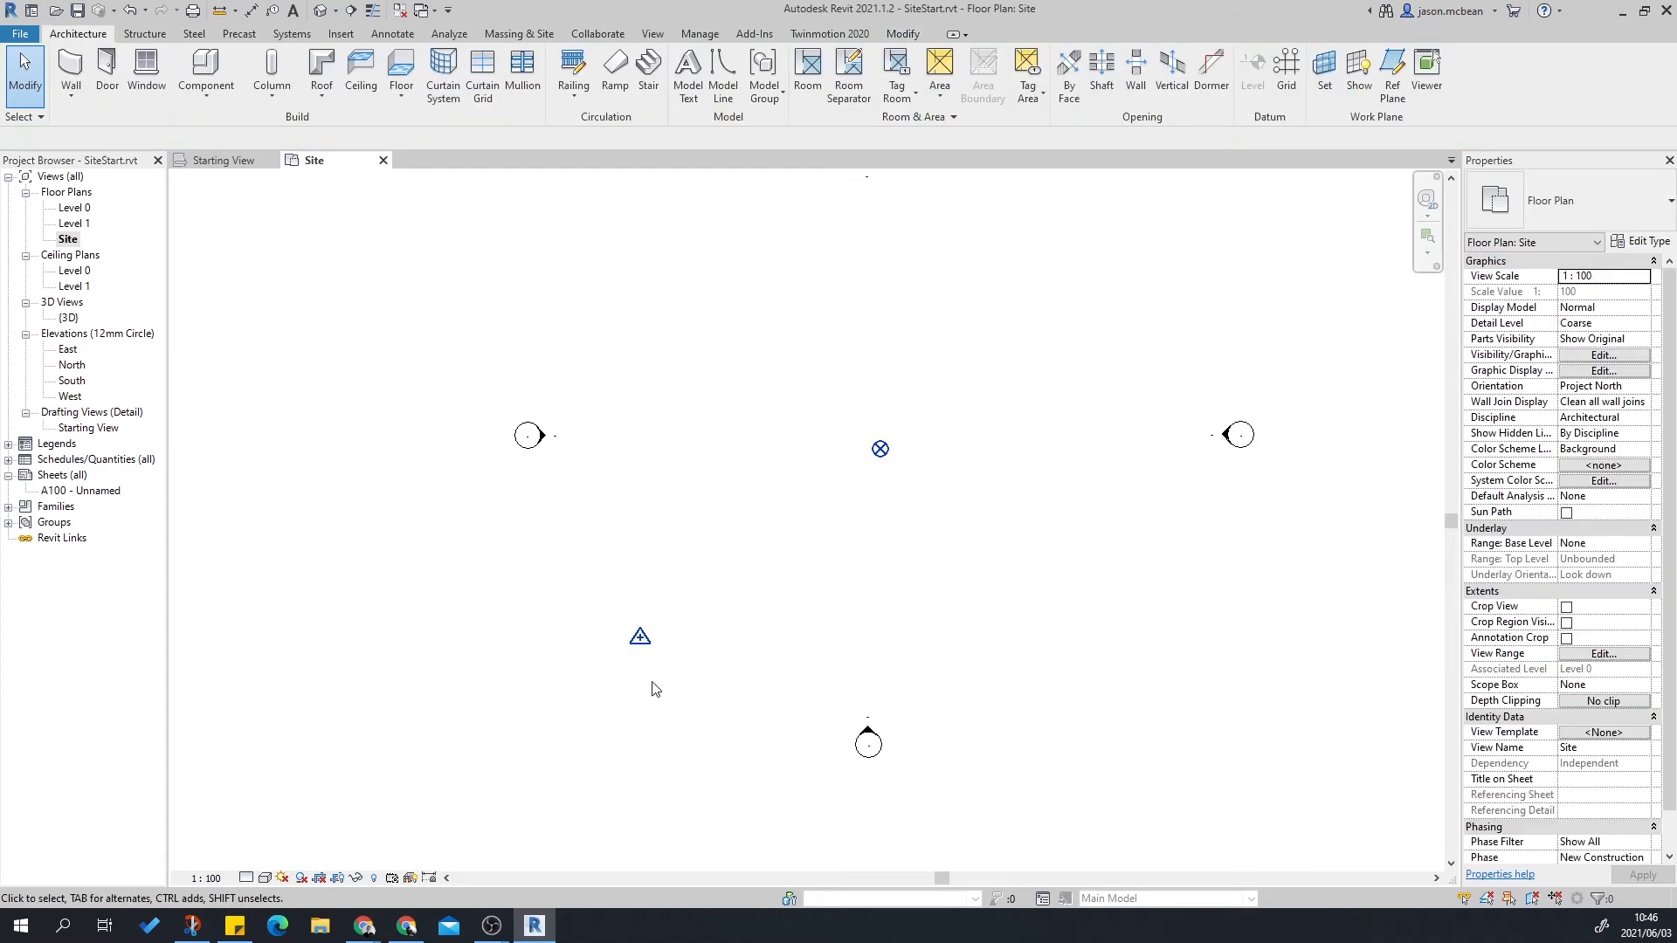
# Move the survey point back so that it coincides with the project base point.
pyautogui.click(641, 637)
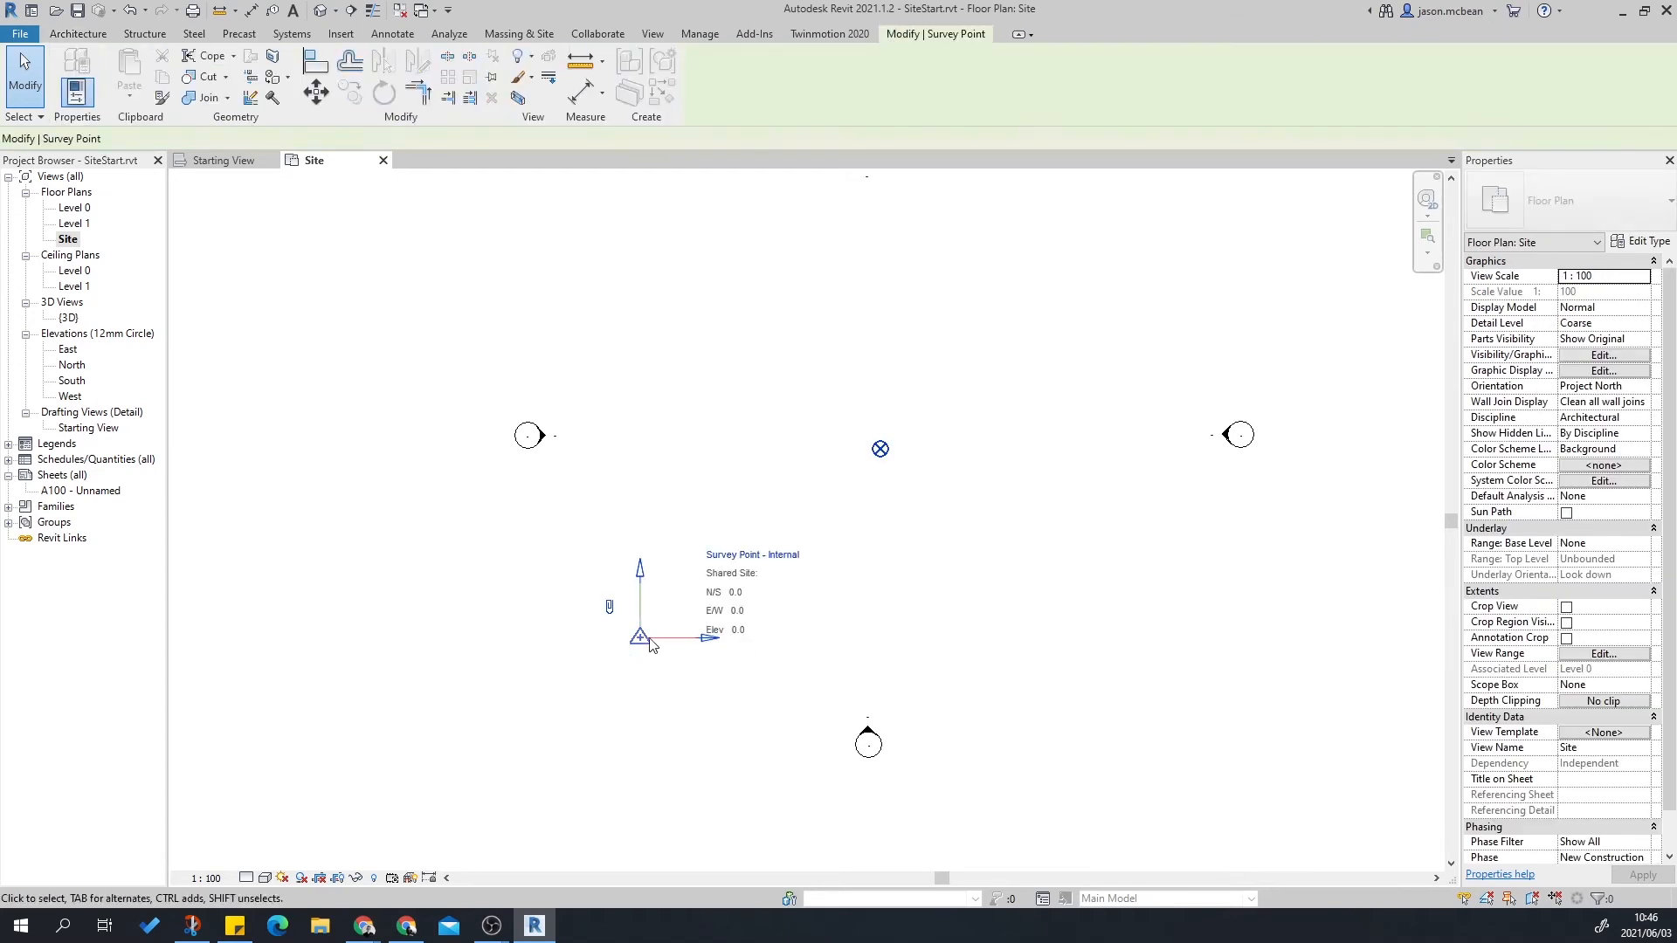
pyautogui.moveTo(640, 638); pyautogui.dragTo(876, 451)
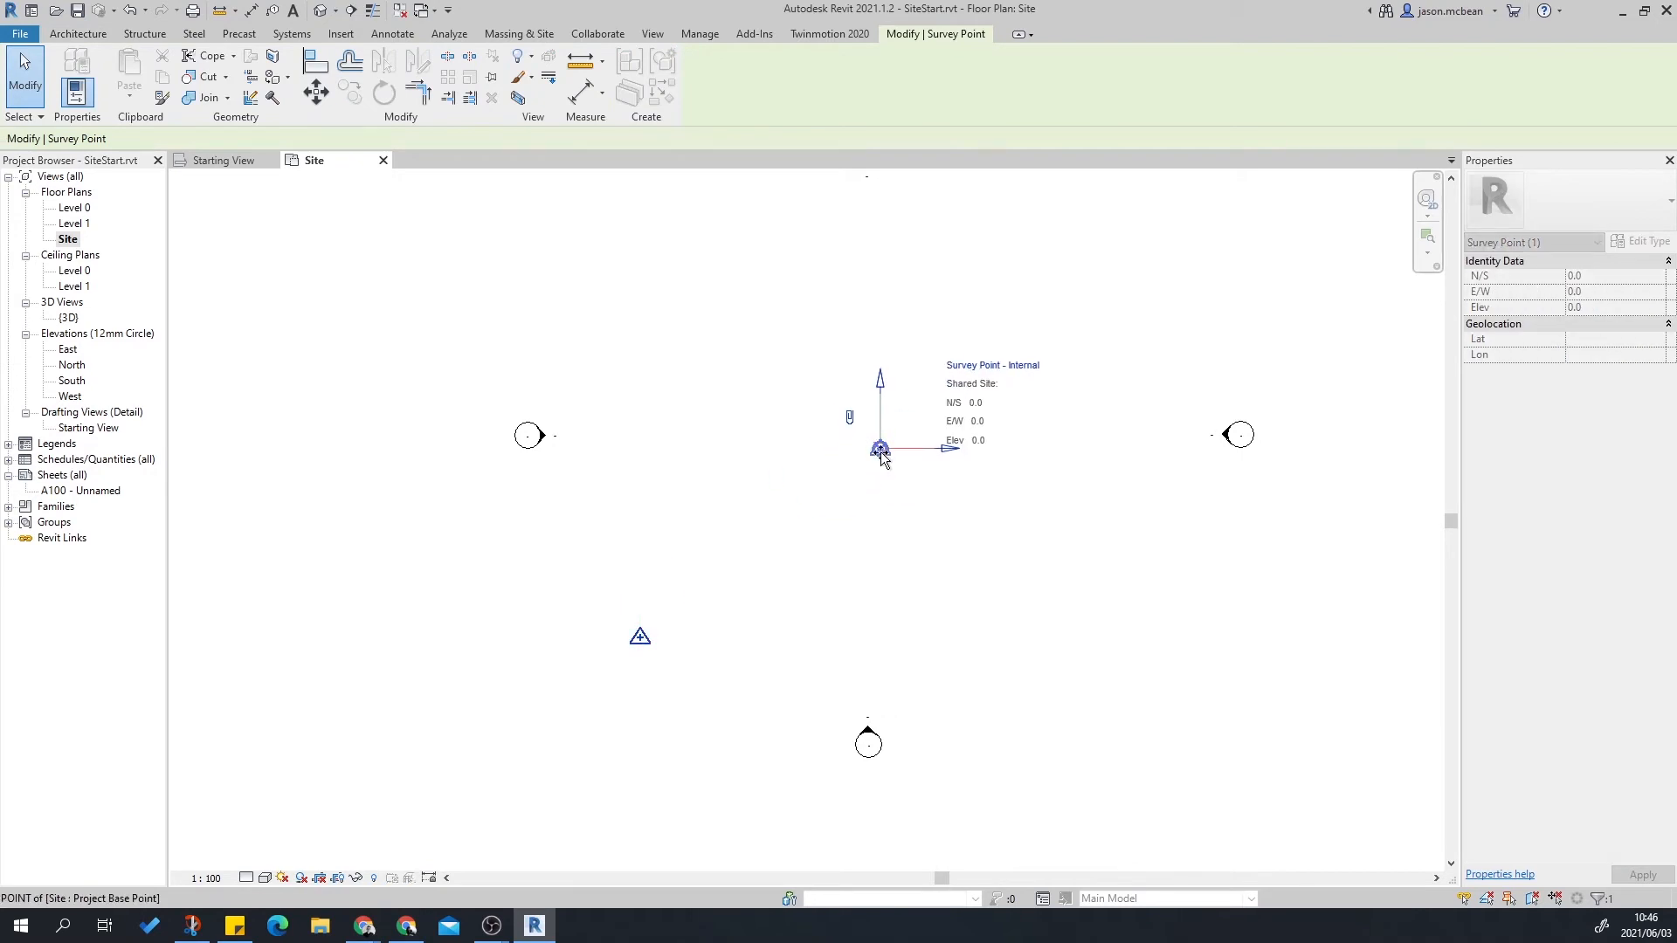
pyautogui.click(928, 539)
pyautogui.moveTo(1036, 570); pyautogui.dragTo(901, 737, button='middle')
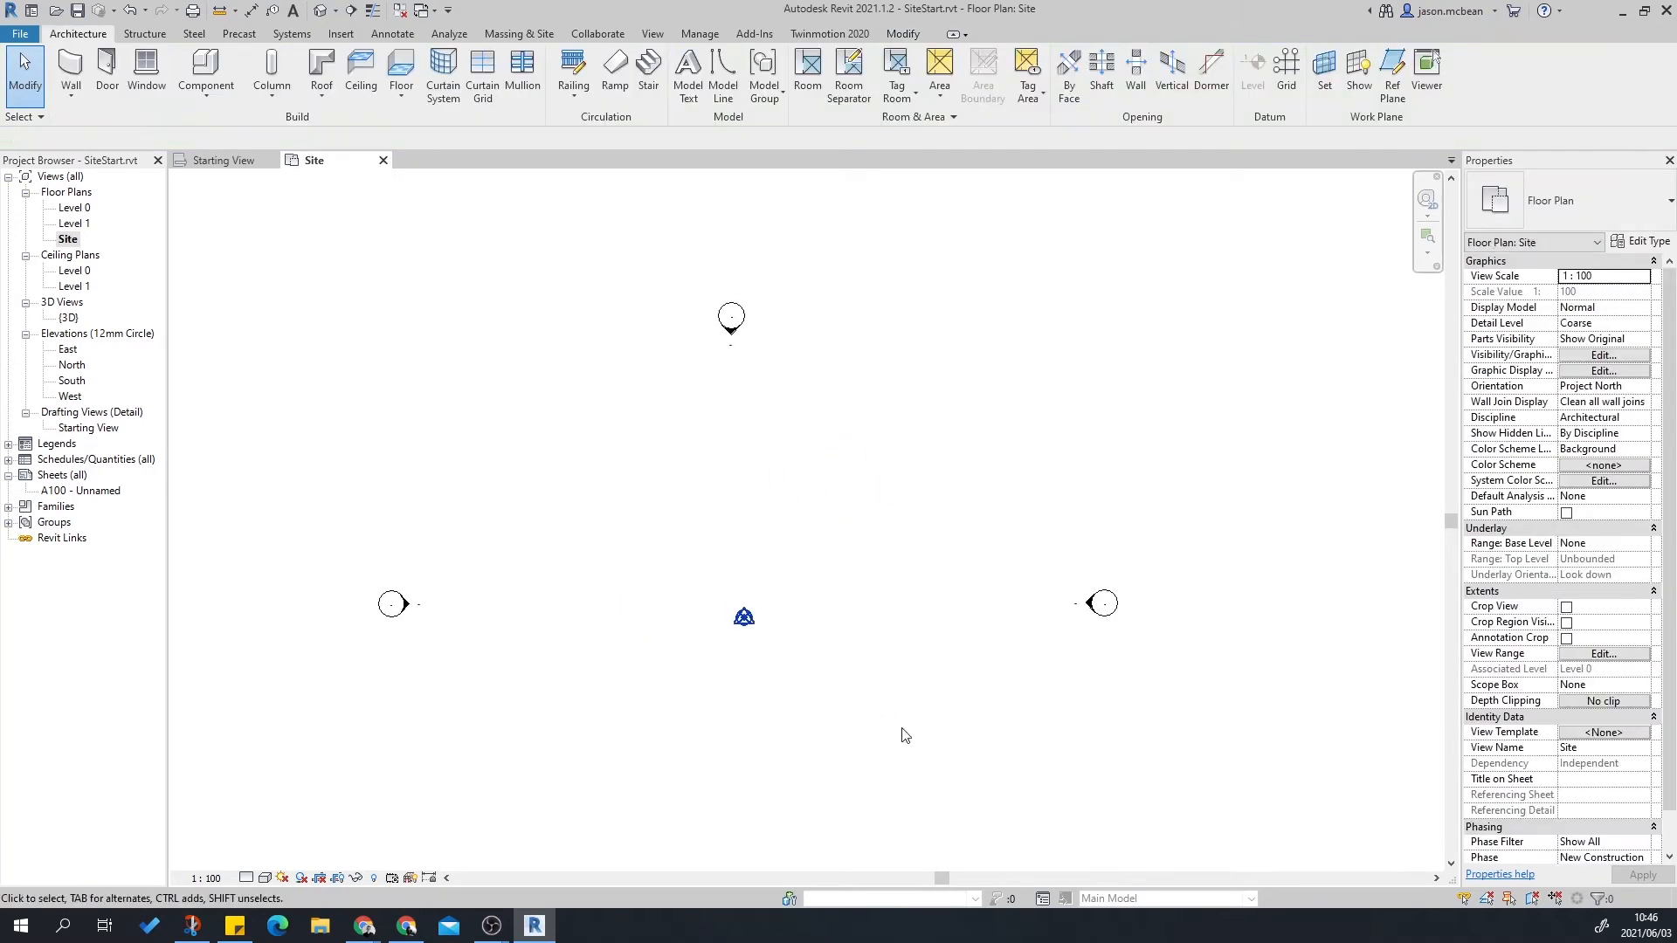
pyautogui.scroll(-2, 676, 662)
pyautogui.moveTo(767, 625); pyautogui.dragTo(842, 550, button='middle')
pyautogui.scroll(2, 753, 612)
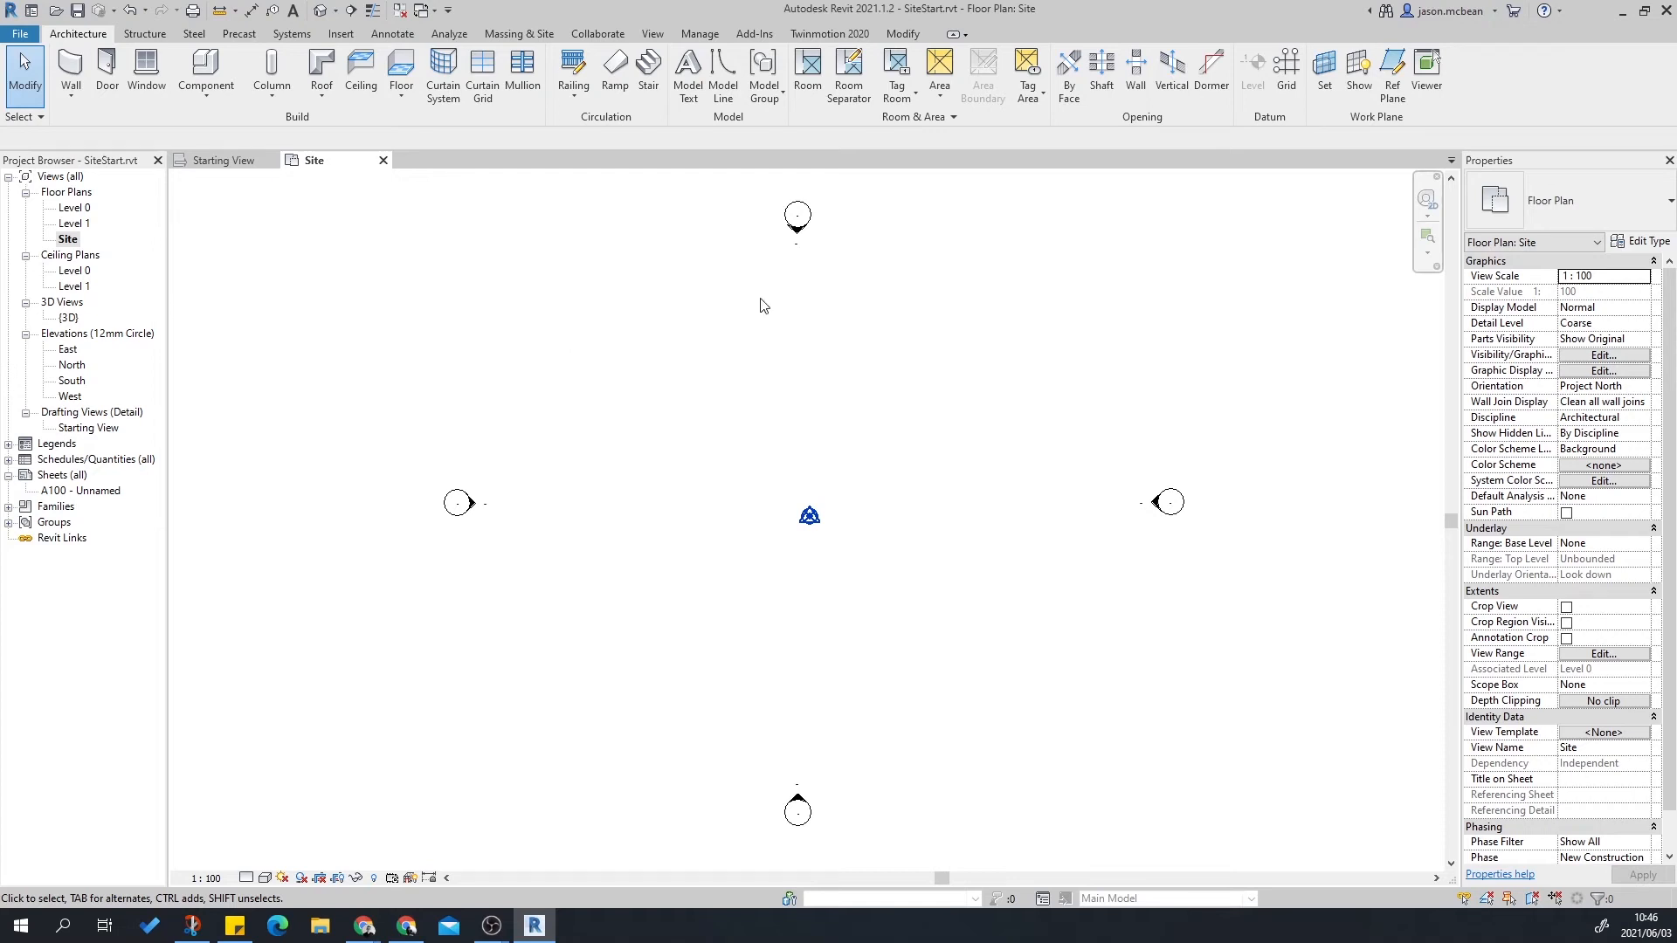
# Start a CAD link in the Site plan and choose Brooklyn.DWG from the ARC folder.
pyautogui.click(346, 38)
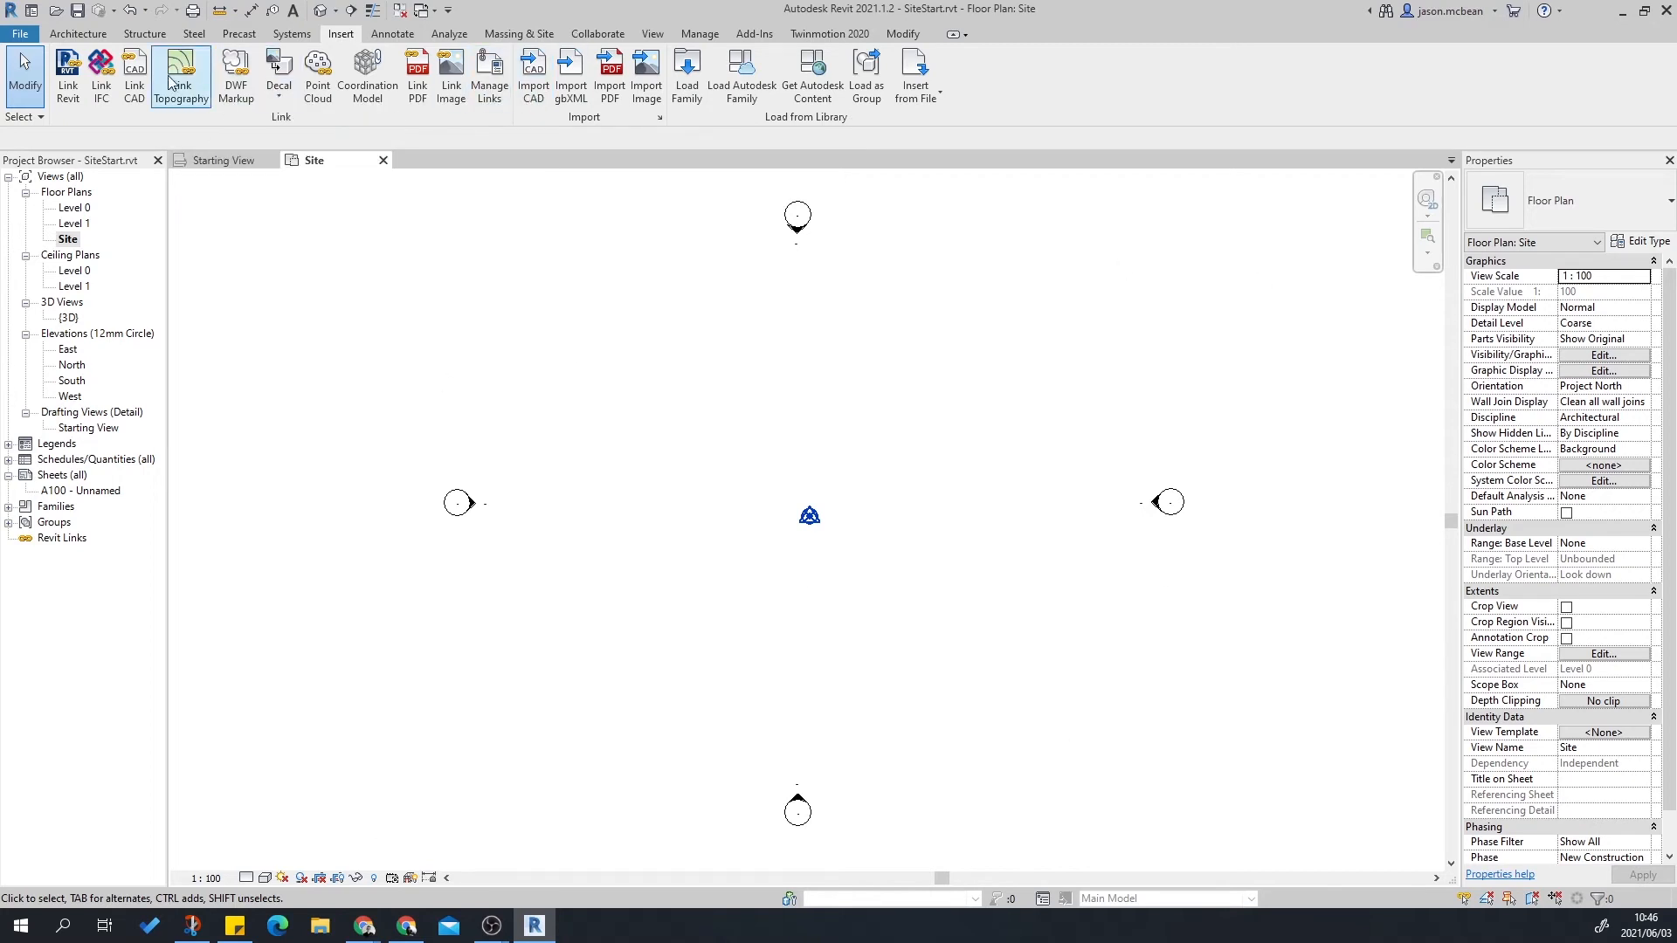
pyautogui.click(141, 84)
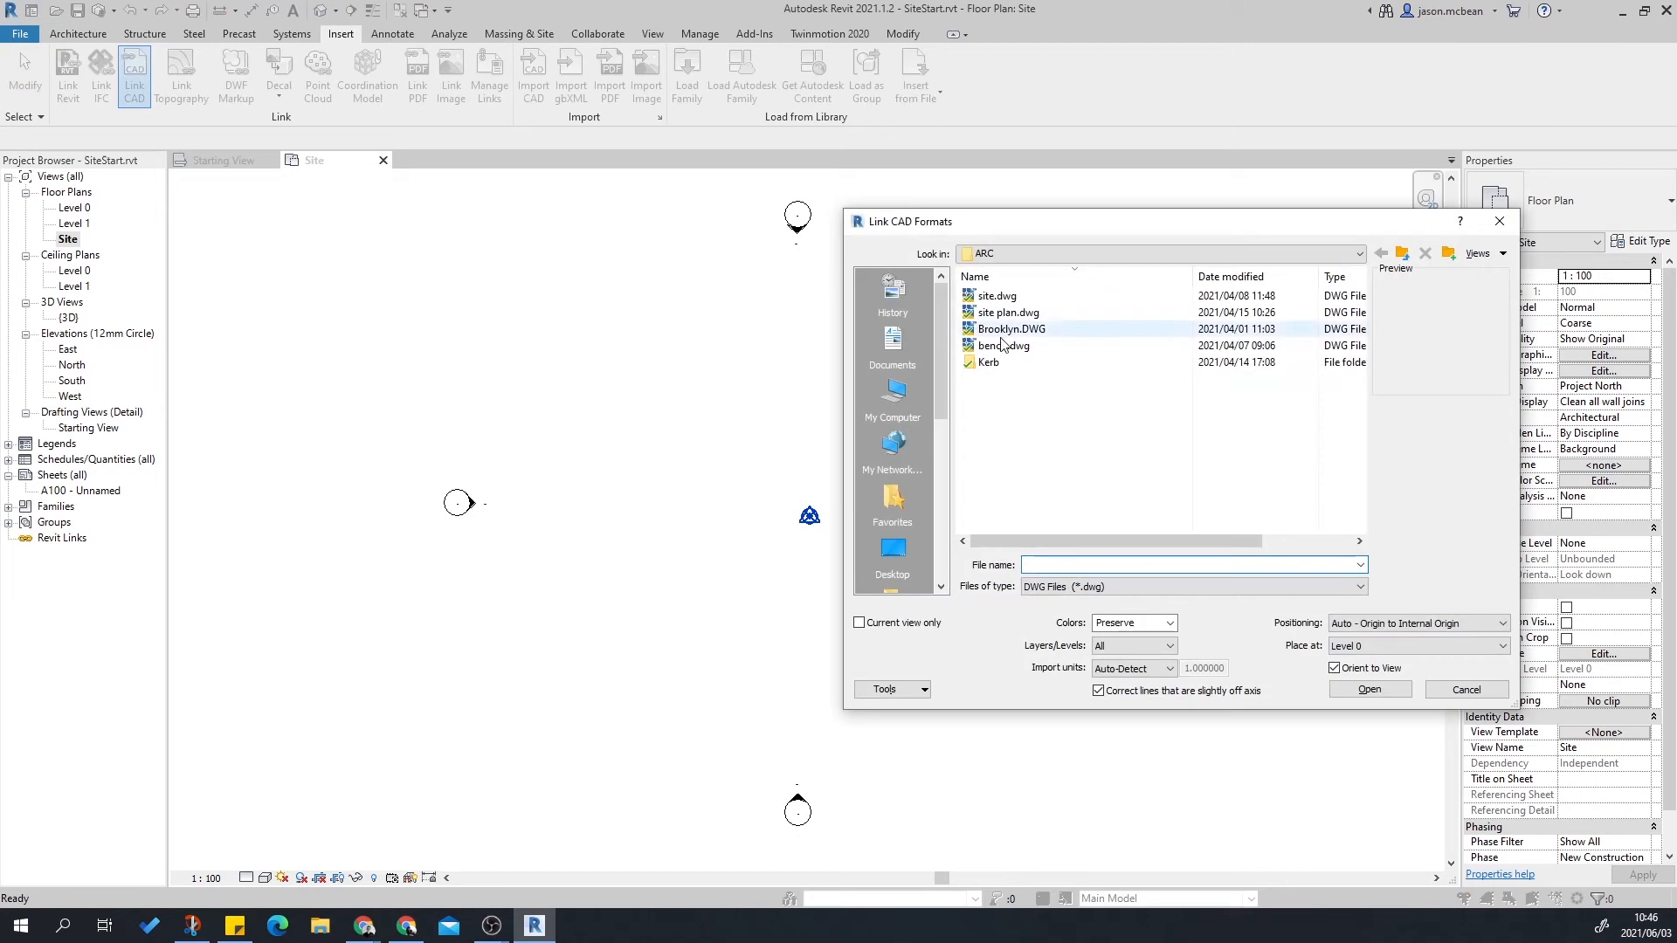
pyautogui.click(1013, 329)
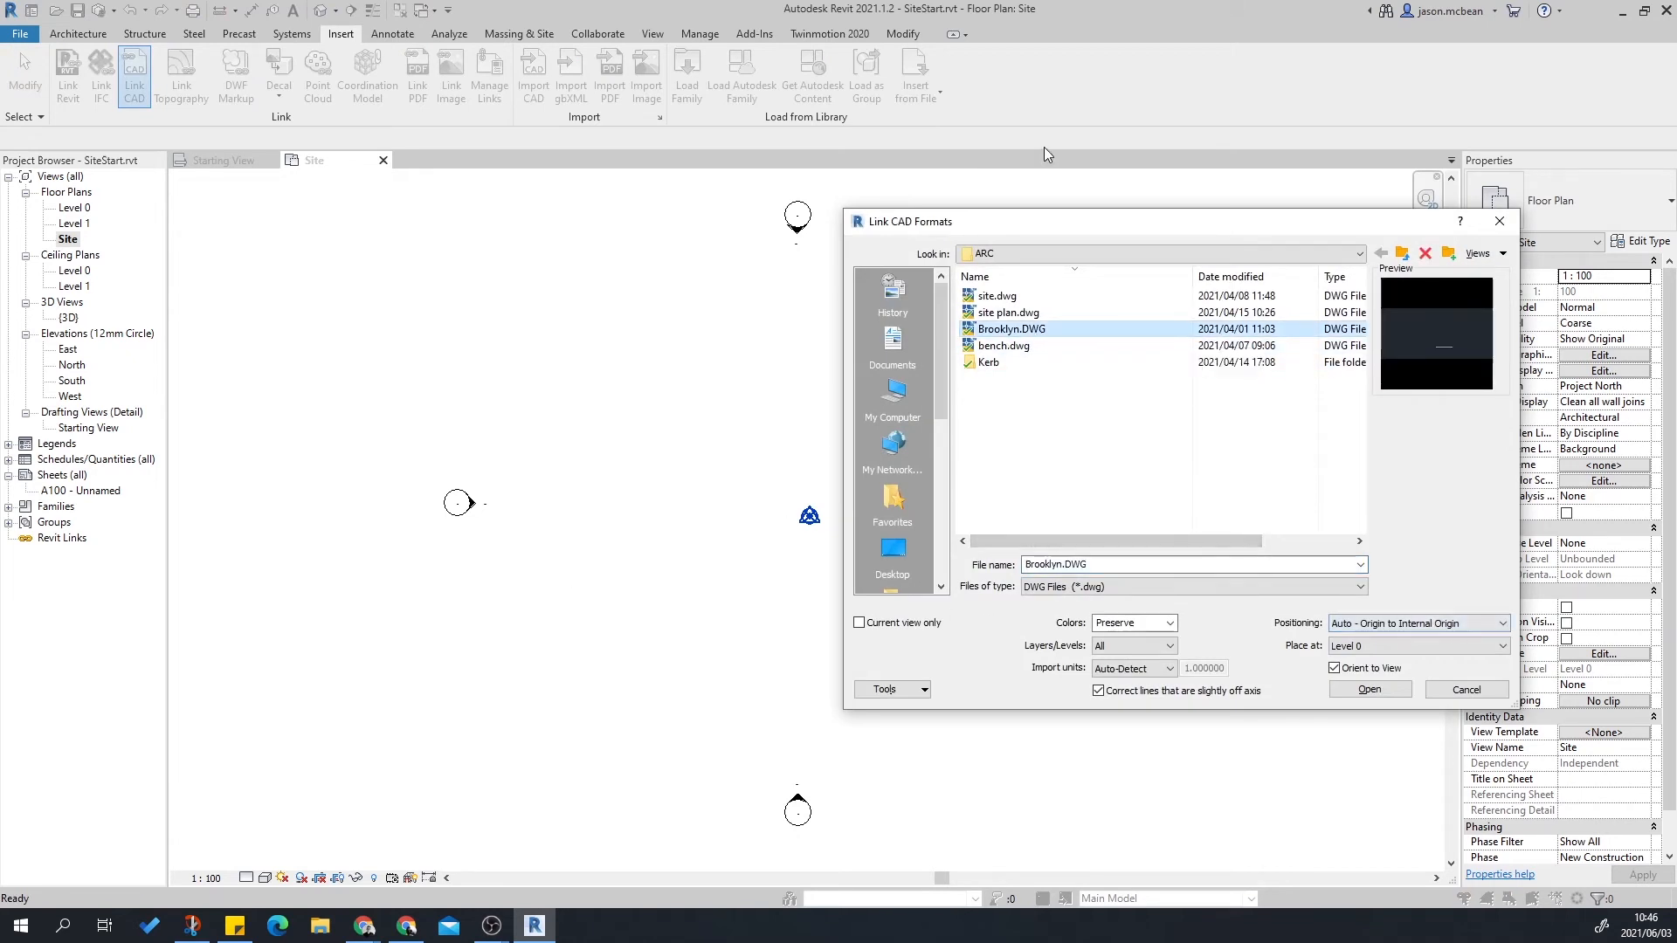
pyautogui.moveTo(1041, 222); pyautogui.dragTo(503, 205)
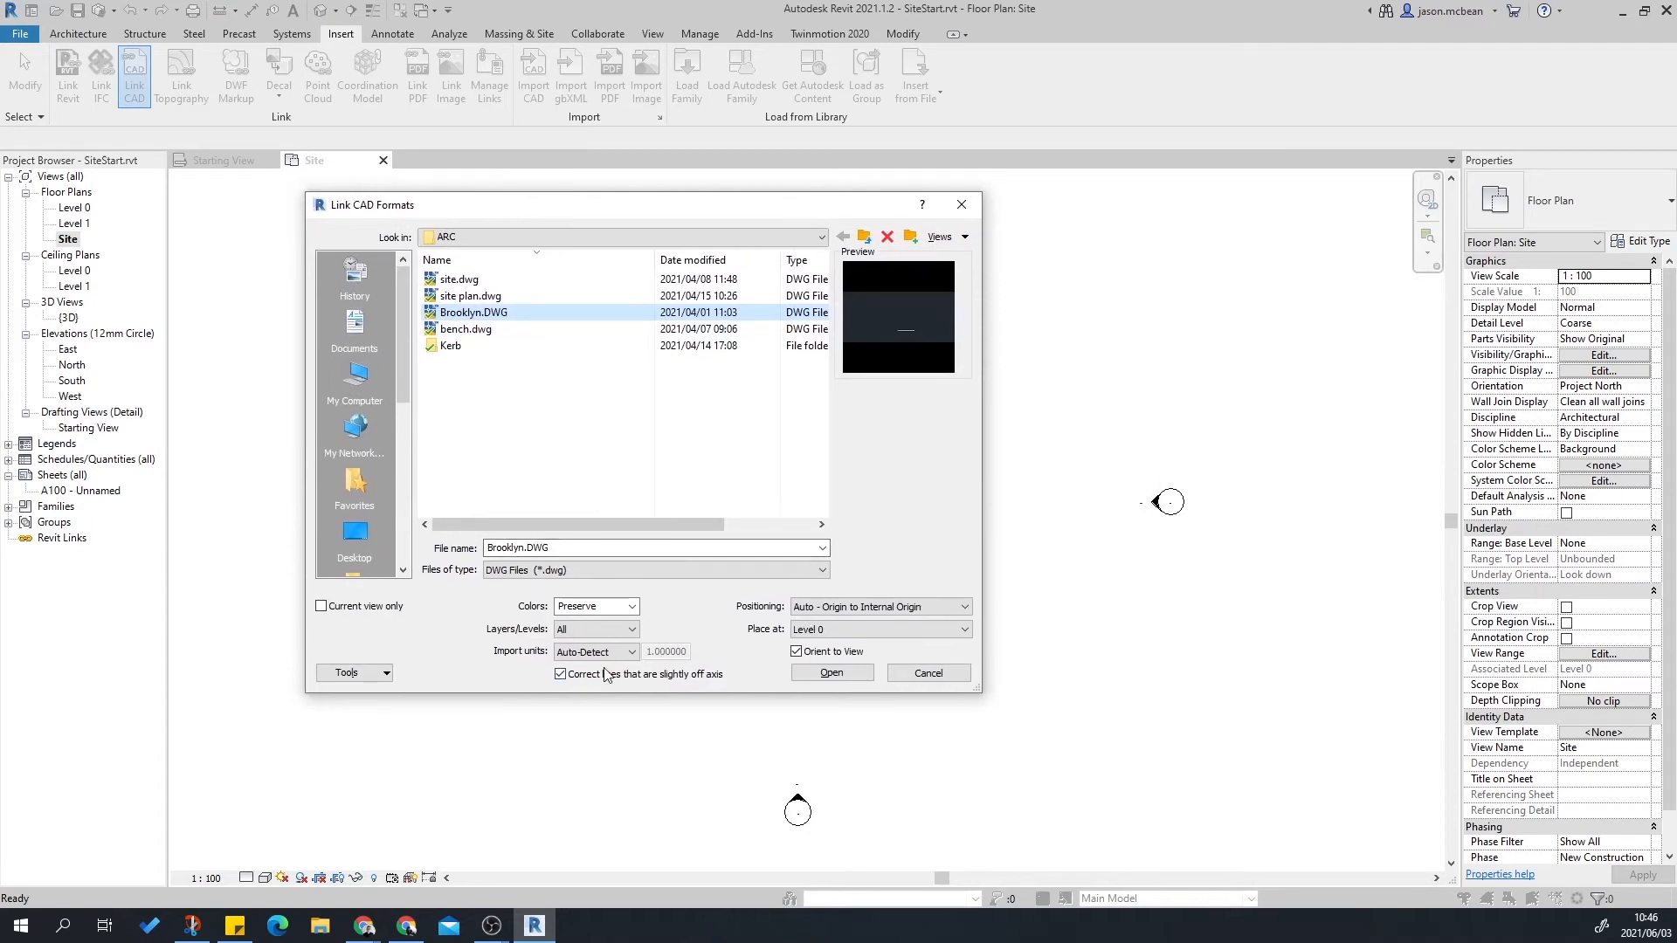
# Turn off correction of slightly off-axis lines, leave Current view only off, and set the import units to meter.
pyautogui.click(561, 677)
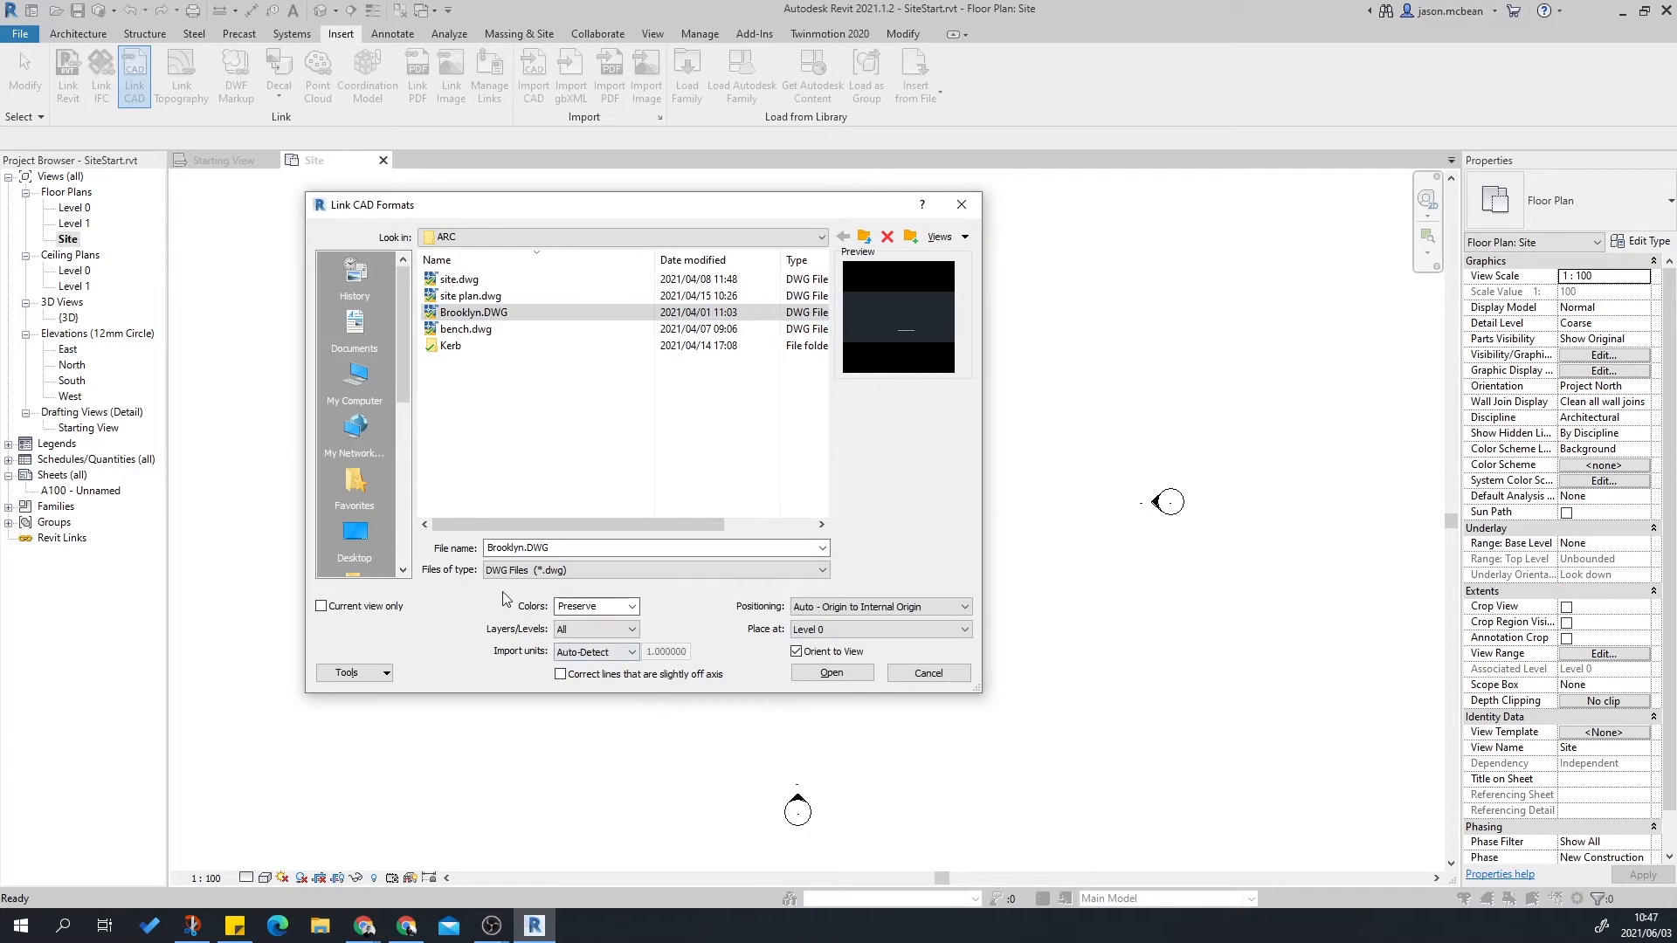
pyautogui.click(582, 610)
pyautogui.click(580, 629)
pyautogui.click(322, 609)
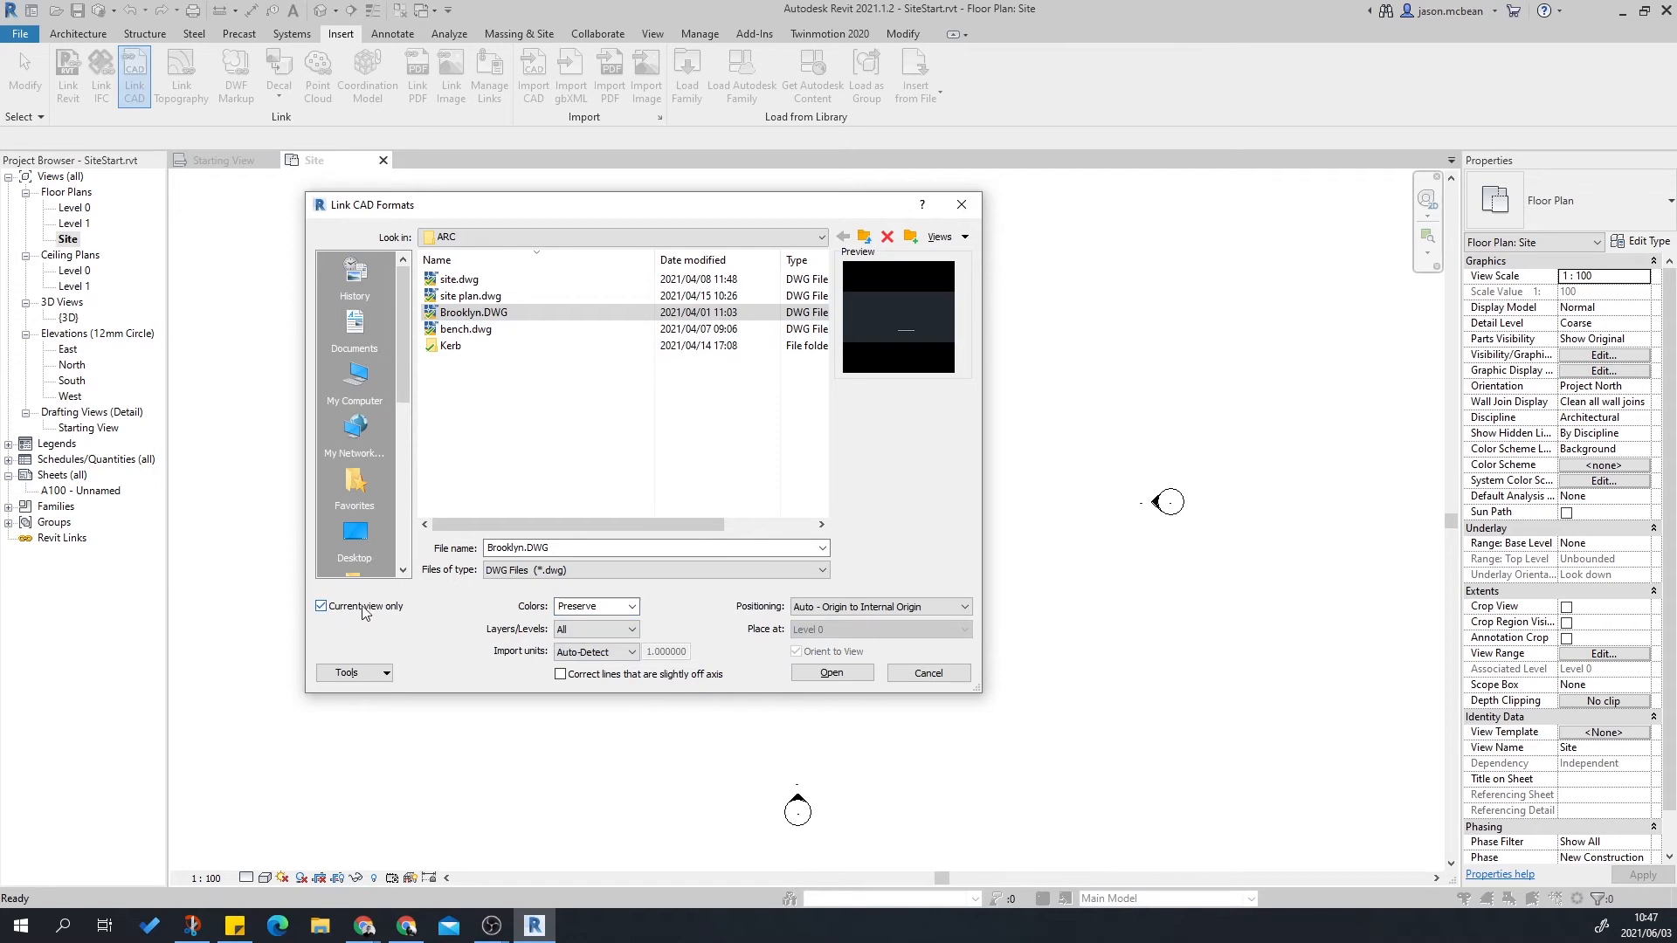
pyautogui.click(321, 607)
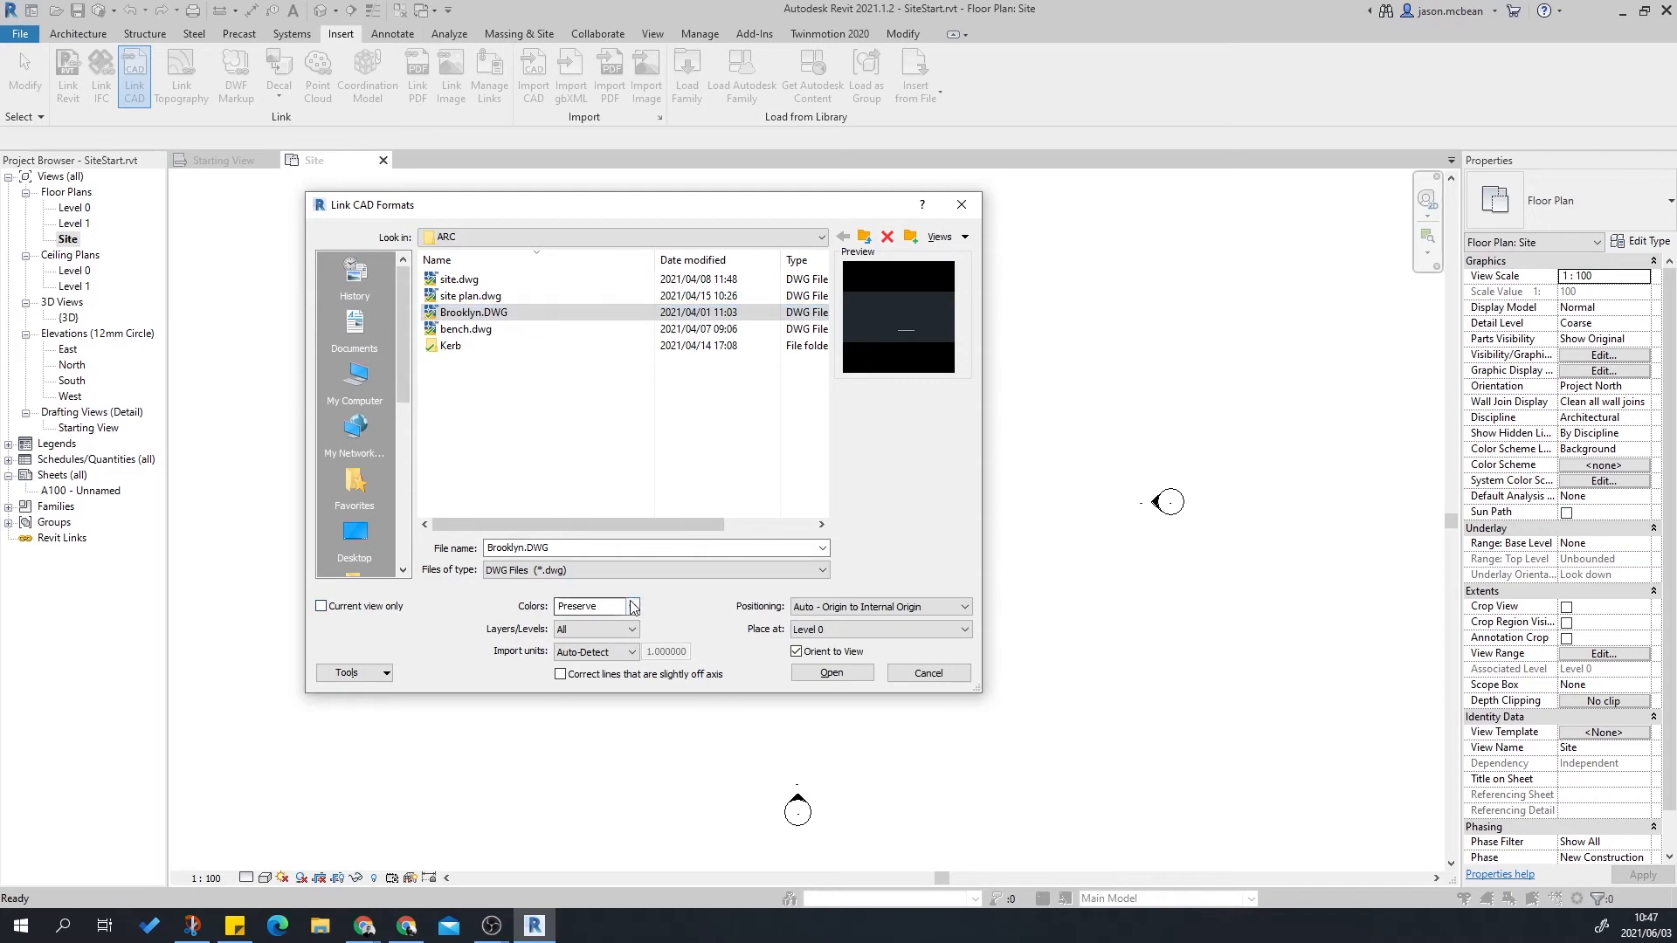
pyautogui.click(615, 654)
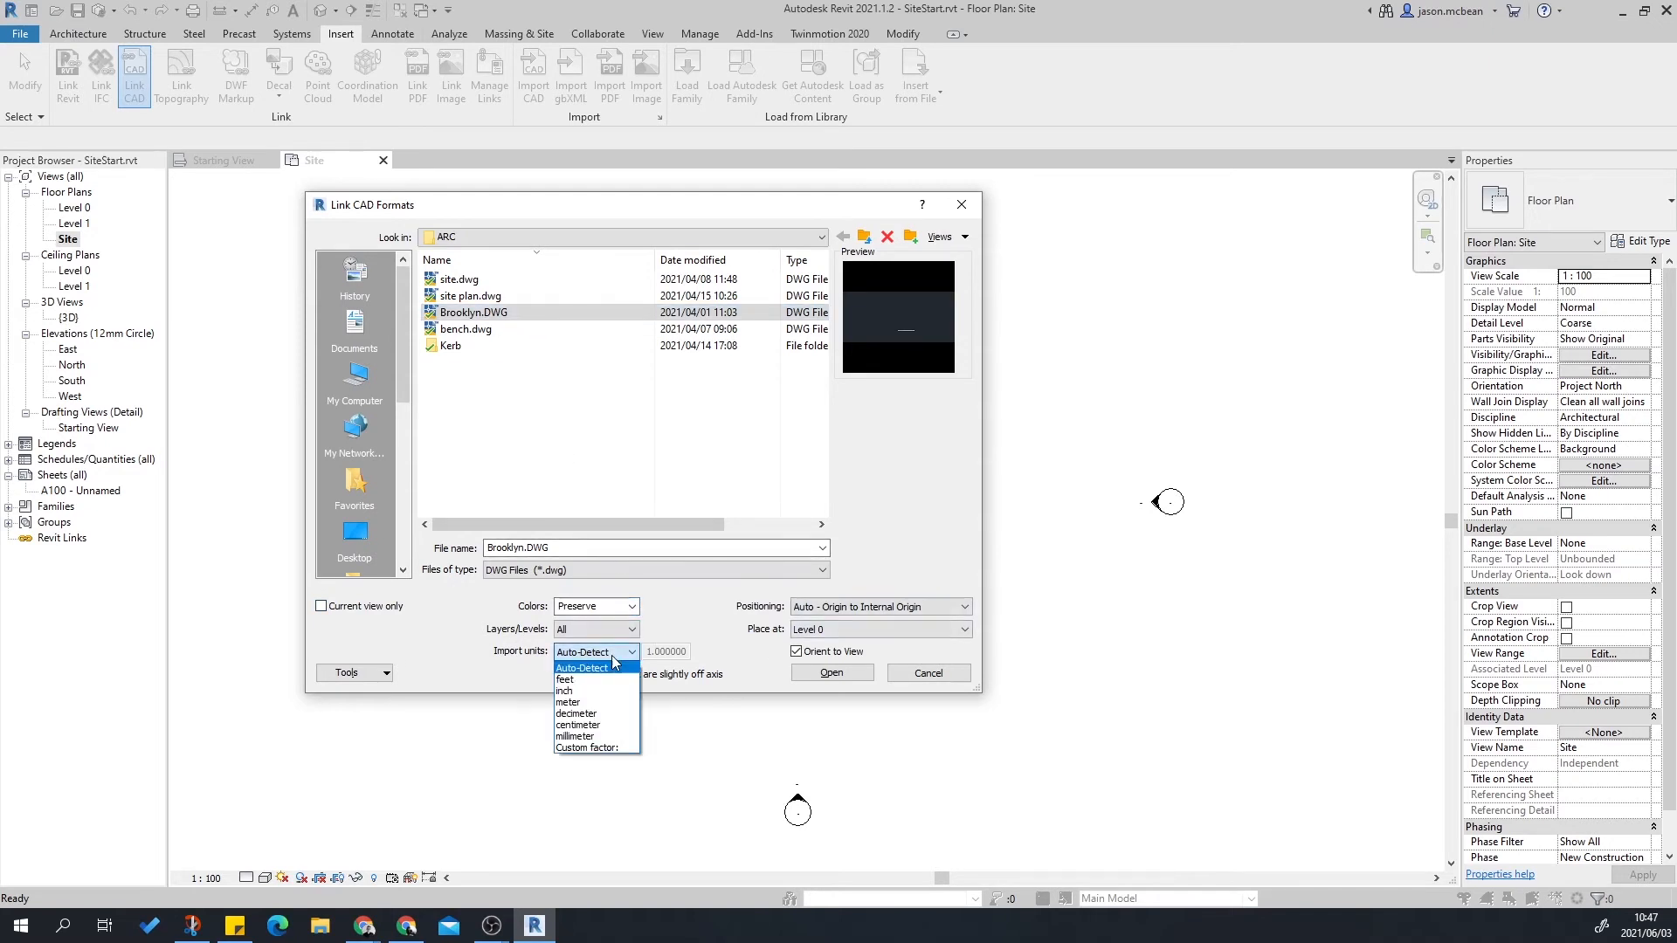
pyautogui.click(576, 704)
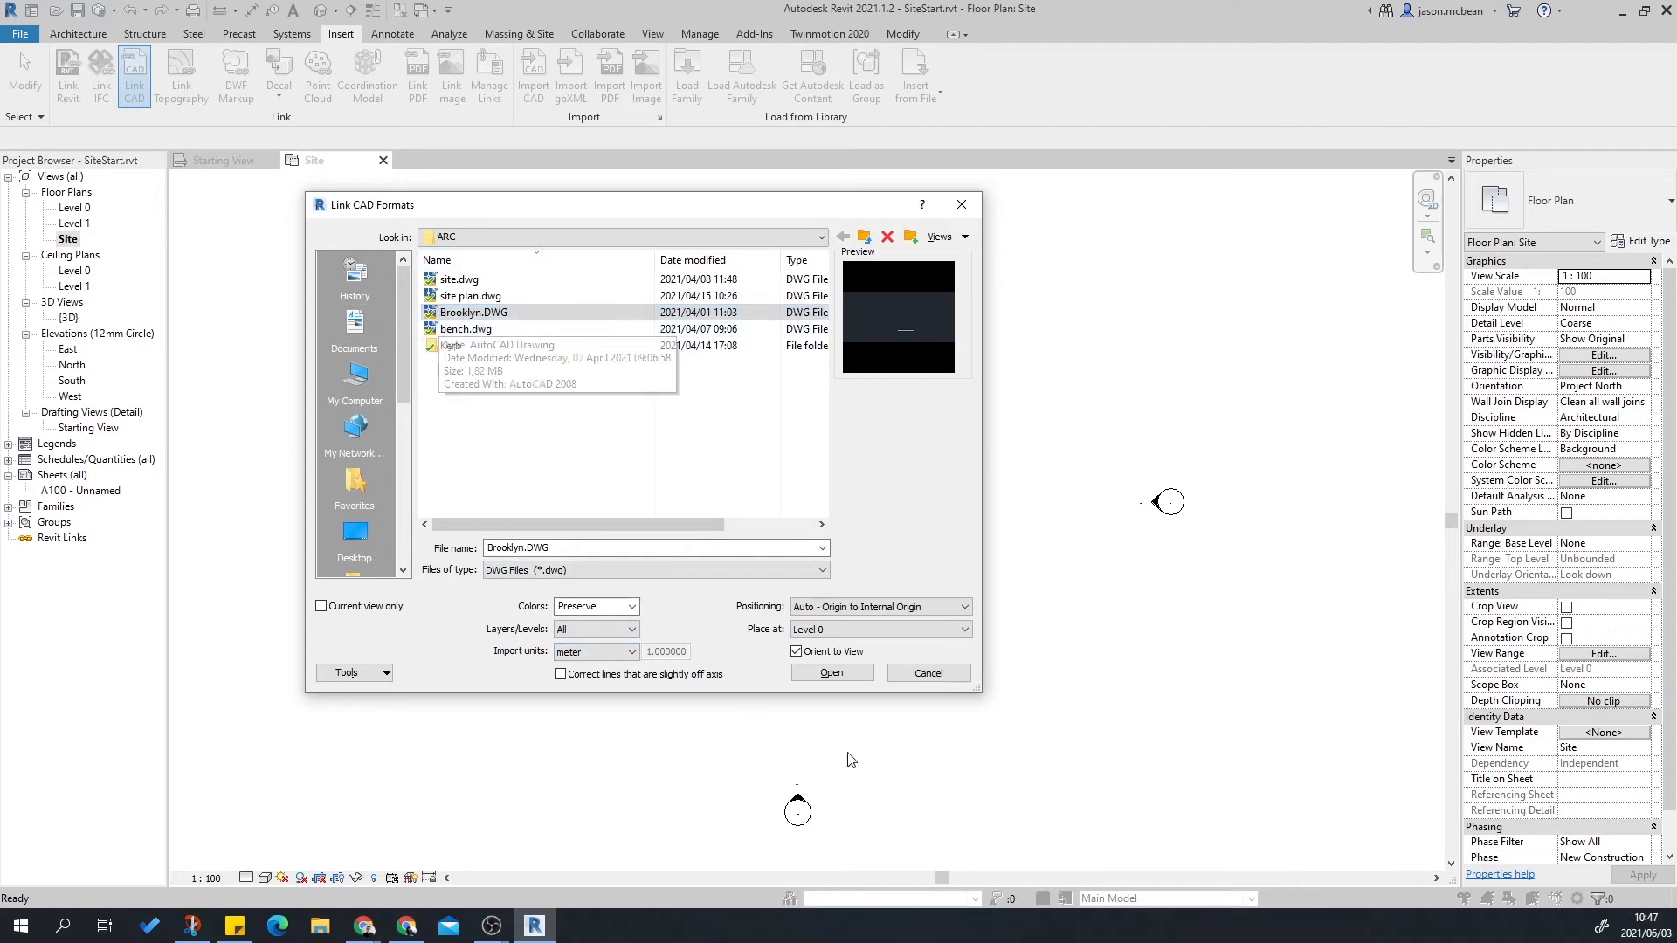
# Set the positioning to Auto - Center to Center, turn off Orient to View, and link the drawing.
pyautogui.click(895, 610)
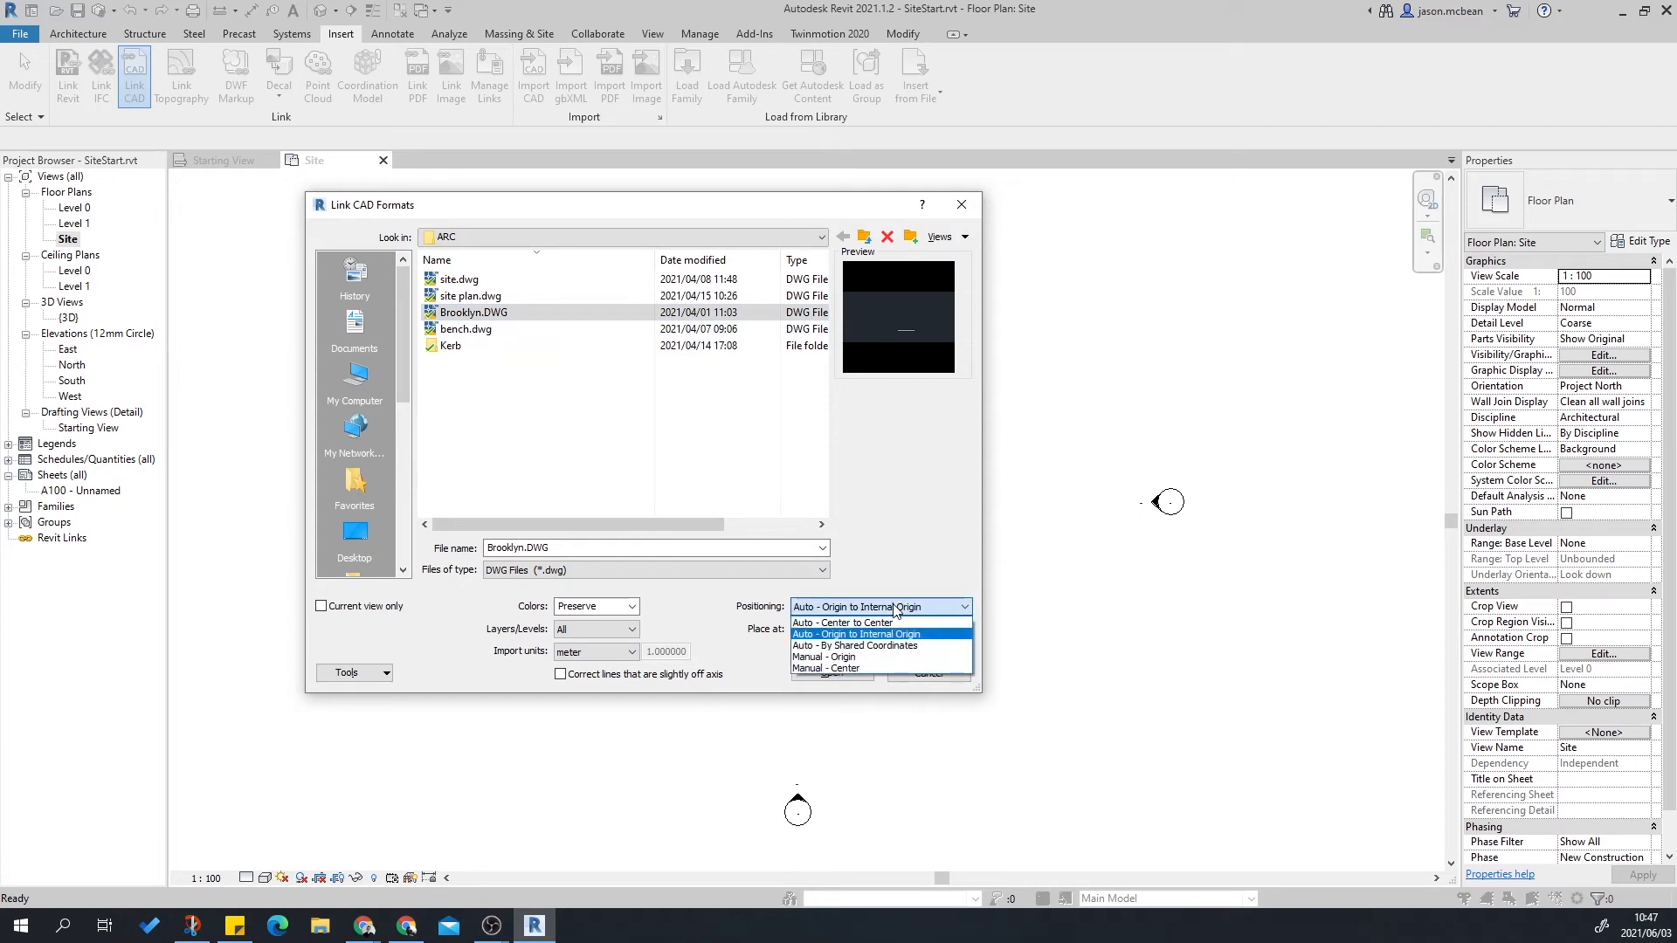
pyautogui.click(873, 623)
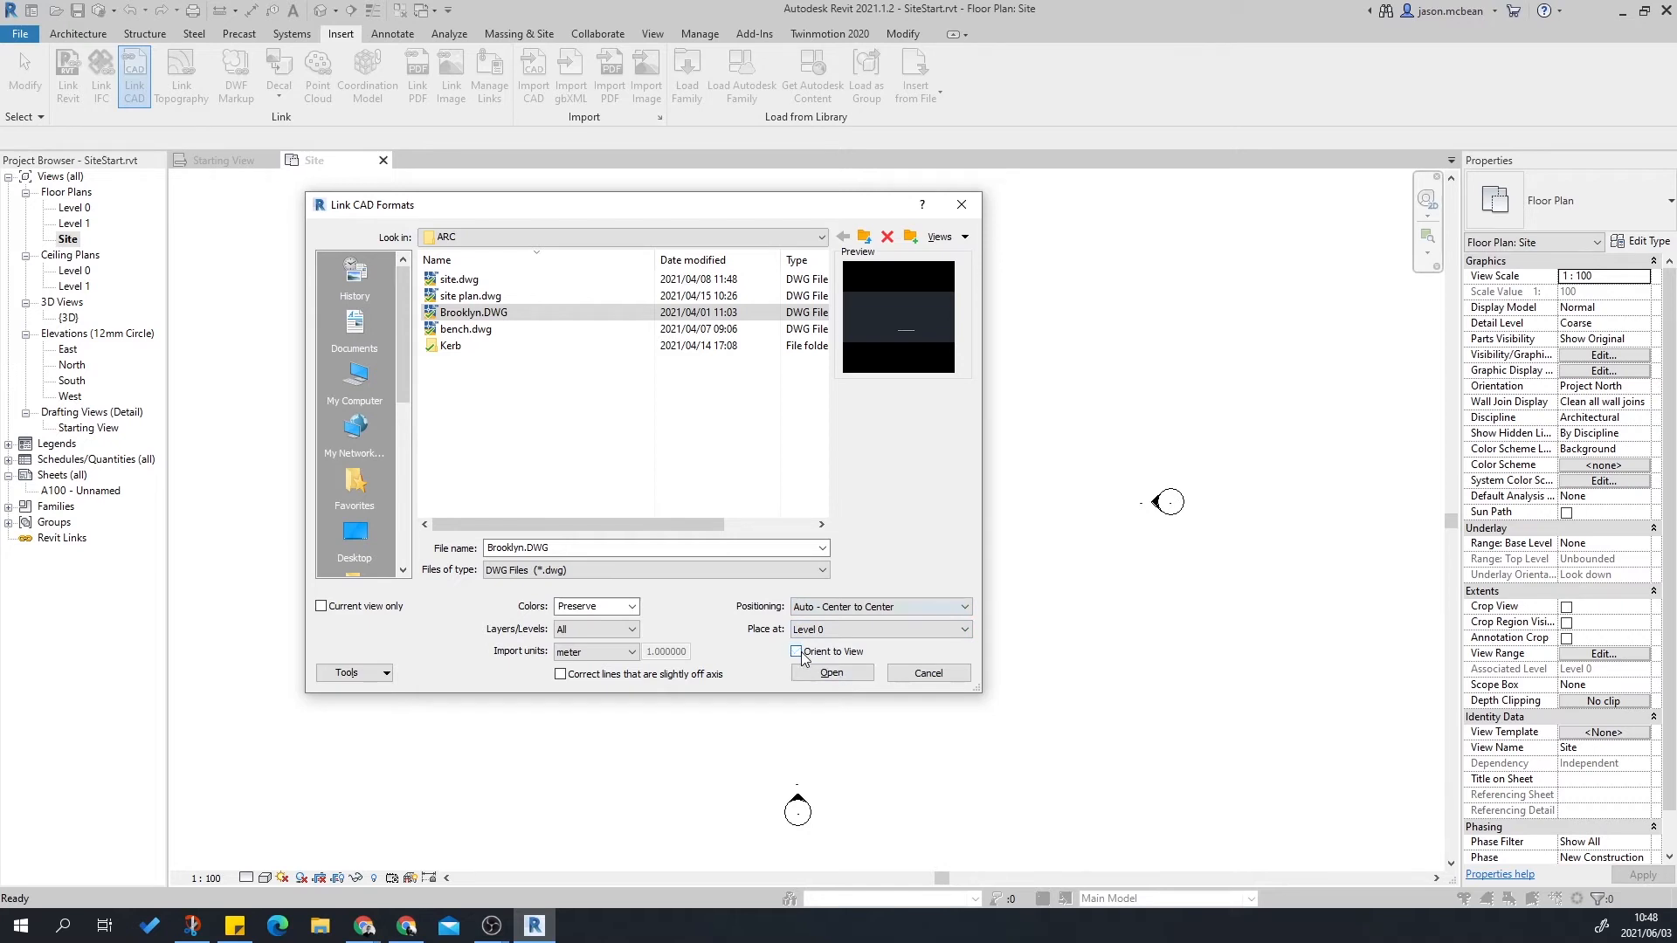
pyautogui.click(859, 675)
pyautogui.scroll(-10, 711, 534)
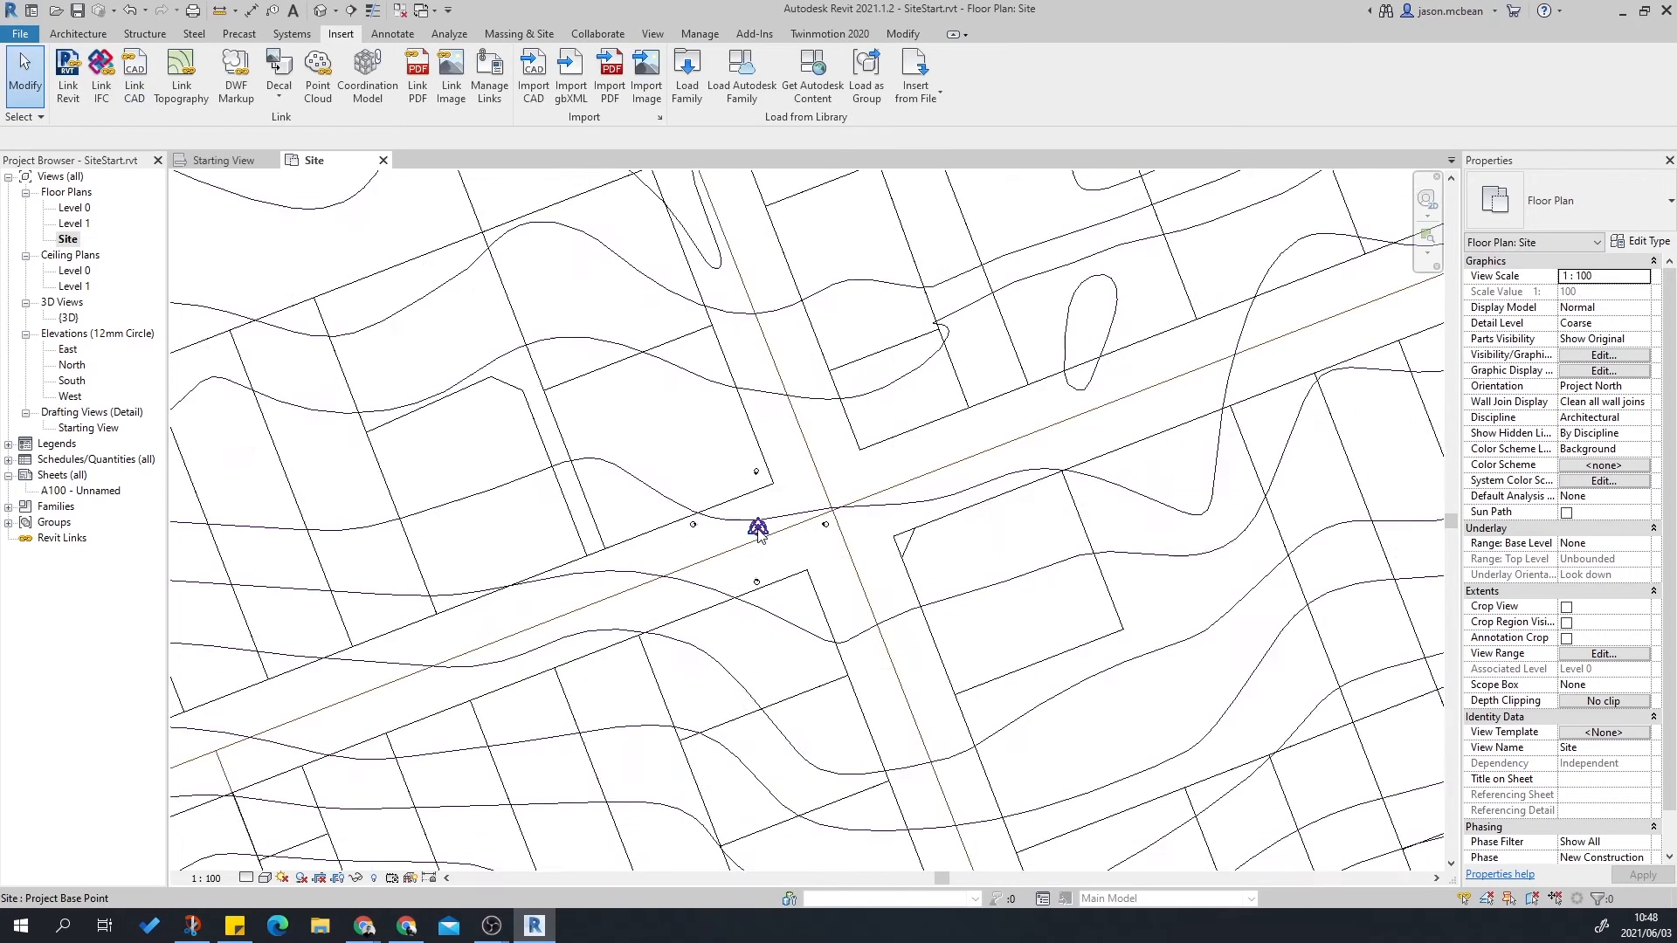
# Select the linked Brooklyn.DWG and examine its overall extent and the block corners near the project base point.
pyautogui.click(836, 473)
pyautogui.scroll(-3, 836, 472)
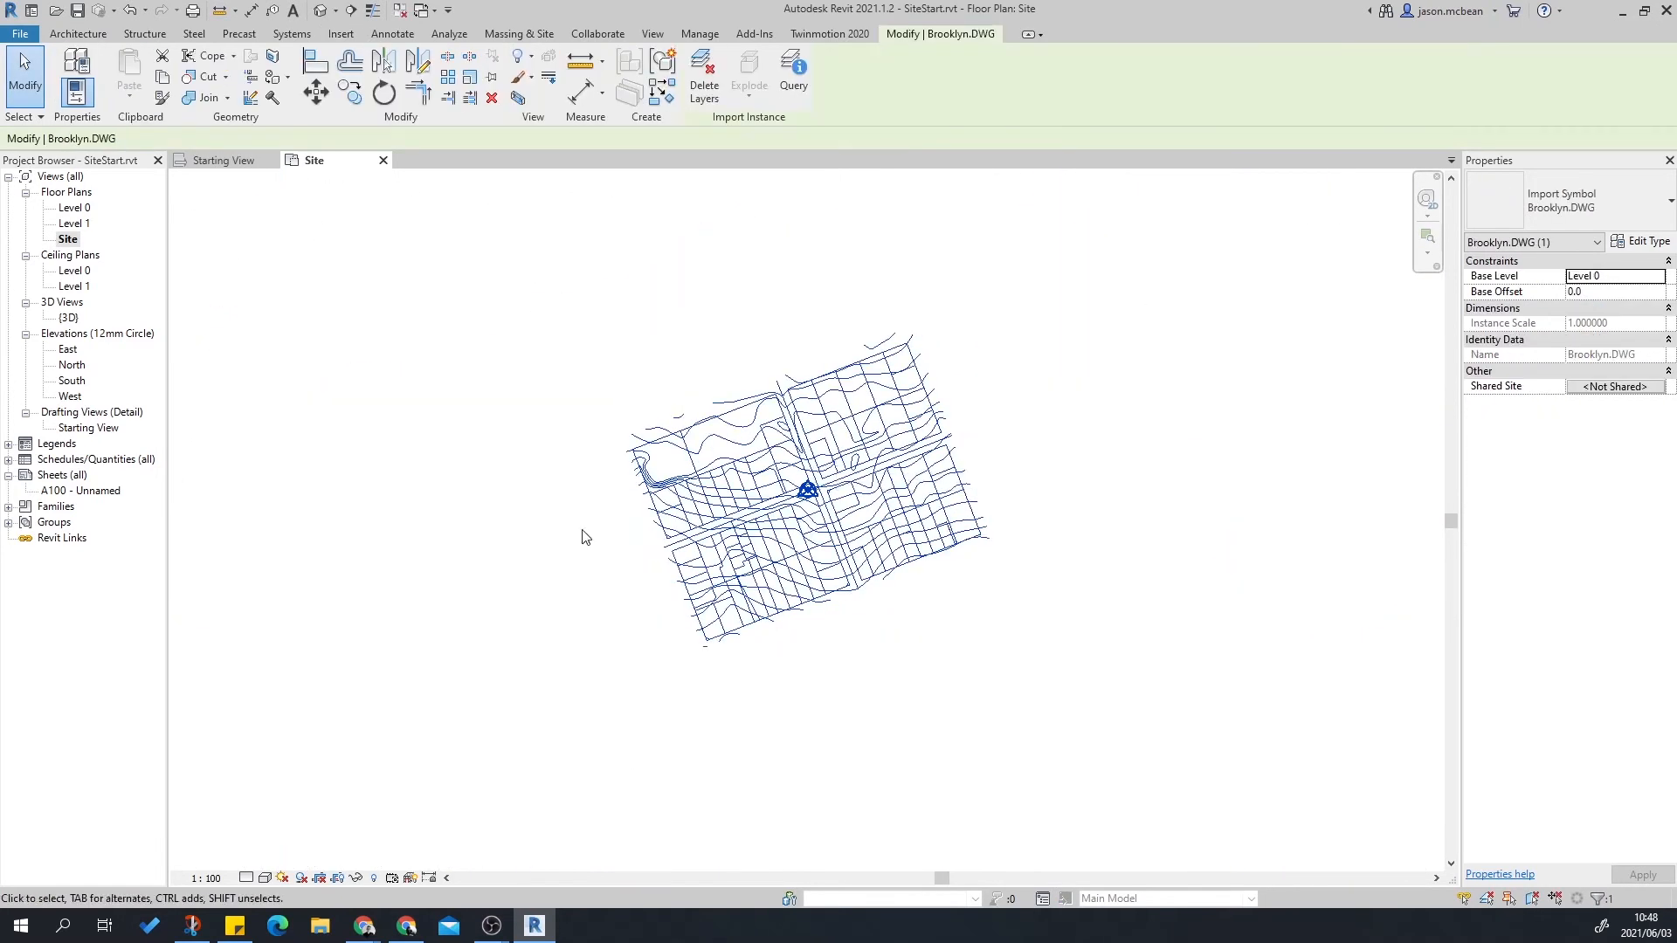
pyautogui.scroll(3, 818, 472)
pyautogui.scroll(5, 878, 460)
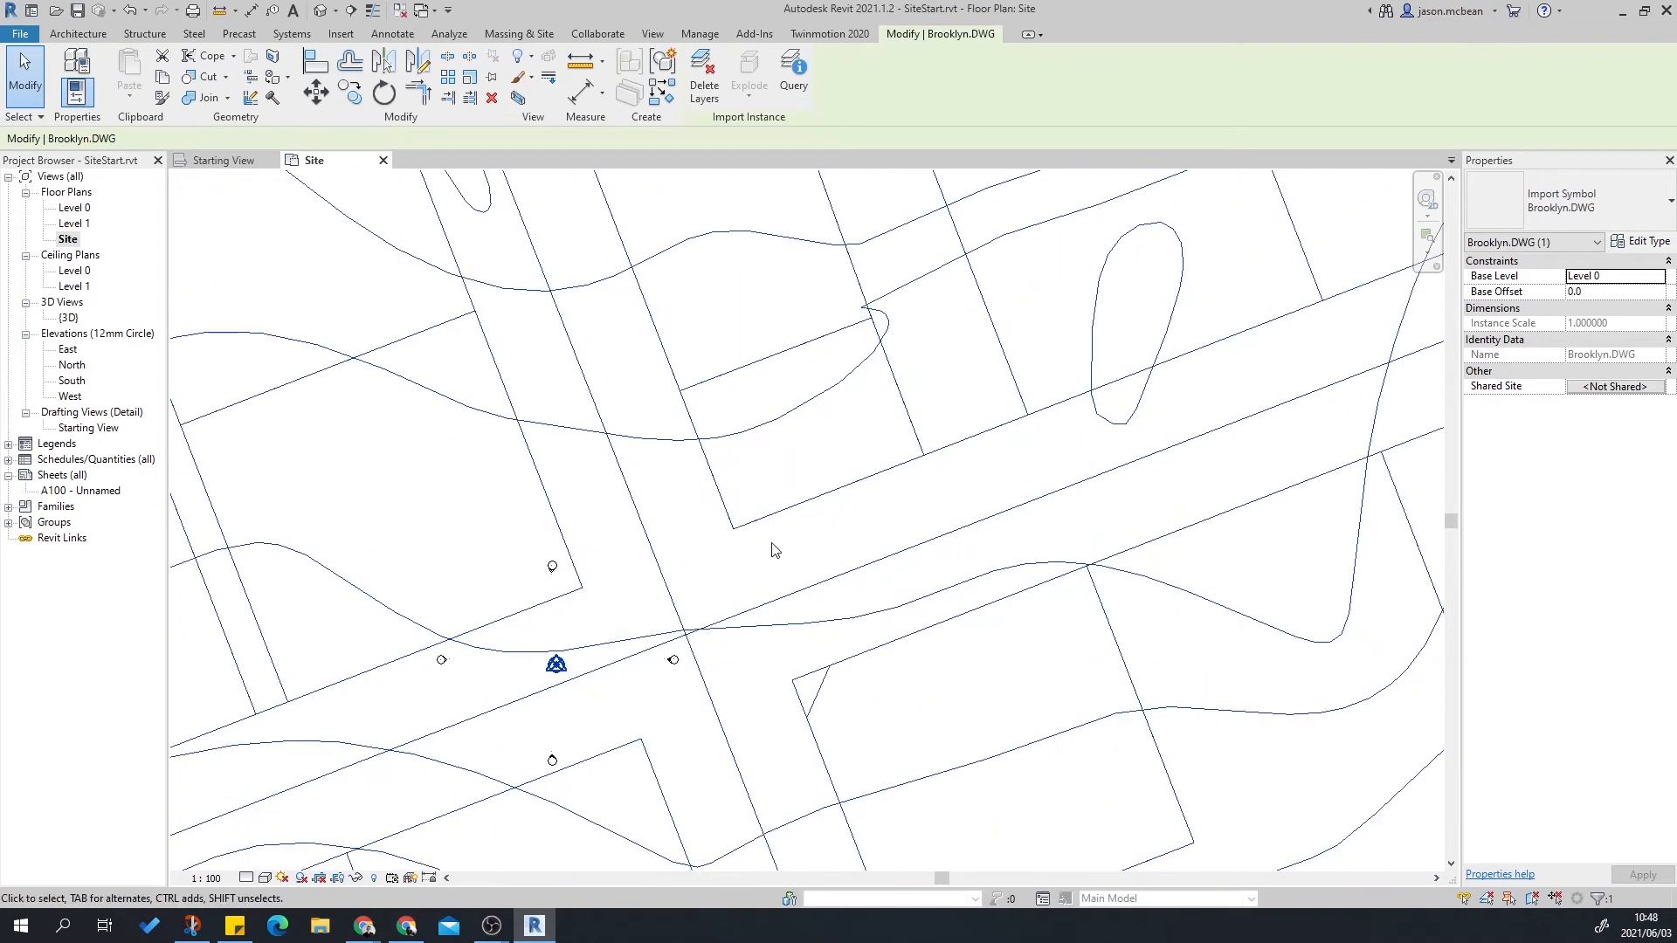
pyautogui.scroll(2, 773, 551)
pyautogui.scroll(-4, 934, 555)
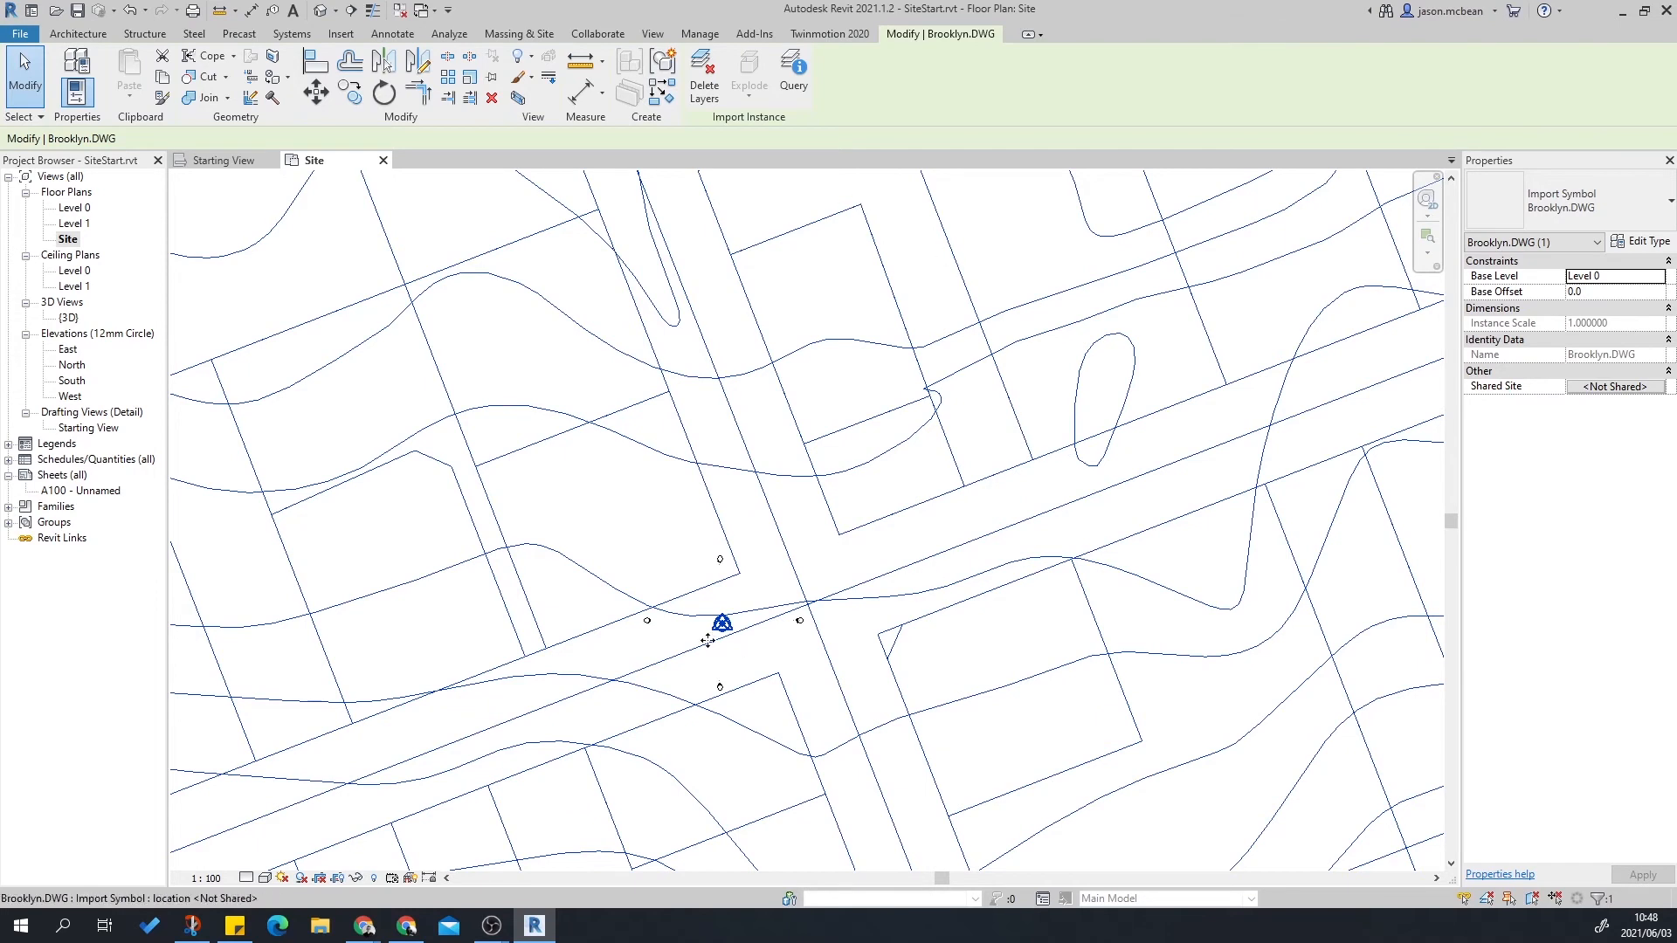
pyautogui.scroll(5, 846, 528)
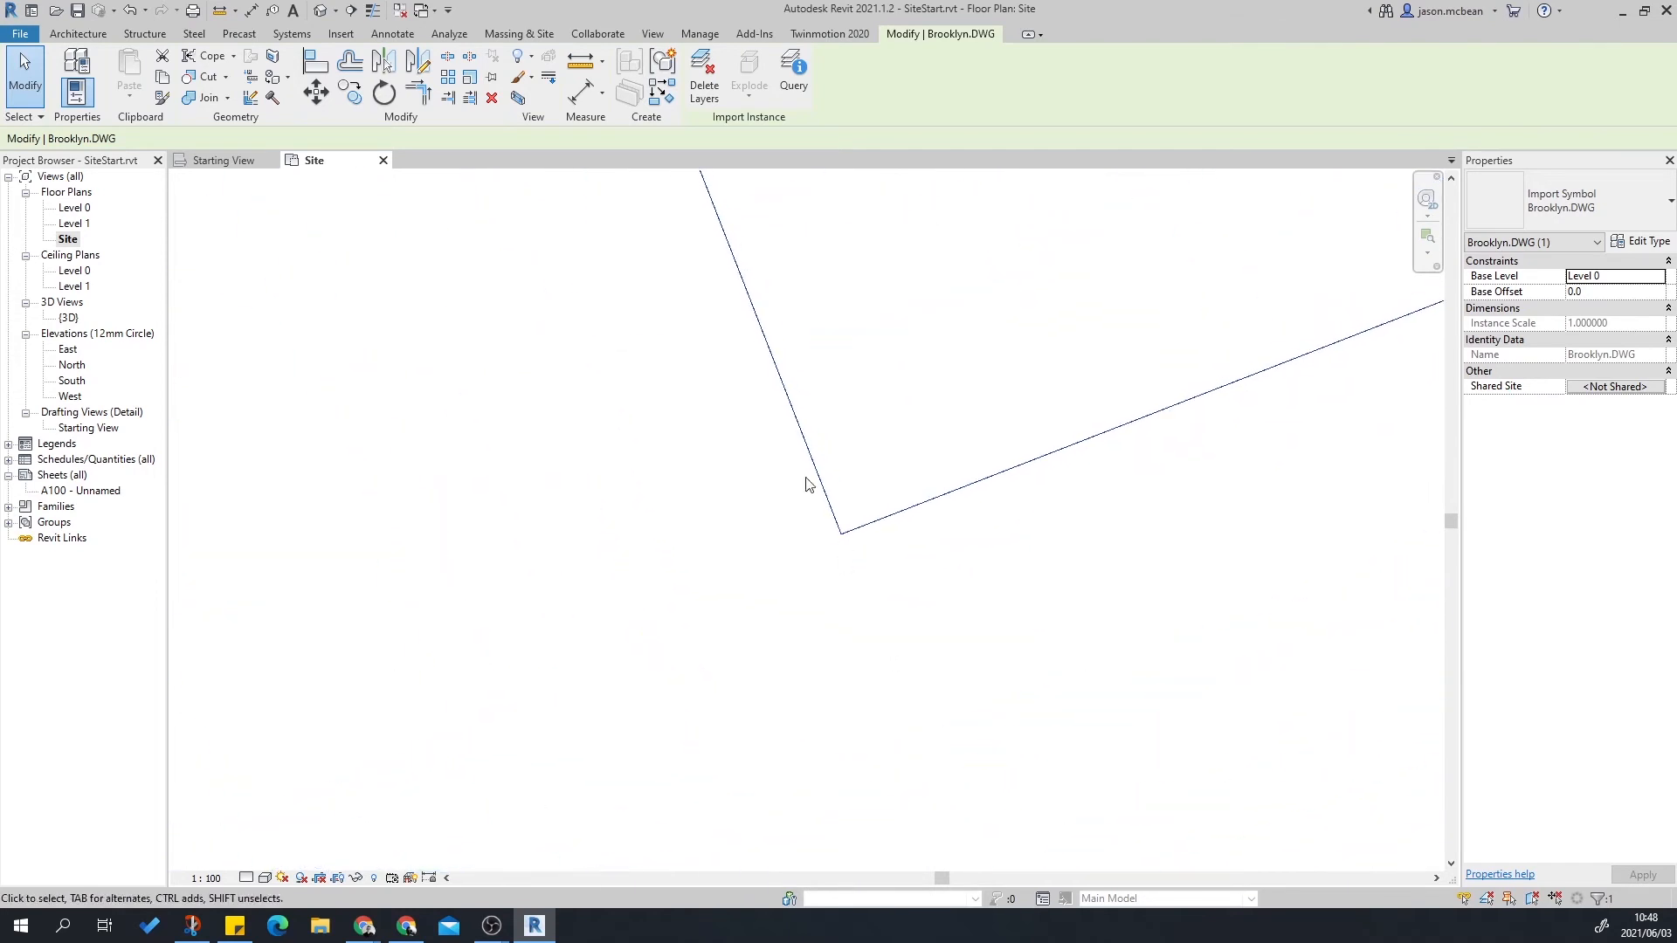
pyautogui.scroll(-4, 888, 519)
pyautogui.scroll(-3, 888, 521)
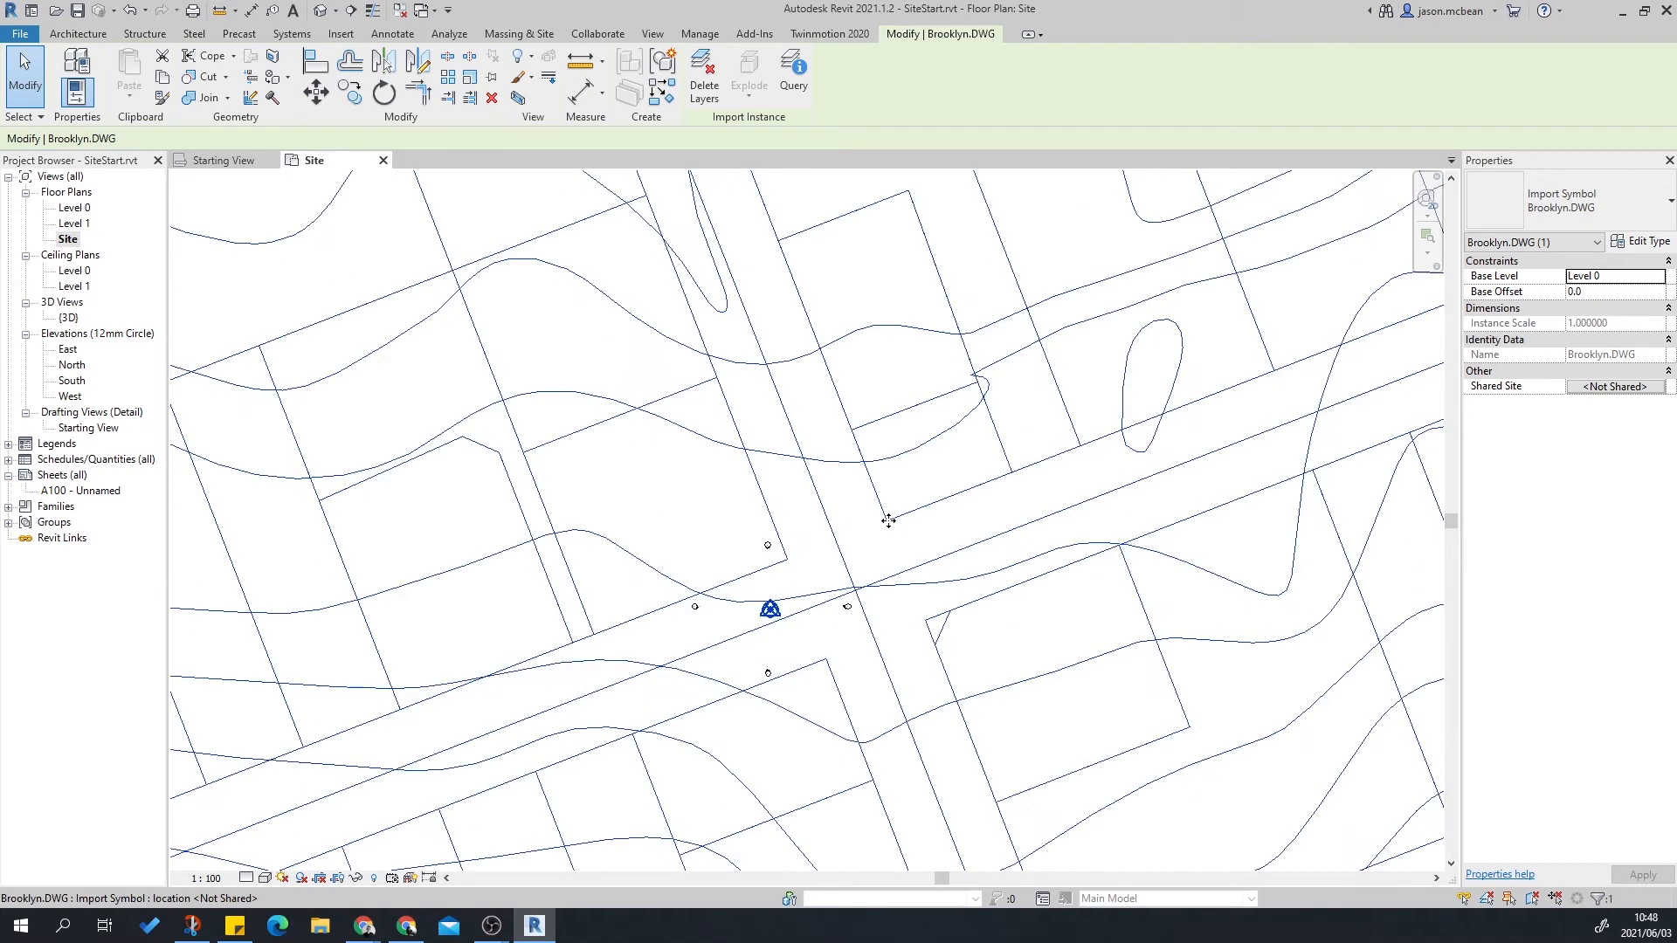
pyautogui.scroll(3, 888, 521)
pyautogui.scroll(-2, 888, 520)
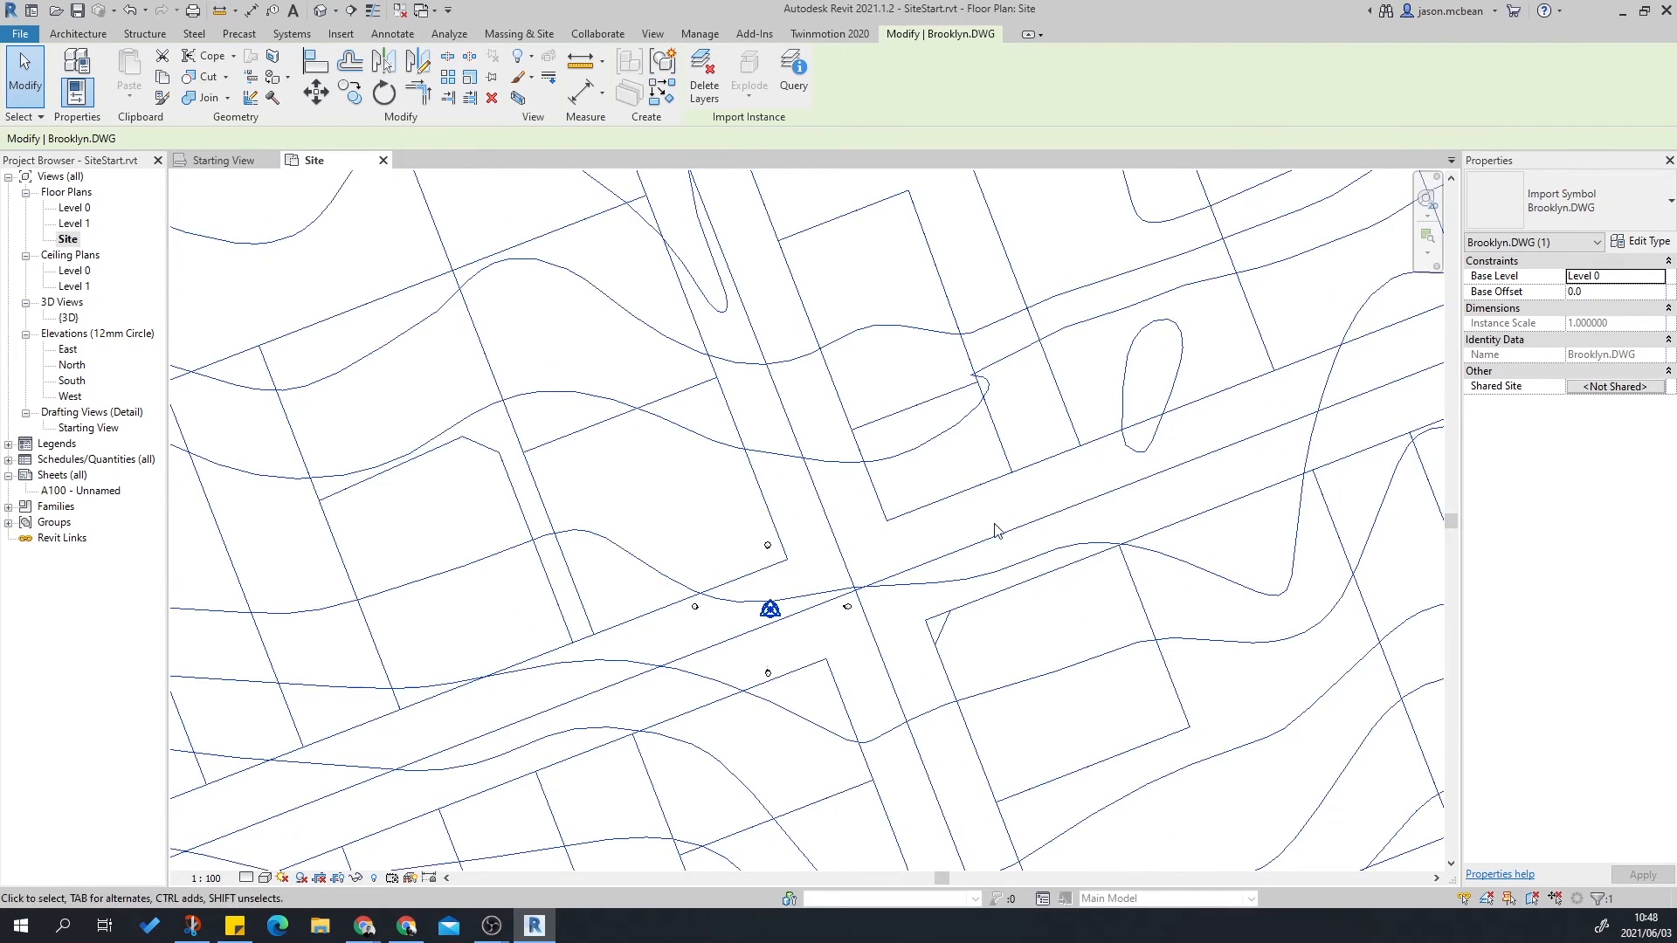
# Move the linked Brooklyn.DWG so the block corner just northeast of the road intersection lands on the project base point.
pyautogui.click(316, 91)
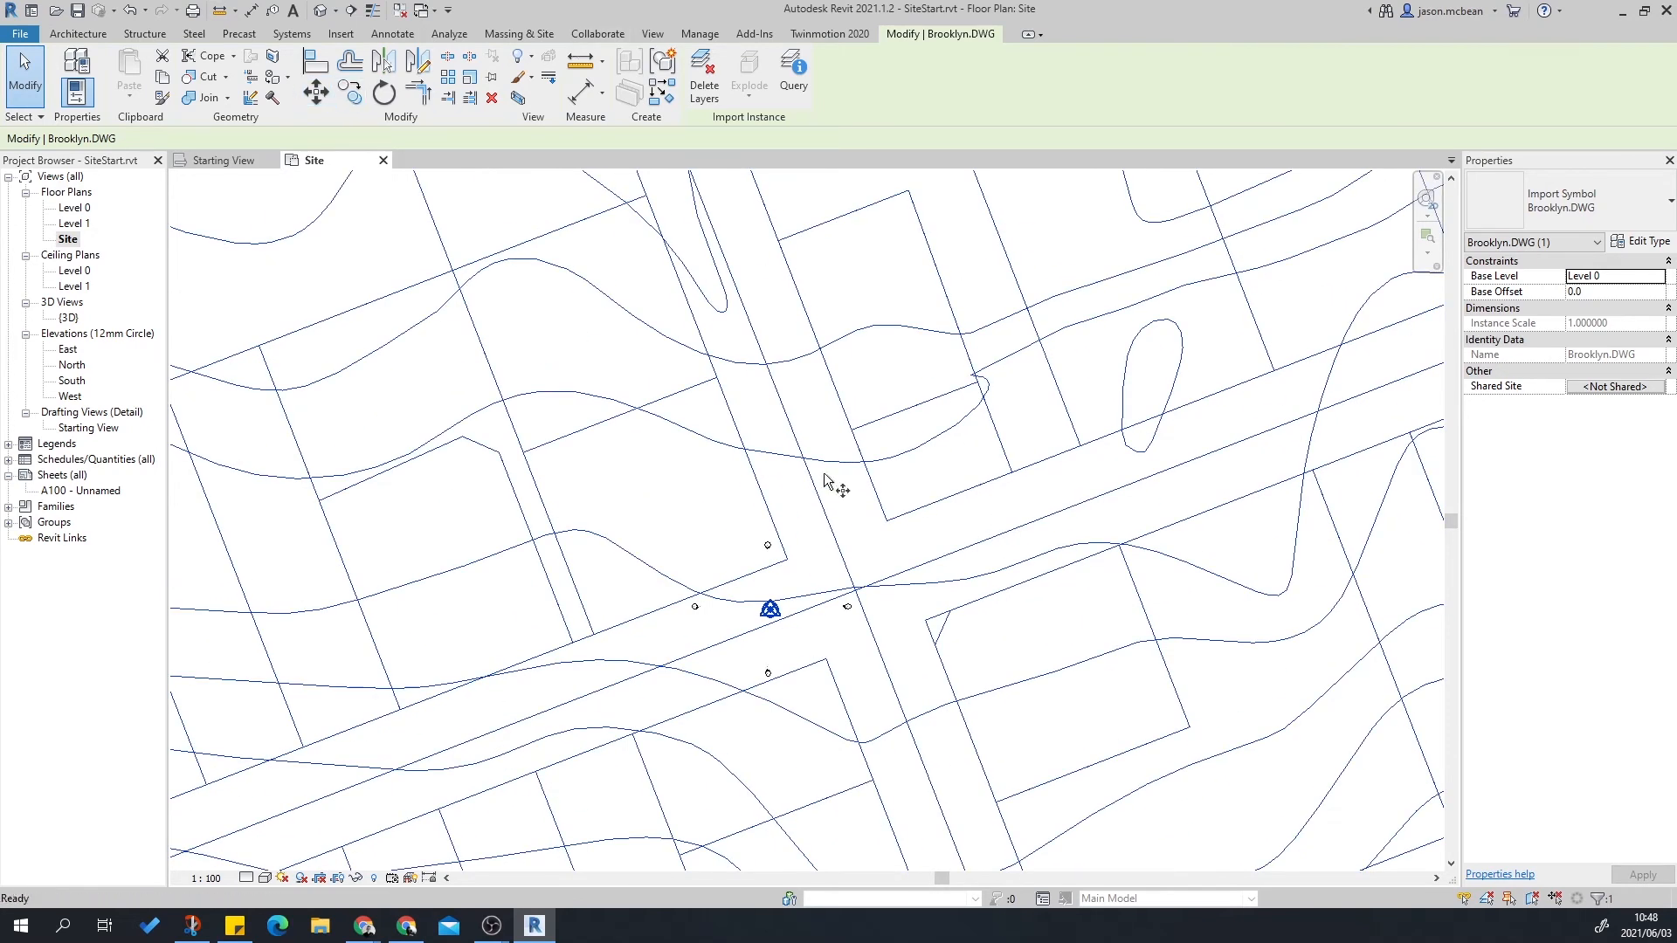
pyautogui.click(858, 542)
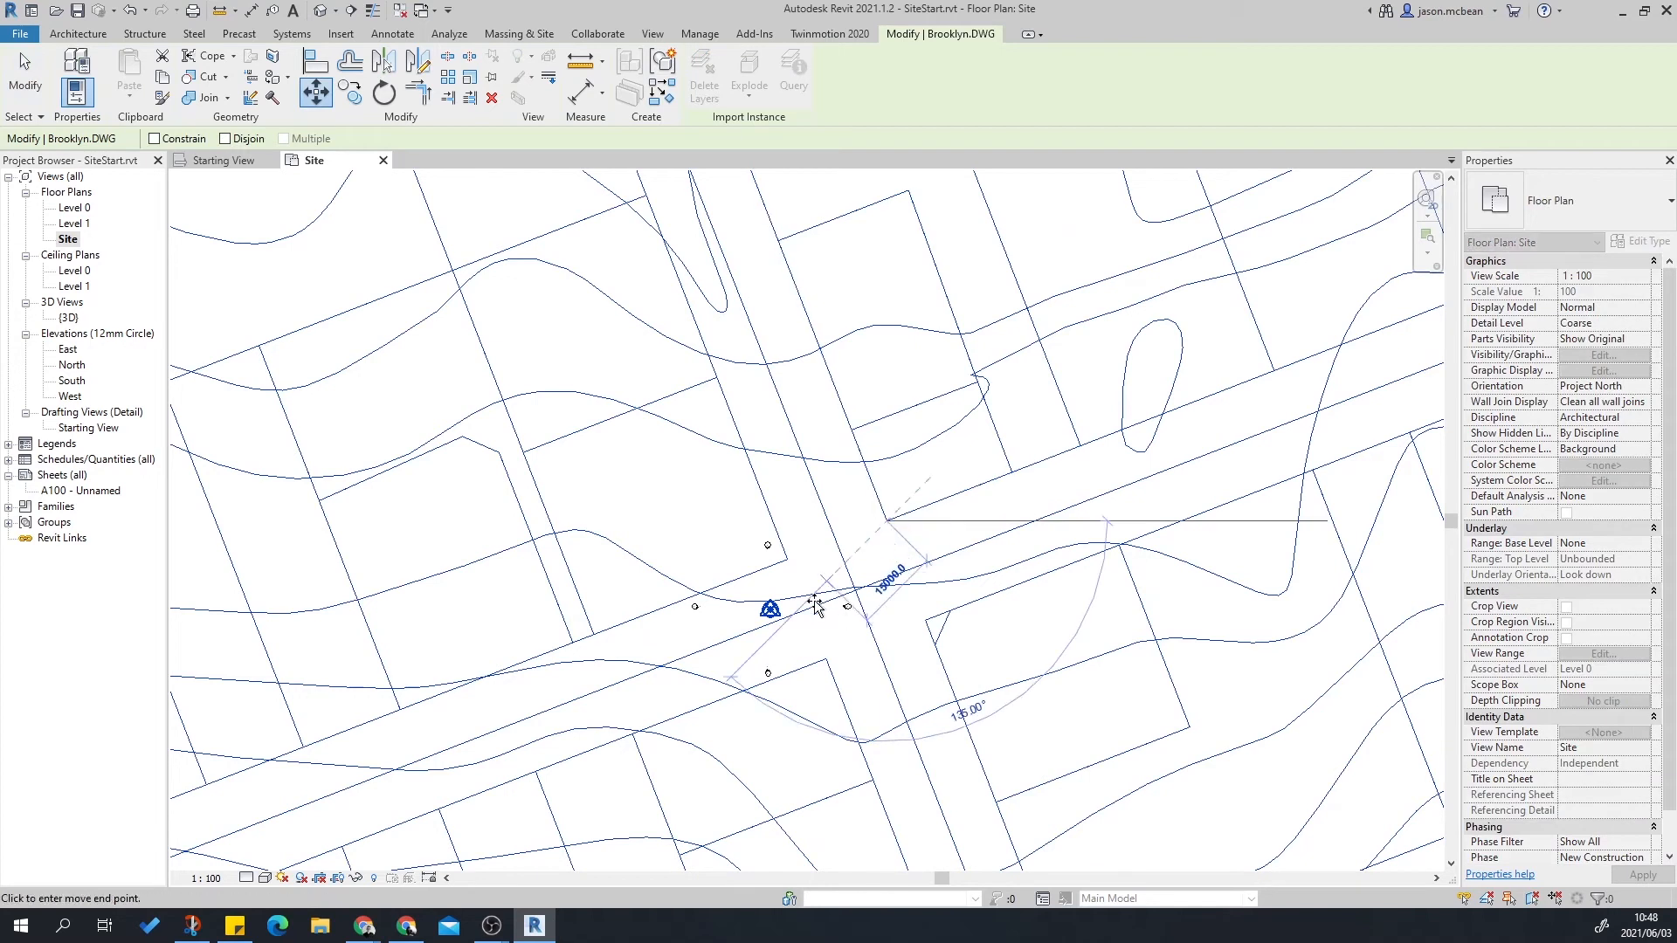
pyautogui.scroll(5, 779, 601)
pyautogui.click(780, 594)
pyautogui.scroll(-4, 842, 550)
pyautogui.scroll(5, 961, 567)
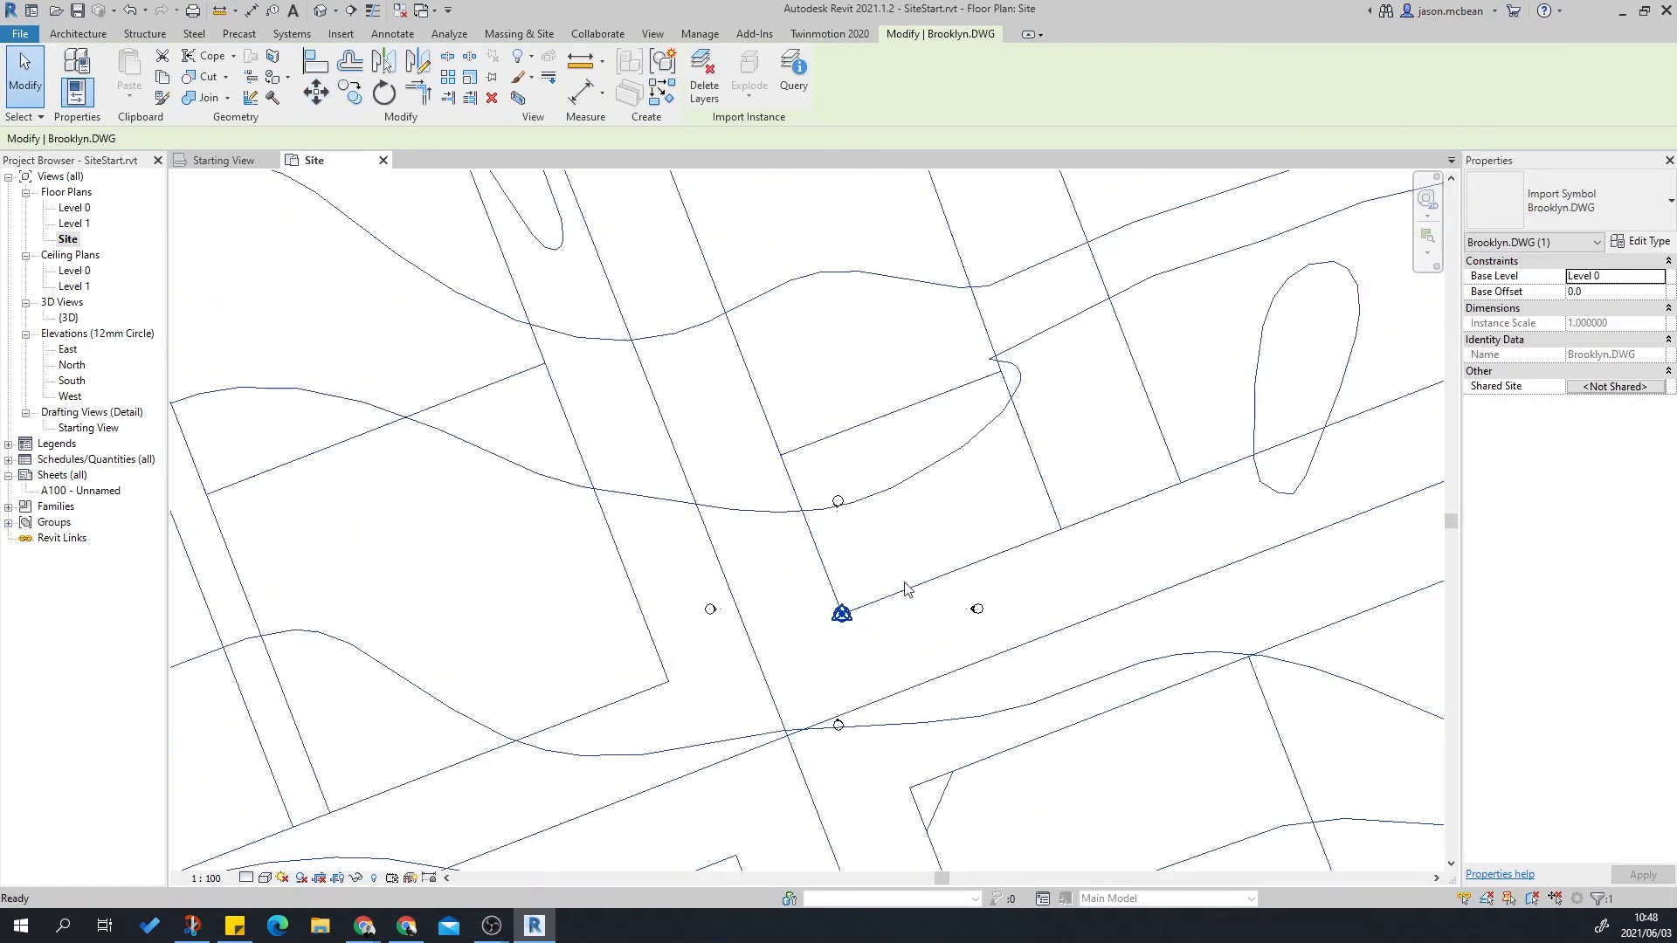
pyautogui.press('Escape')
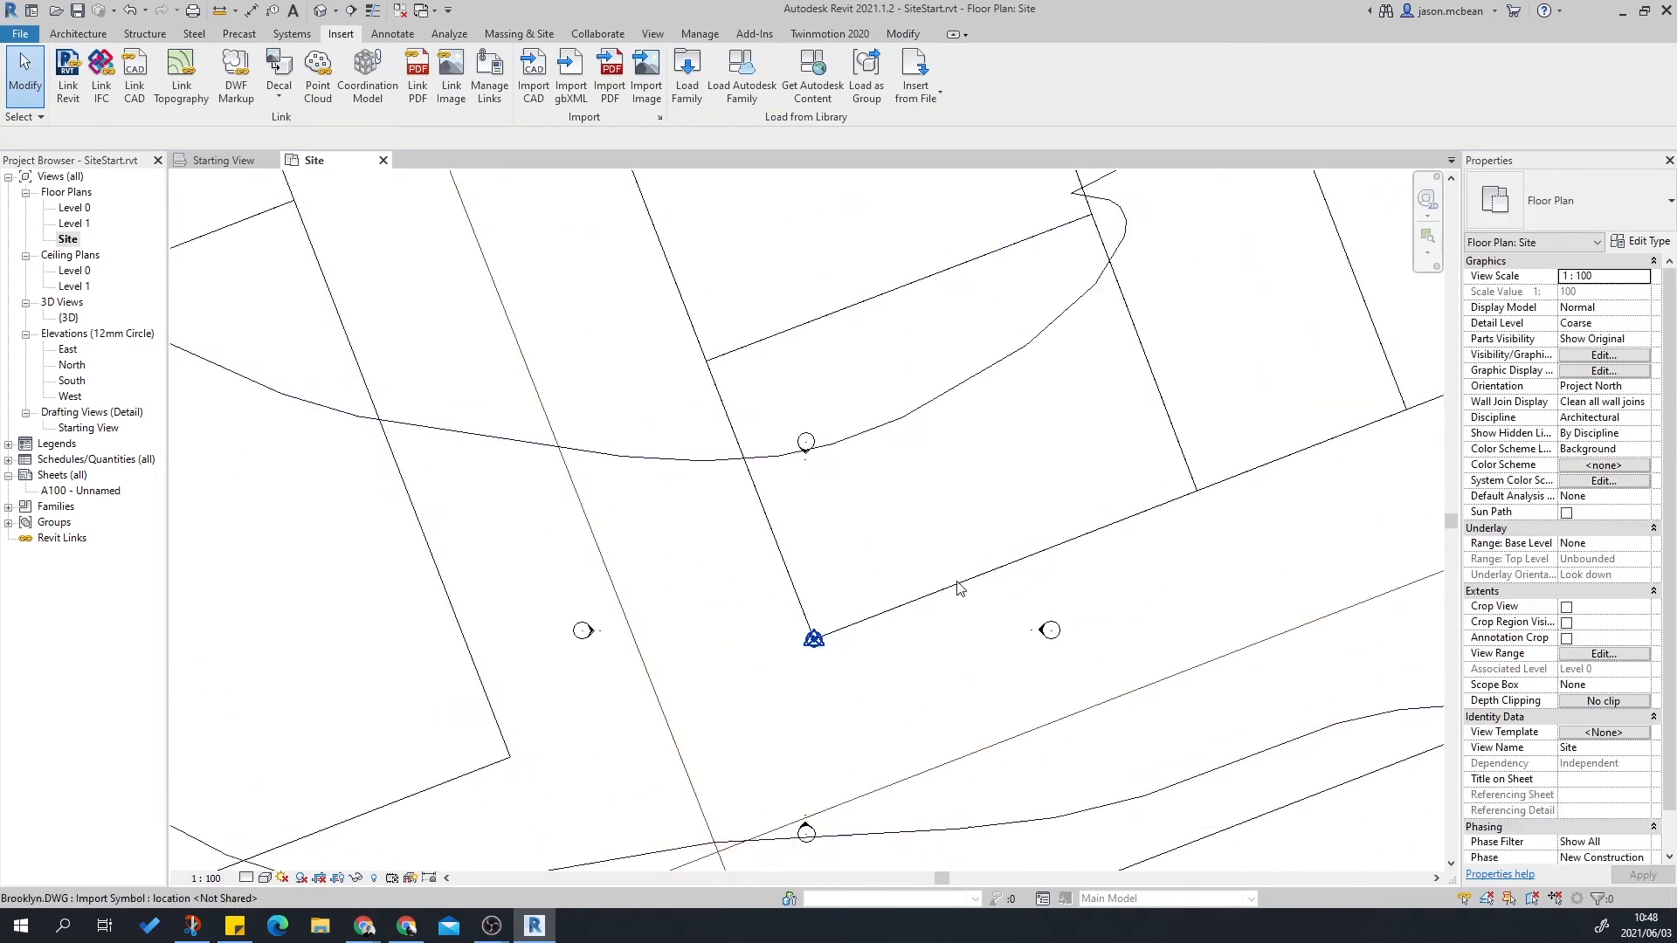
# Select the linked drawing again and check the alignment of its block corner with the project base and survey points.
pyautogui.scroll(-3, 961, 585)
pyautogui.moveTo(1058, 487); pyautogui.dragTo(932, 526, button='middle')
pyautogui.click(1041, 541)
pyautogui.scroll(-3, 1040, 540)
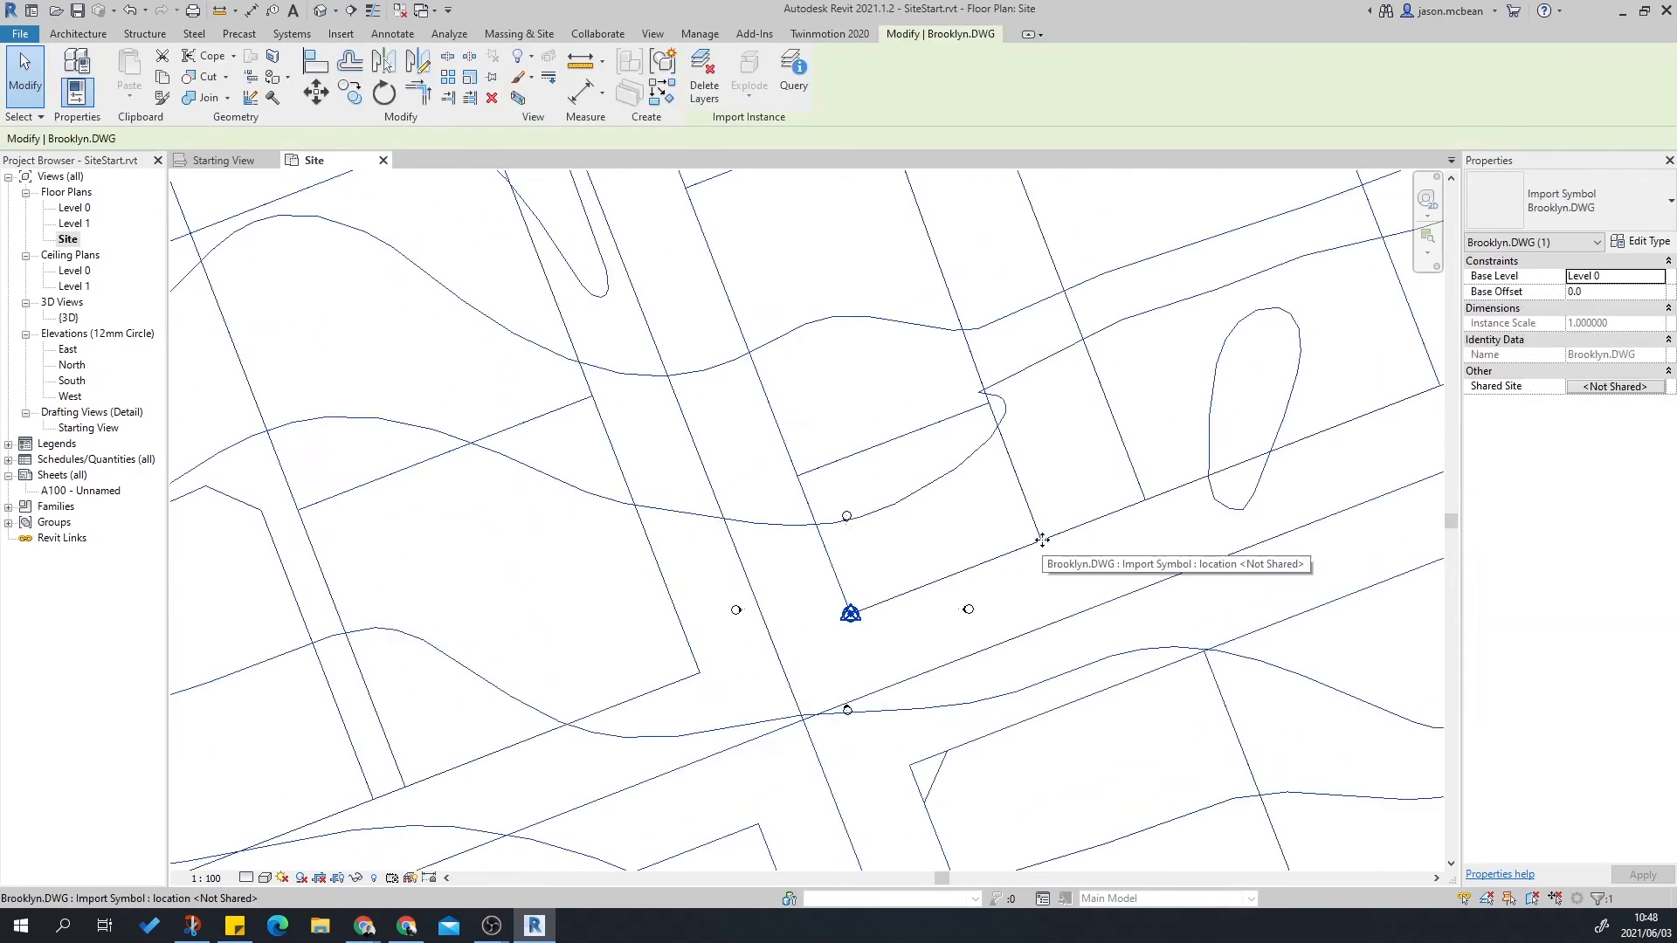
pyautogui.scroll(3, 819, 637)
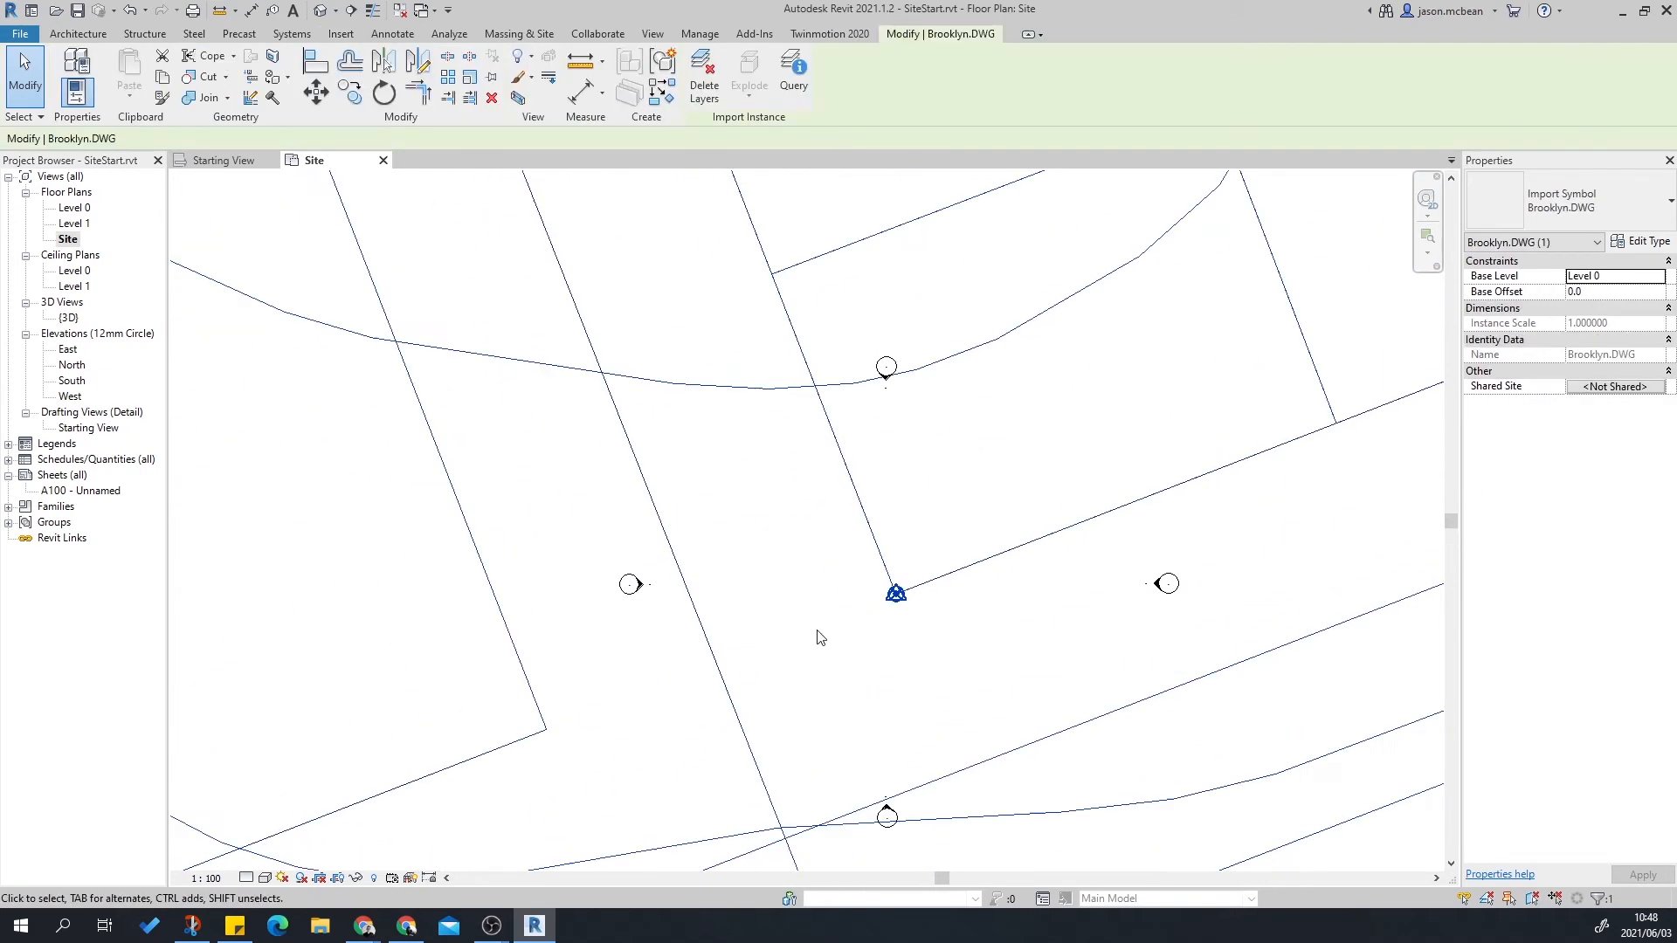
pyautogui.scroll(-2, 862, 629)
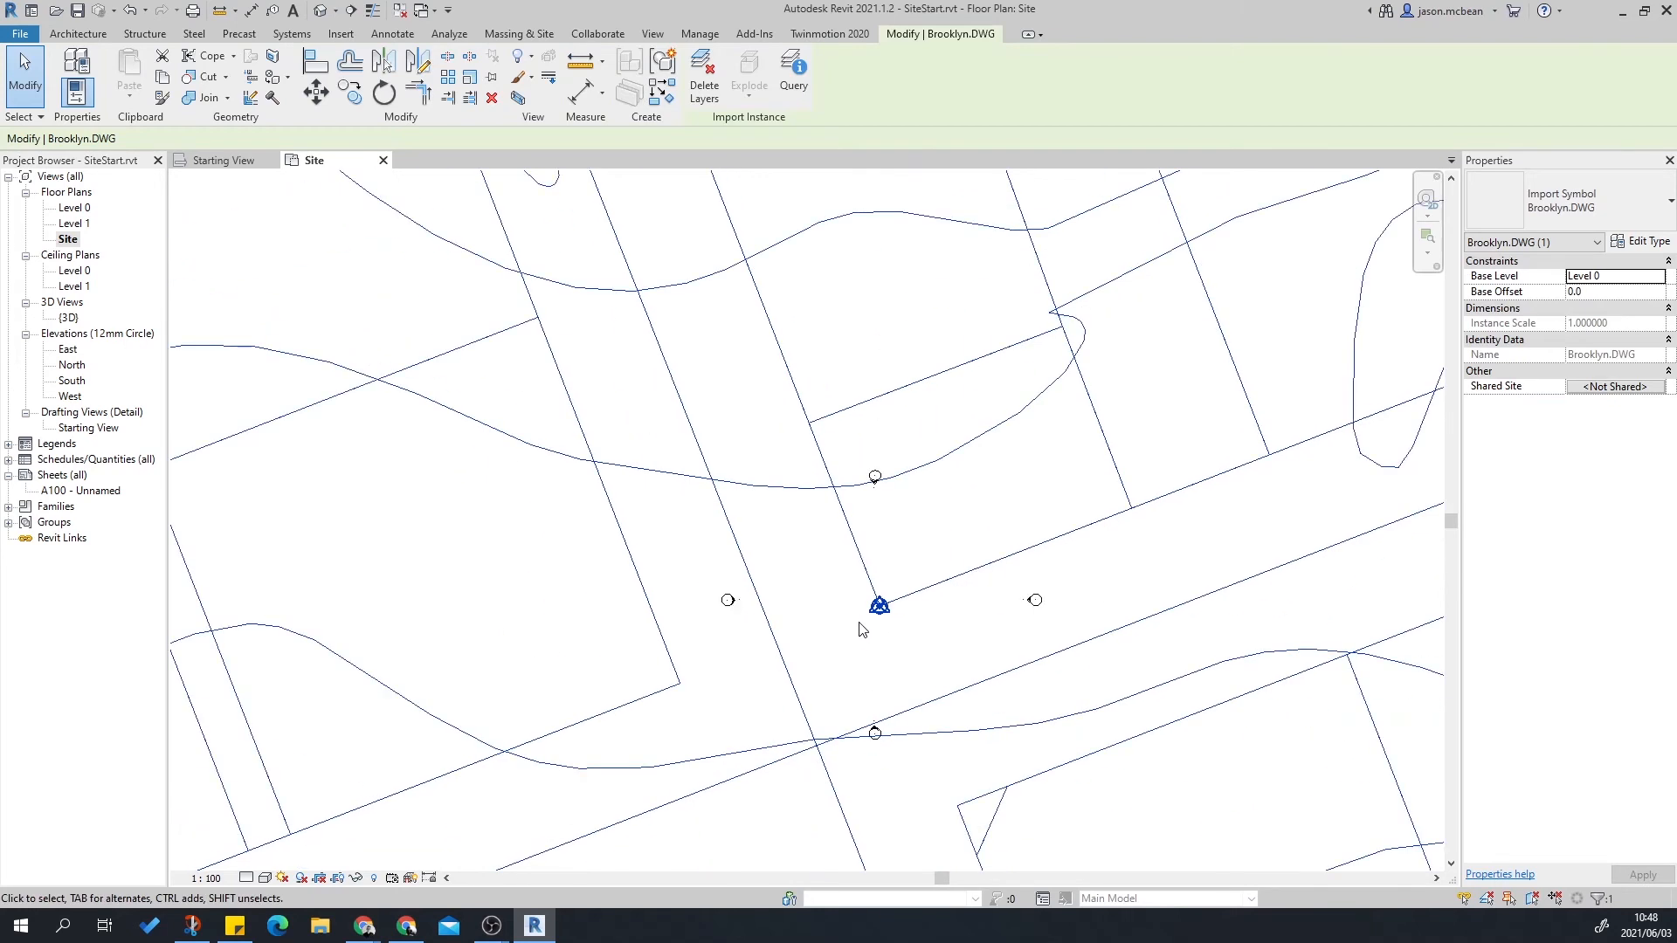
pyautogui.scroll(5, 756, 668)
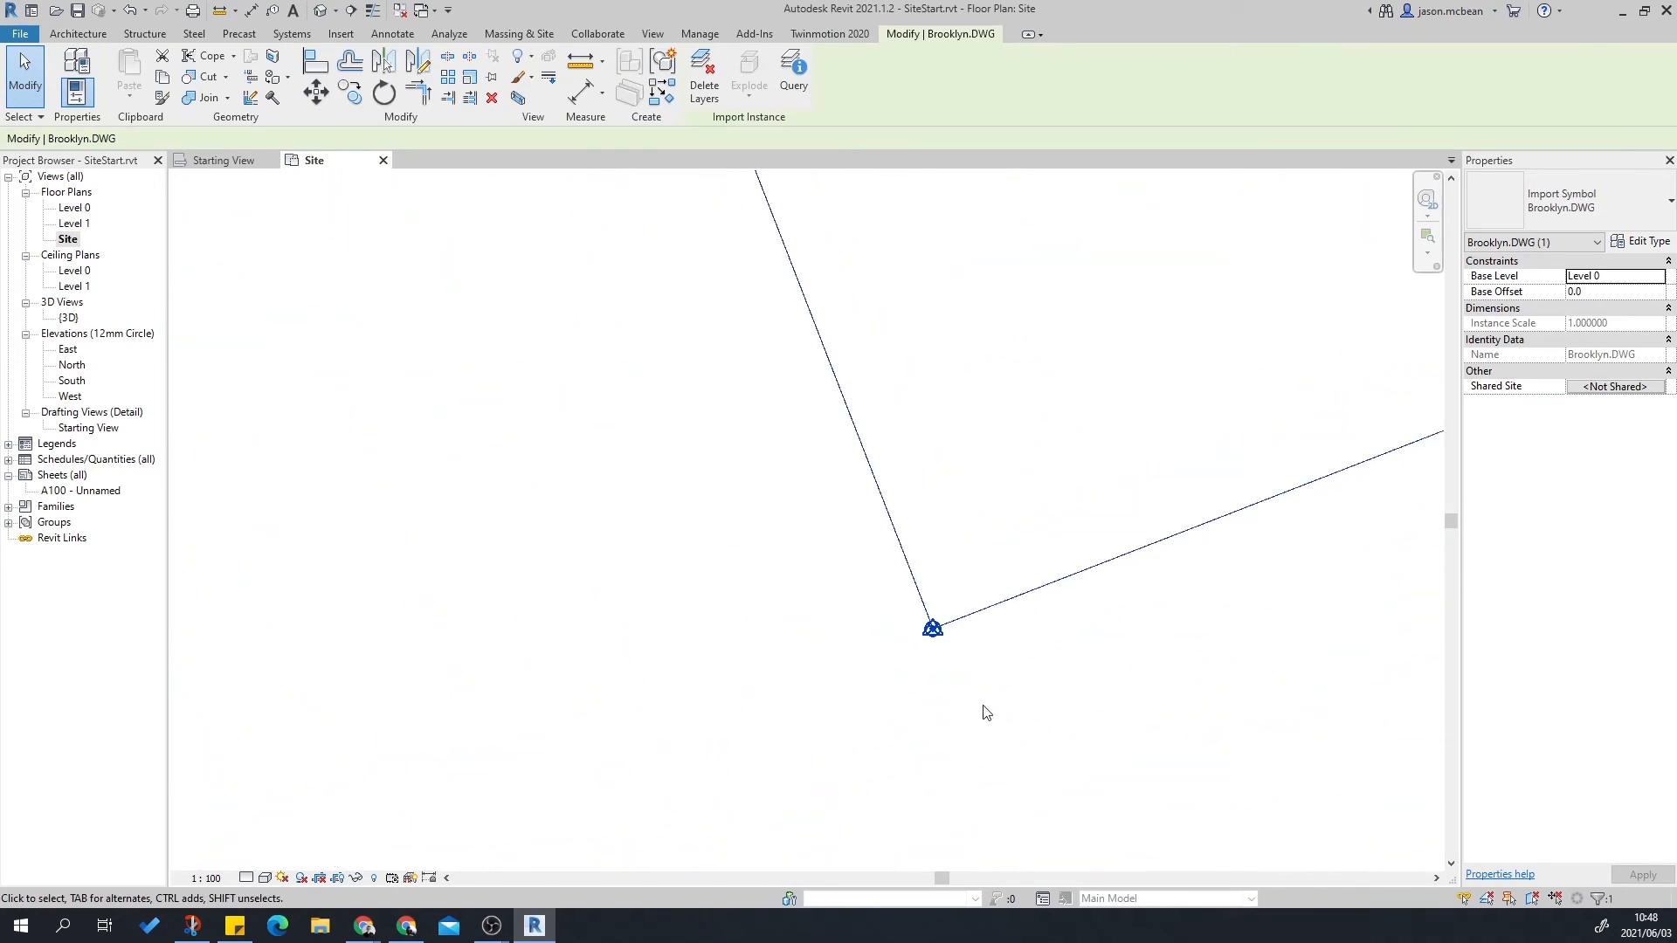
# Select the coincident project base and survey points and examine their position on the block corner and relative to the surrounding lots.
pyautogui.click(977, 678)
pyautogui.scroll(-3, 969, 668)
pyautogui.scroll(2, 892, 650)
pyautogui.moveTo(813, 578); pyautogui.dragTo(969, 682)
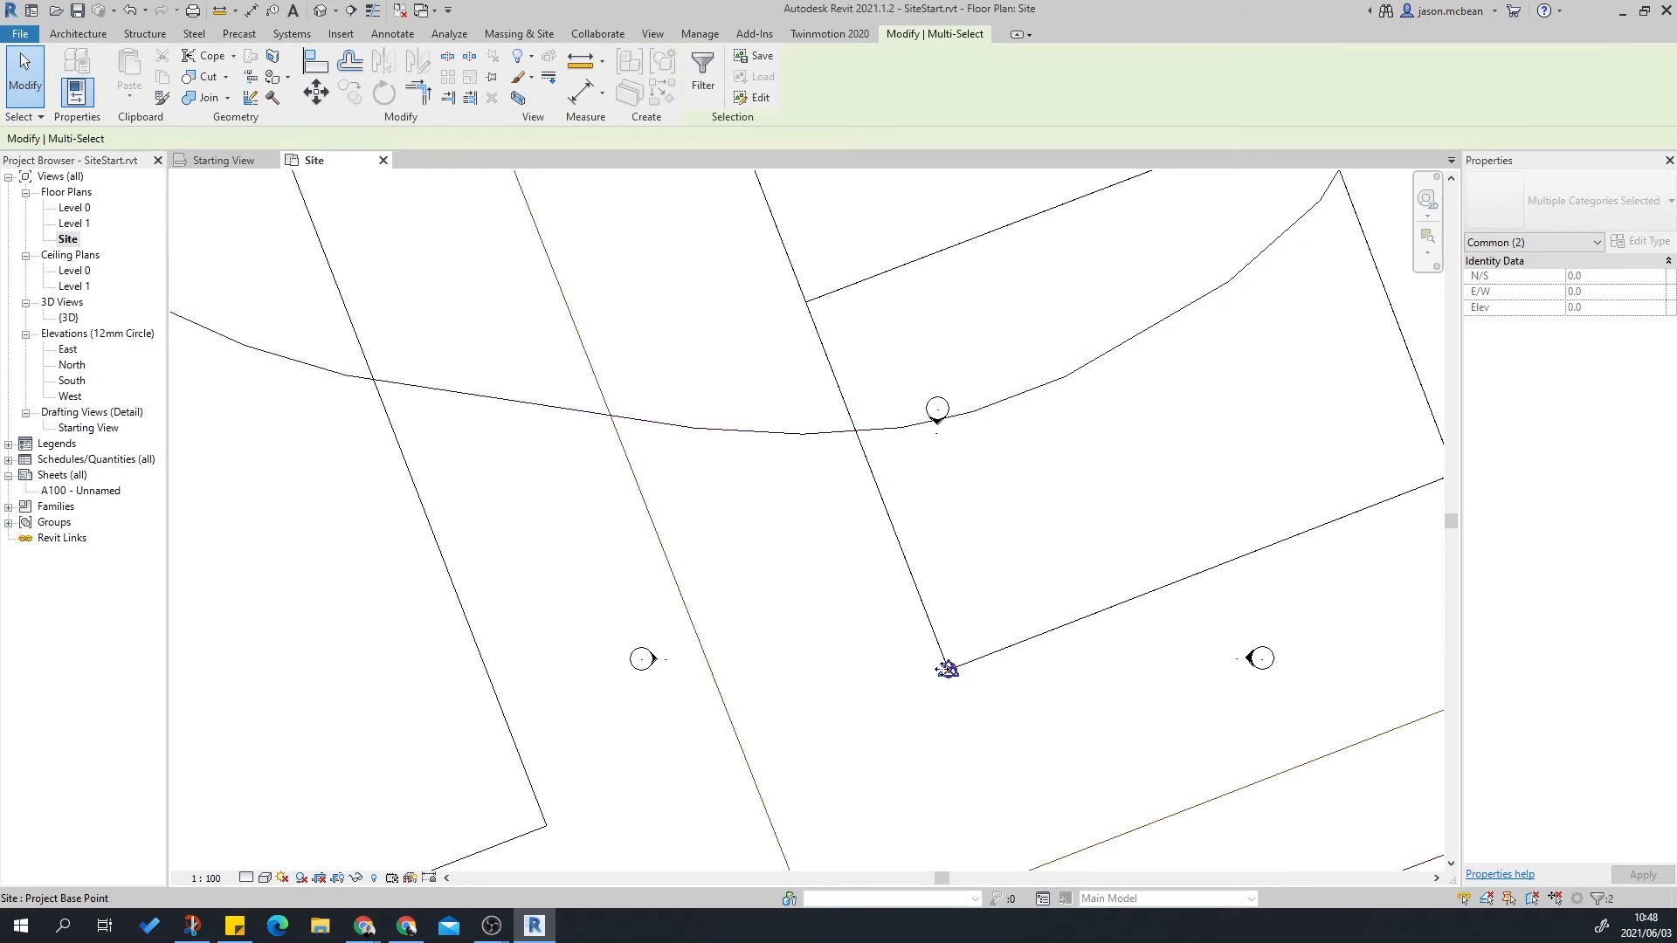
pyautogui.scroll(-3, 1002, 665)
pyautogui.moveTo(1031, 662); pyautogui.dragTo(863, 745, button='middle')
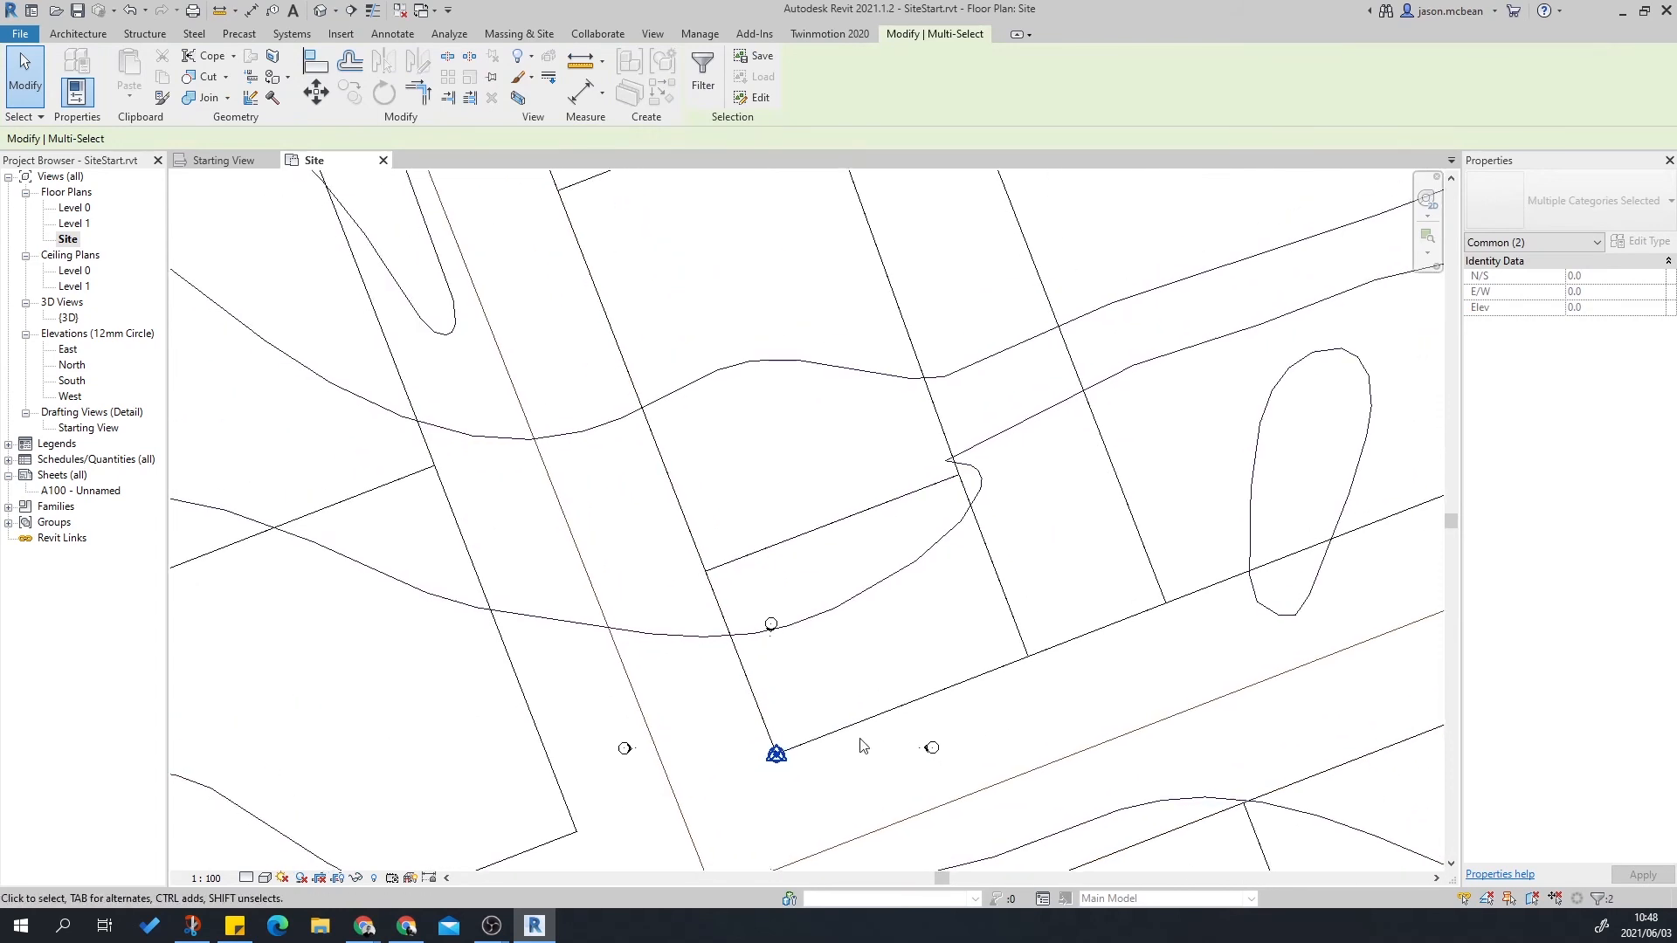
pyautogui.scroll(-1, 863, 745)
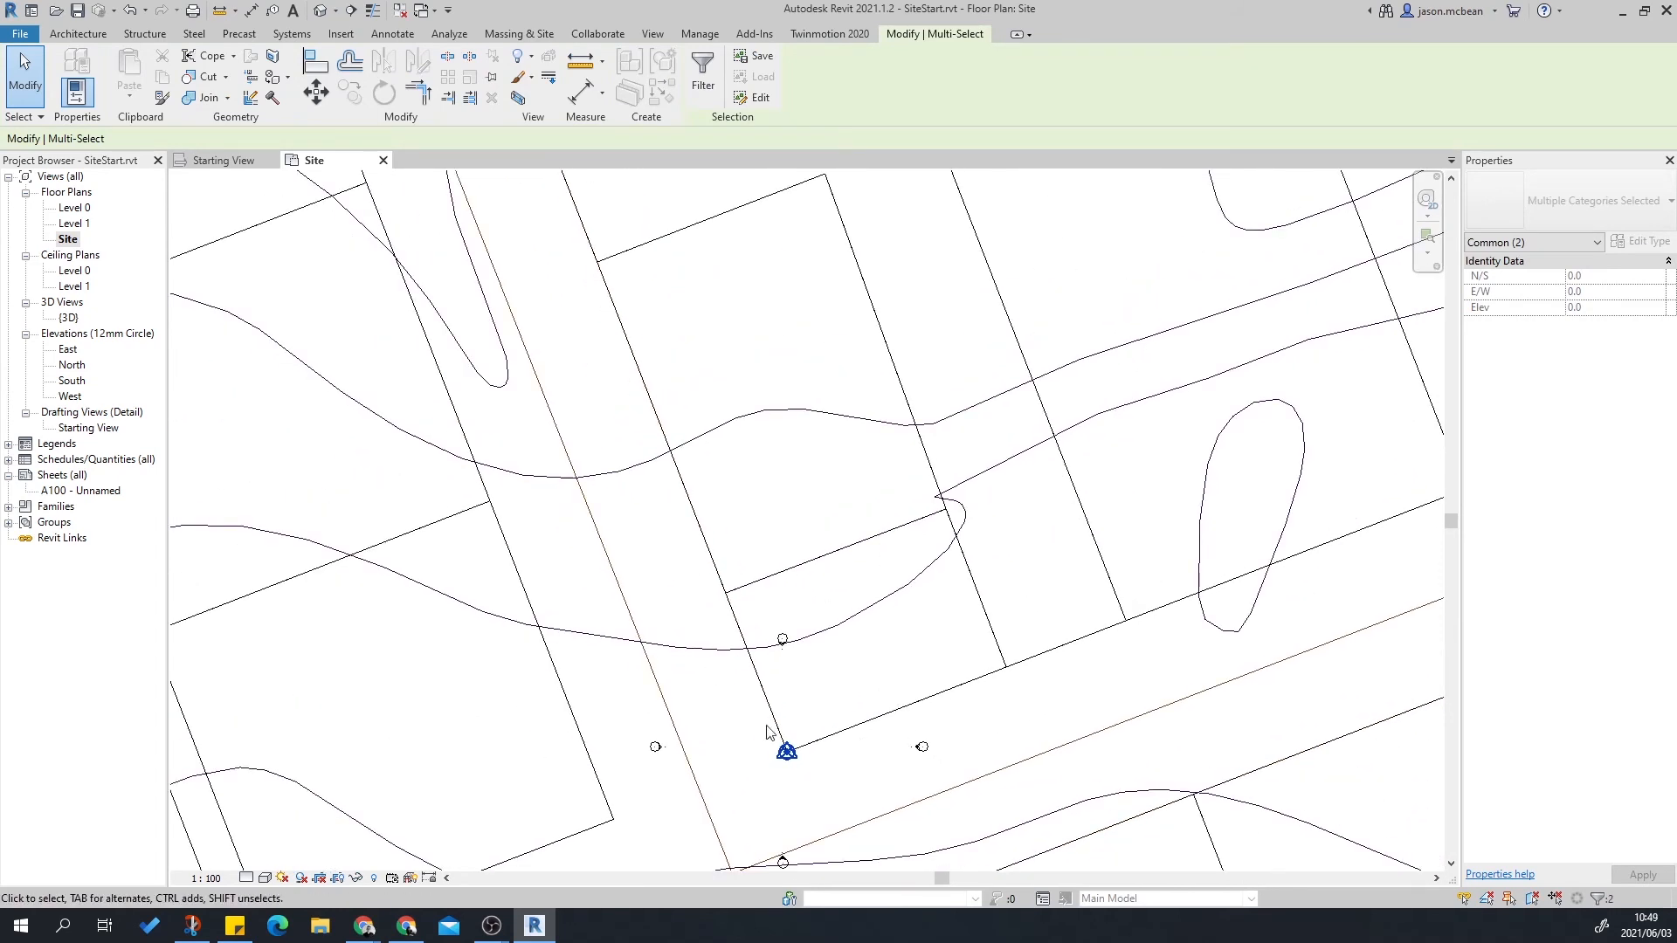
pyautogui.scroll(4, 753, 756)
pyautogui.scroll(-4, 815, 738)
pyautogui.scroll(-4, 817, 735)
pyautogui.scroll(4, 805, 699)
pyautogui.scroll(-8, 769, 686)
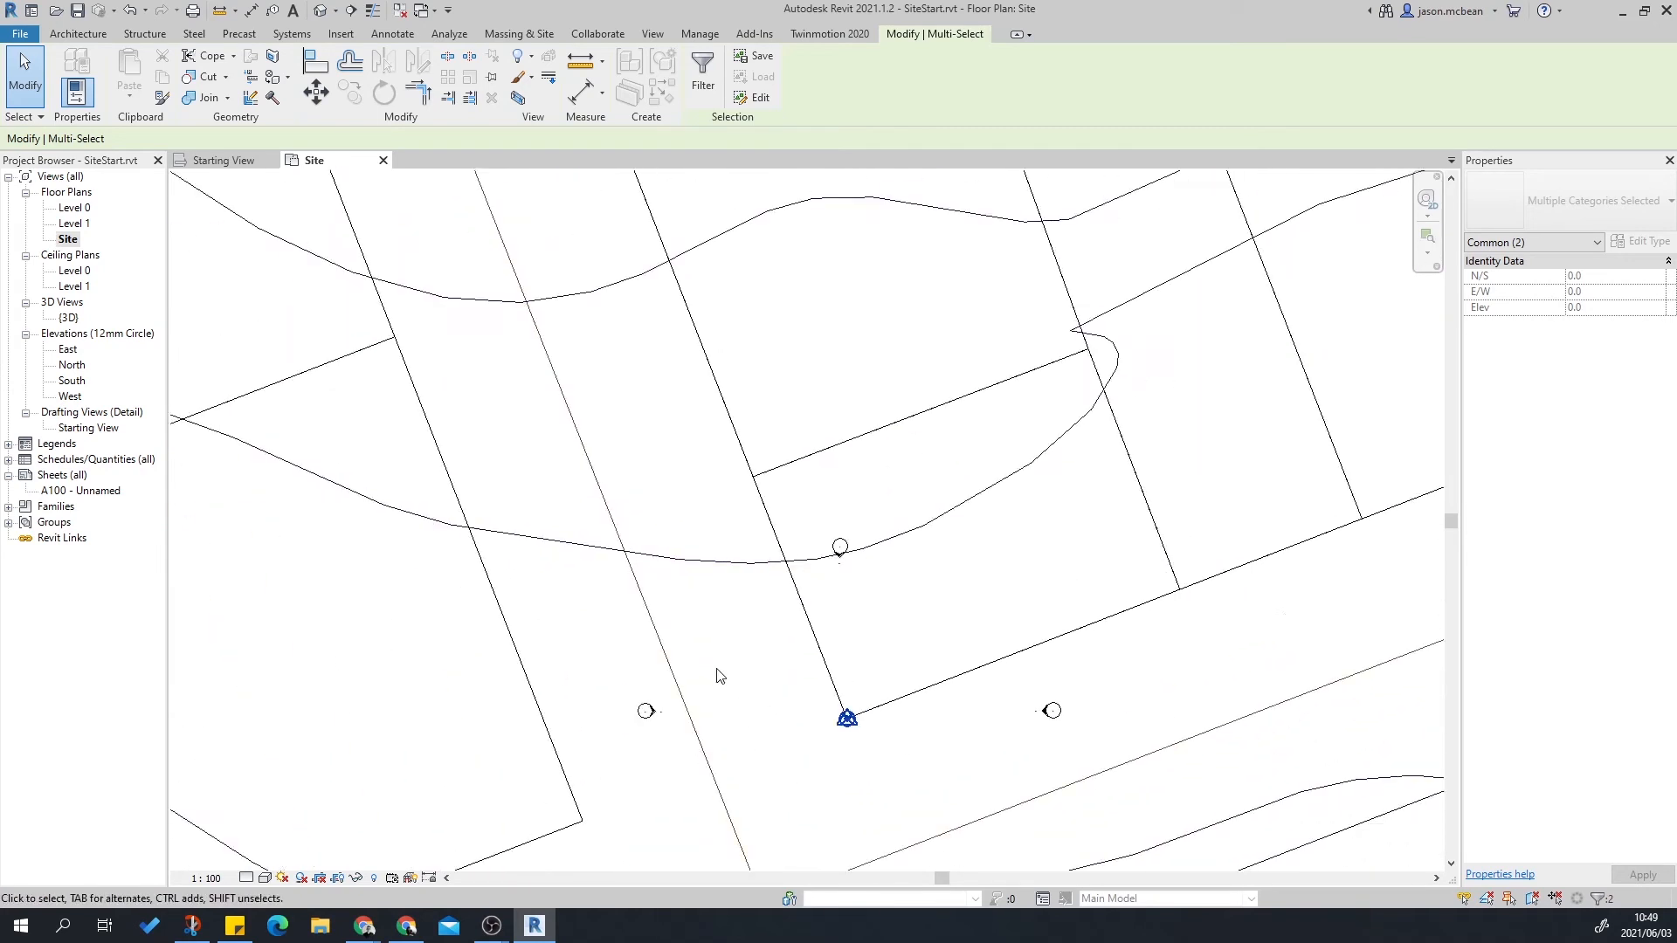
pyautogui.press('Escape')
pyautogui.moveTo(877, 634); pyautogui.dragTo(893, 629, button='middle')
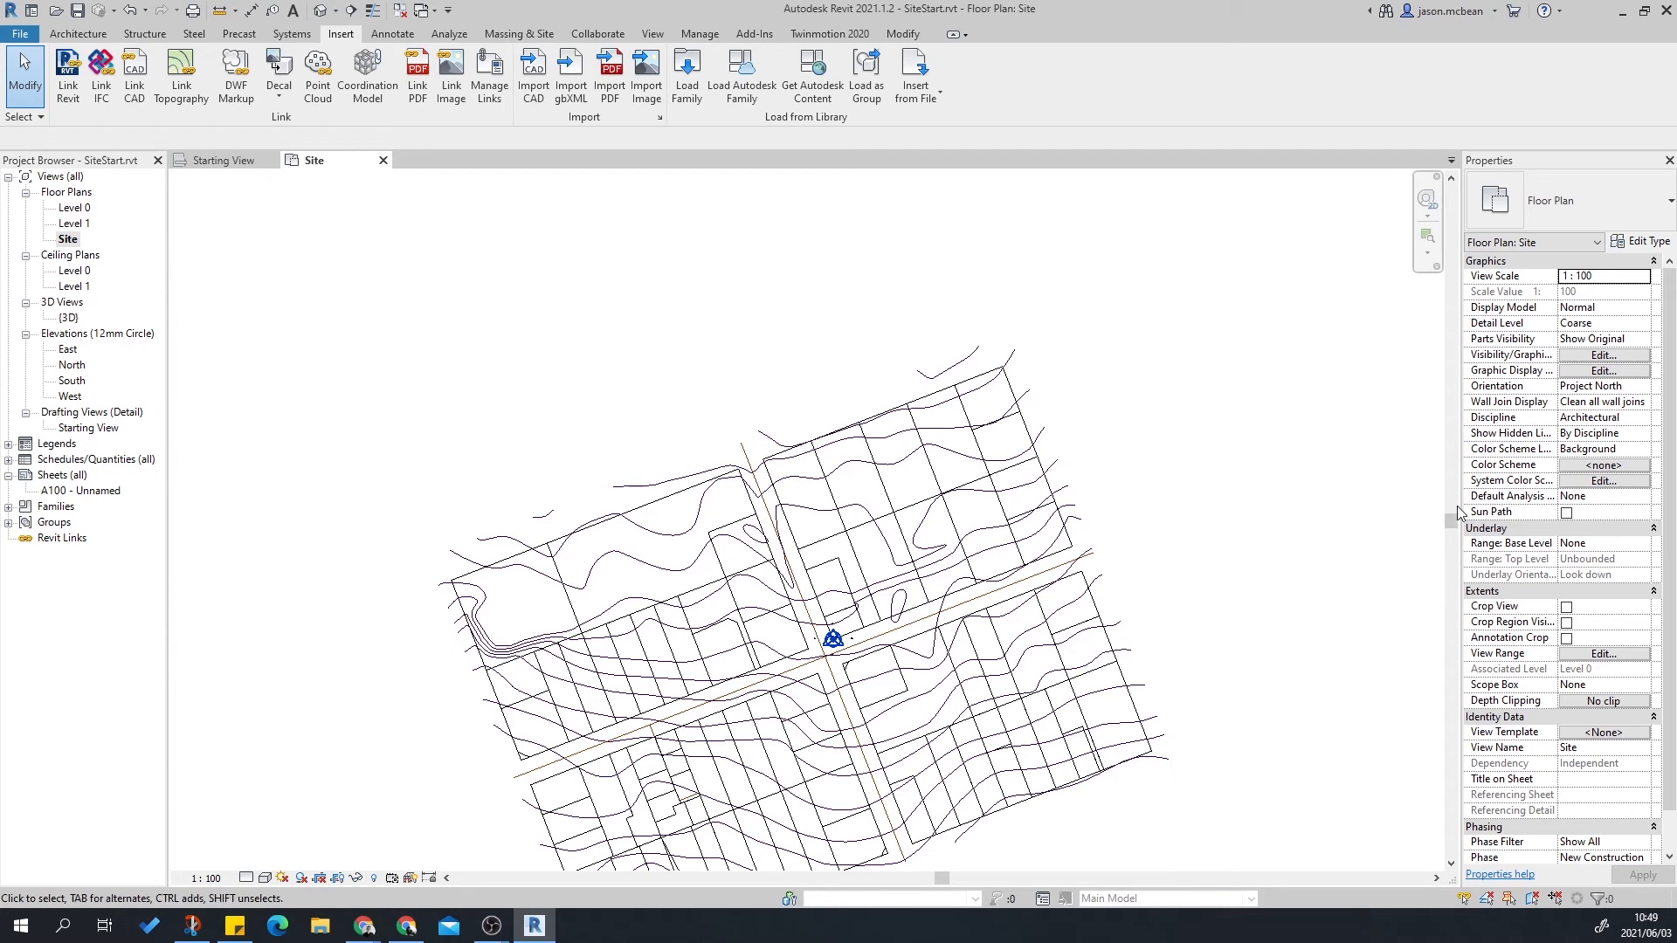
# Switch the Site view's orientation to True North and back to Project North to compare the two.
pyautogui.click(972, 590)
pyautogui.press('Escape')
pyautogui.click(1641, 387)
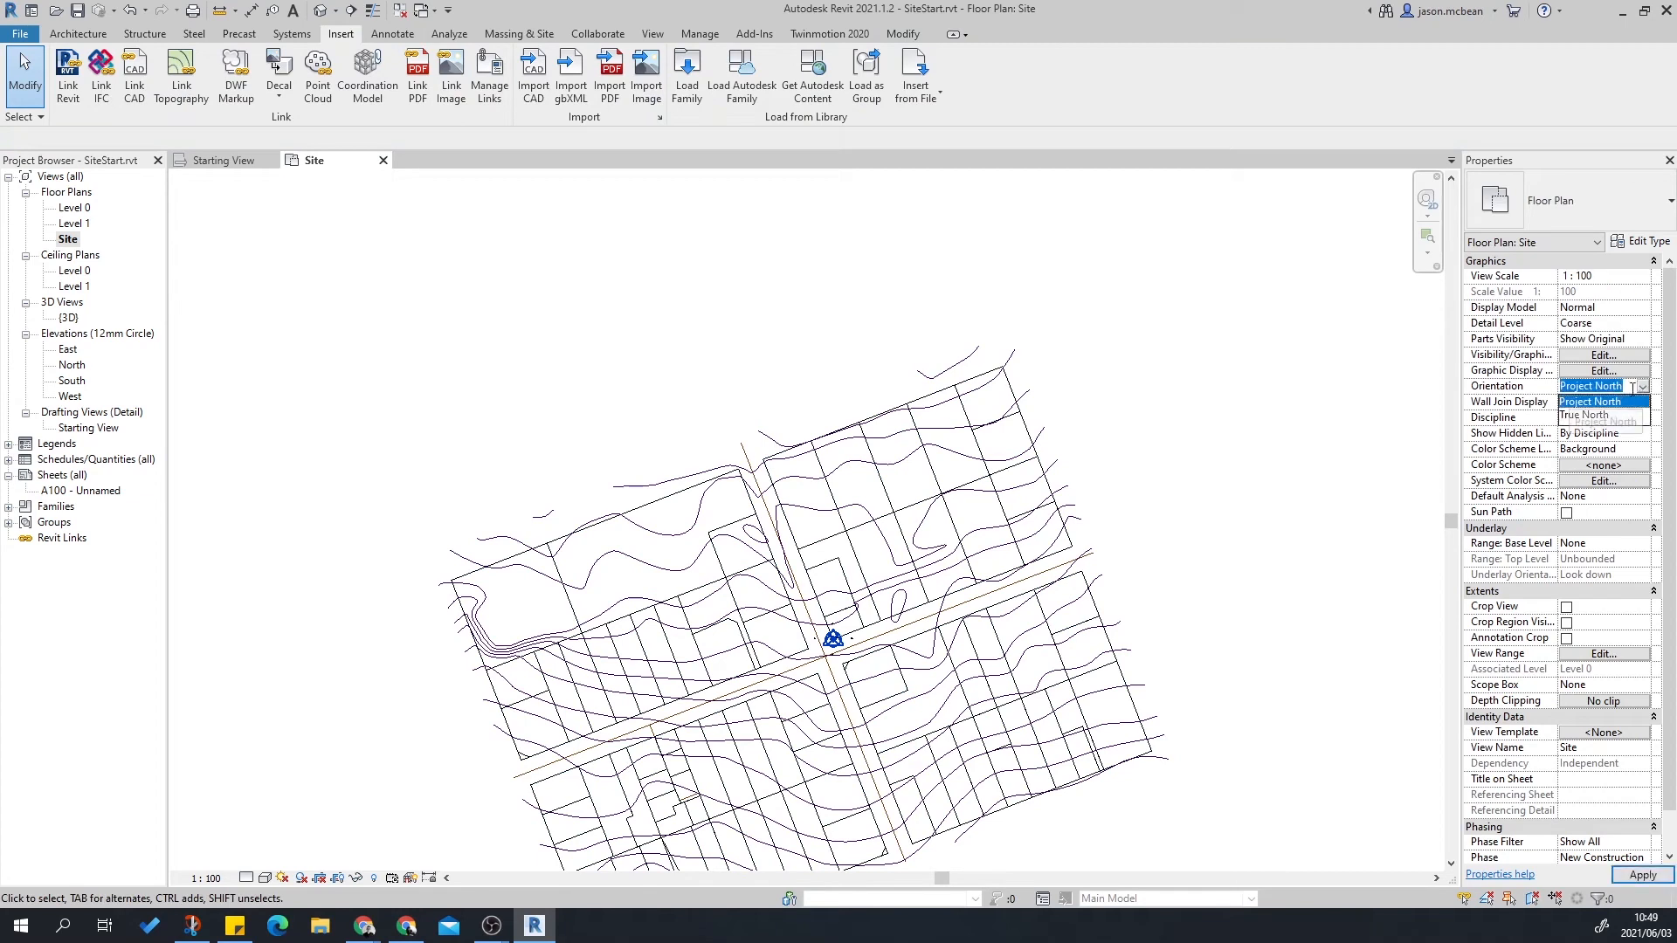
pyautogui.click(1583, 417)
pyautogui.click(1642, 387)
pyautogui.click(1590, 402)
pyautogui.click(1642, 389)
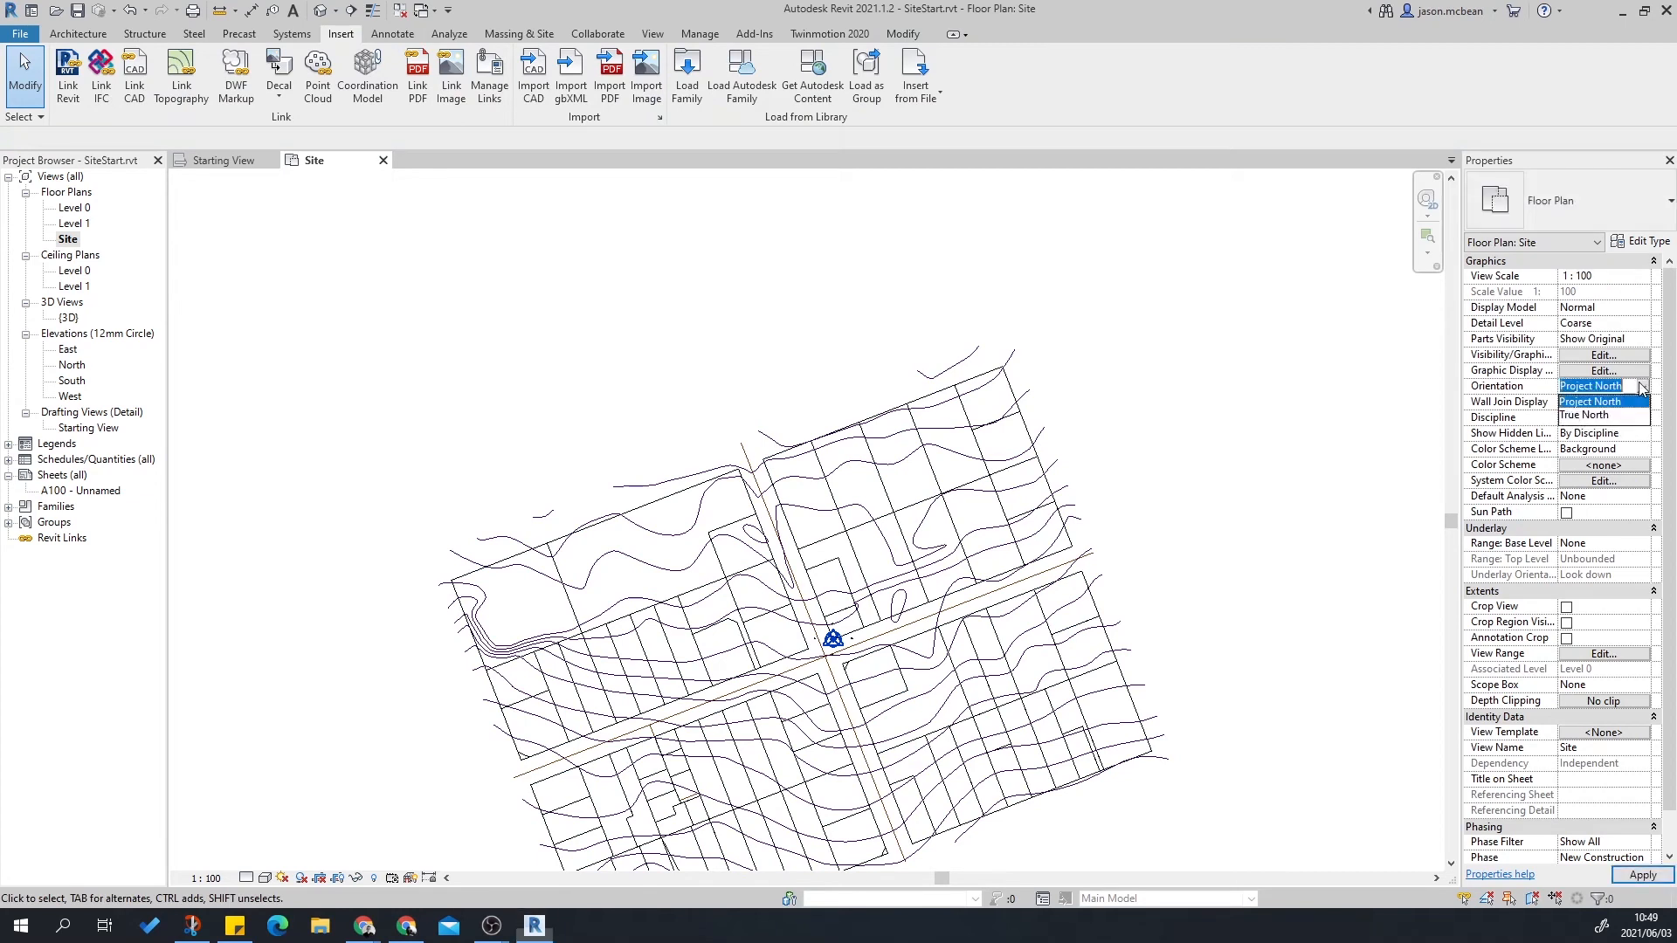
pyautogui.click(1616, 416)
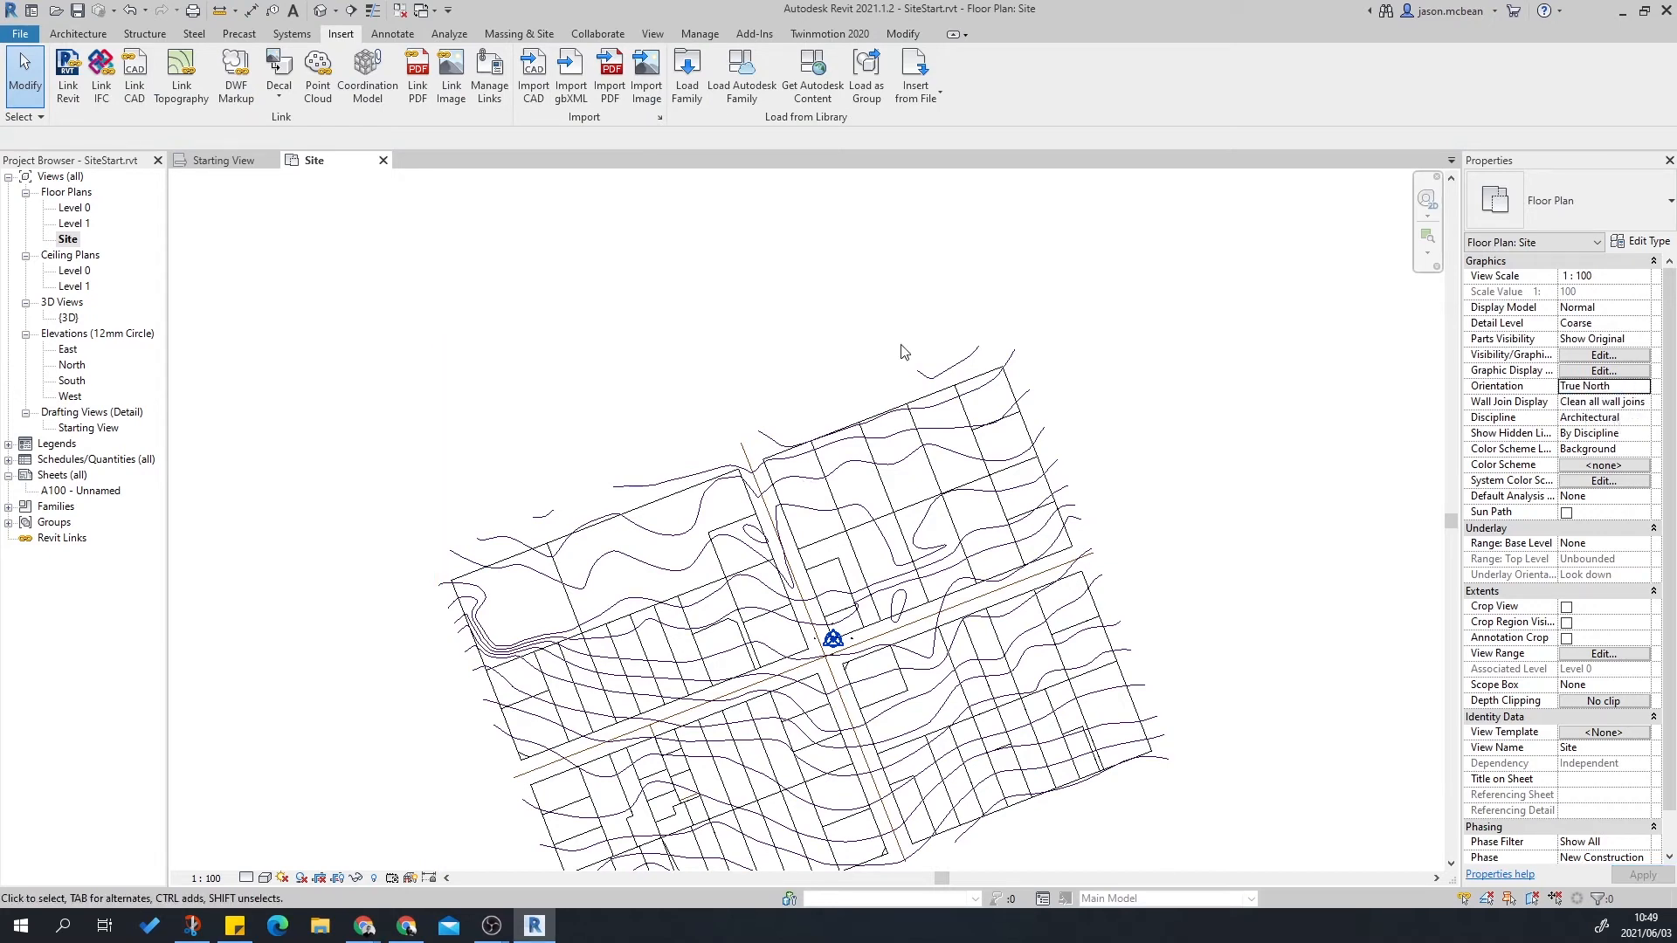
pyautogui.click(1644, 388)
pyautogui.click(1598, 402)
pyautogui.scroll(8, 856, 622)
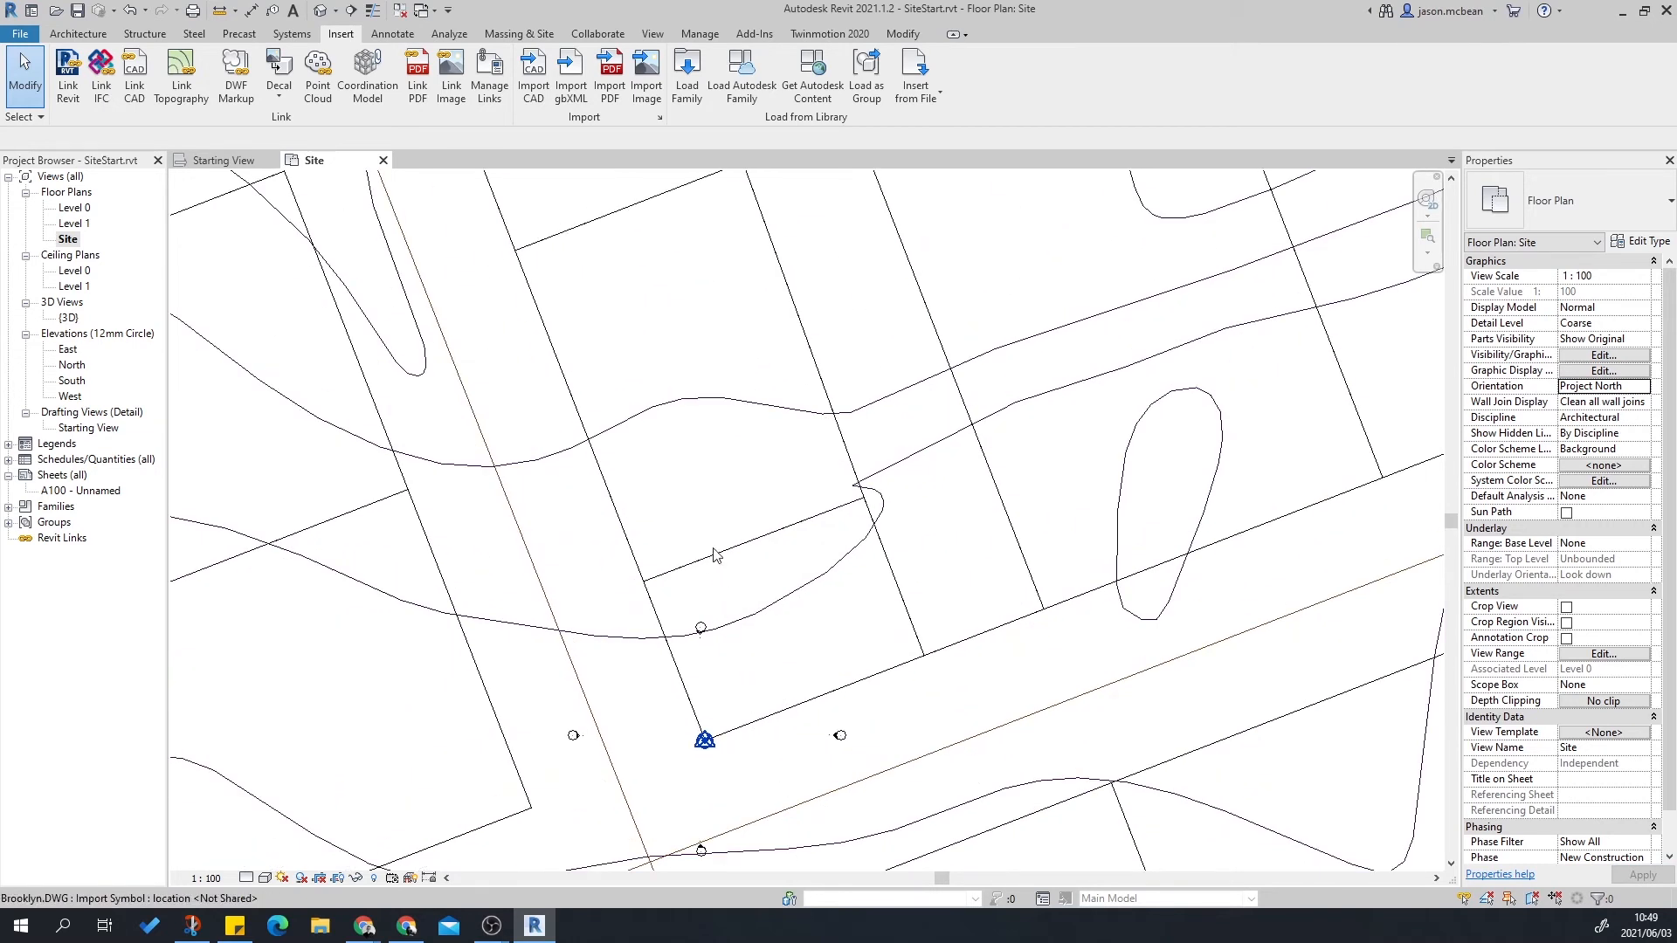
pyautogui.moveTo(819, 583); pyautogui.dragTo(866, 523, button='middle')
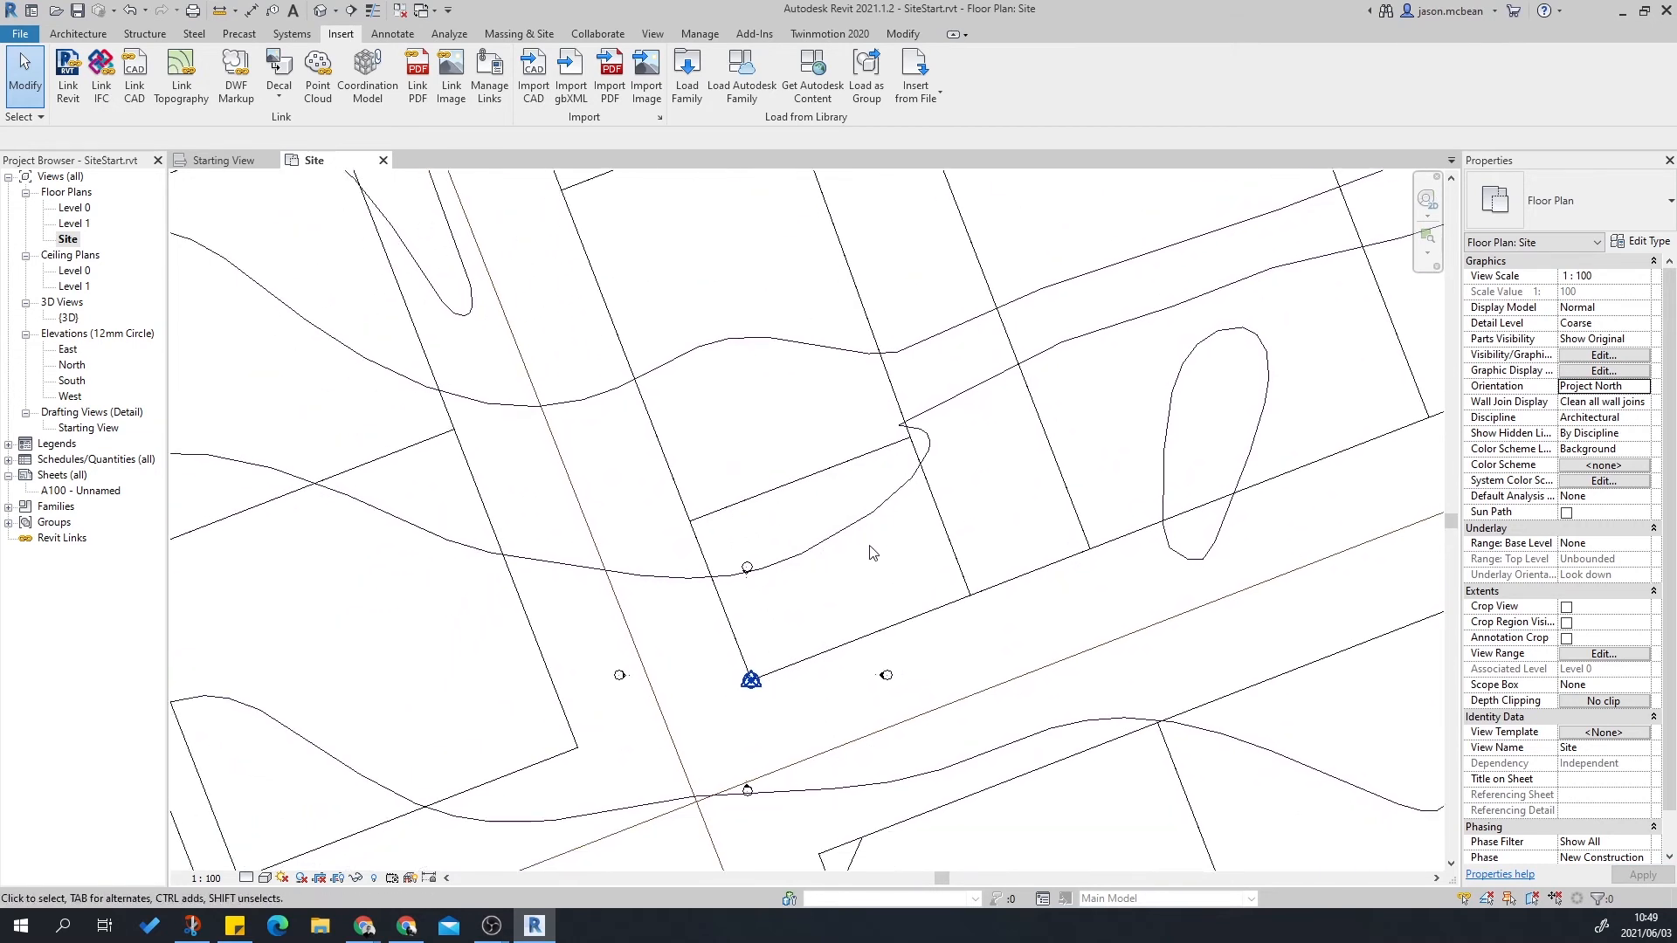
pyautogui.press('d')
pyautogui.press('l')
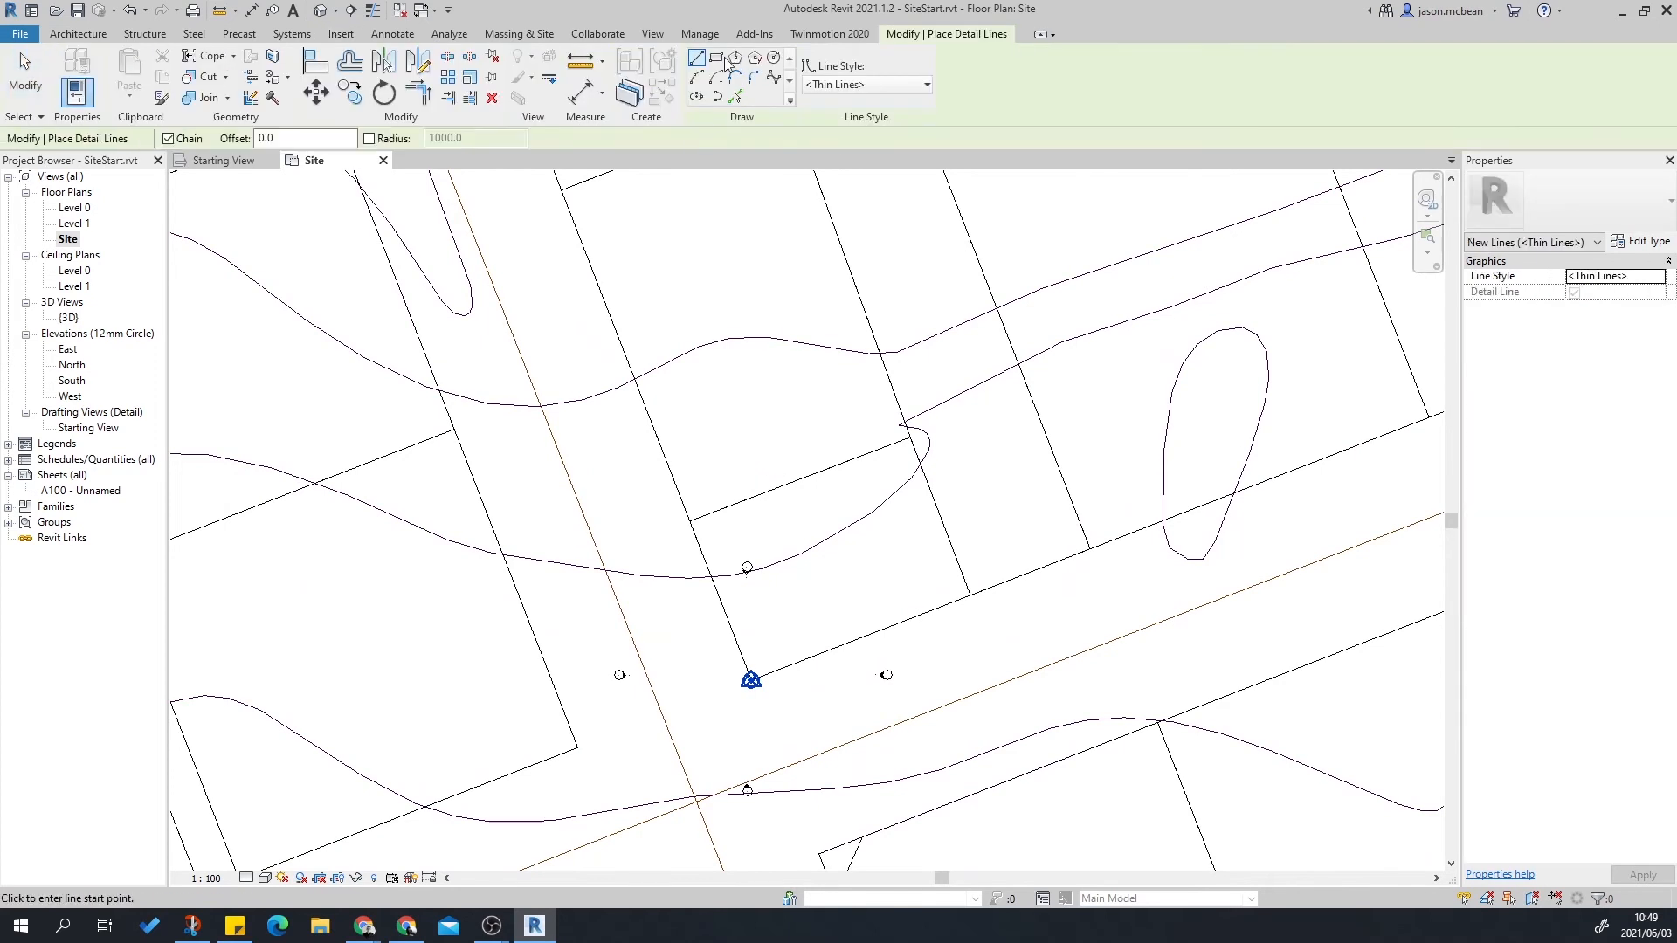
pyautogui.press('l')
pyautogui.press('i')
pyautogui.click(832, 654)
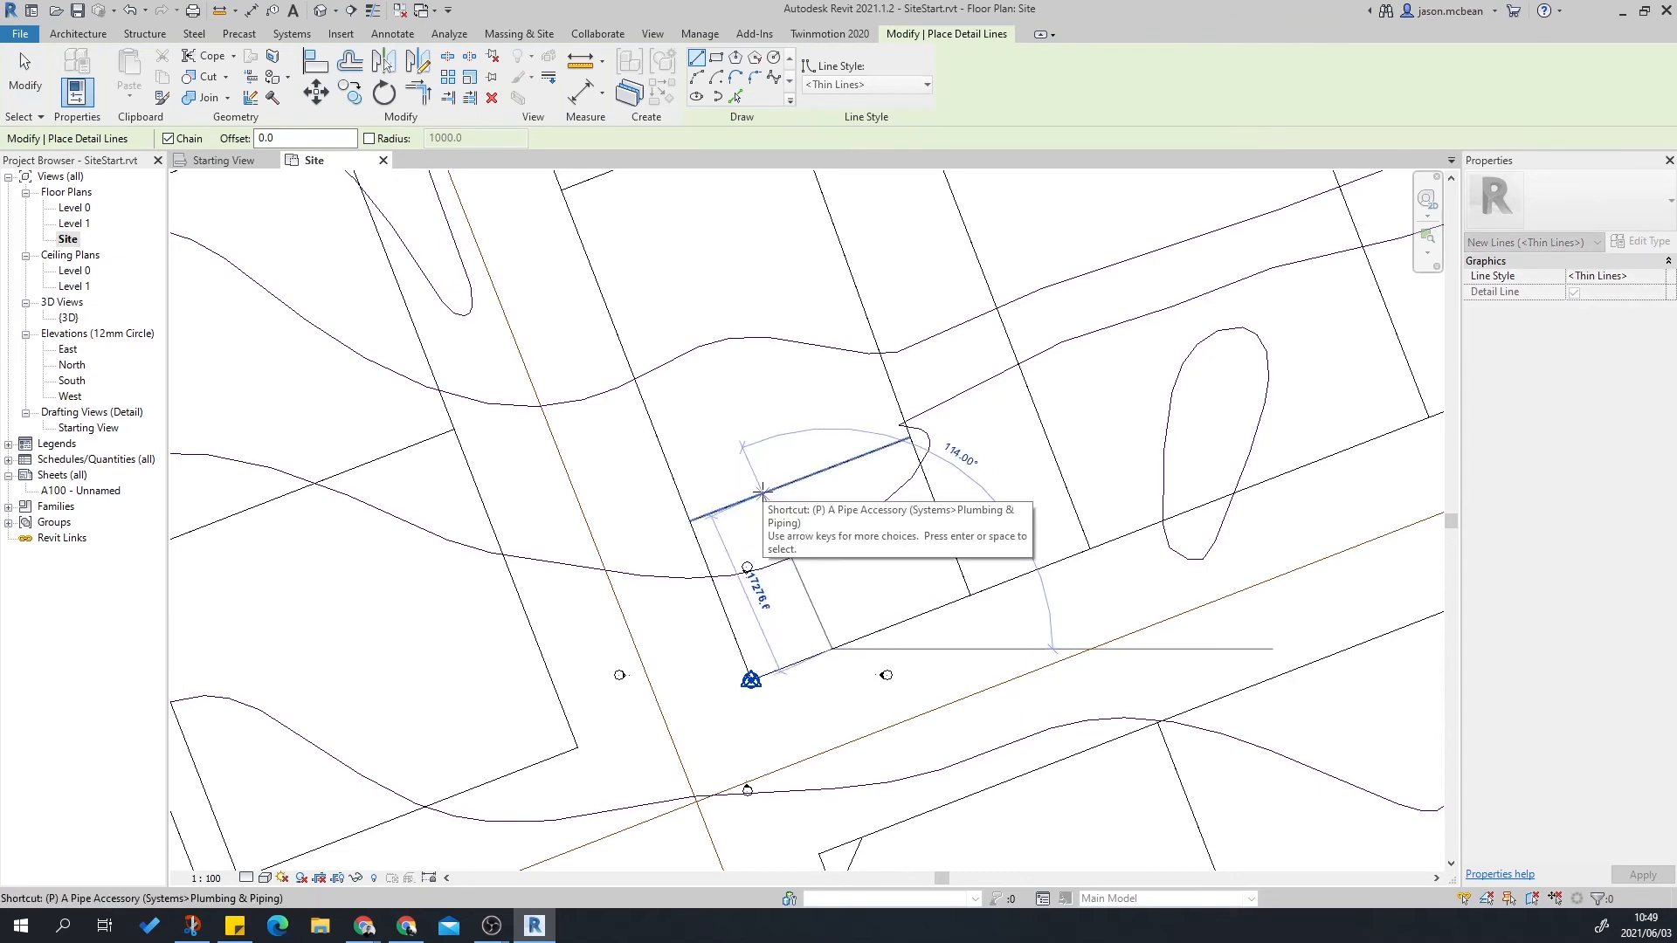
pyautogui.press('s')
pyautogui.click(932, 474)
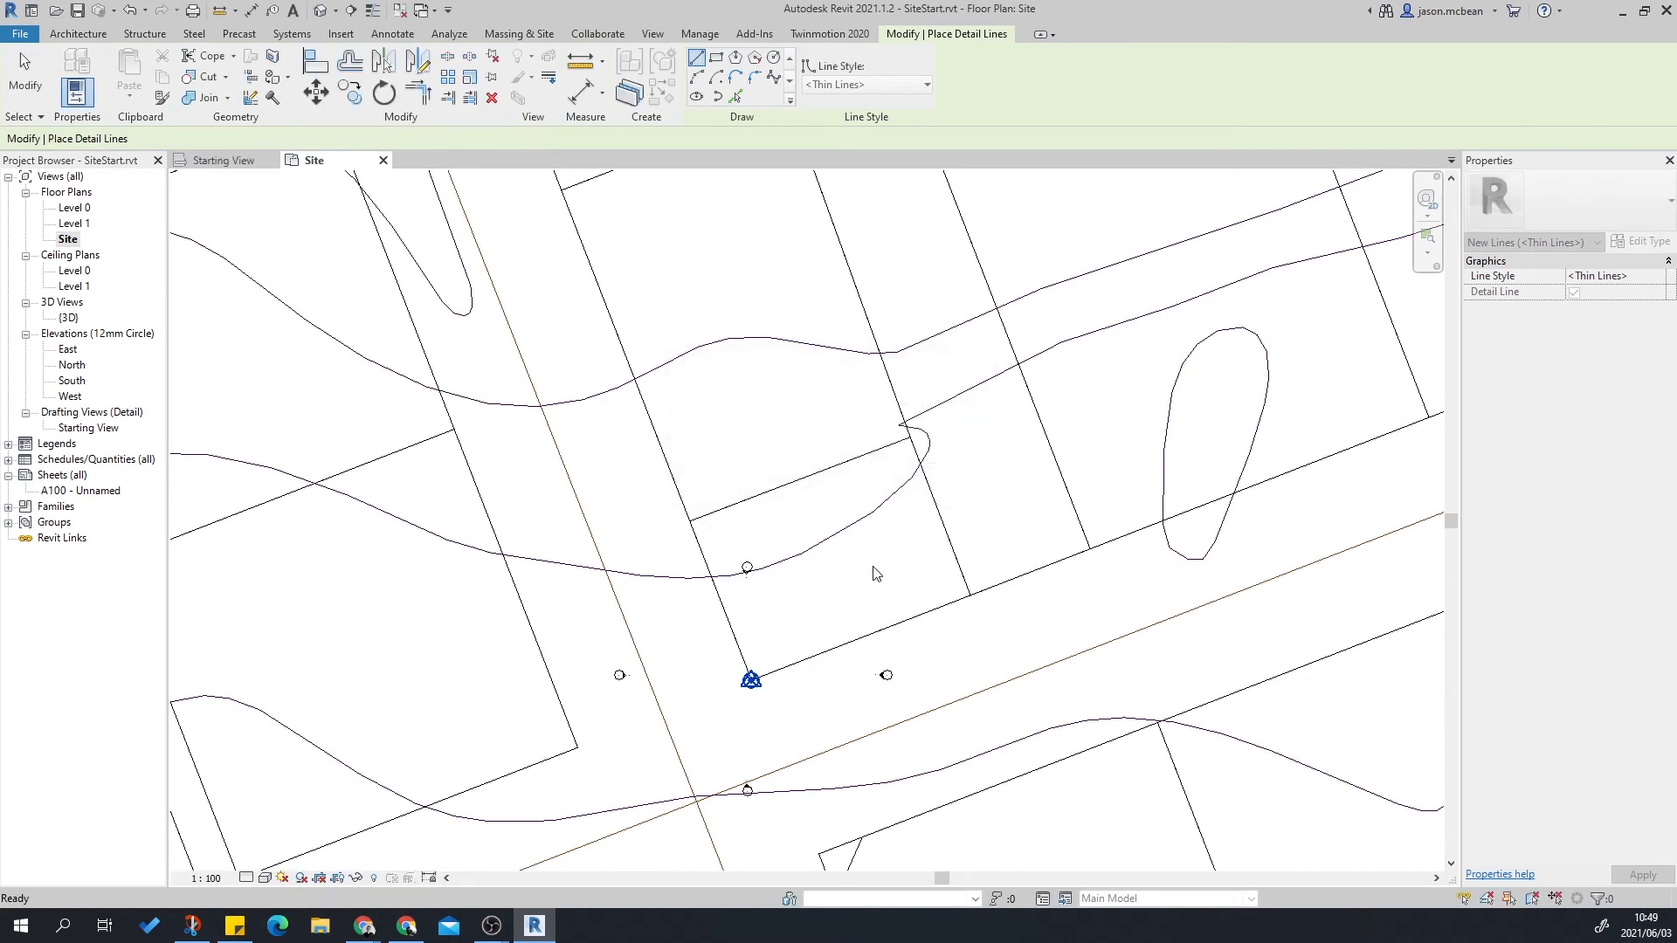
pyautogui.press('Escape')
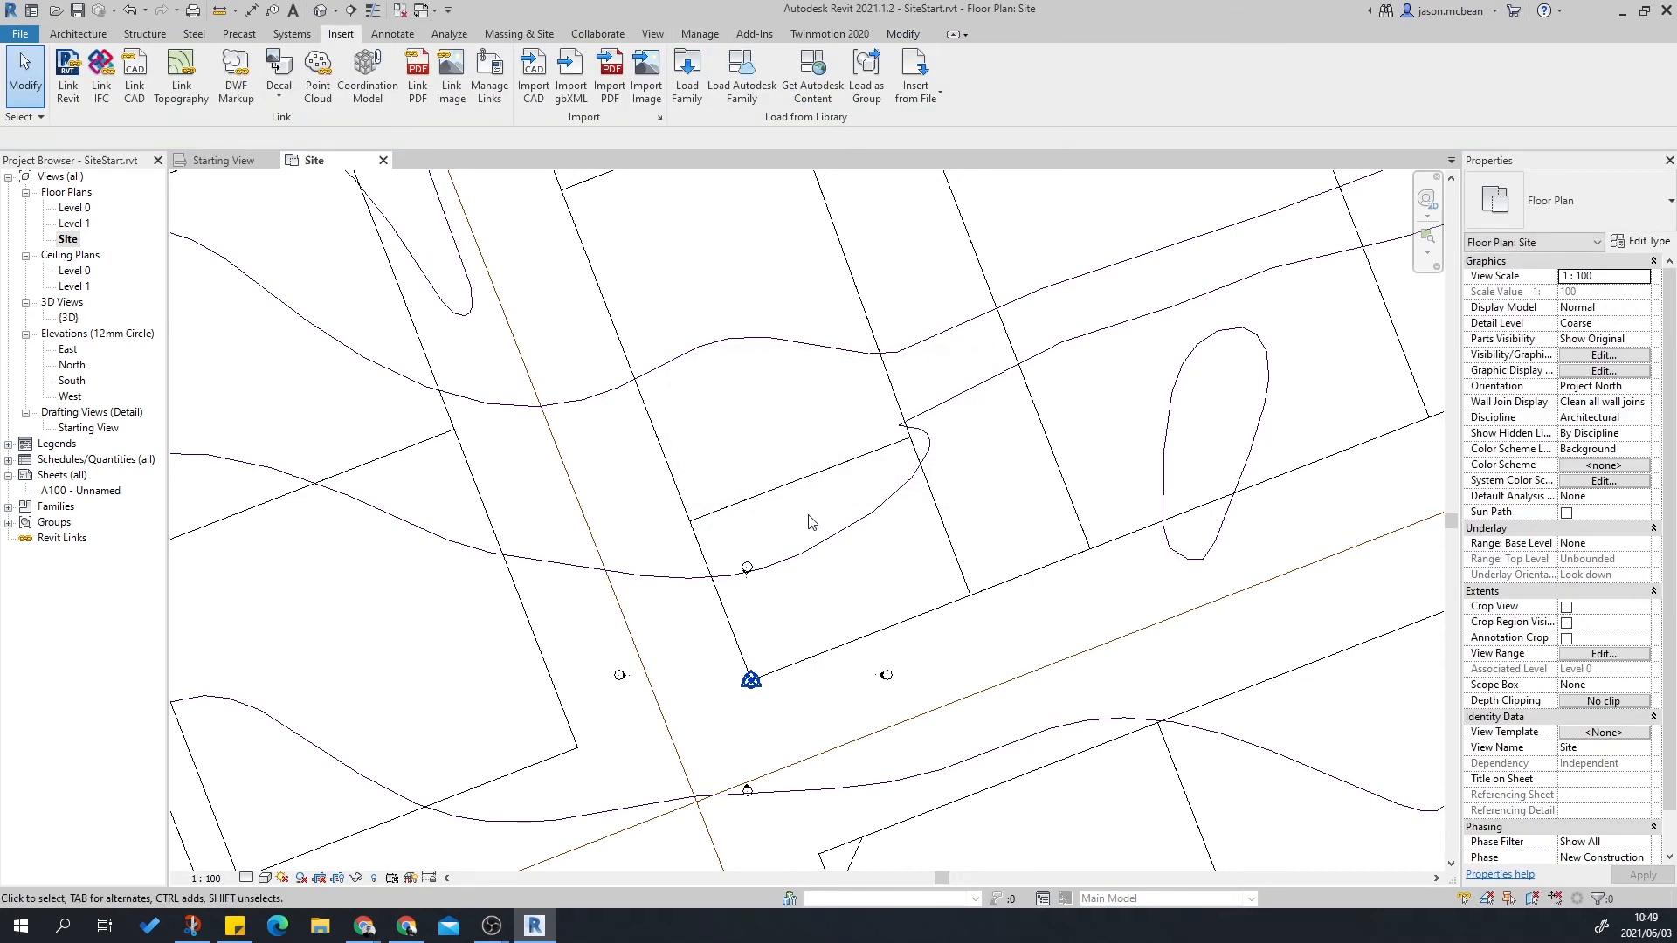
pyautogui.press('d')
pyautogui.press('f')
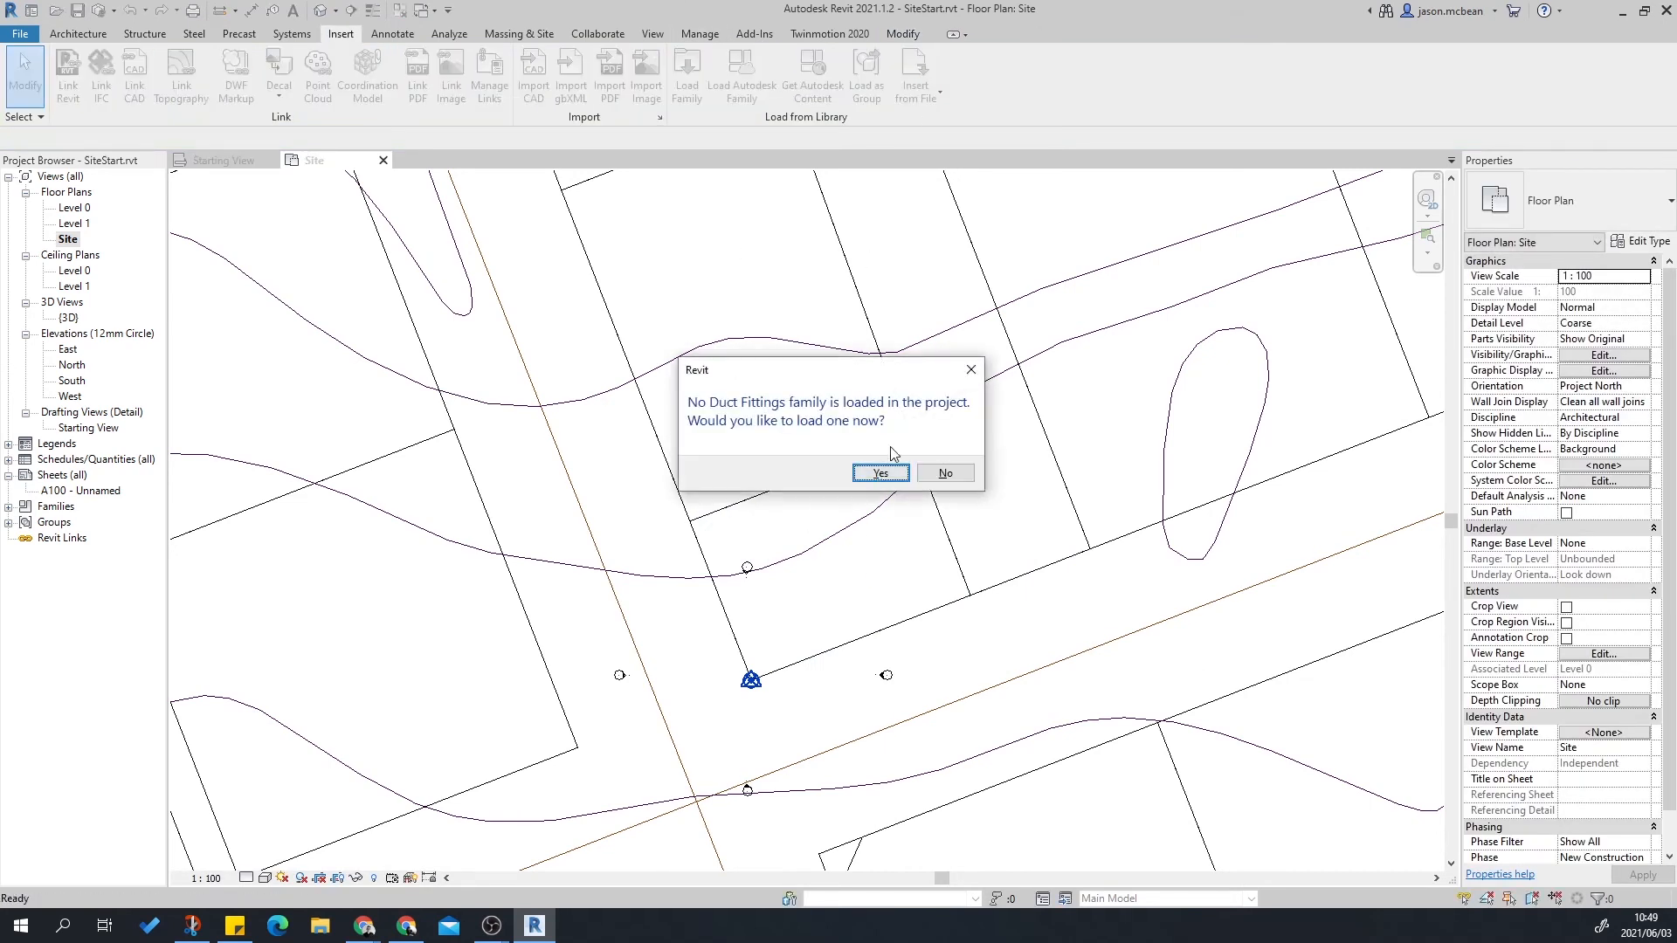
pyautogui.click(944, 472)
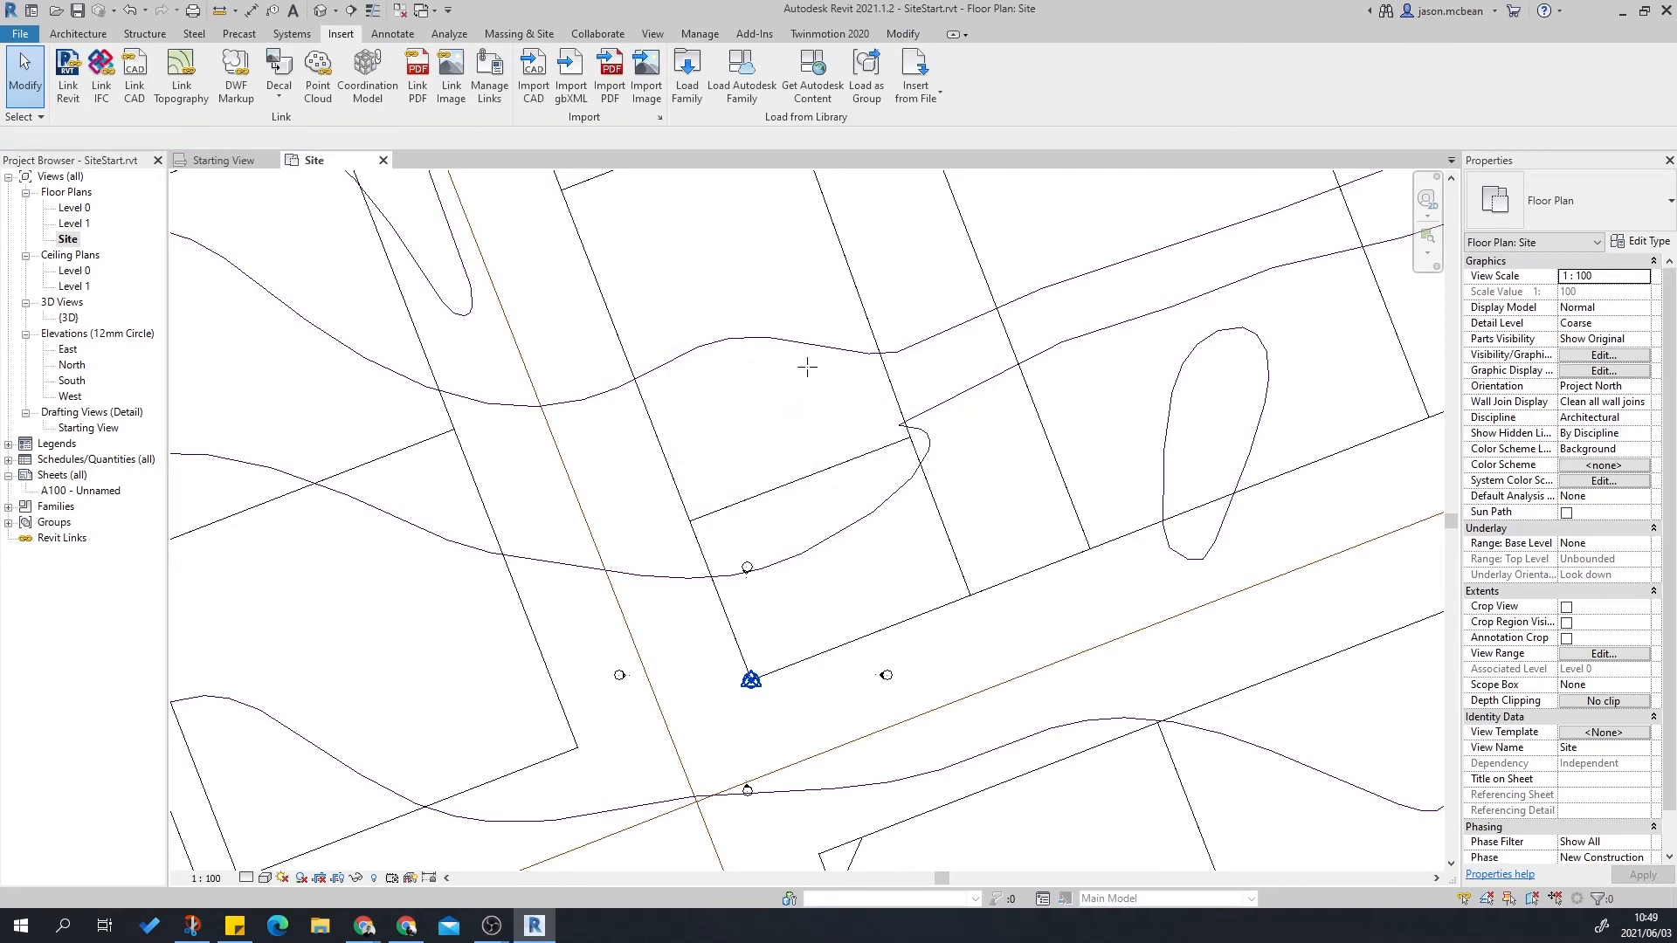
# Start a detail line on the corner lot's south boundary and review the object snaps and their override shortcuts in the Snaps settings.
pyautogui.press('d')
pyautogui.press('l')
pyautogui.click(849, 642)
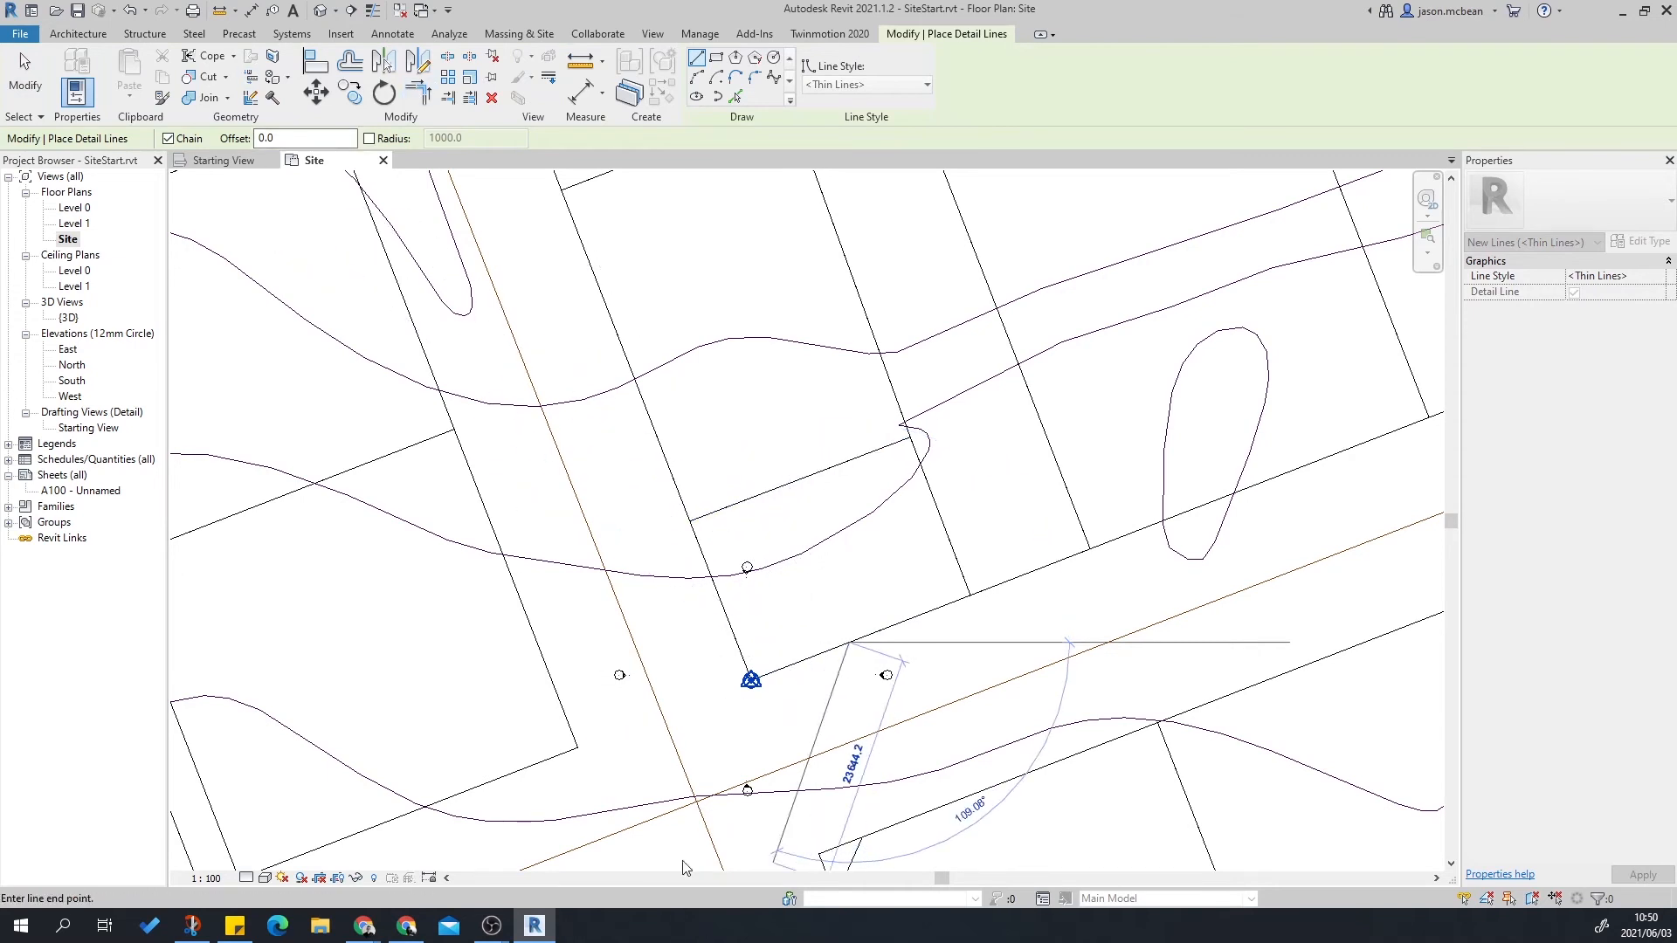
pyautogui.scroll(3, 869, 619)
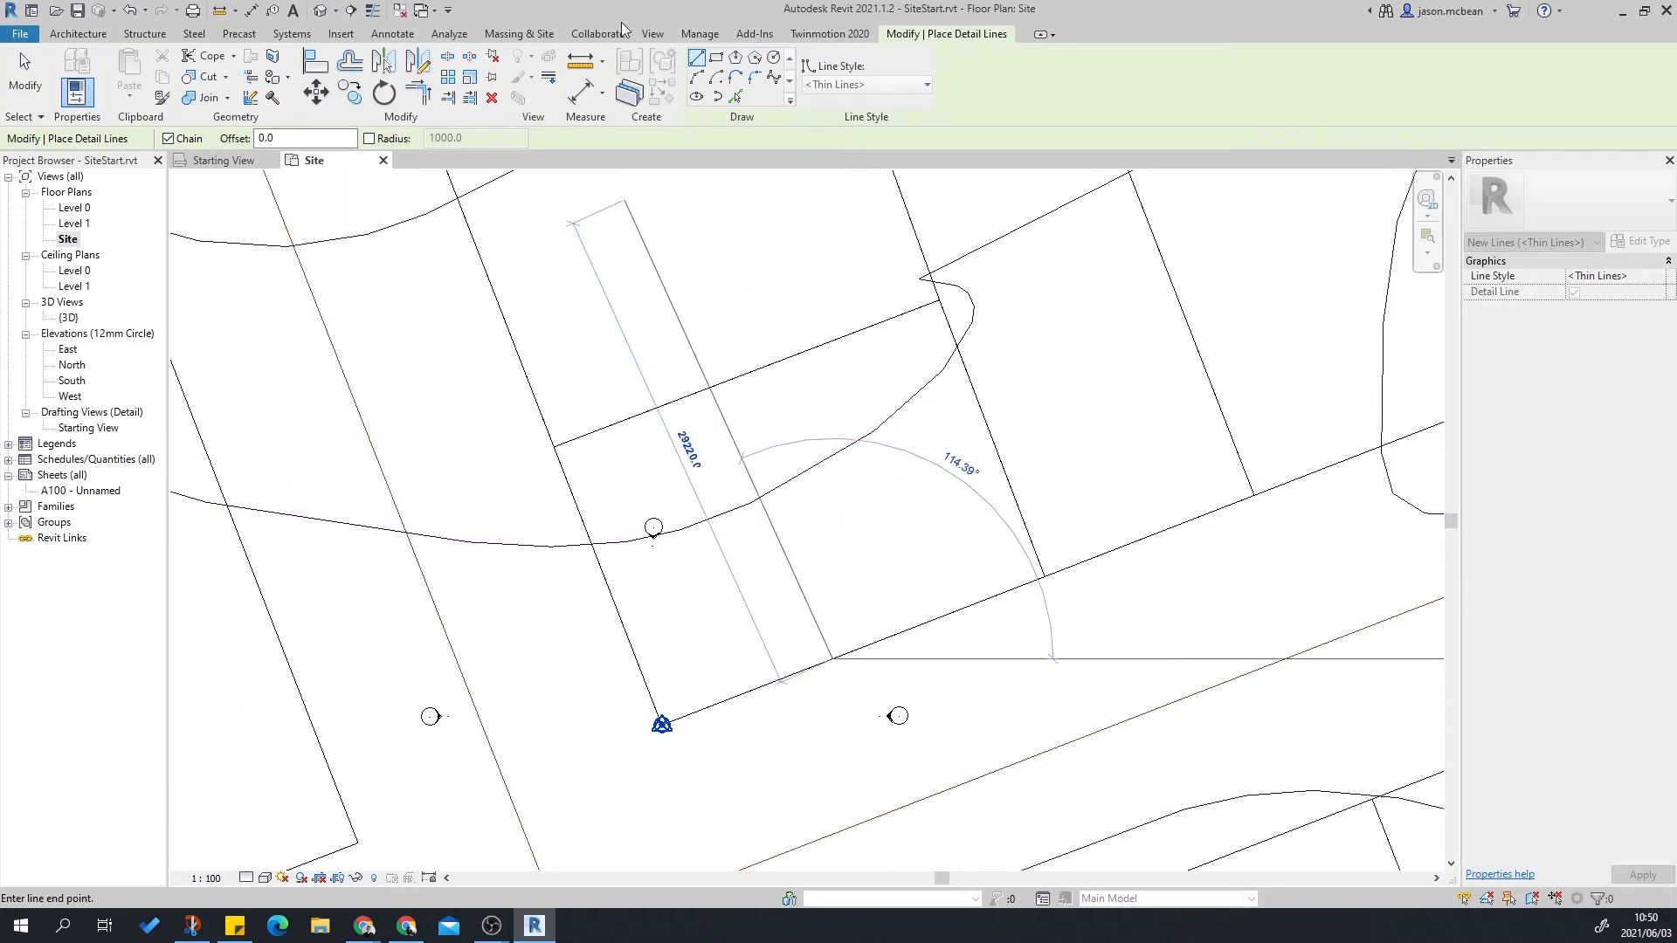
pyautogui.click(696, 35)
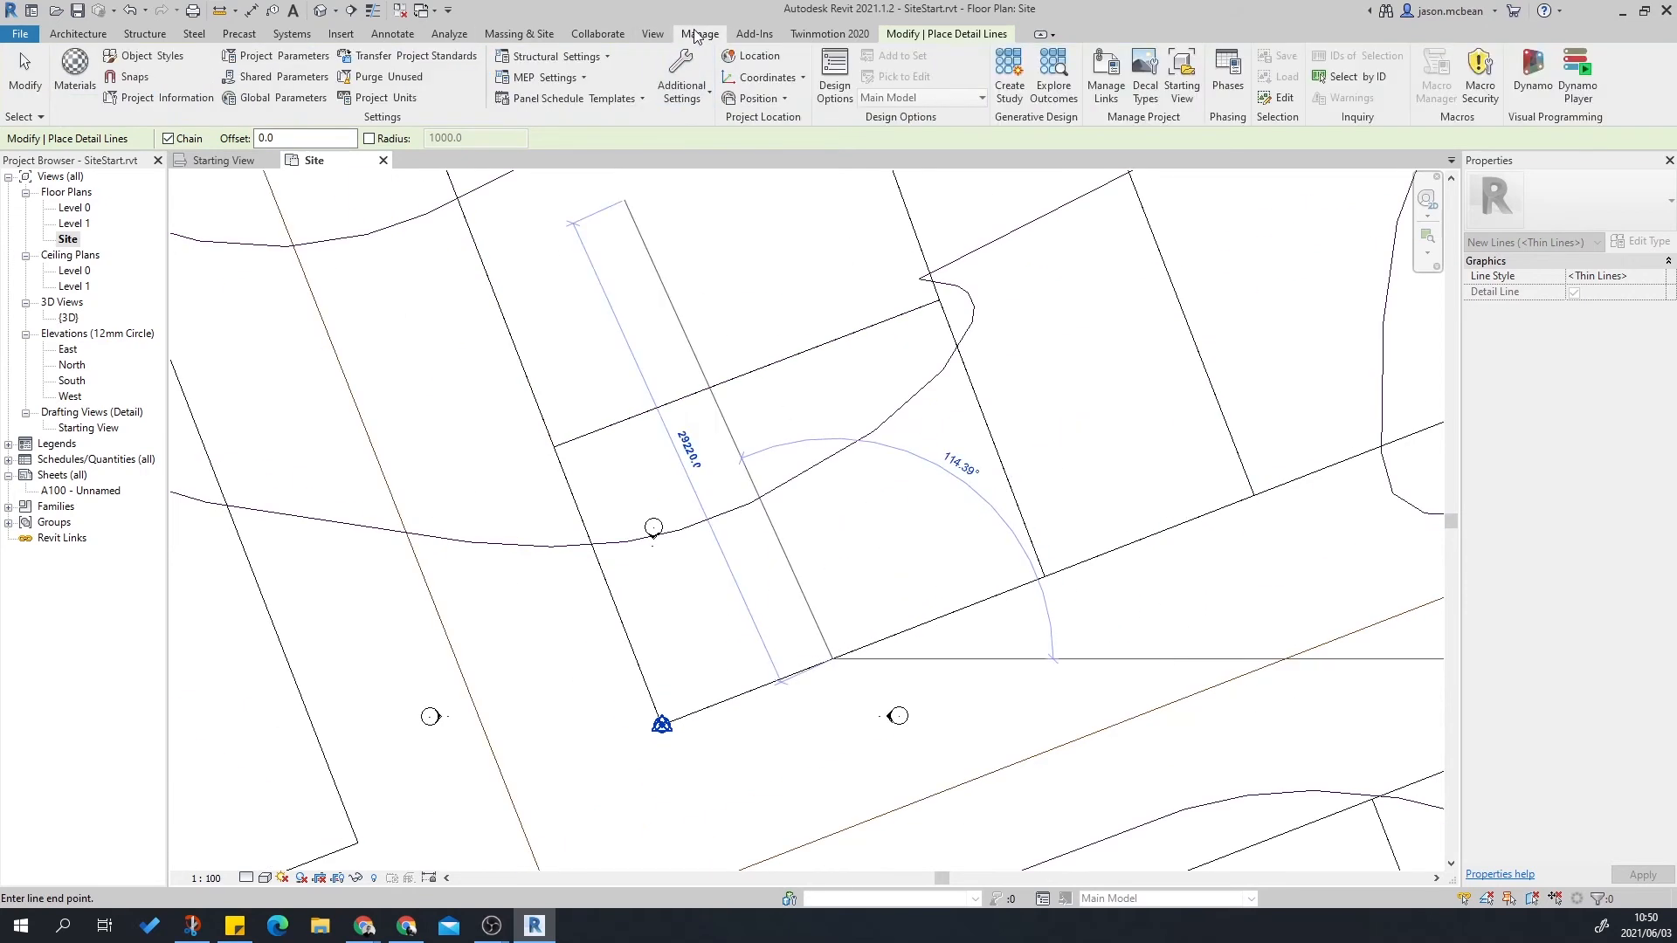
pyautogui.click(131, 77)
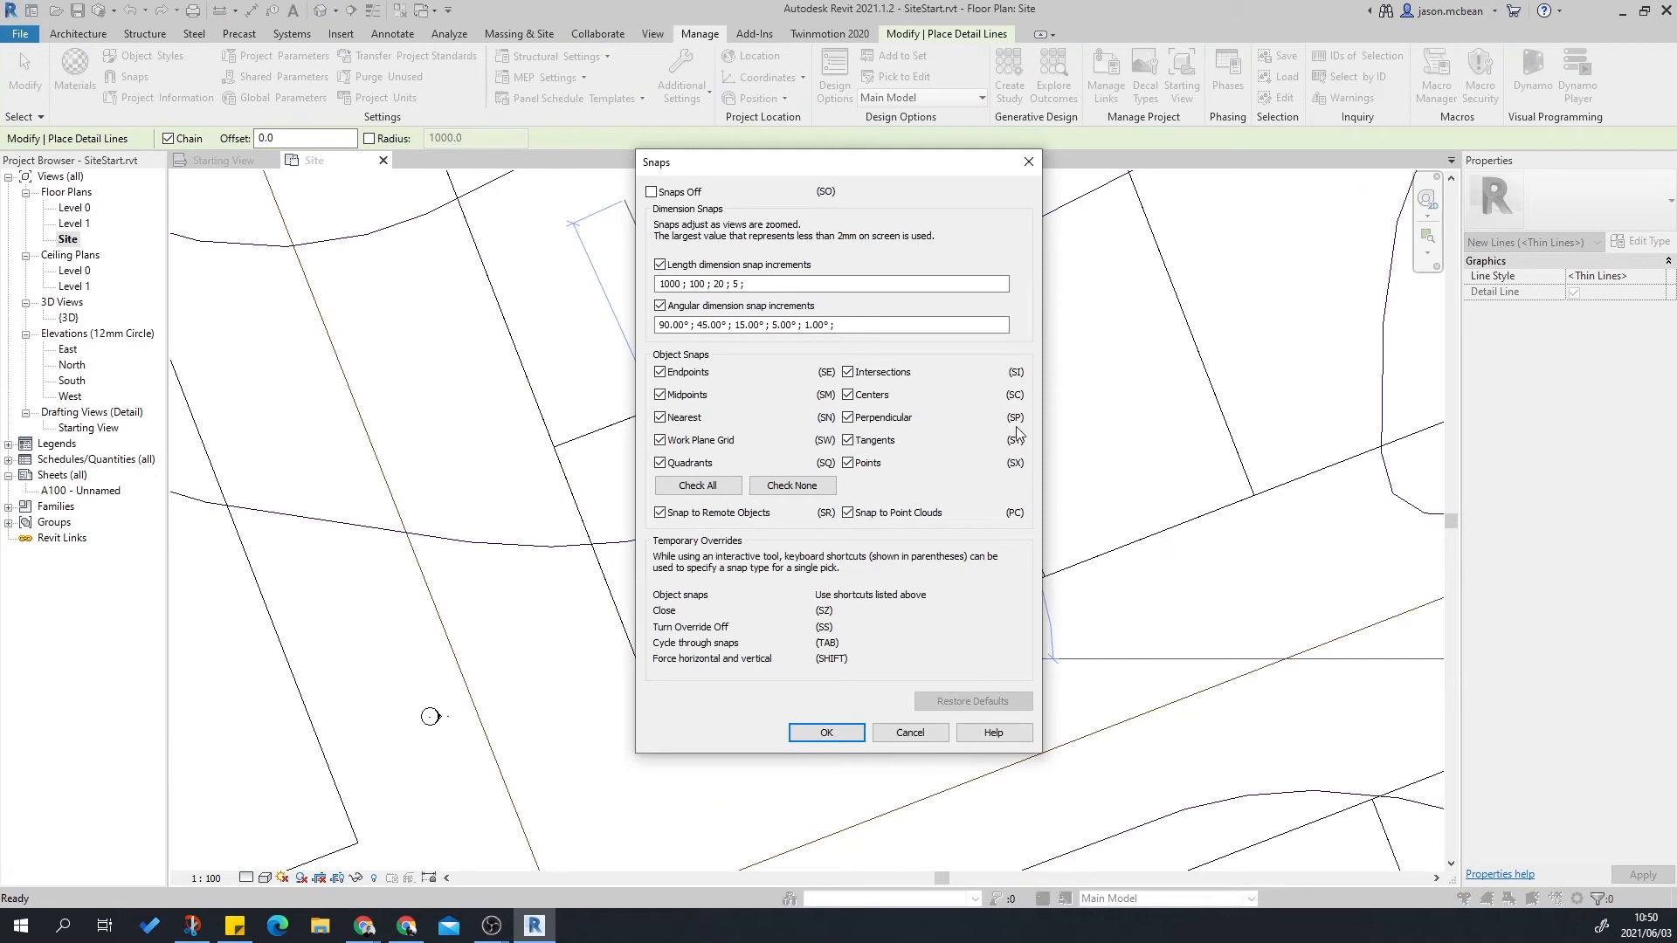
pyautogui.click(909, 733)
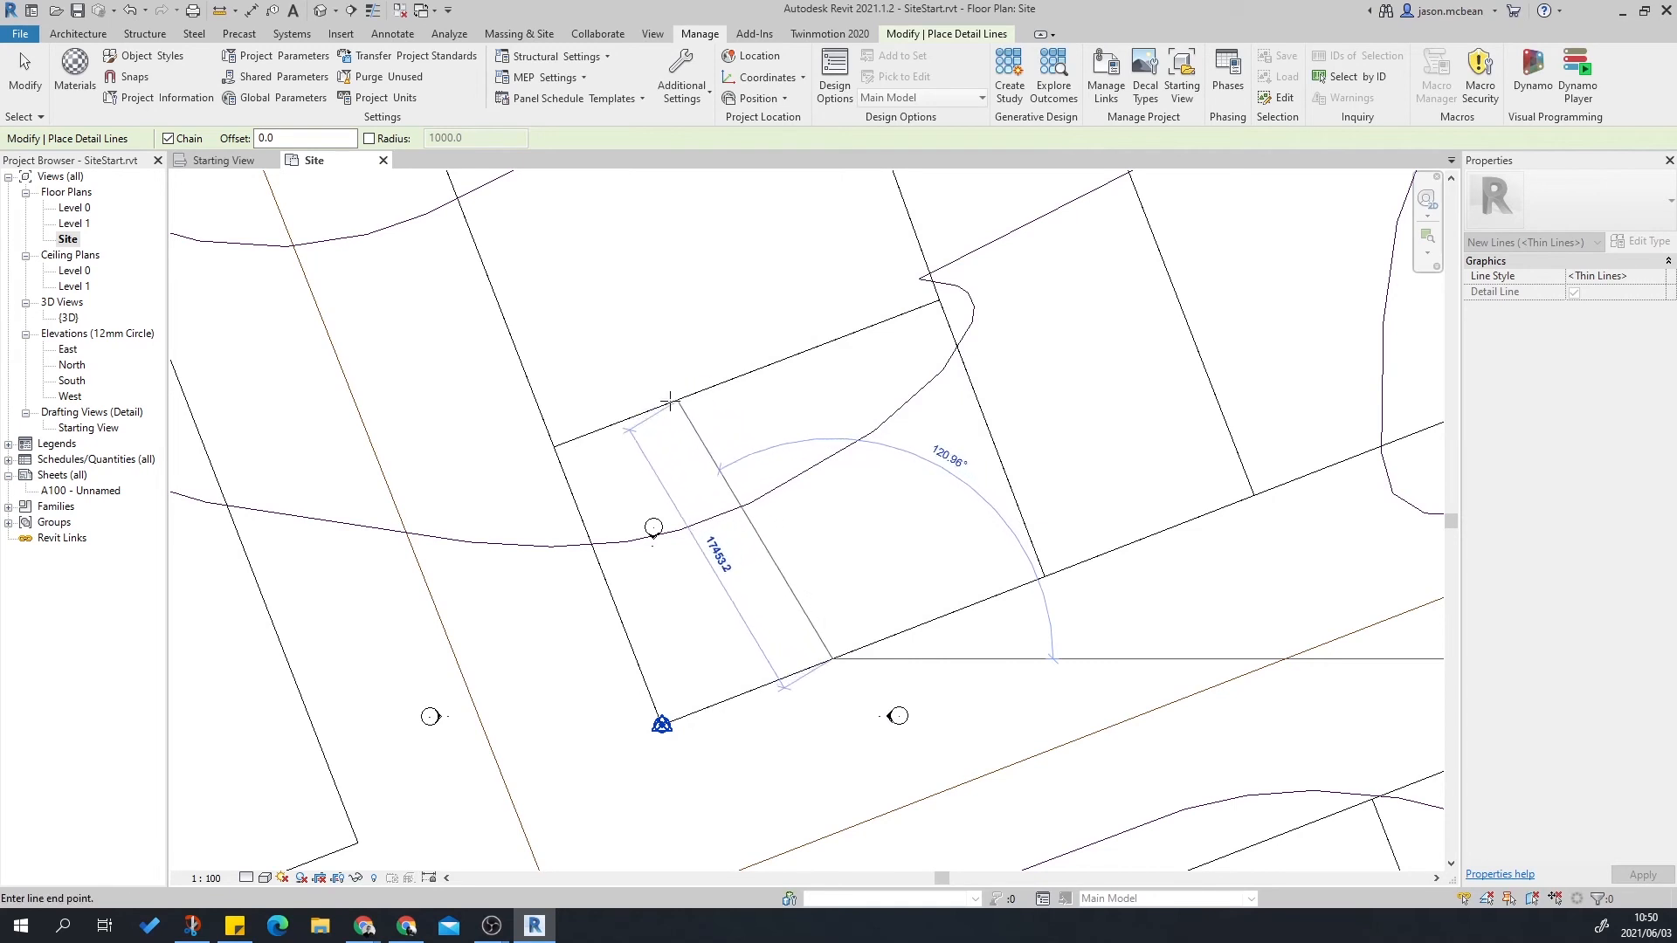
pyautogui.press('Escape')
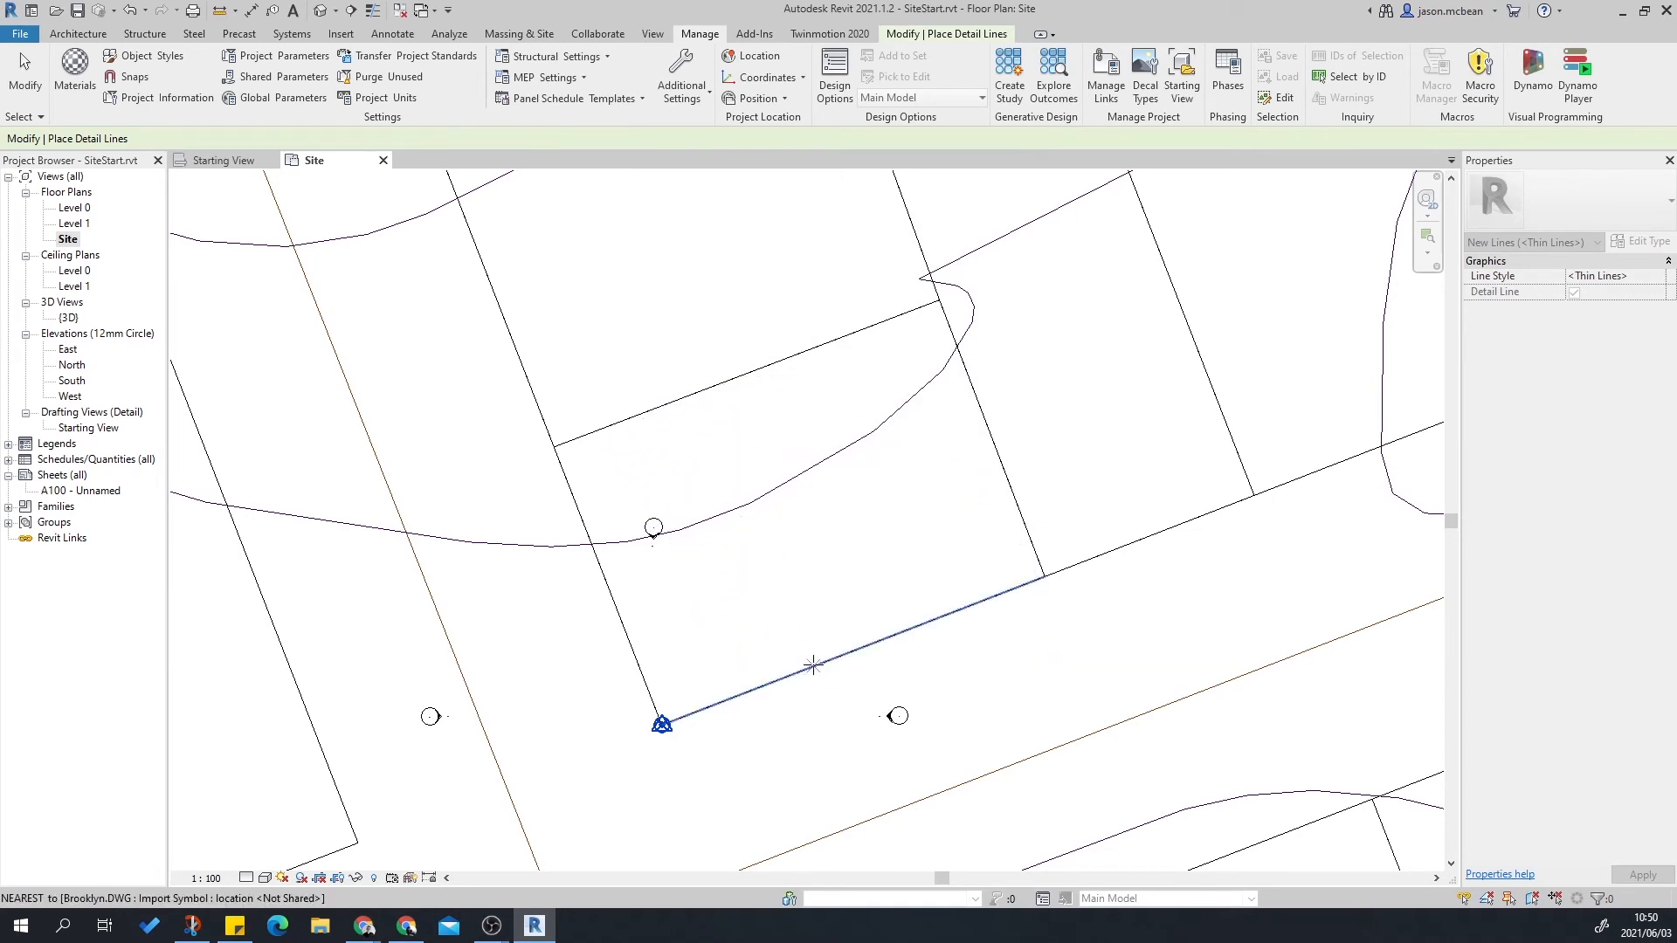
# Draw two parallel detail lines 6000 mm apart across the corner lot, perpendicular between its south and north boundaries.
pyautogui.click(812, 665)
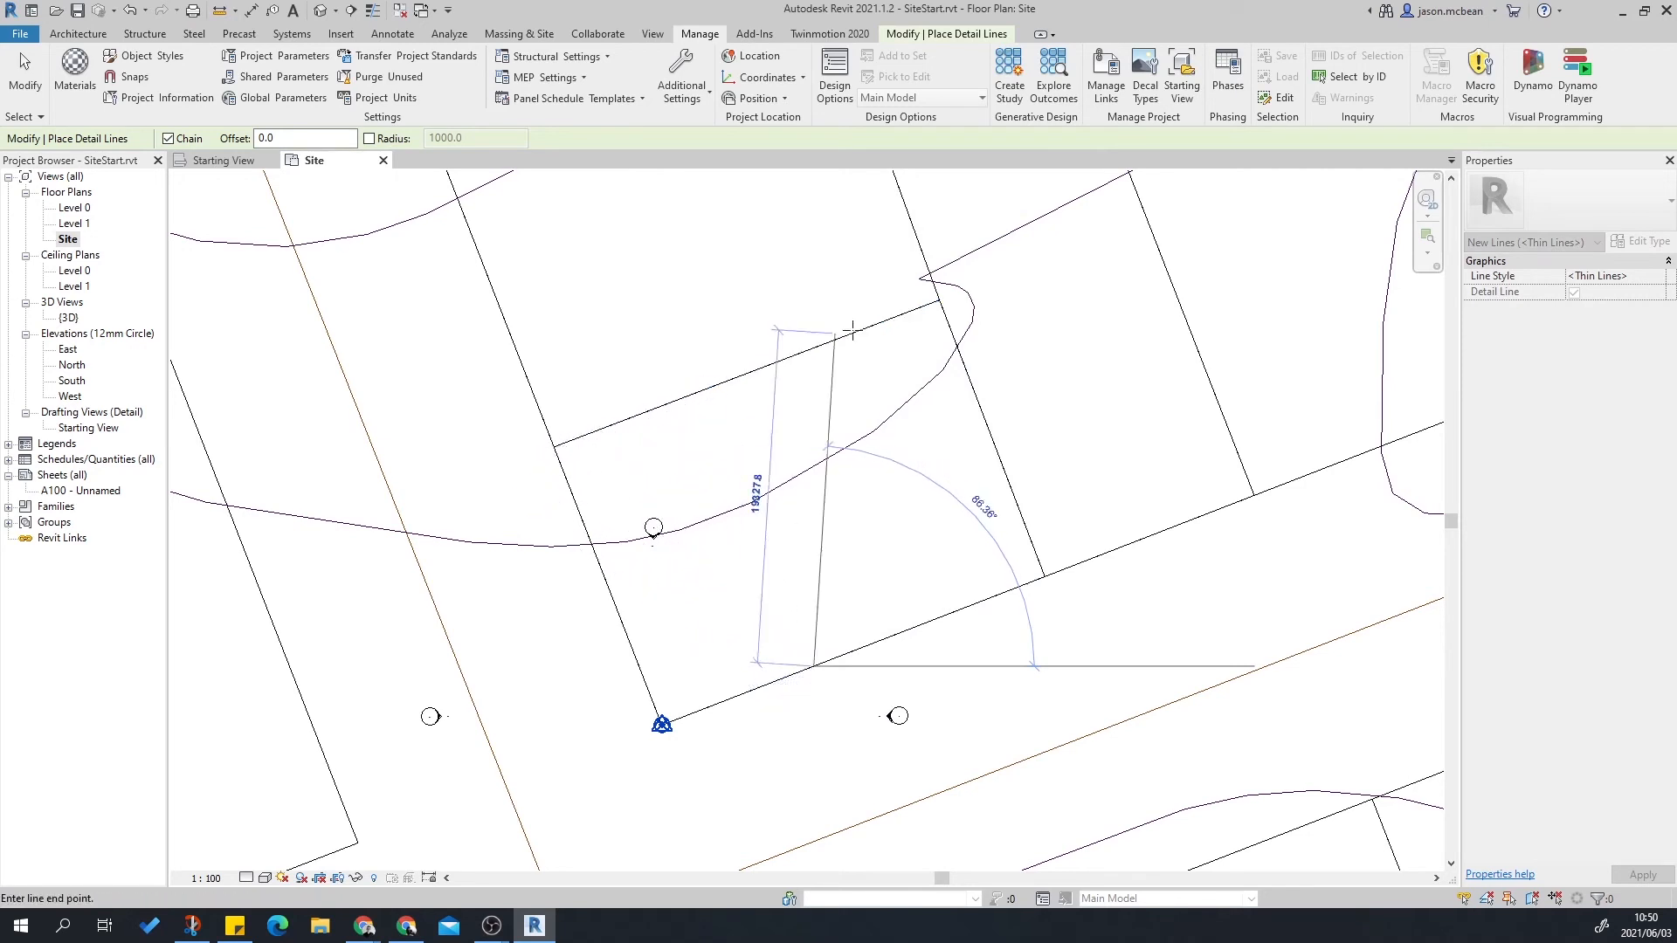
pyautogui.press('Escape')
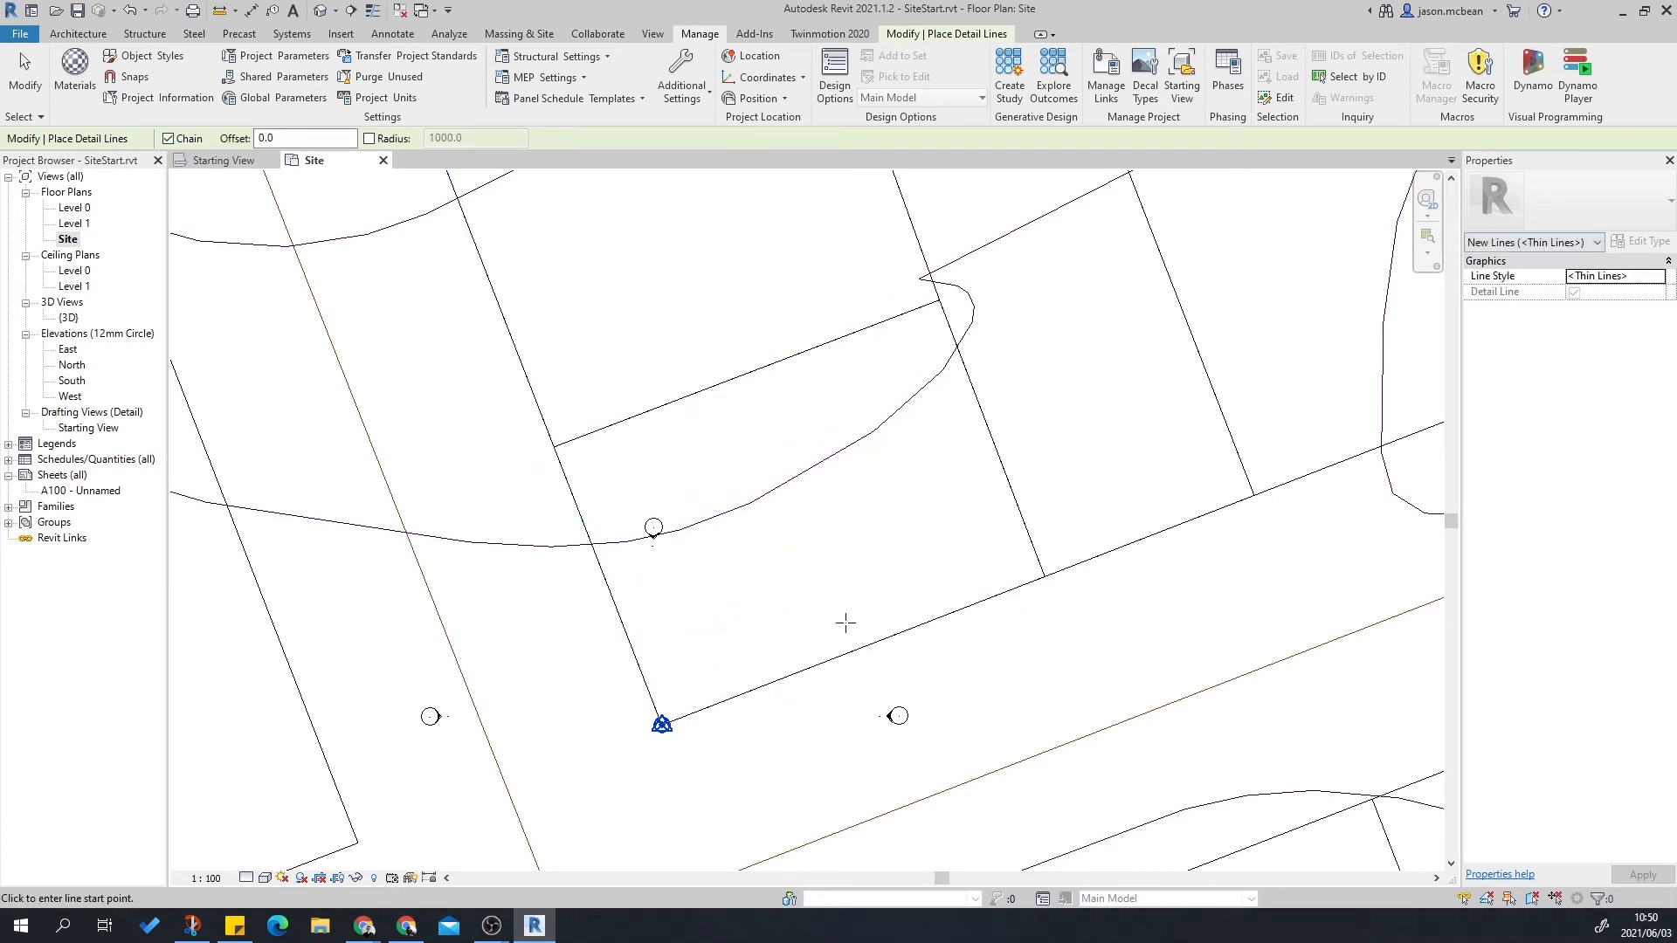
pyautogui.click(786, 676)
pyautogui.click(671, 399)
pyautogui.press('Escape')
pyautogui.press('Escape')
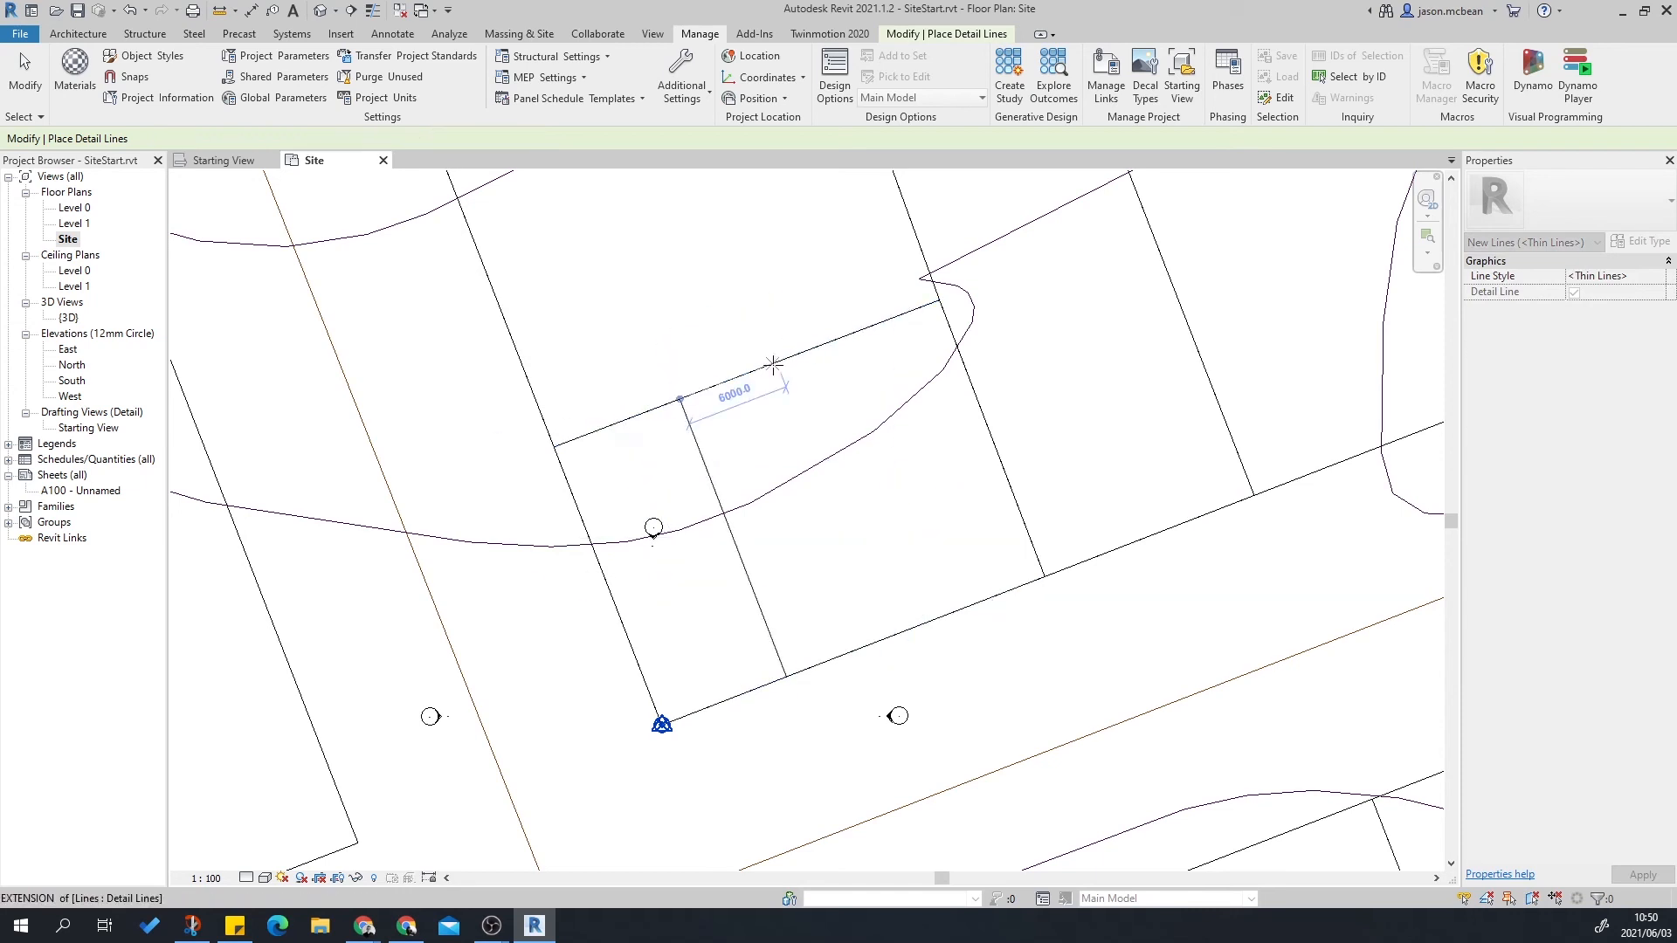
pyautogui.click(777, 363)
pyautogui.click(883, 640)
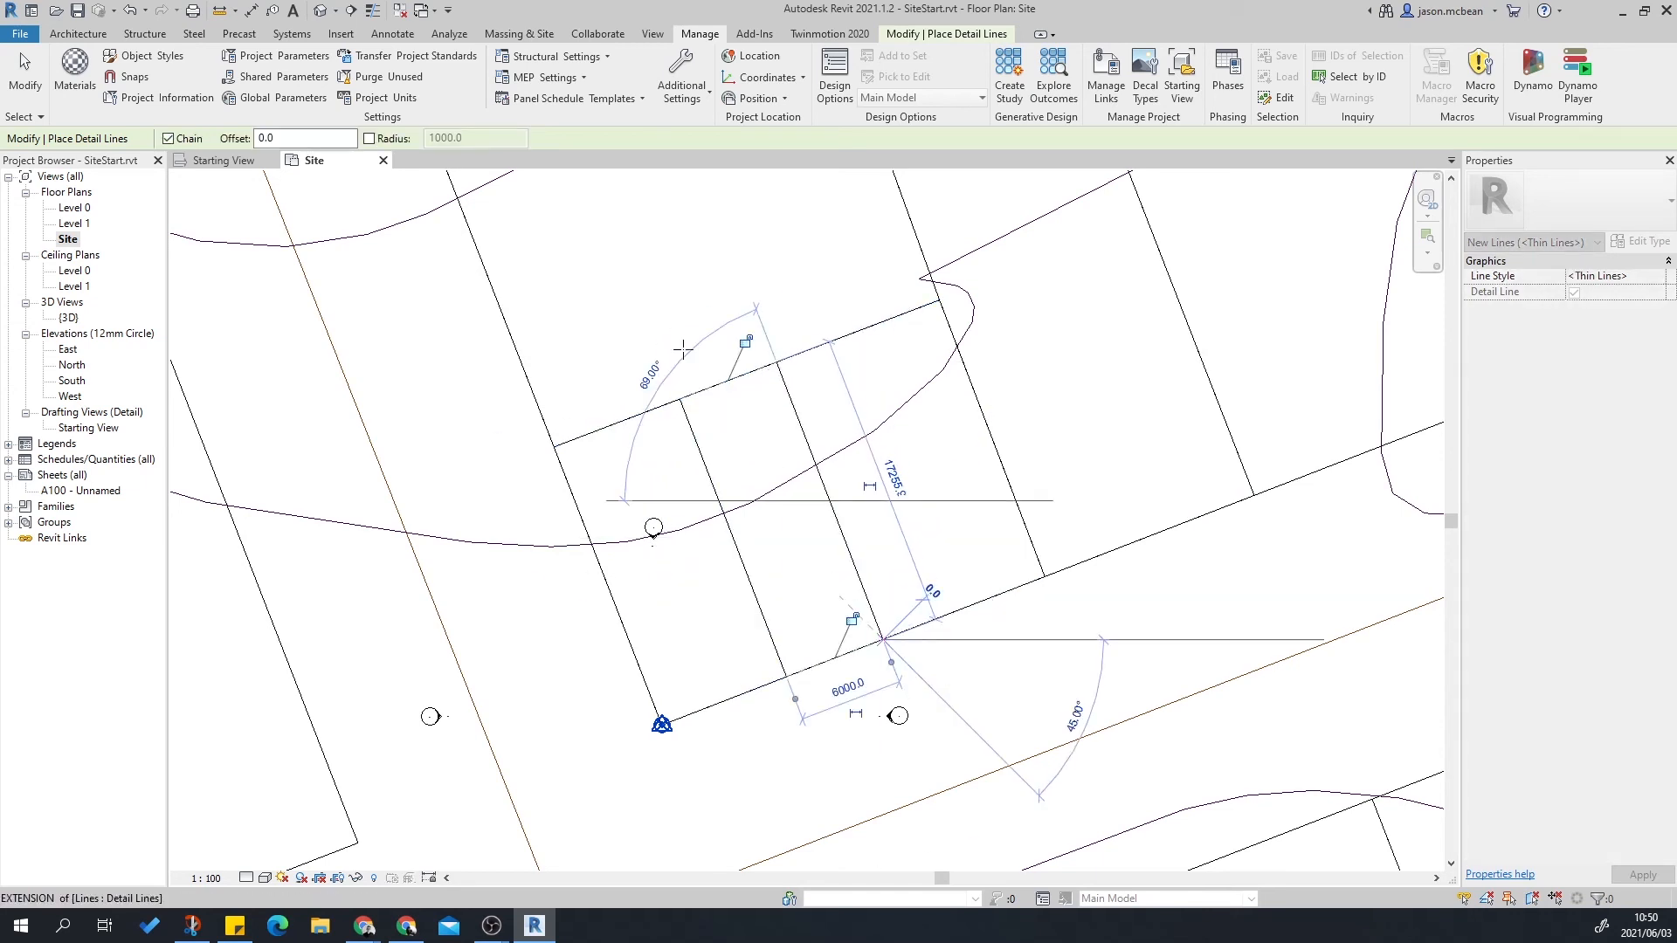
# Draw two crossing diagonal detail lines between the opposite ends of the parallel lines, snapping the second diagonal's lower end onto the corner.
pyautogui.click(680, 400)
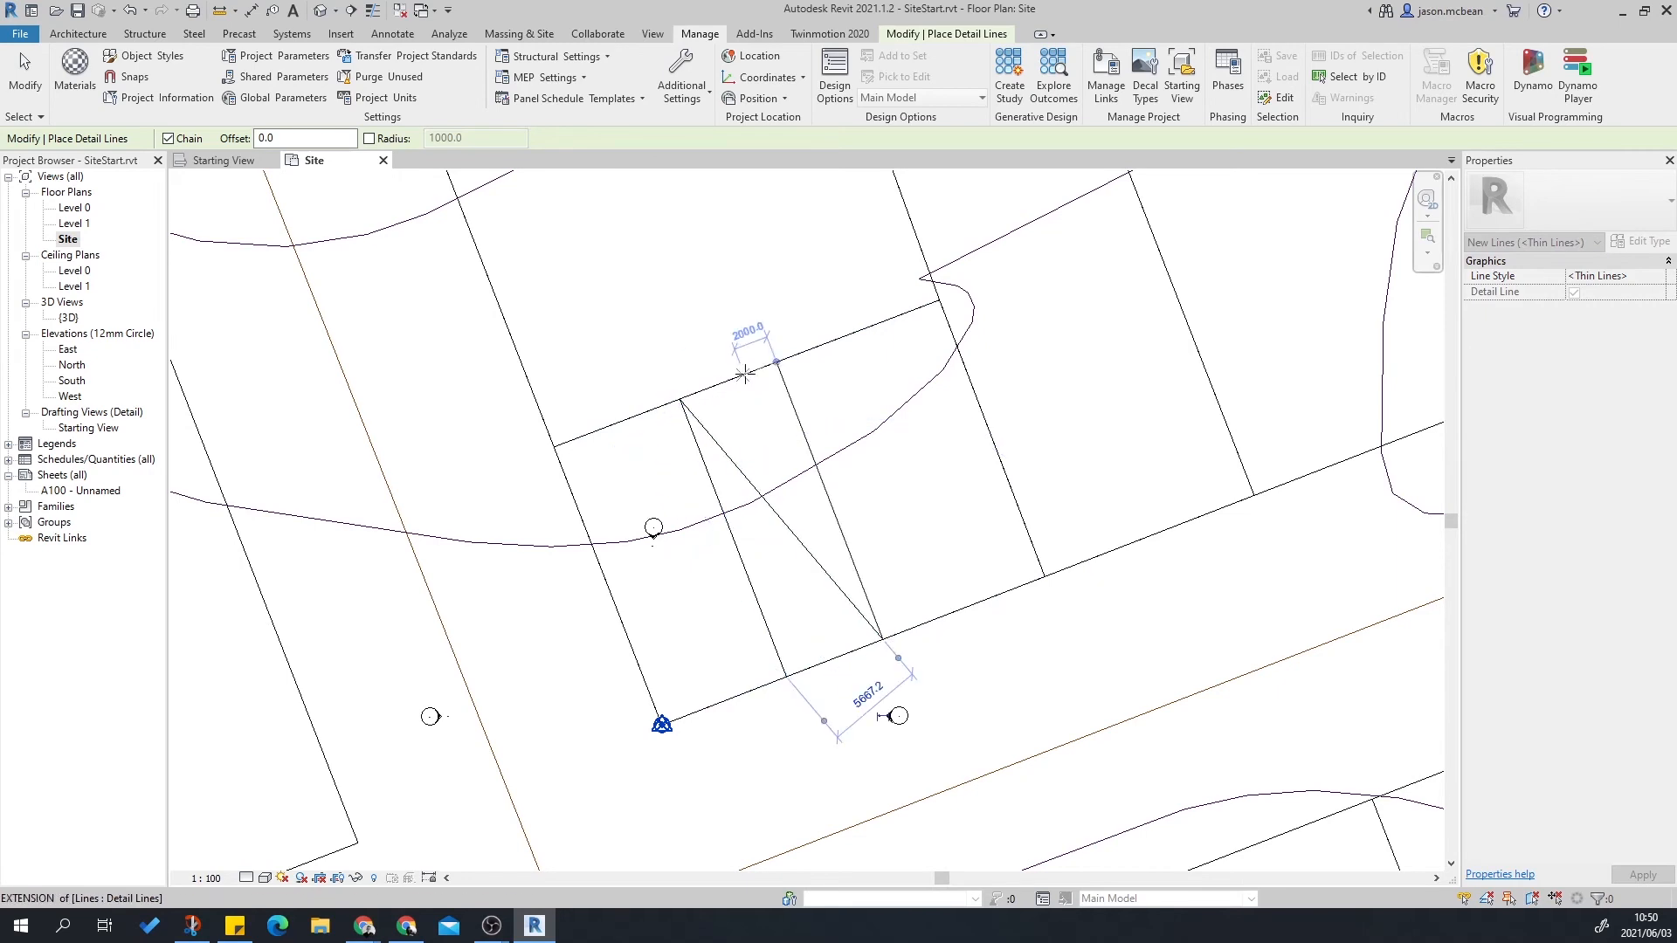
pyautogui.click(776, 363)
pyautogui.click(778, 672)
pyautogui.press('Escape')
pyautogui.press('Escape')
pyautogui.click(780, 678)
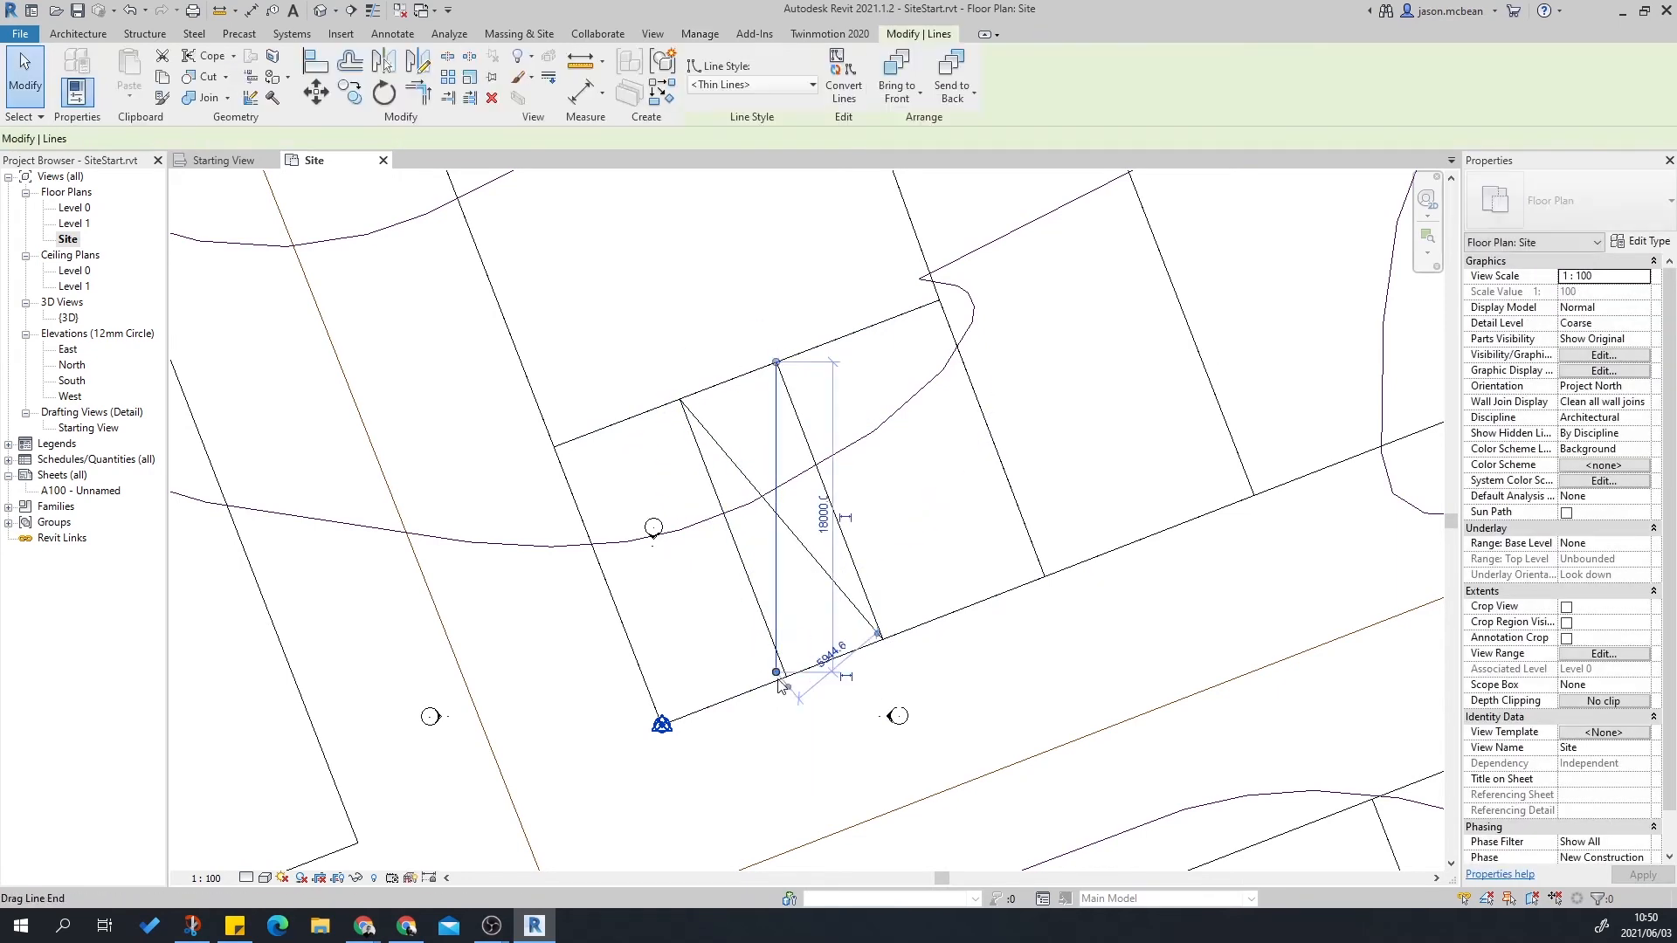
pyautogui.moveTo(798, 683); pyautogui.dragTo(786, 676)
pyautogui.press('Escape')
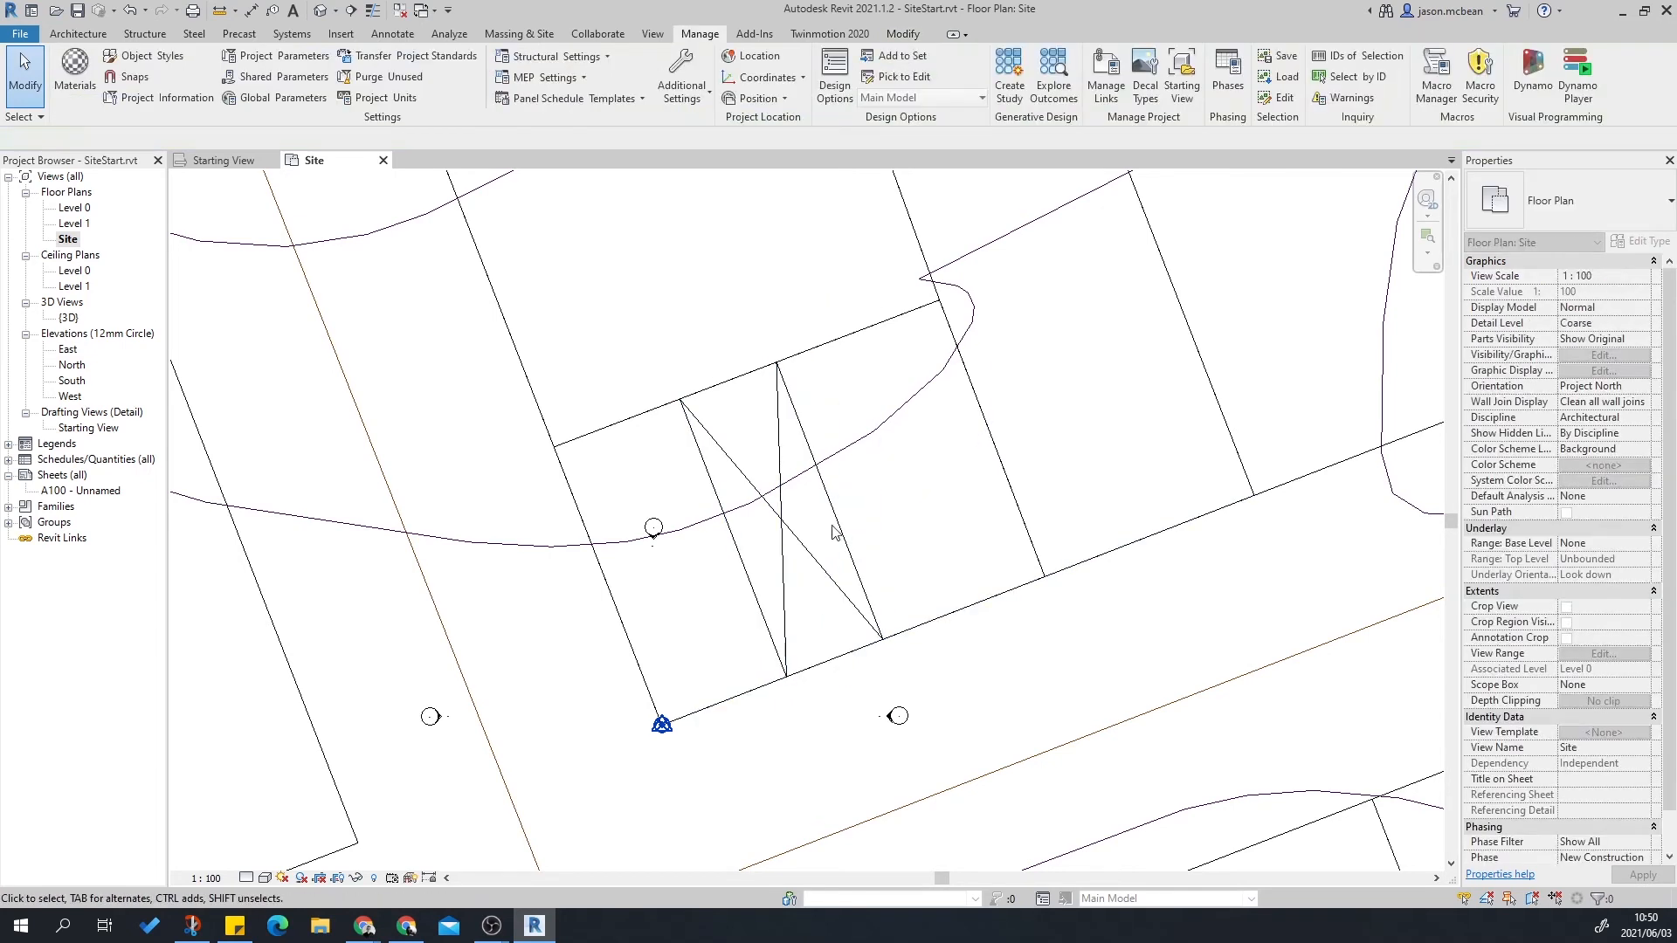
pyautogui.scroll(3, 813, 611)
pyautogui.scroll(-3, 777, 620)
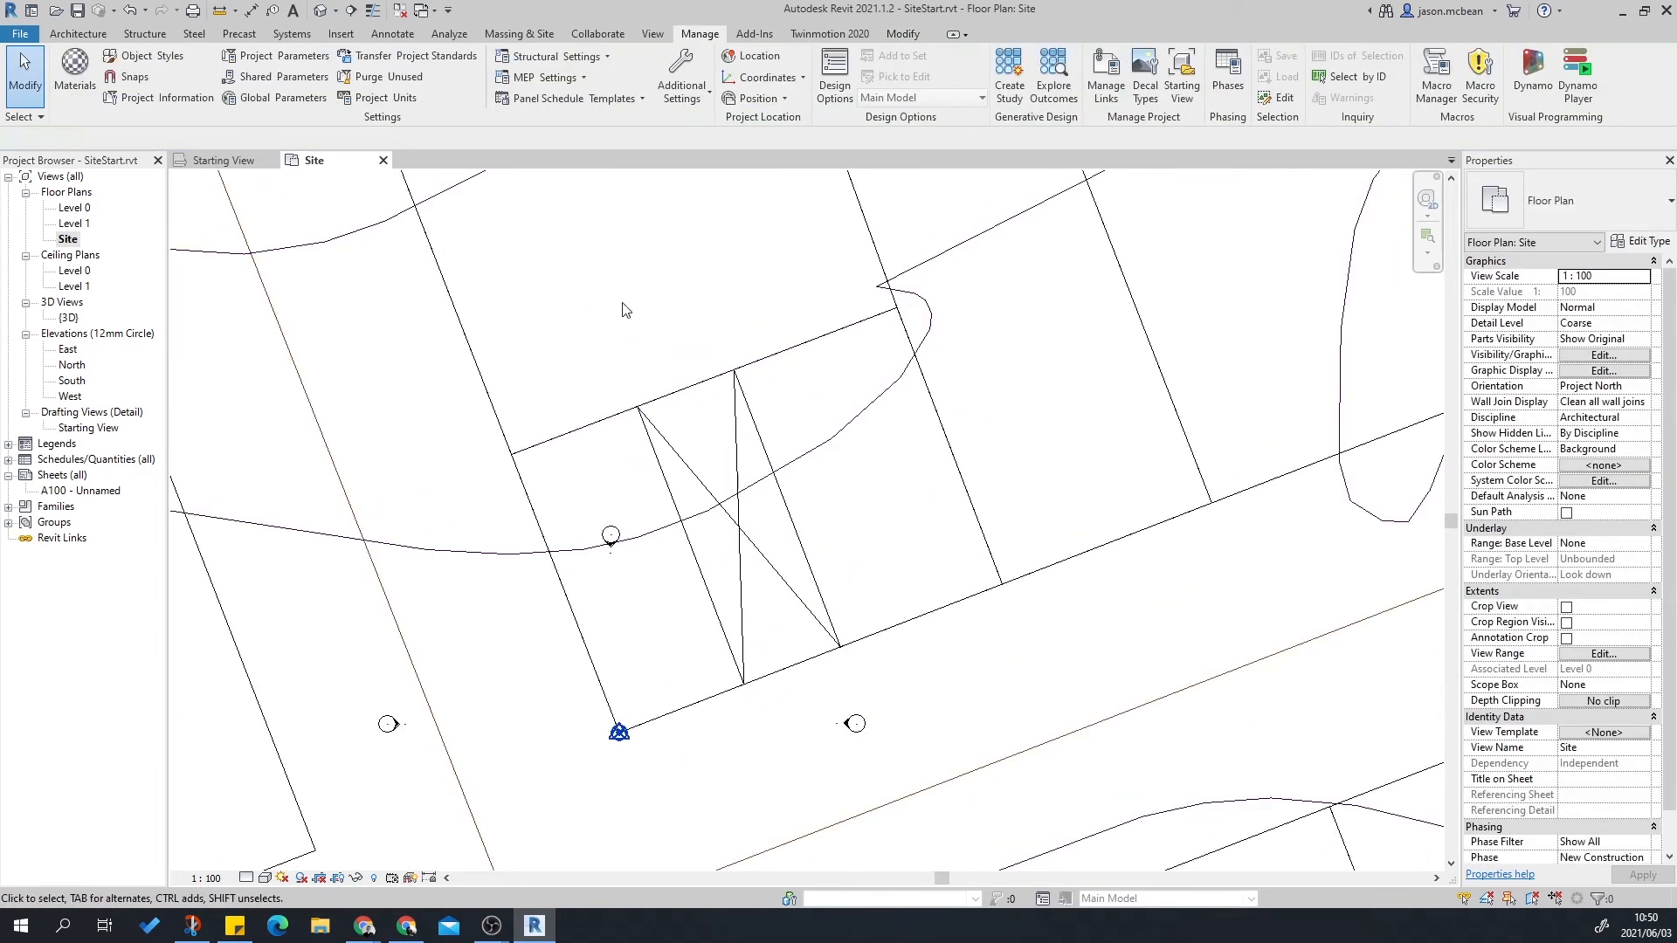
pyautogui.scroll(4, 775, 620)
pyautogui.scroll(-5, 801, 493)
pyautogui.scroll(4, 869, 690)
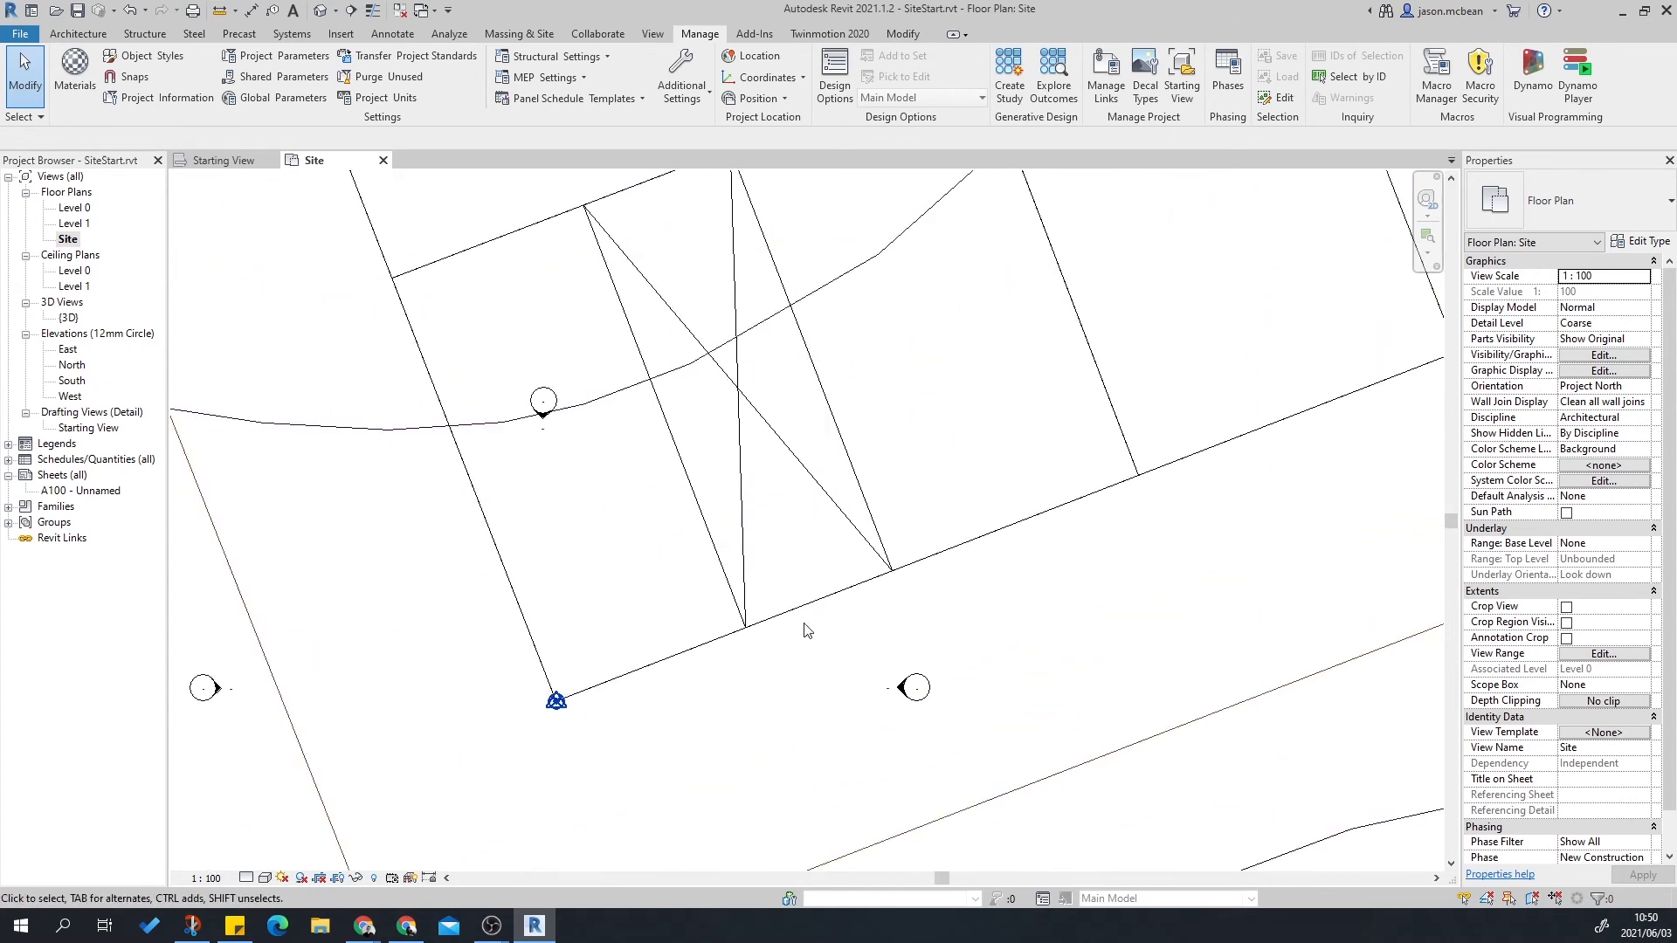
pyautogui.press('l')
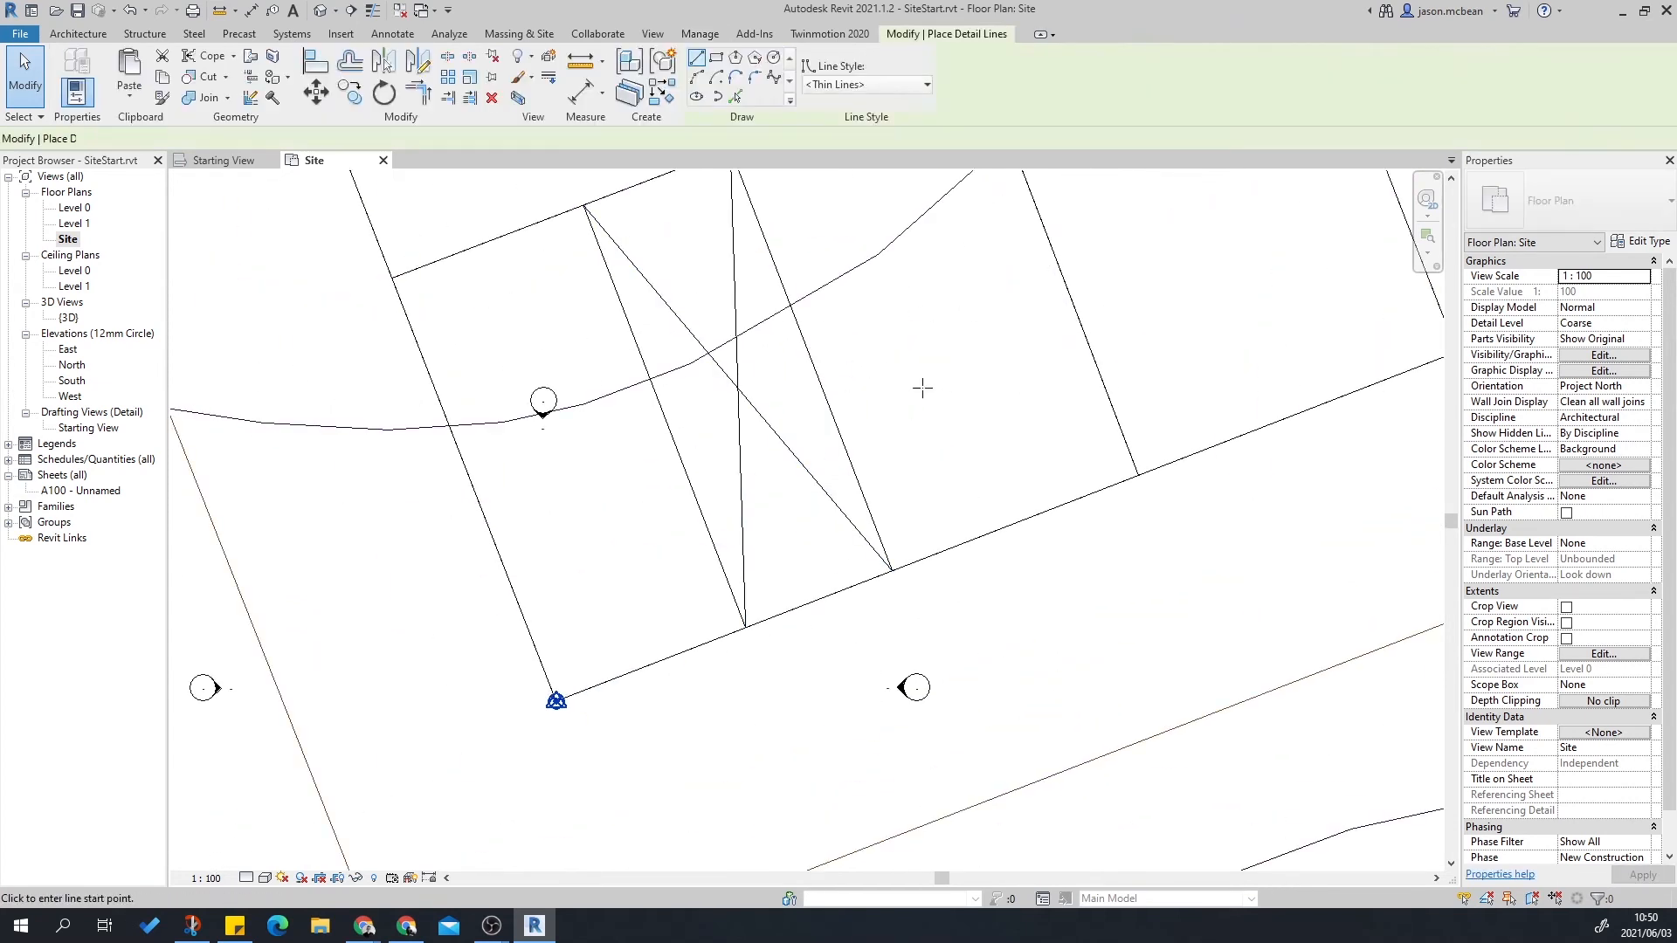
pyautogui.click(921, 387)
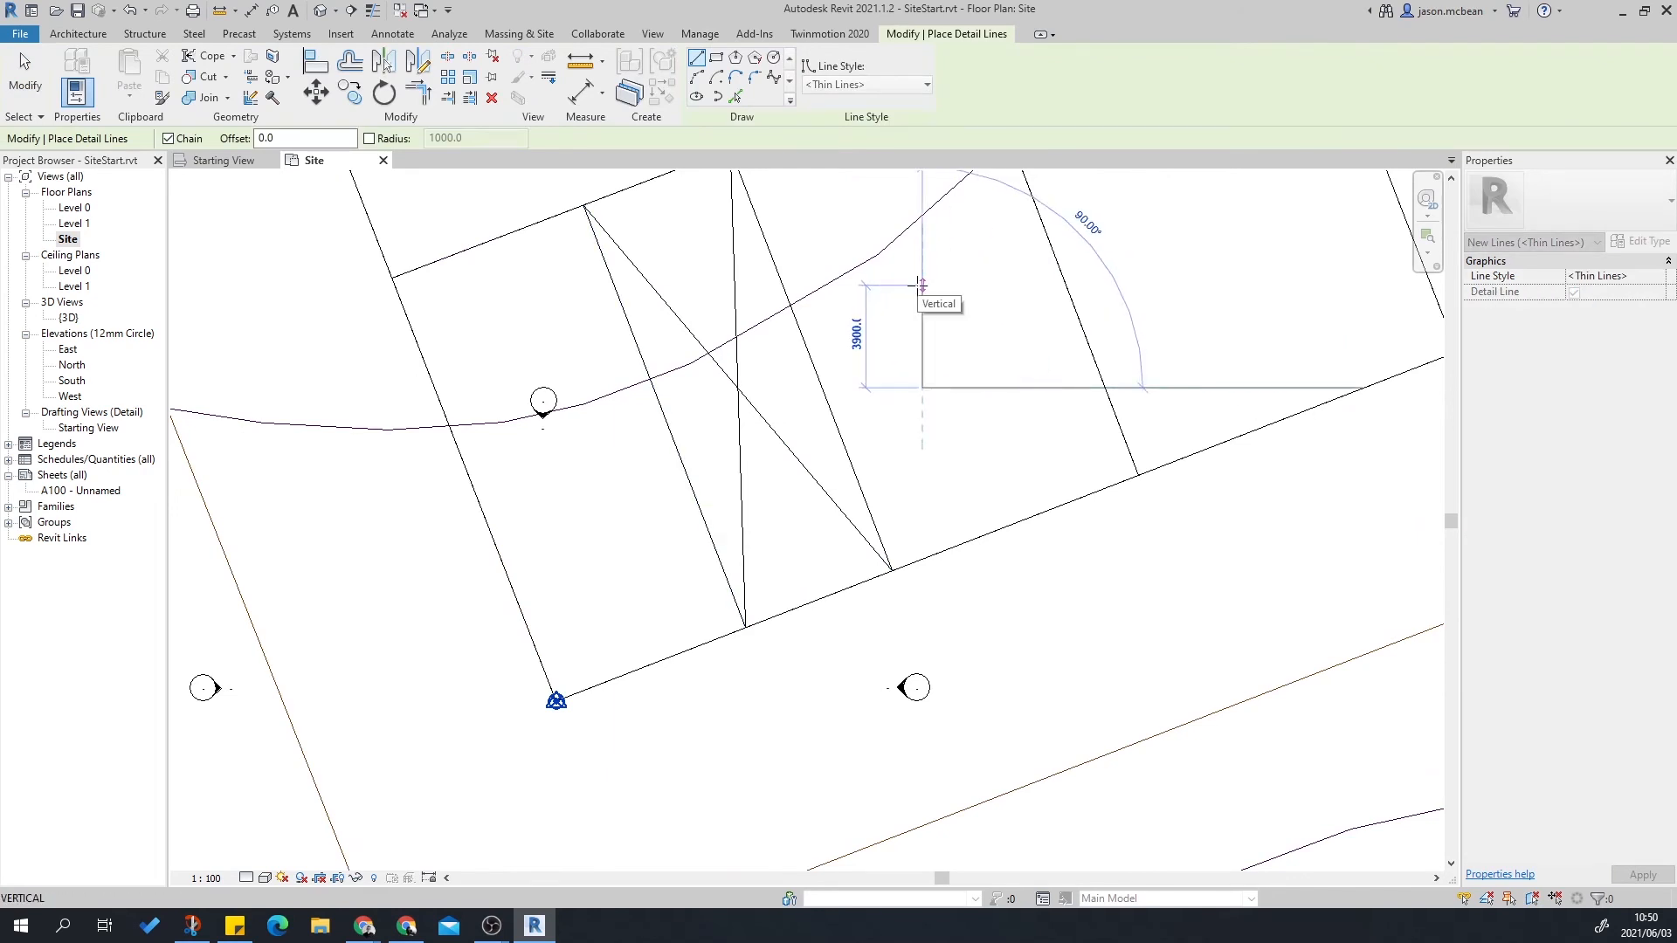
pyautogui.press('Escape')
pyautogui.press('Escape')
pyautogui.scroll(-3, 805, 486)
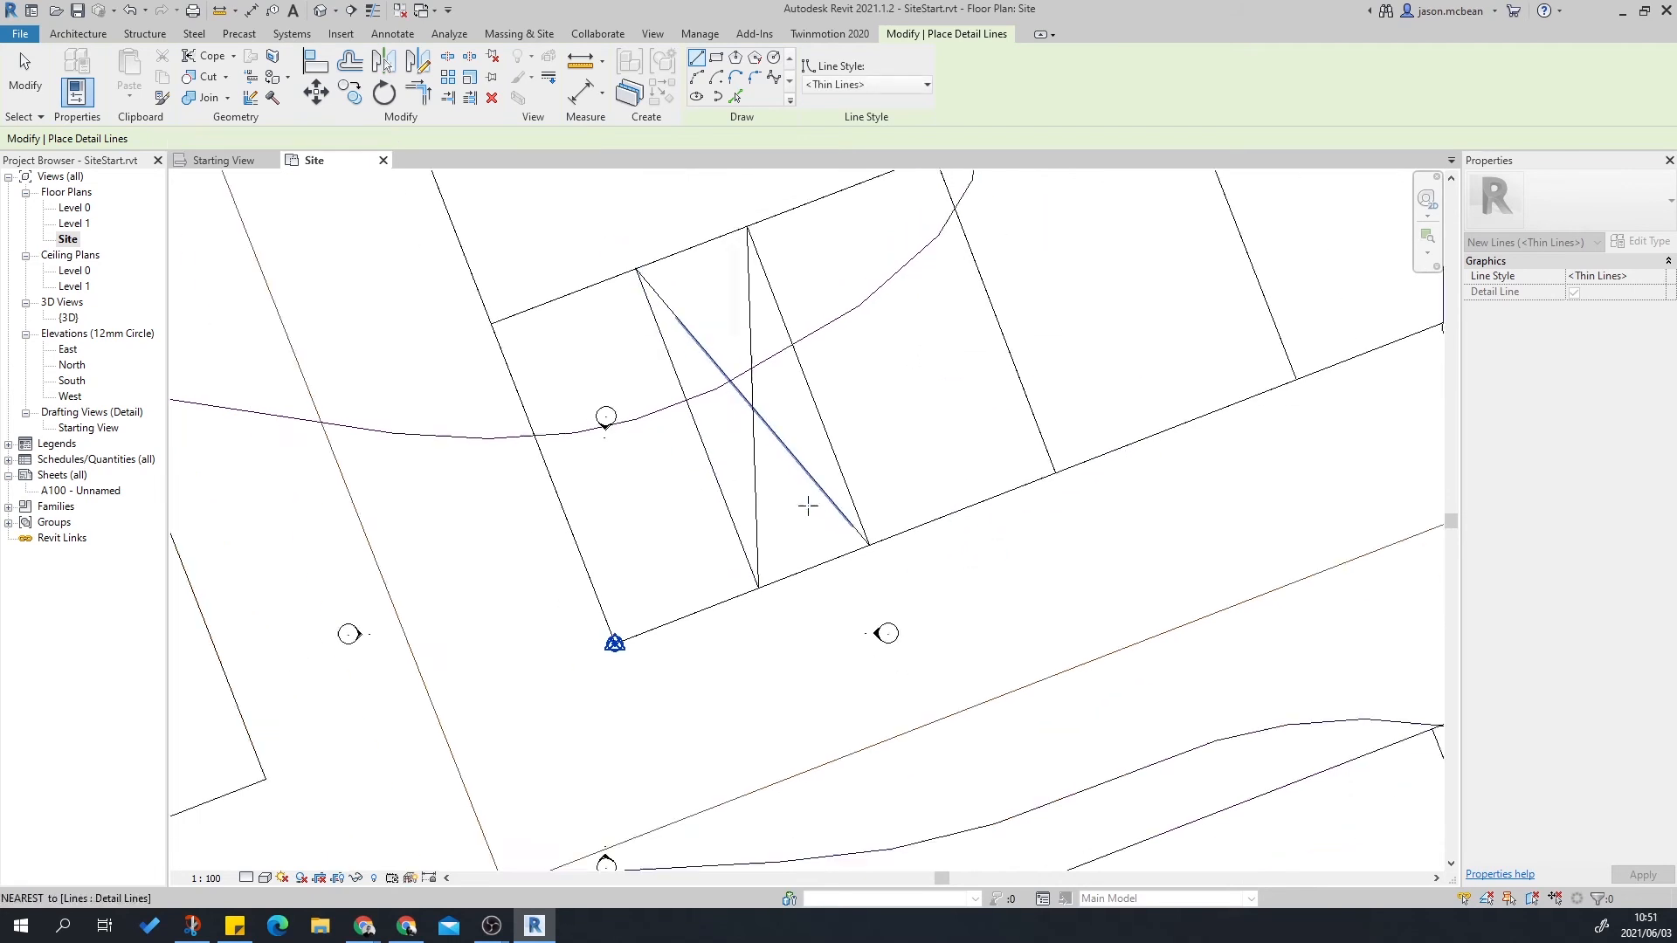
pyautogui.press('Escape')
pyautogui.scroll(-2, 611, 471)
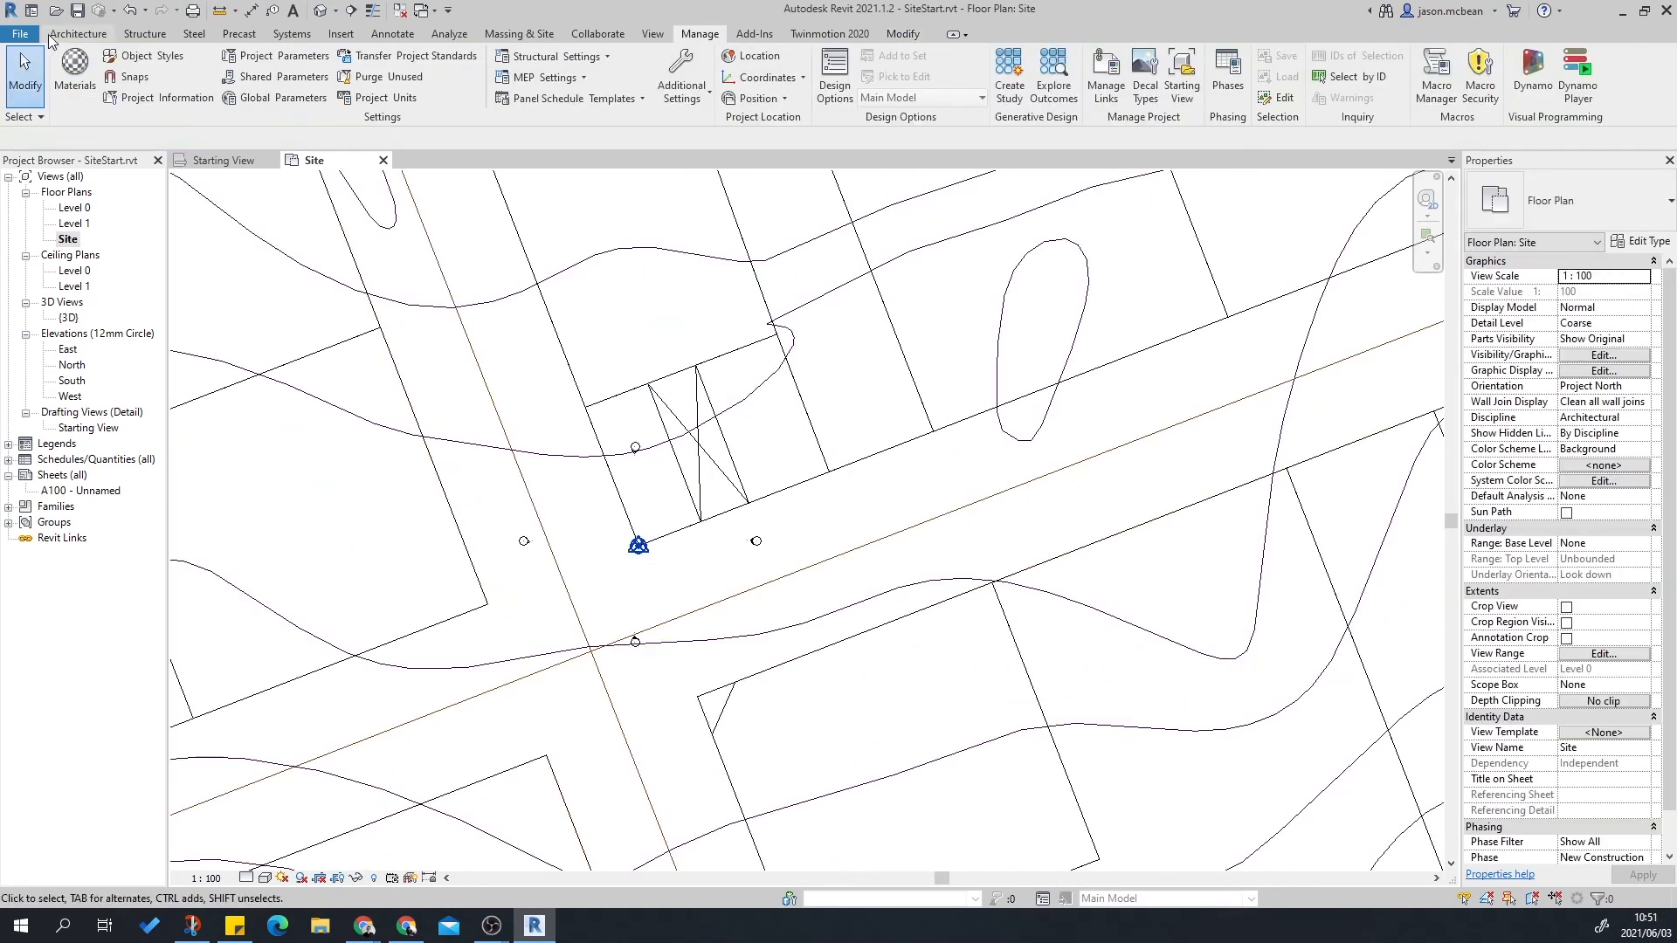
# Create a reference plane by picking the corner lot's west boundary line running north from the base point.
pyautogui.click(75, 34)
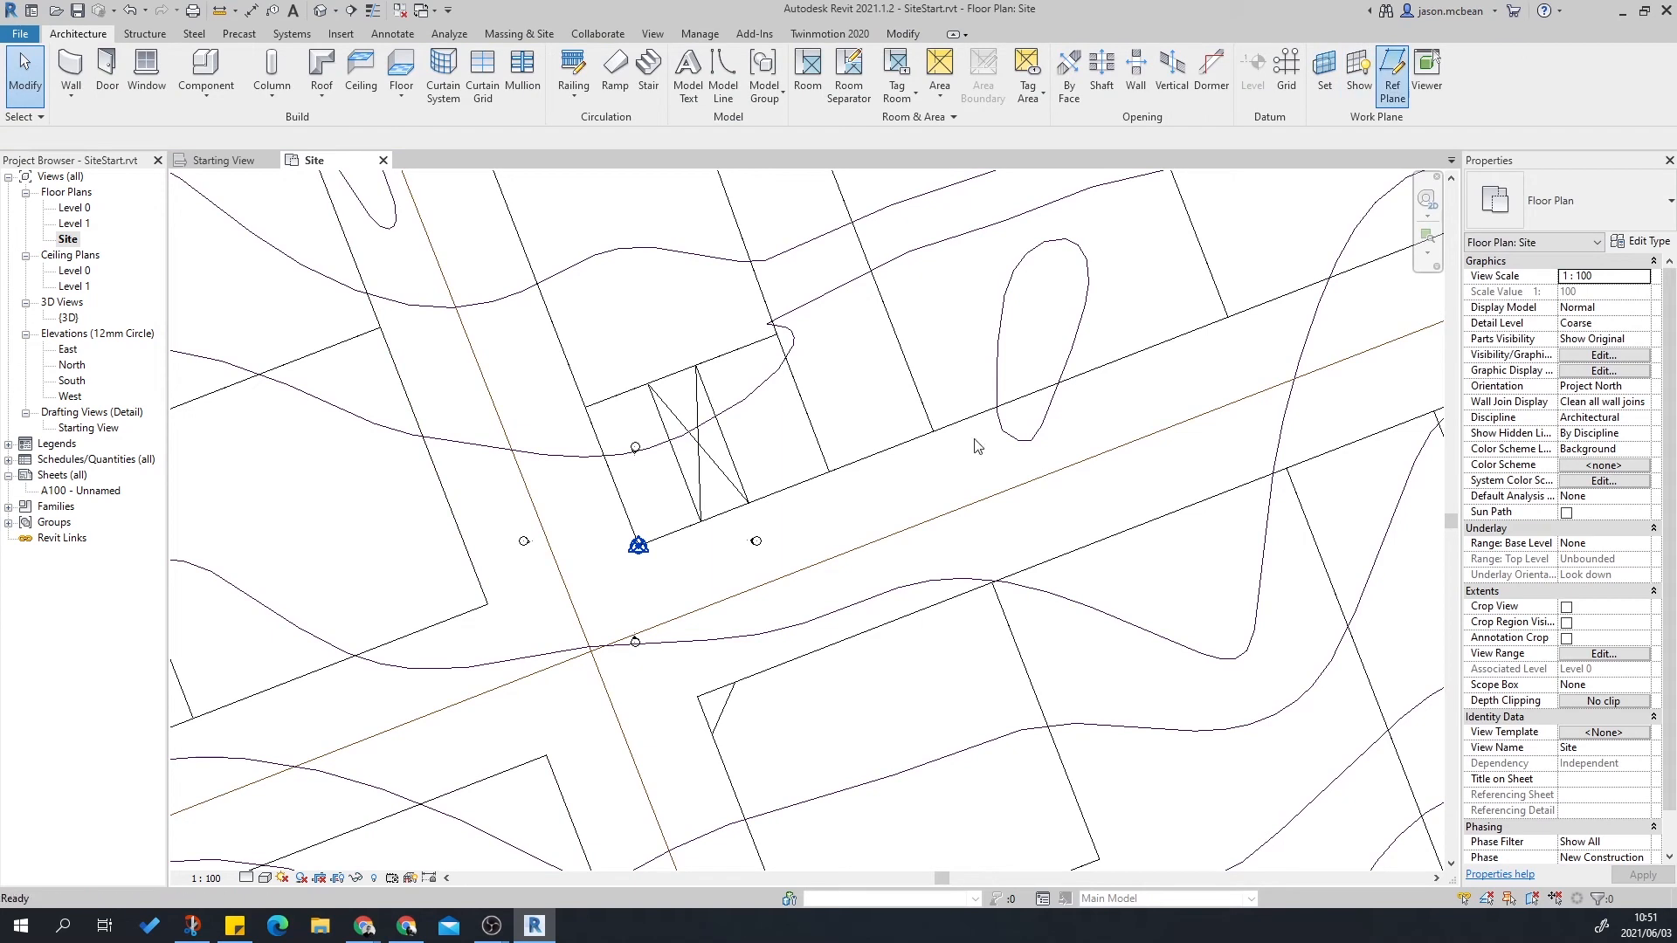
pyautogui.click(1390, 73)
pyautogui.click(638, 545)
pyautogui.press('Escape')
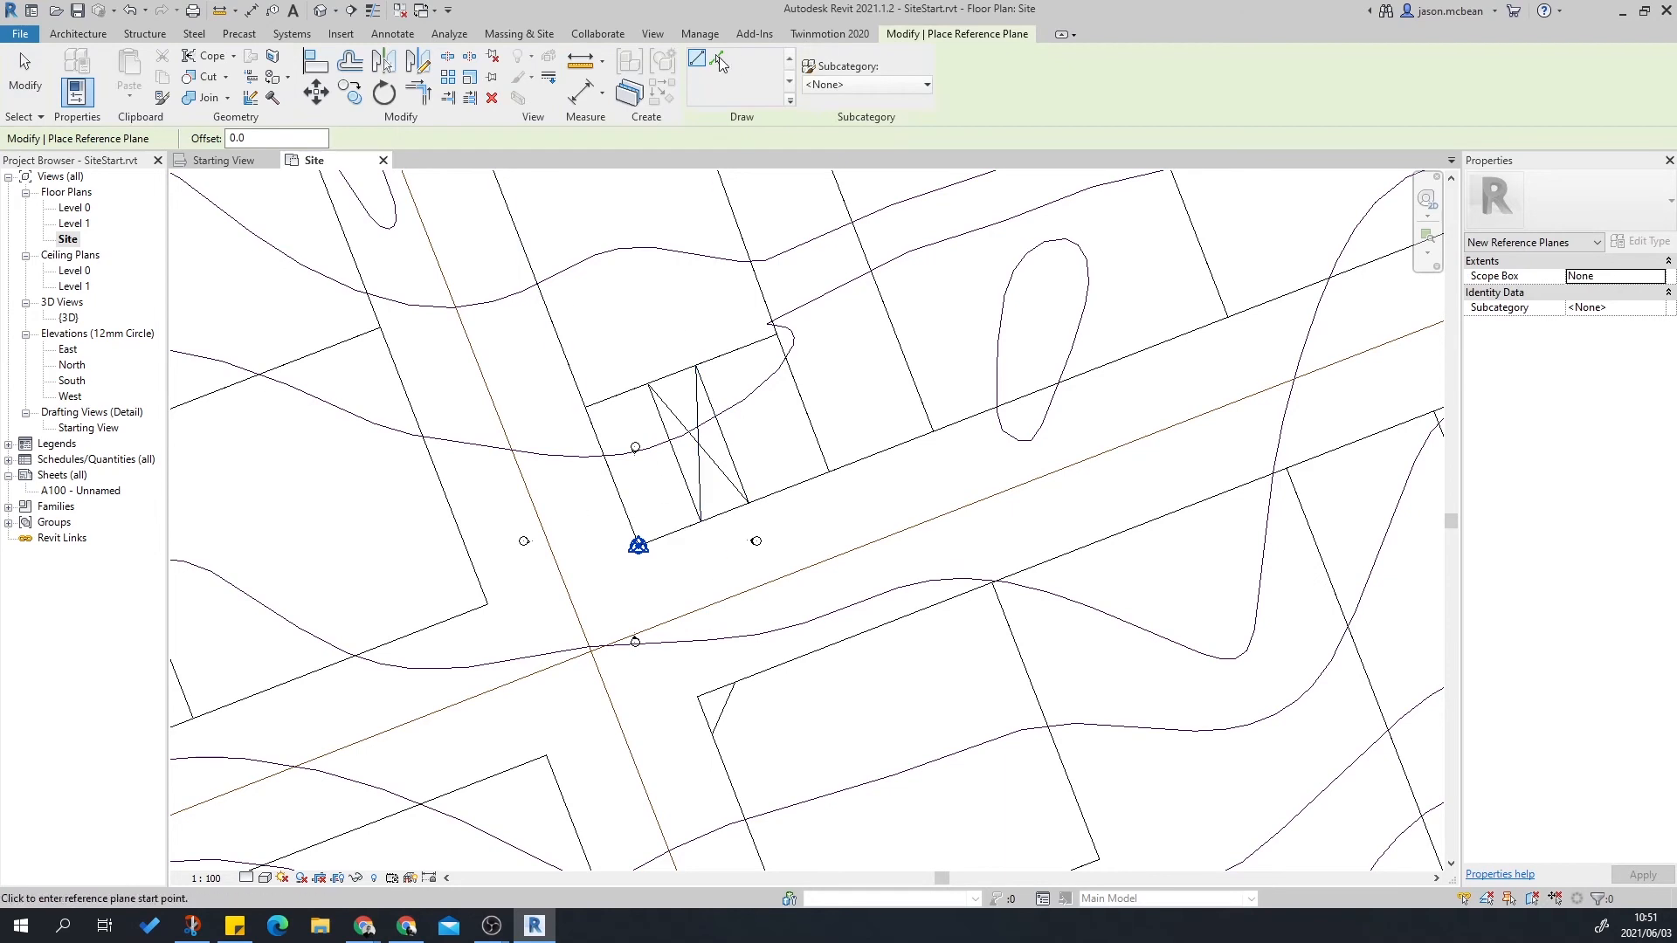
pyautogui.click(716, 59)
pyautogui.click(569, 367)
pyautogui.scroll(-1, 849, 603)
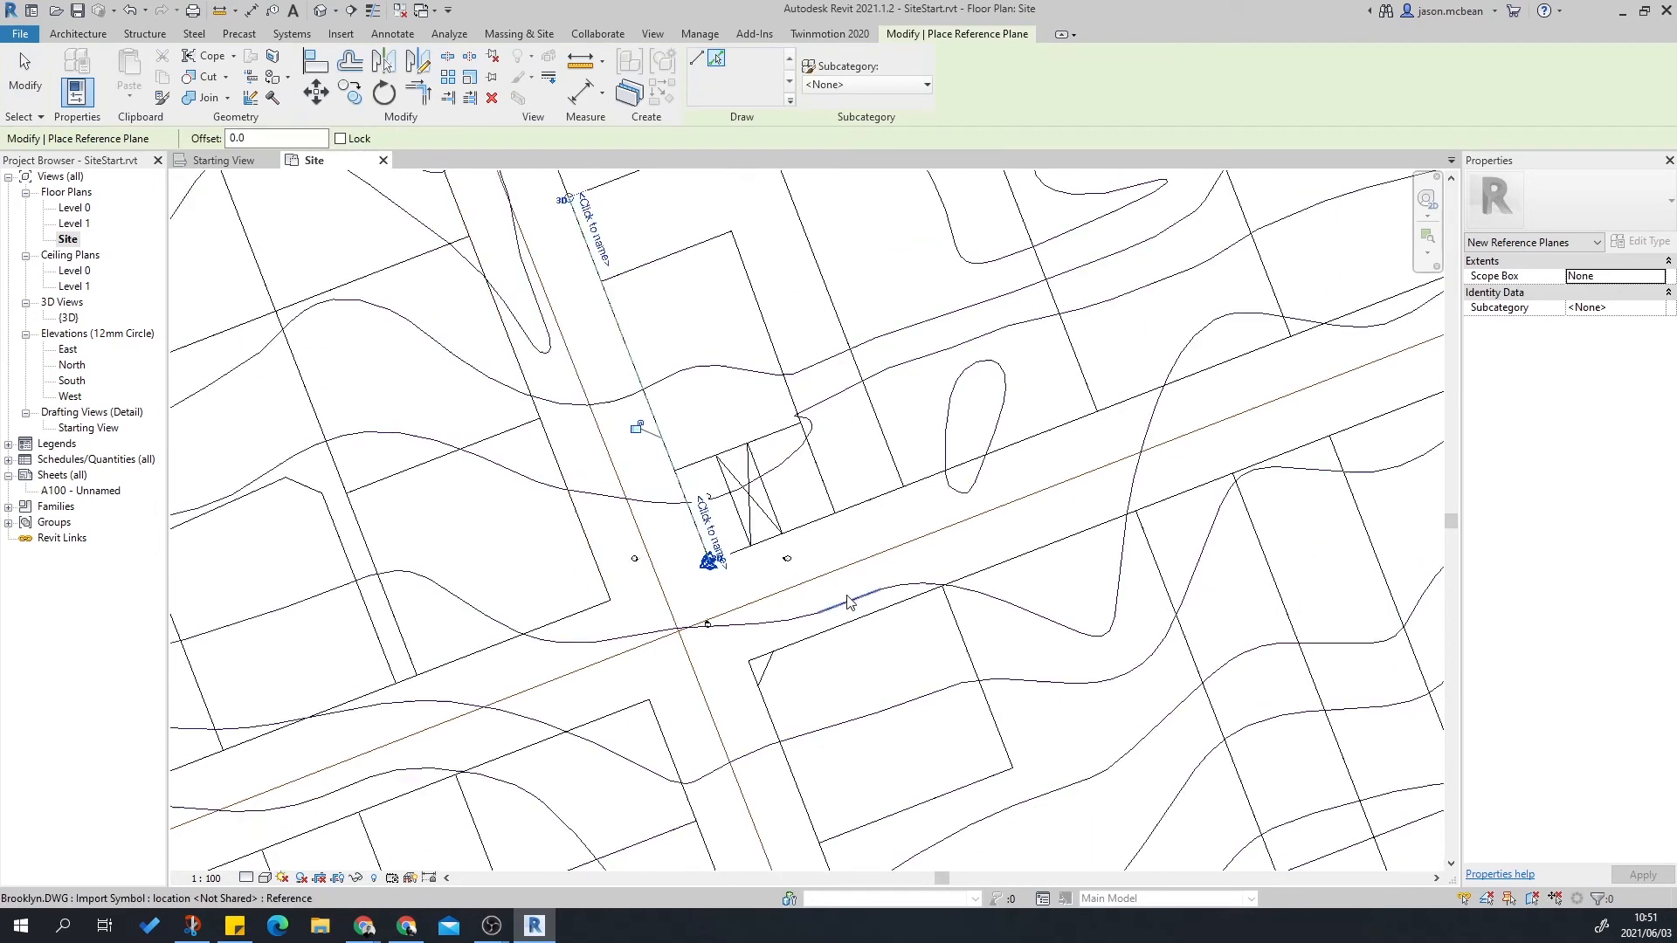
# Pick the boundary segment north of the corner lot as a reference plane and stretch its north end well beyond the site.
pyautogui.scroll(-3, 849, 603)
pyautogui.scroll(2, 688, 361)
pyautogui.press('Tab')
pyautogui.press('Tab')
pyautogui.press('Tab')
pyautogui.press('Tab')
pyautogui.press('Tab')
pyautogui.press('Tab')
pyautogui.press('Tab')
pyautogui.press('Tab')
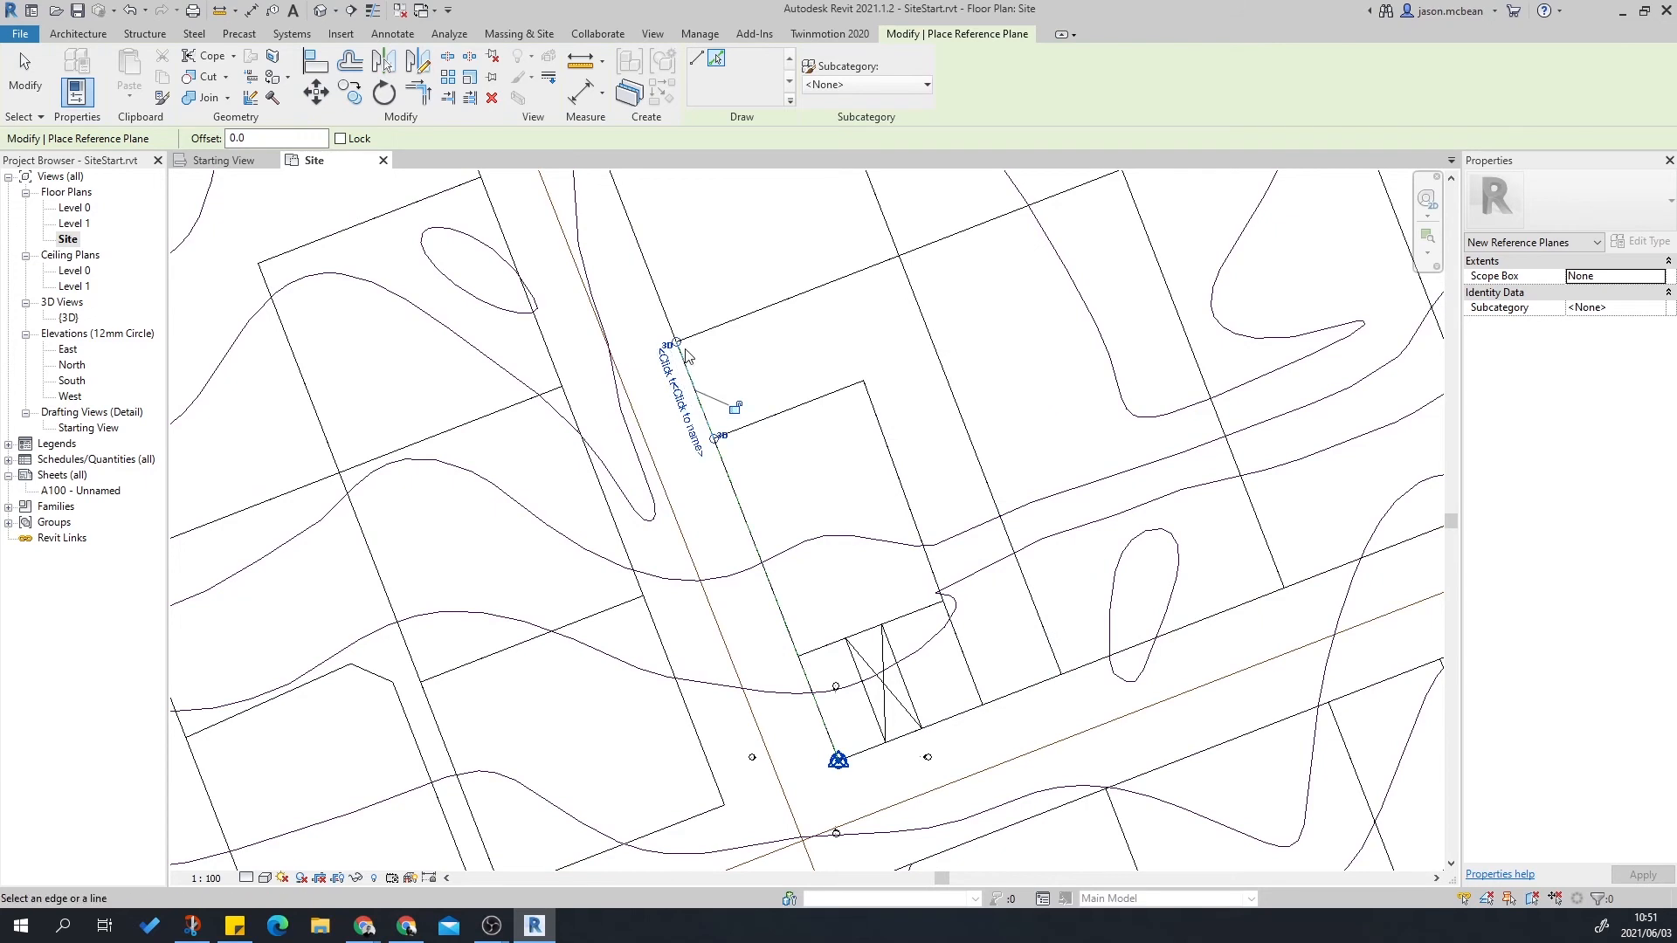
pyautogui.scroll(-5, 708, 385)
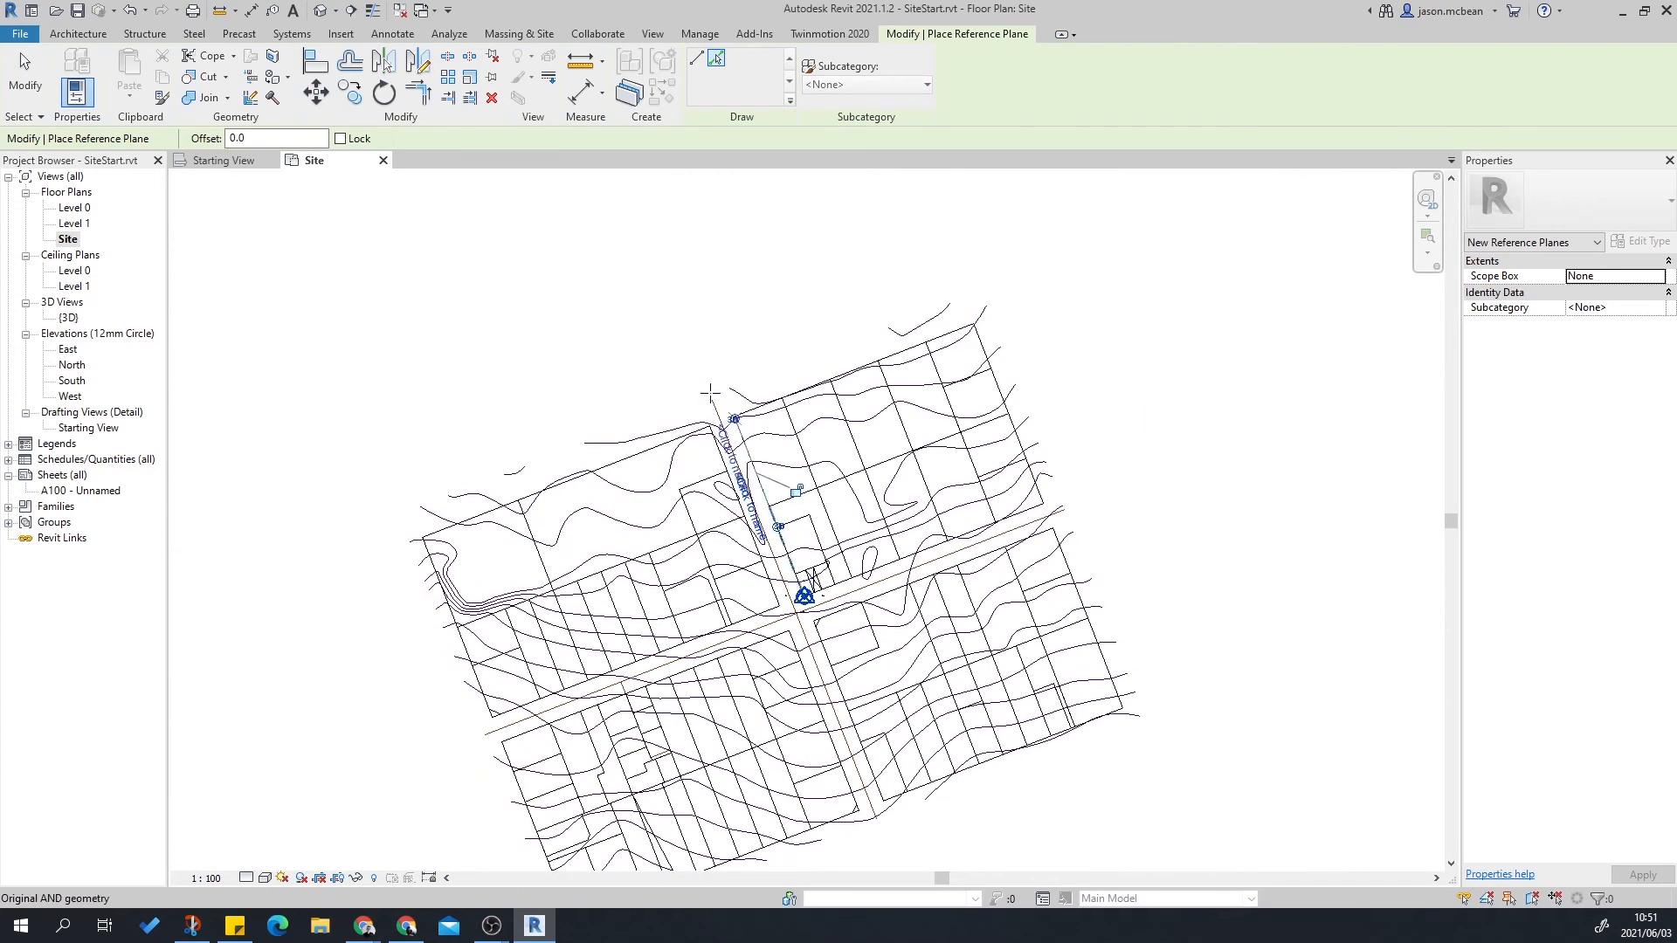
pyautogui.click(654, 238)
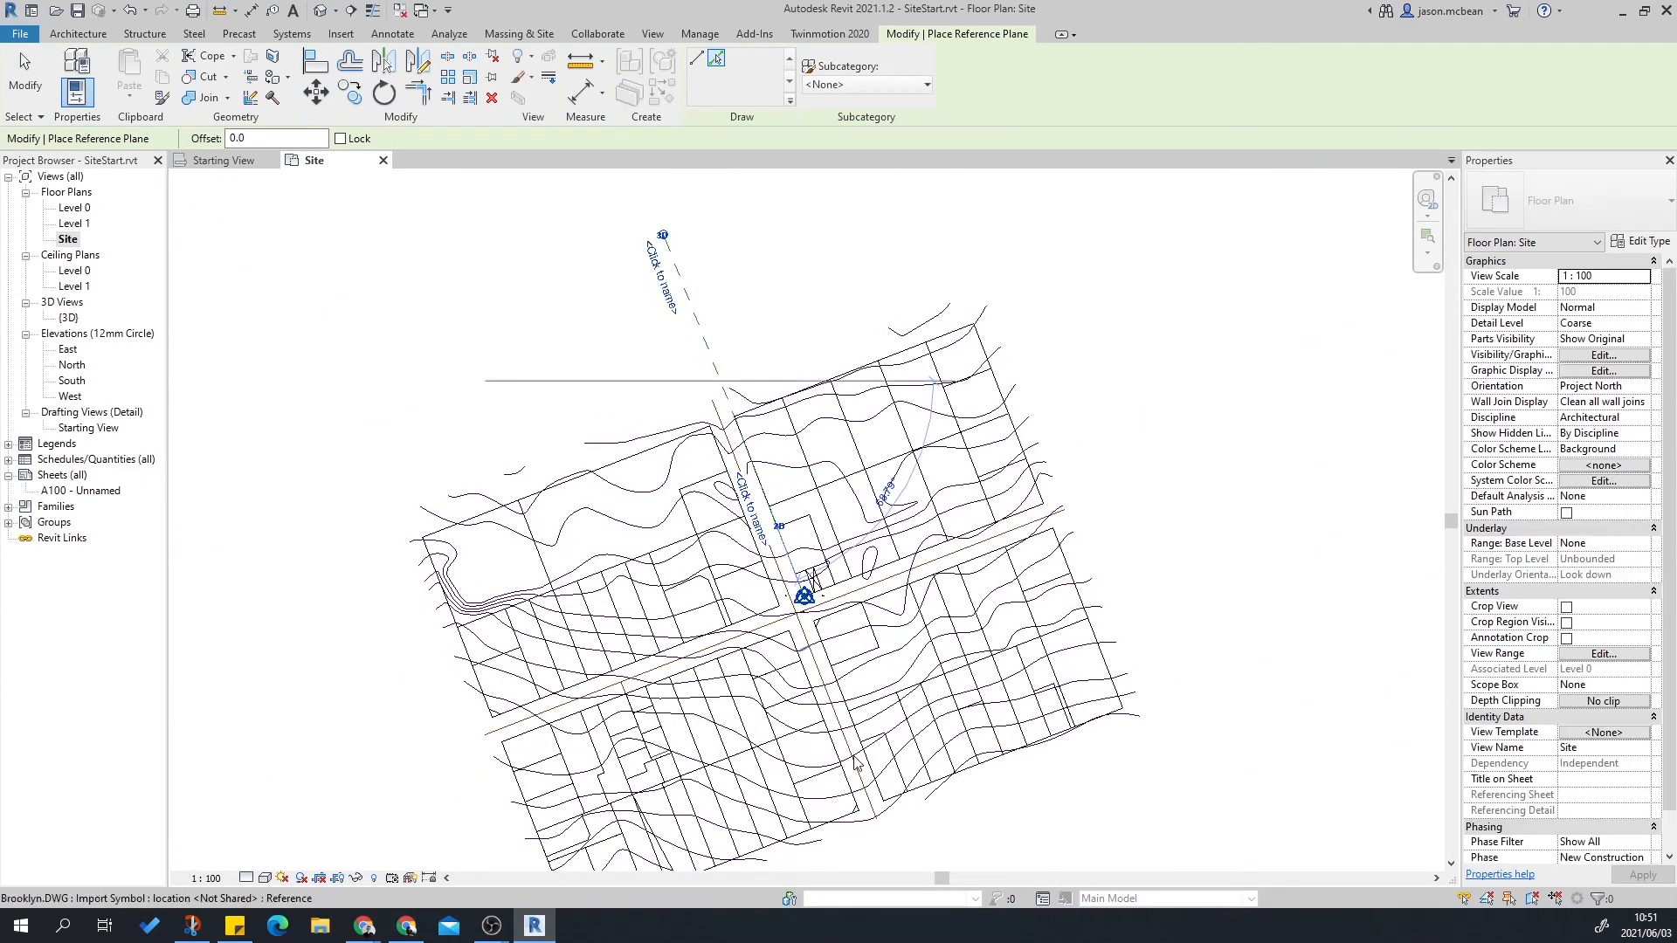
pyautogui.press('Escape')
pyautogui.press('Escape')
pyautogui.scroll(3, 748, 296)
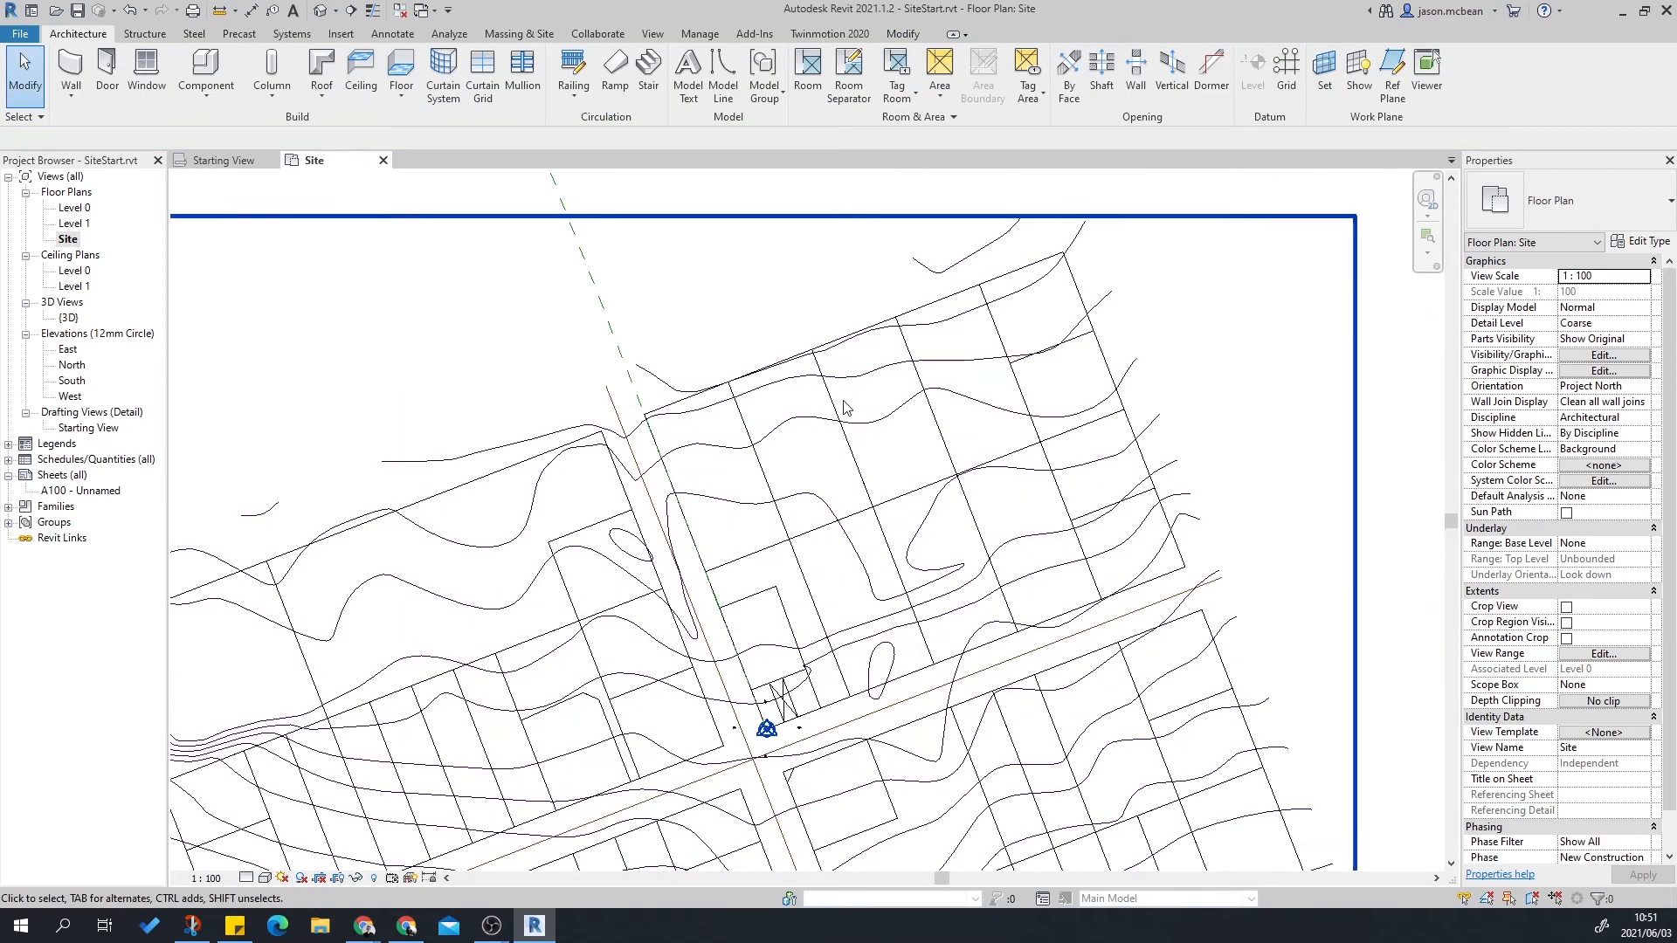
# Keep the Site view on Project North and rotate the project by aligning the reference plane to the nearest axis.
pyautogui.click(1641, 391)
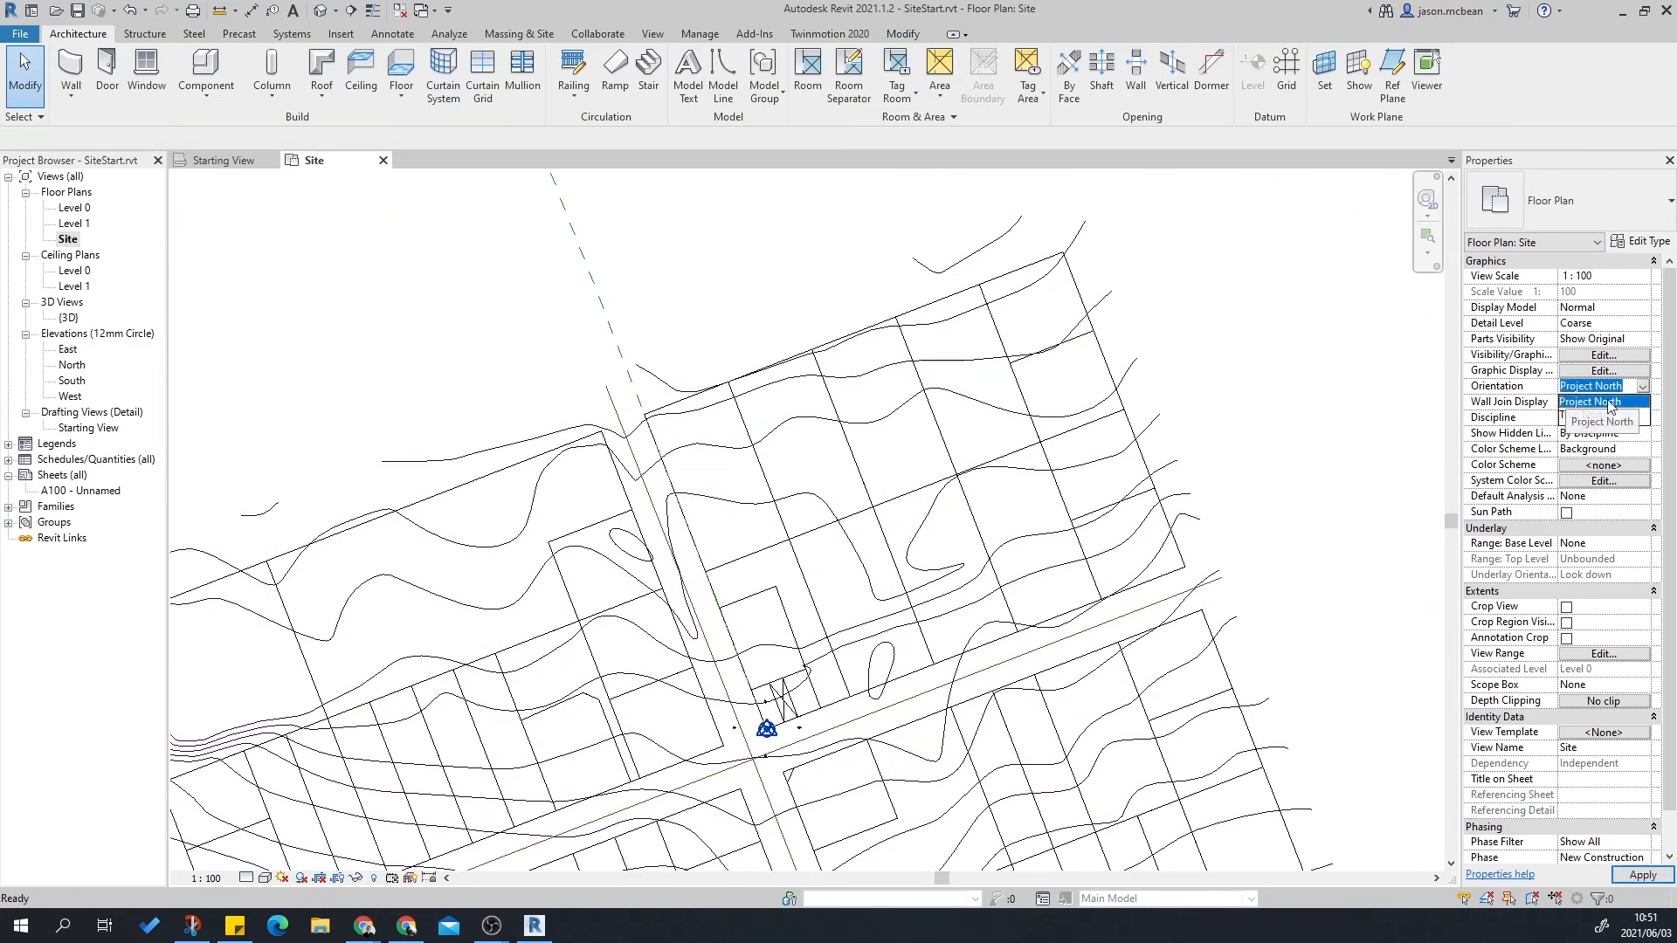
pyautogui.click(1616, 403)
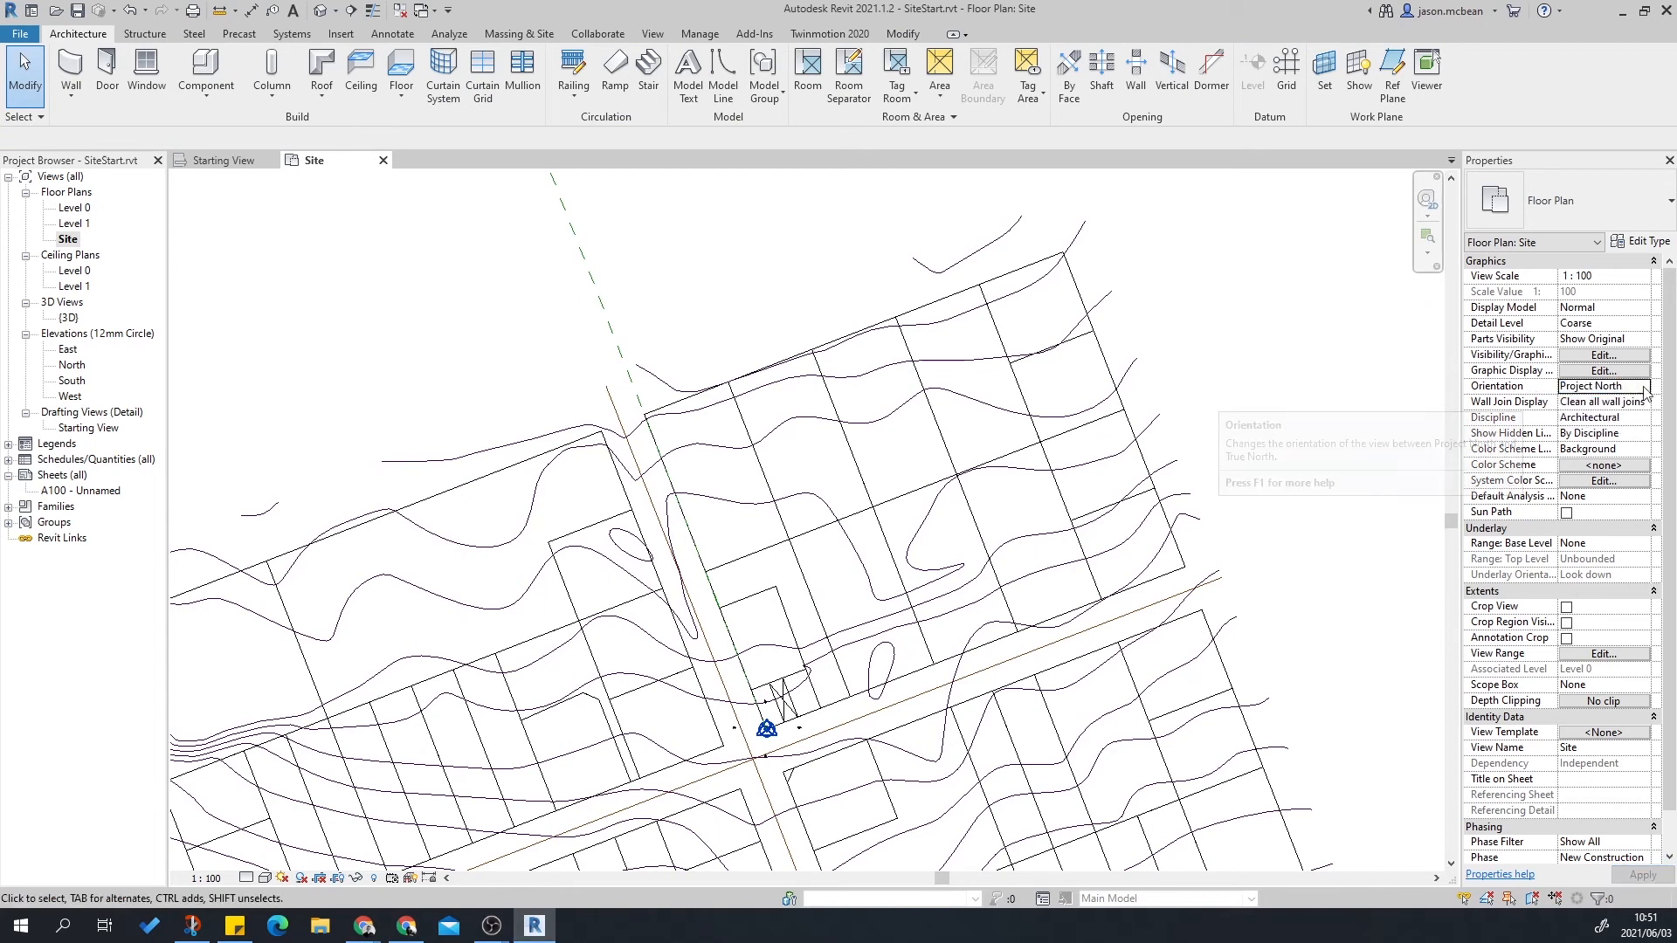
pyautogui.click(698, 34)
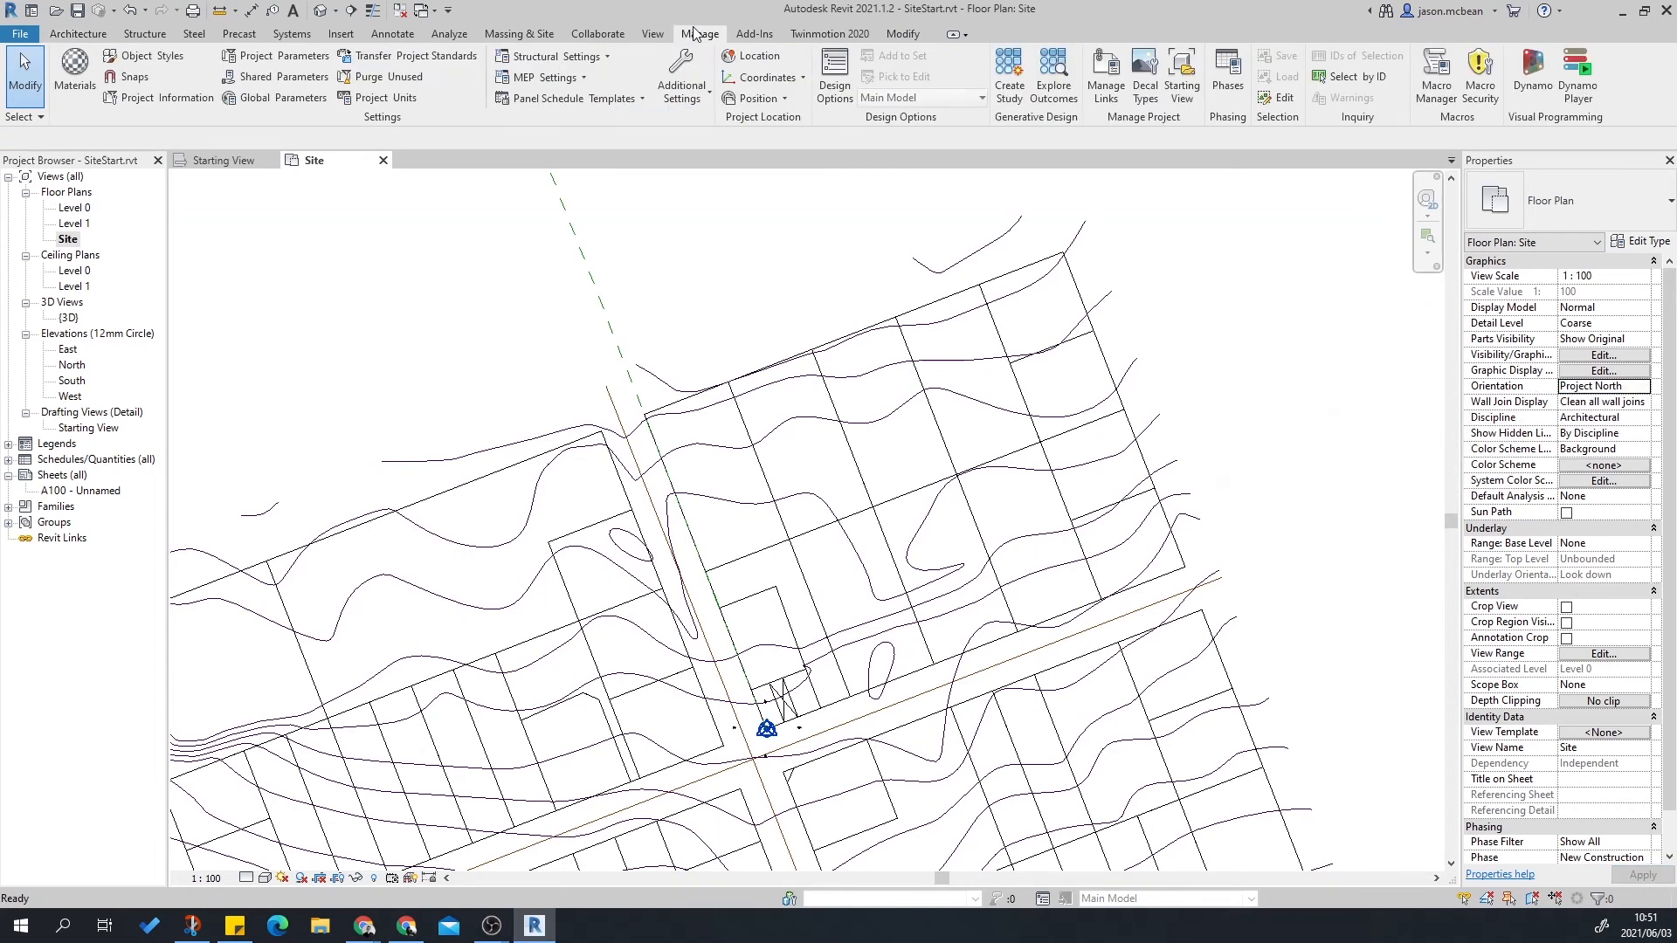
pyautogui.click(786, 107)
pyautogui.click(717, 240)
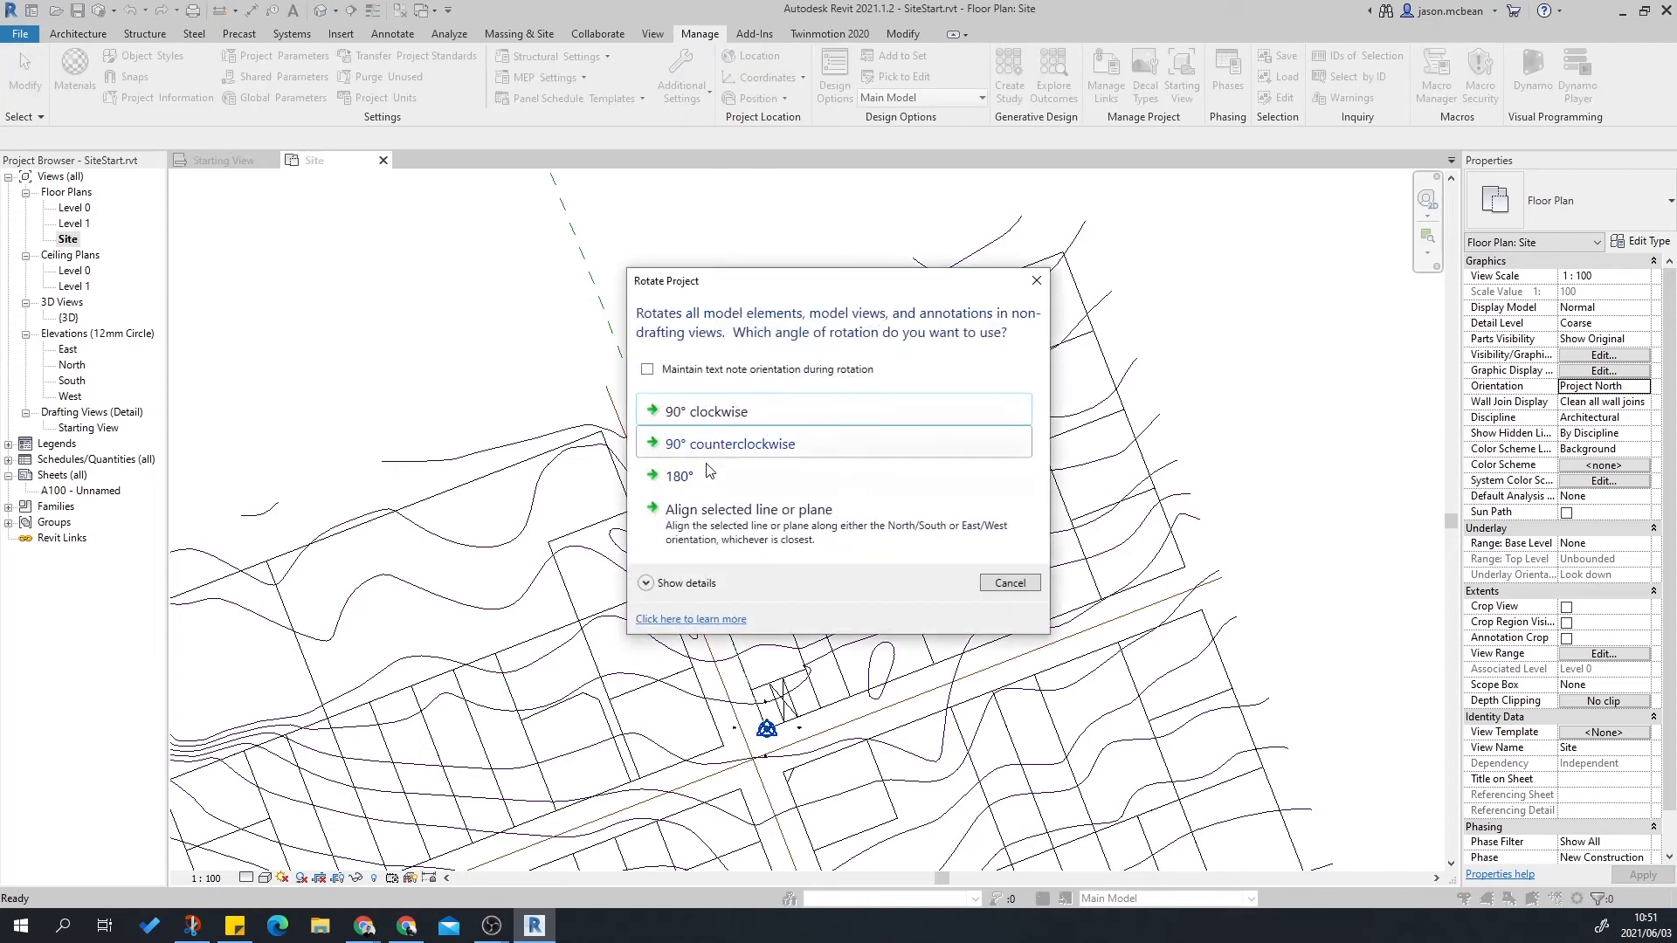
pyautogui.click(690, 523)
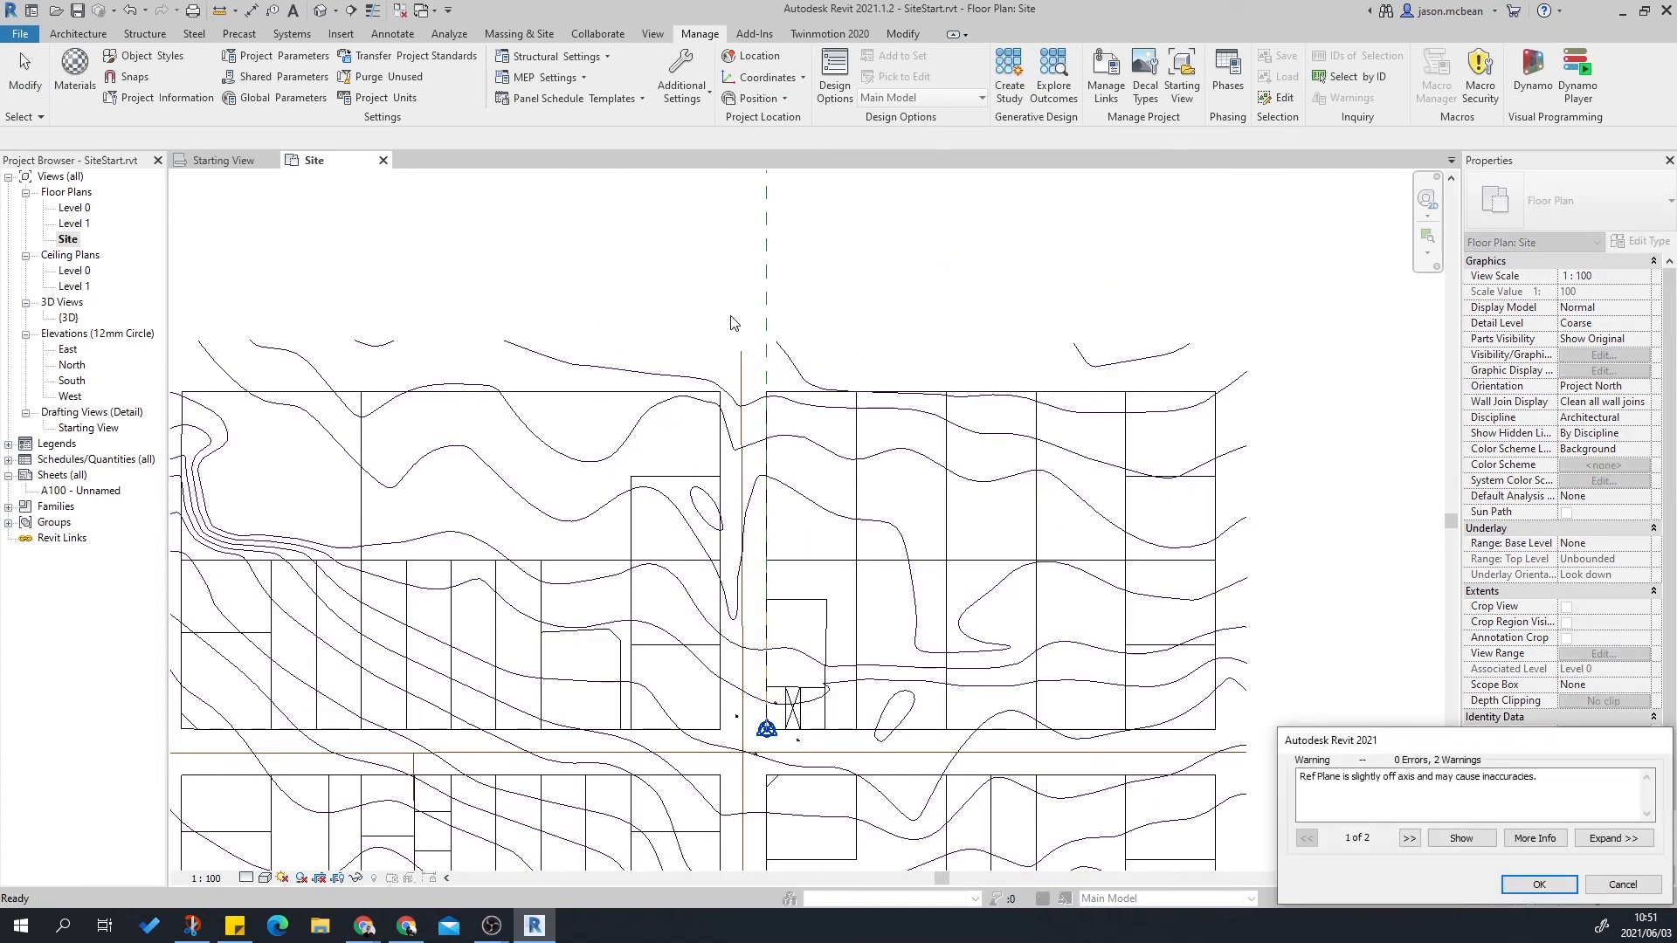
pyautogui.click(1541, 885)
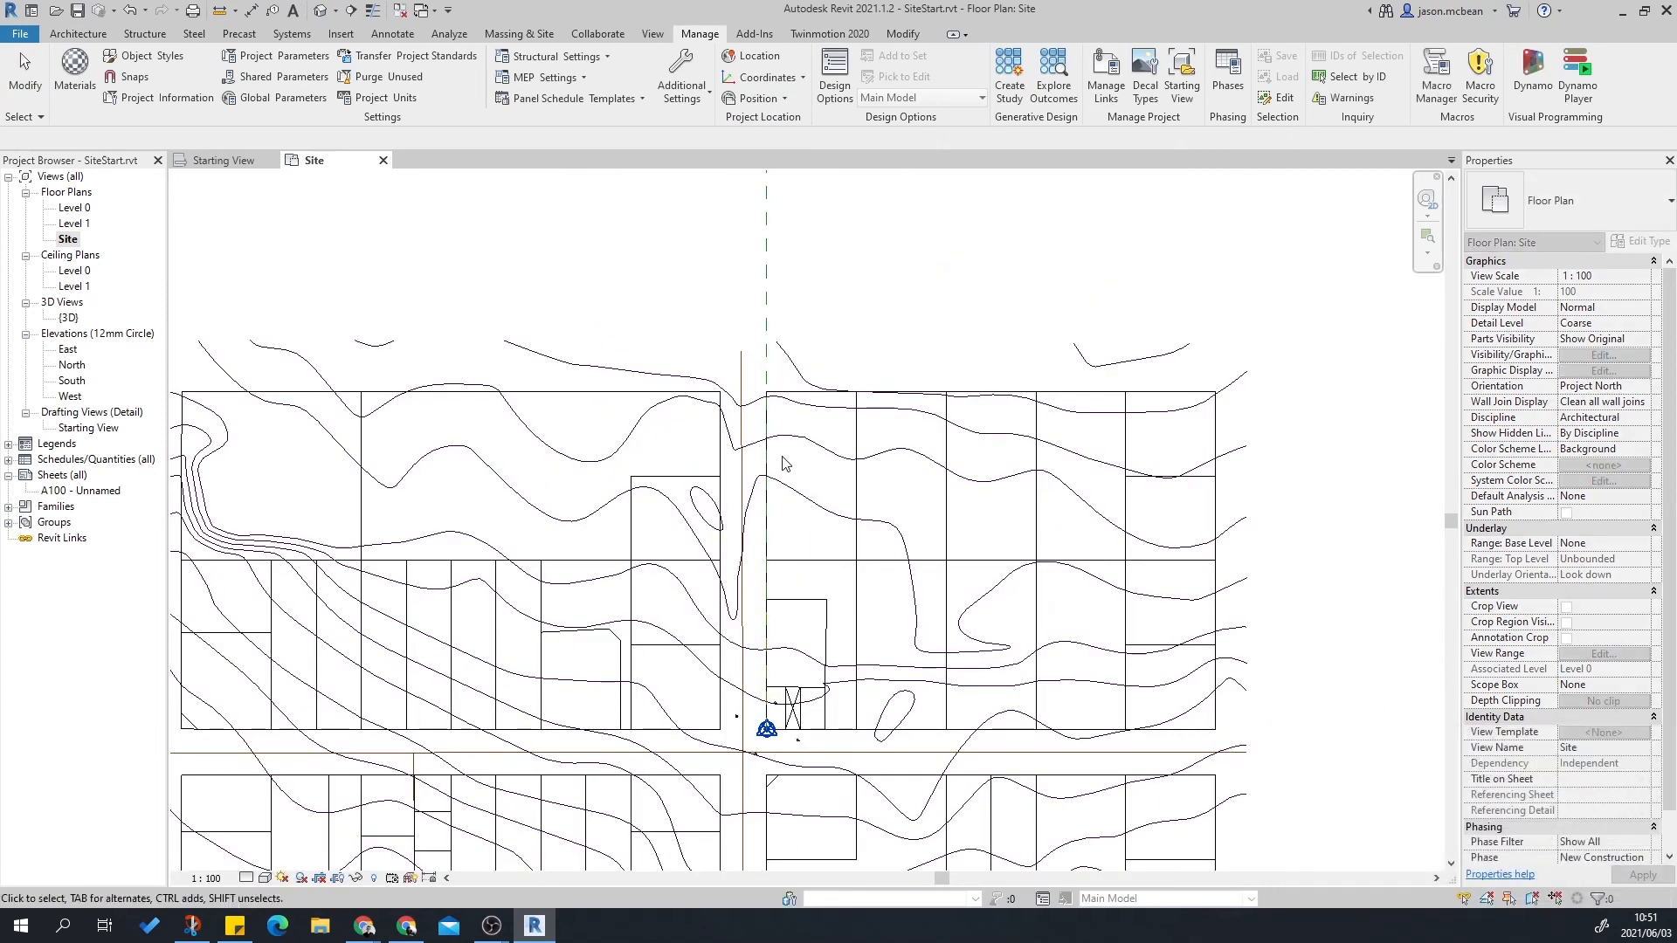
# Delete the extended reference plane north of the corner lot.
pyautogui.click(767, 330)
pyautogui.scroll(1, 760, 314)
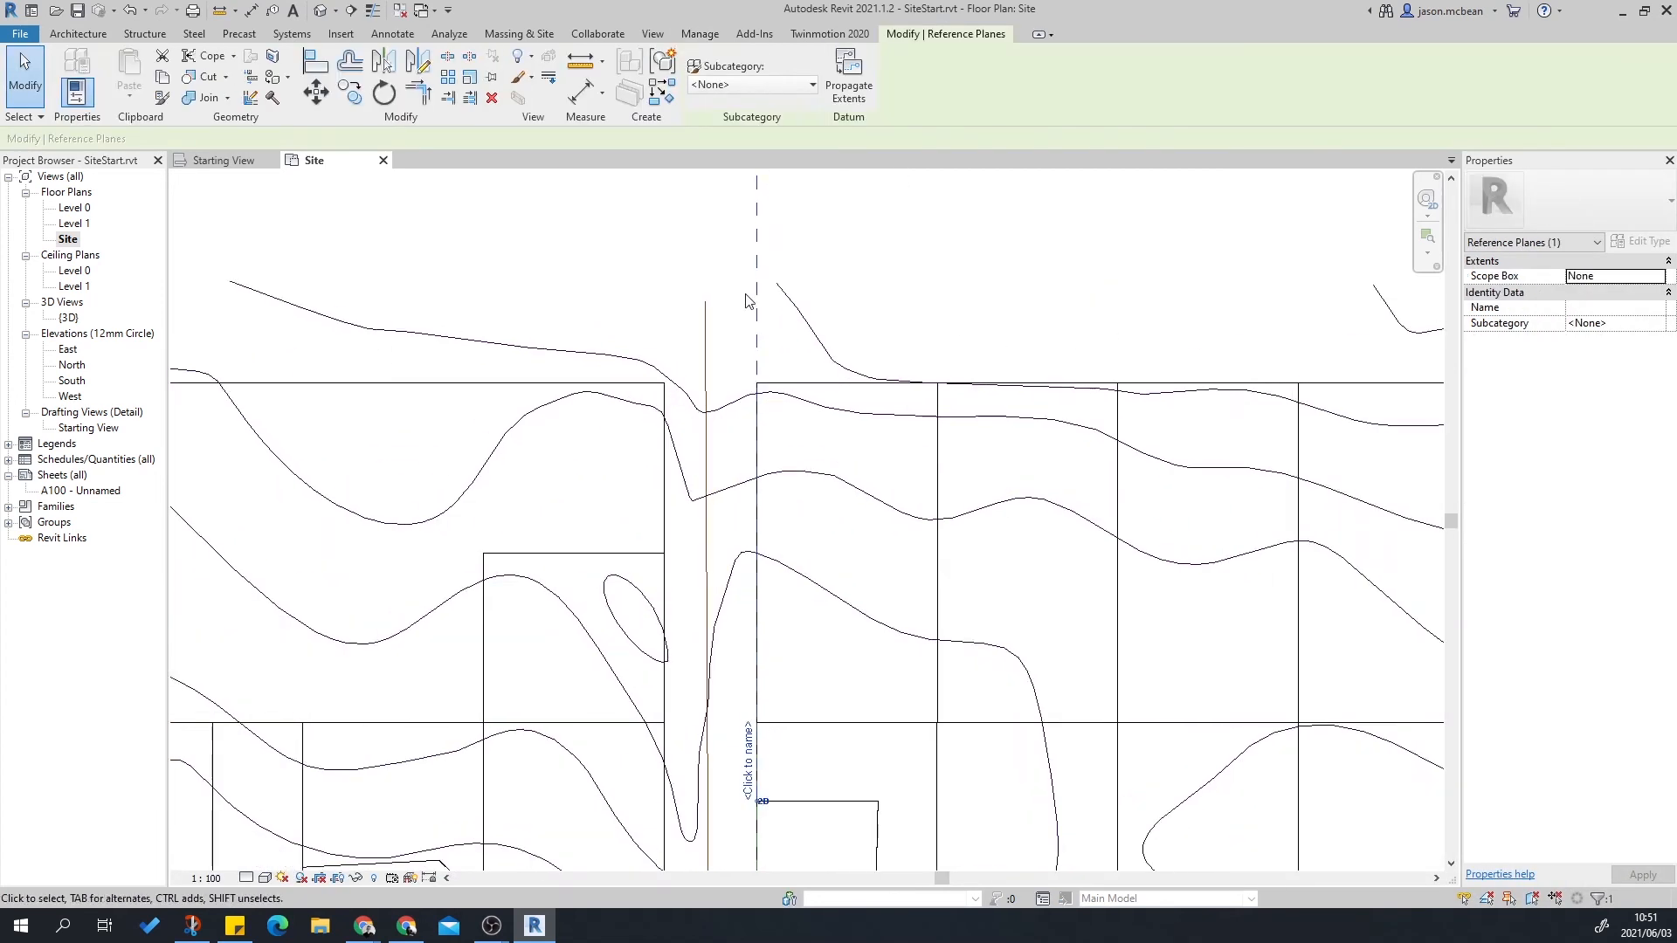
pyautogui.scroll(-2, 761, 336)
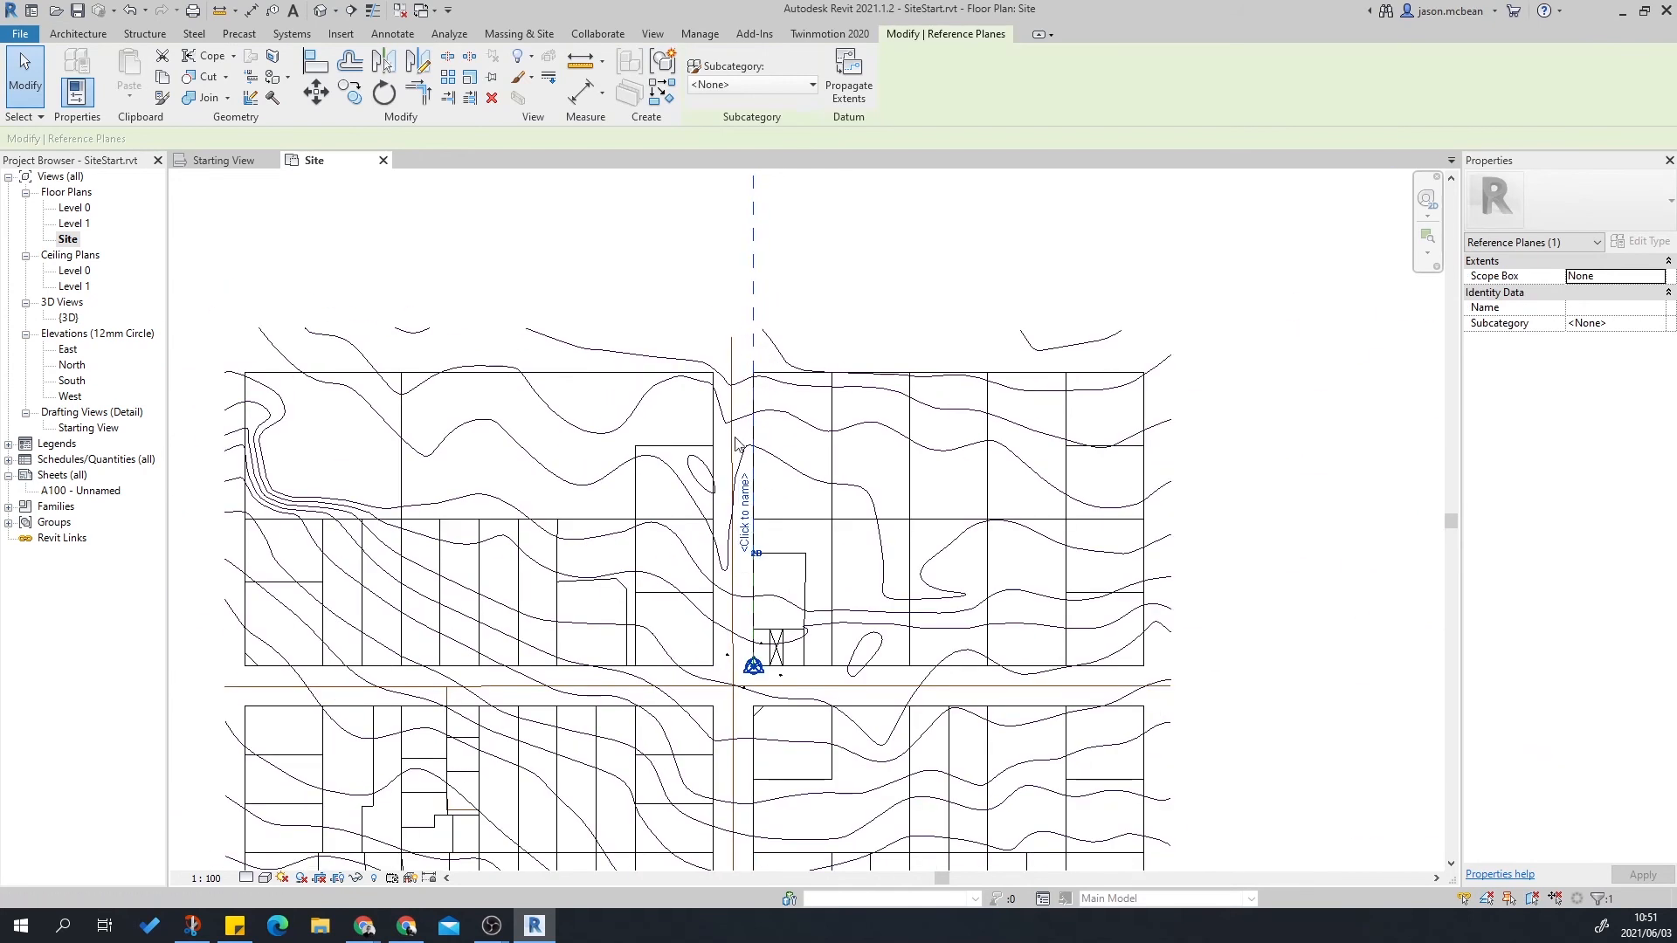
pyautogui.click(779, 291)
pyautogui.click(756, 289)
pyautogui.click(764, 288)
pyautogui.scroll(2, 750, 489)
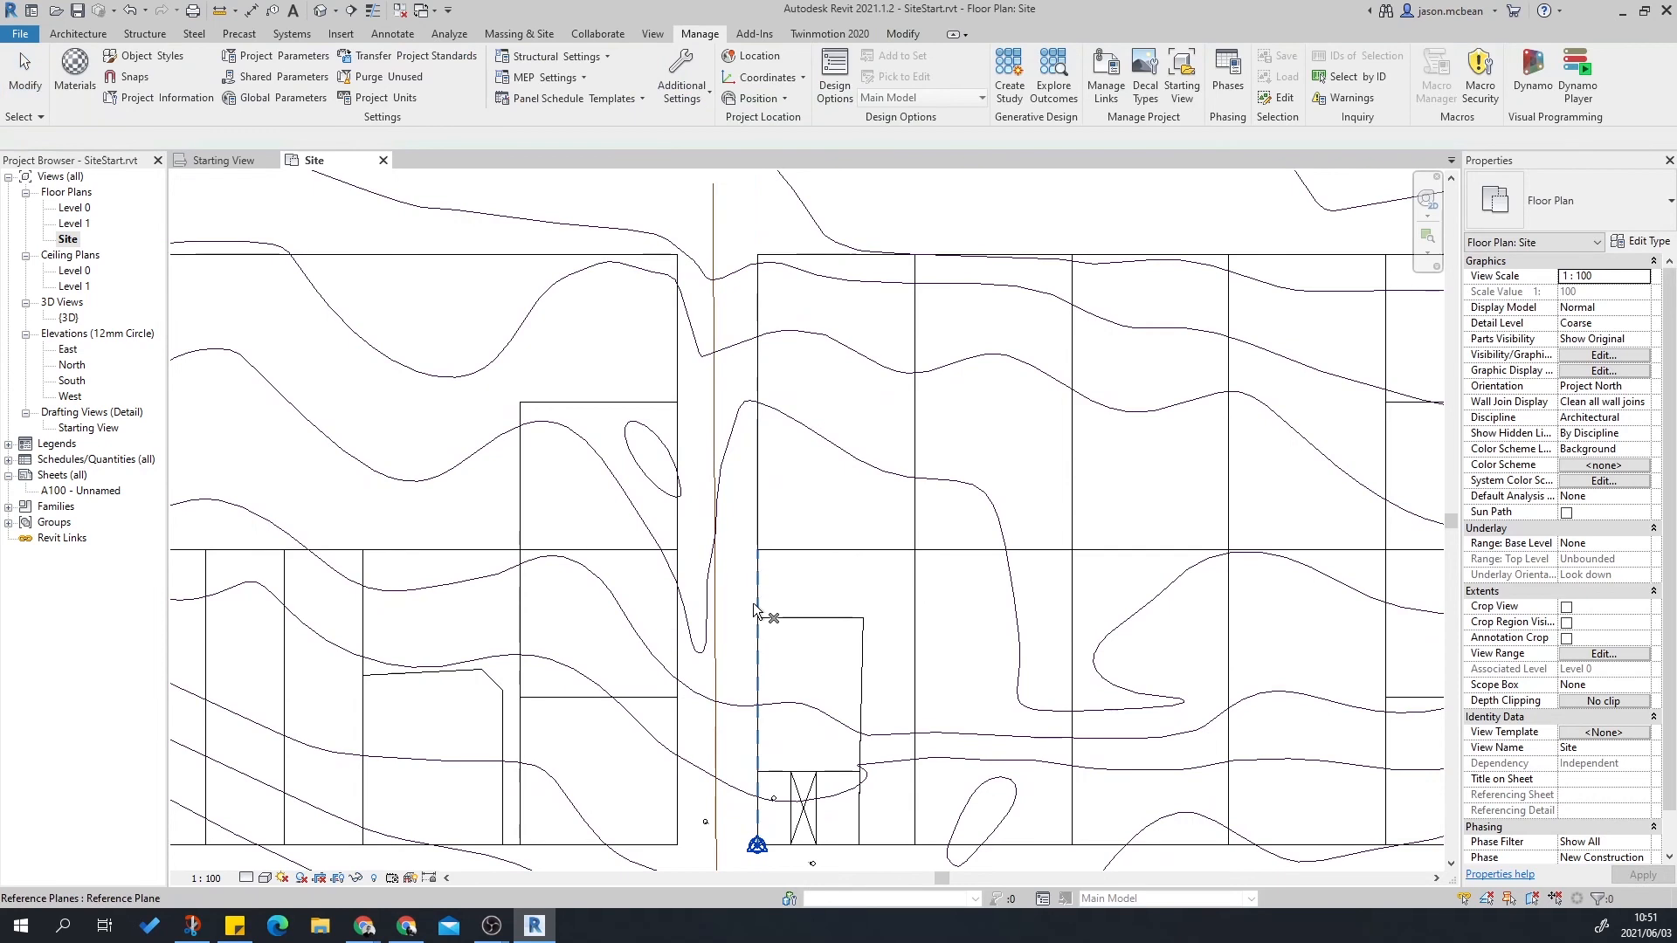
# Rotate the east and south elevation markers square to the realigned Project North.
pyautogui.scroll(-3, 820, 340)
pyautogui.scroll(3, 851, 592)
pyautogui.scroll(6, 758, 626)
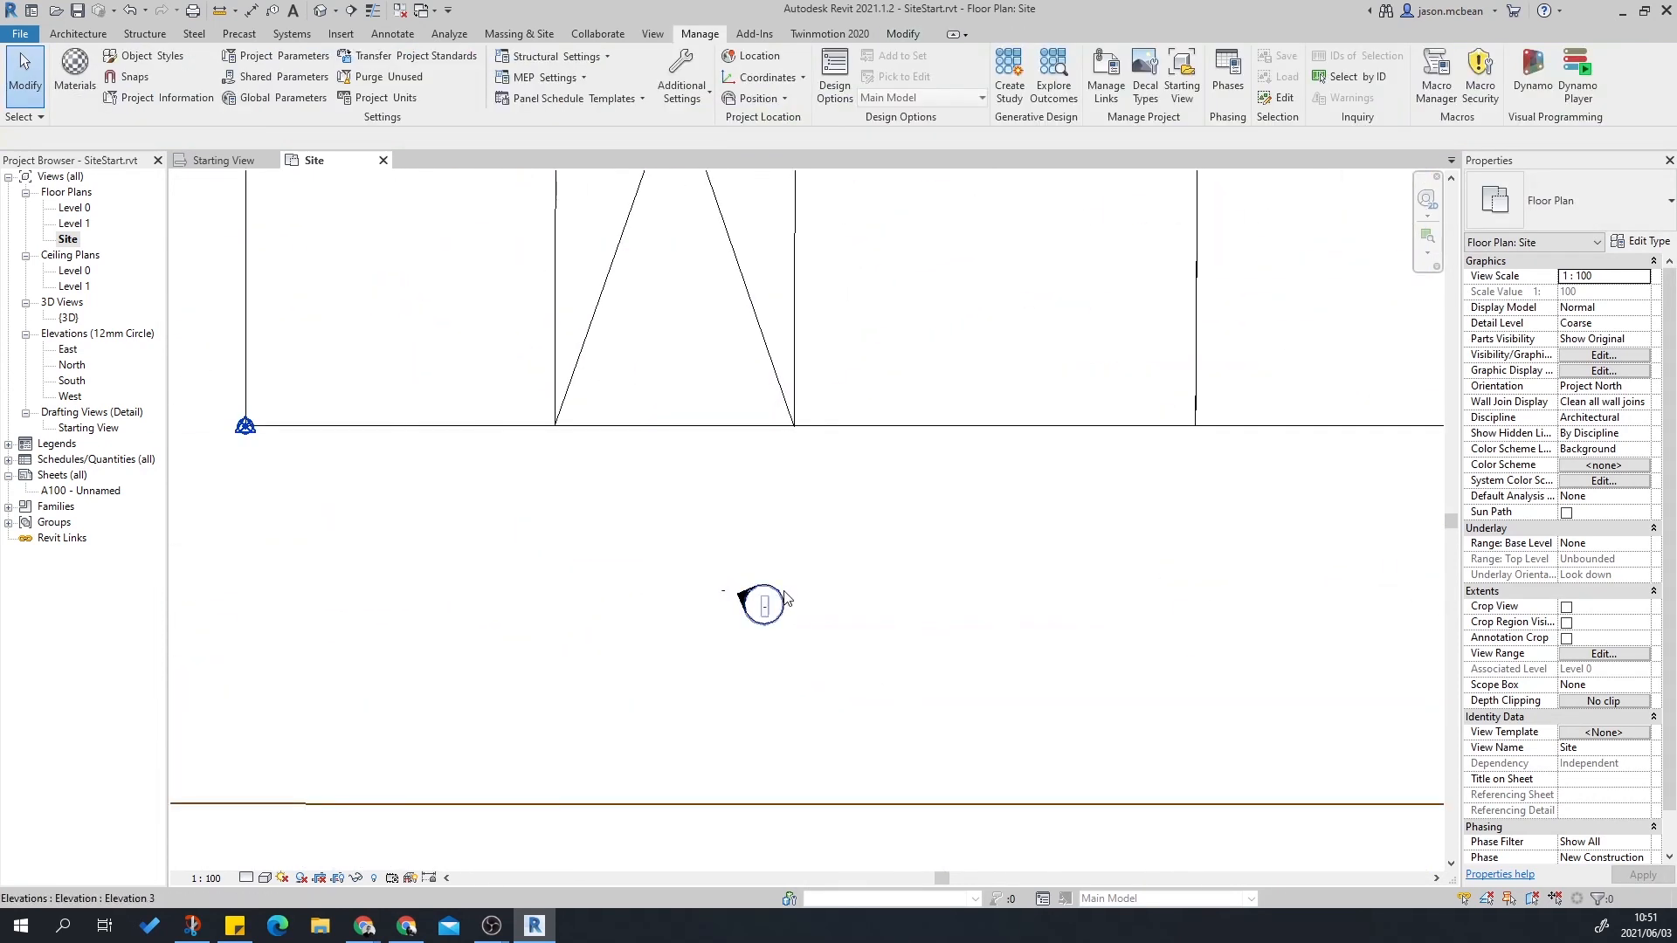
pyautogui.click(782, 600)
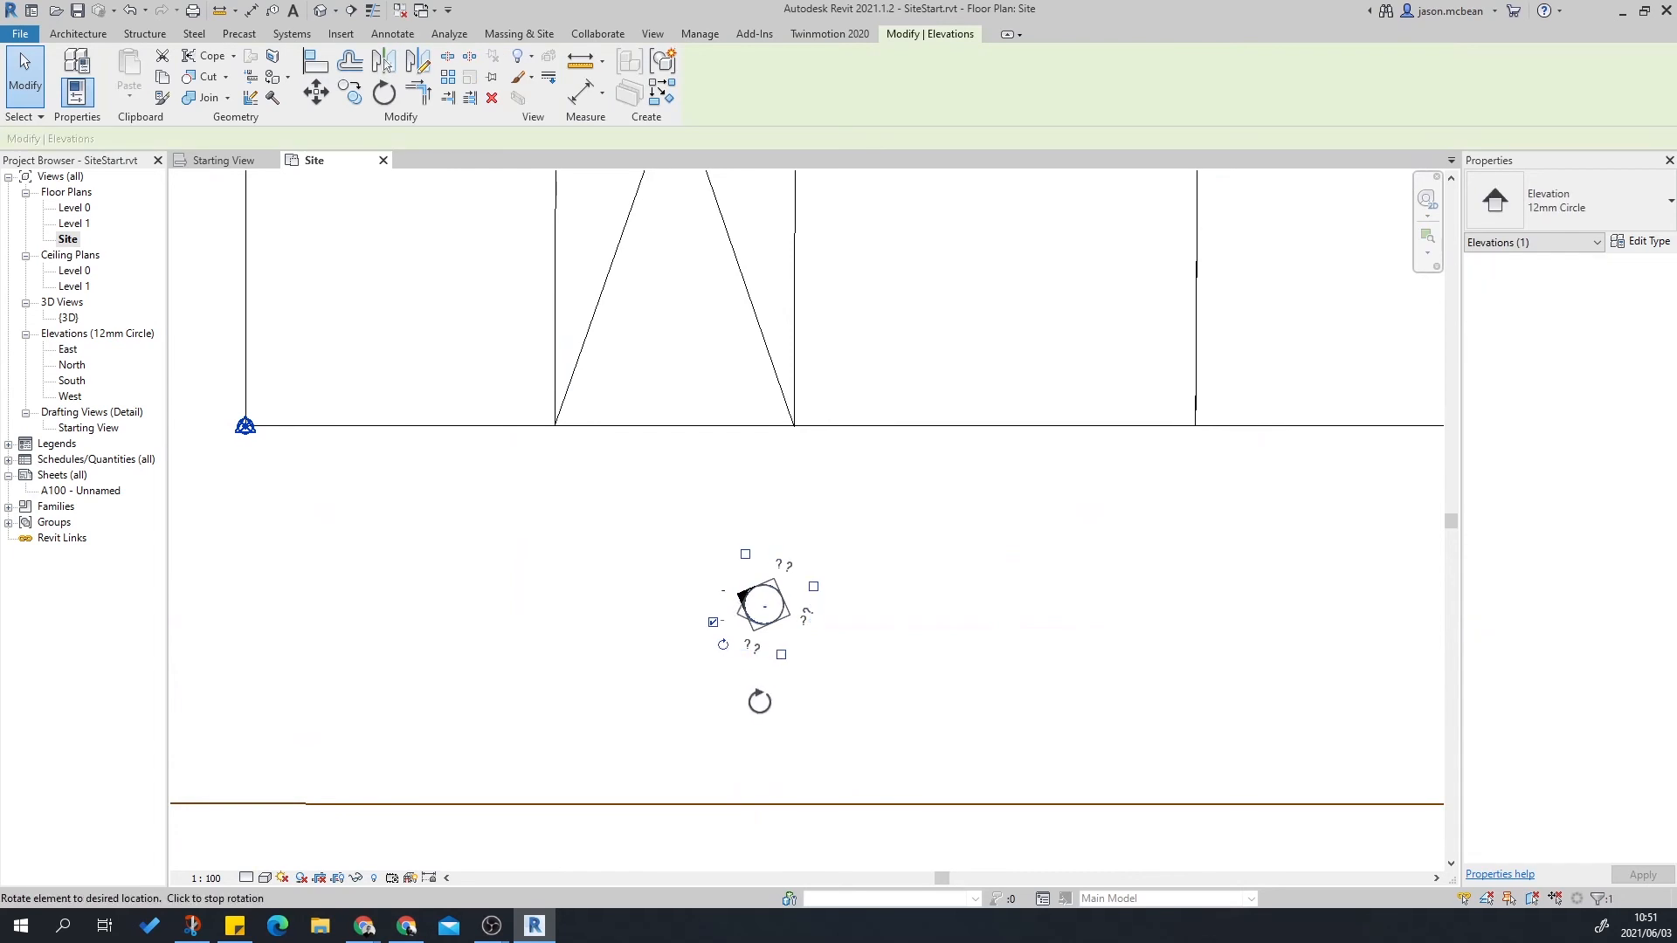
pyautogui.click(873, 637)
pyautogui.scroll(-3, 1013, 580)
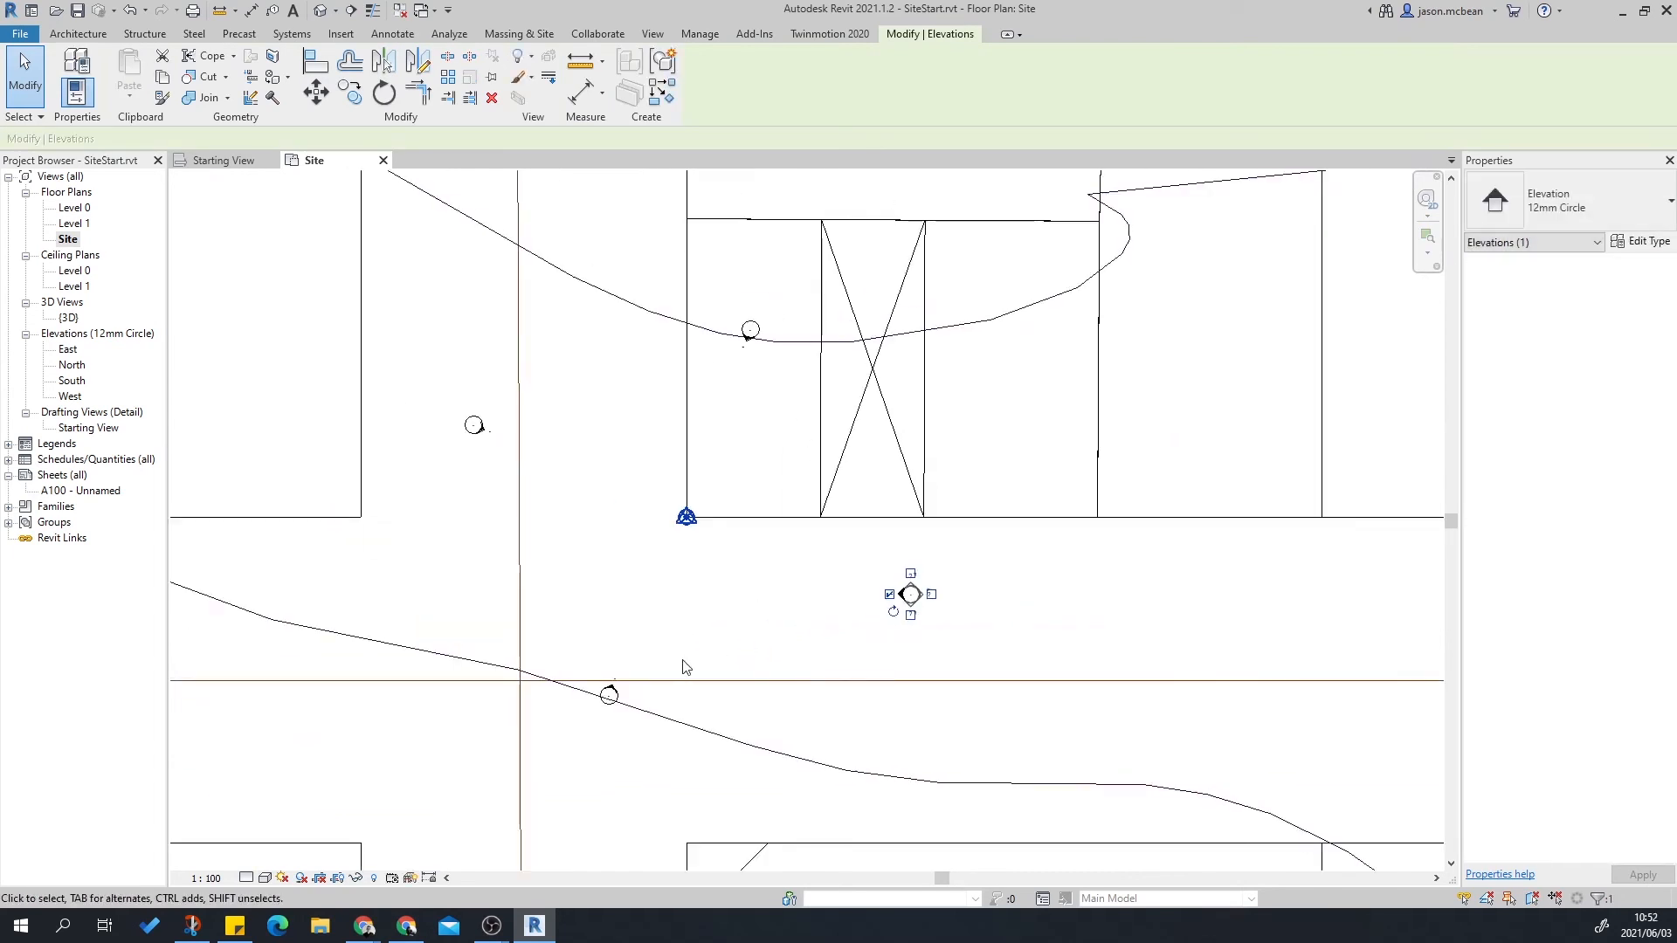
pyautogui.scroll(3, 647, 676)
pyautogui.click(566, 753)
pyautogui.click(597, 718)
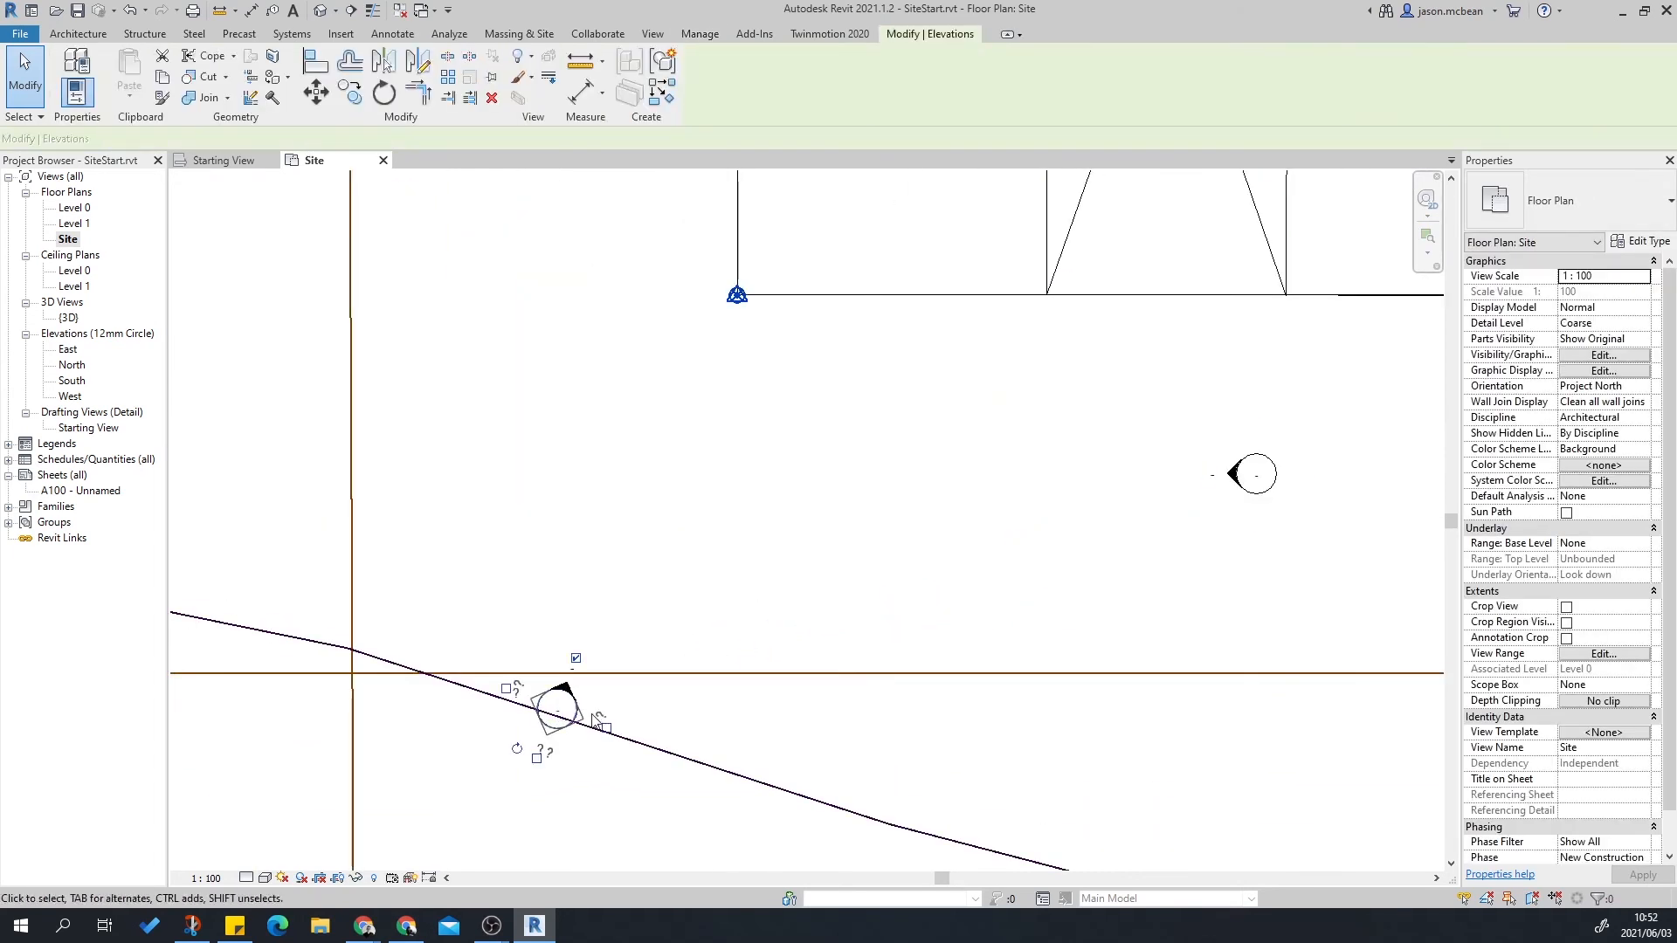
pyautogui.click(528, 749)
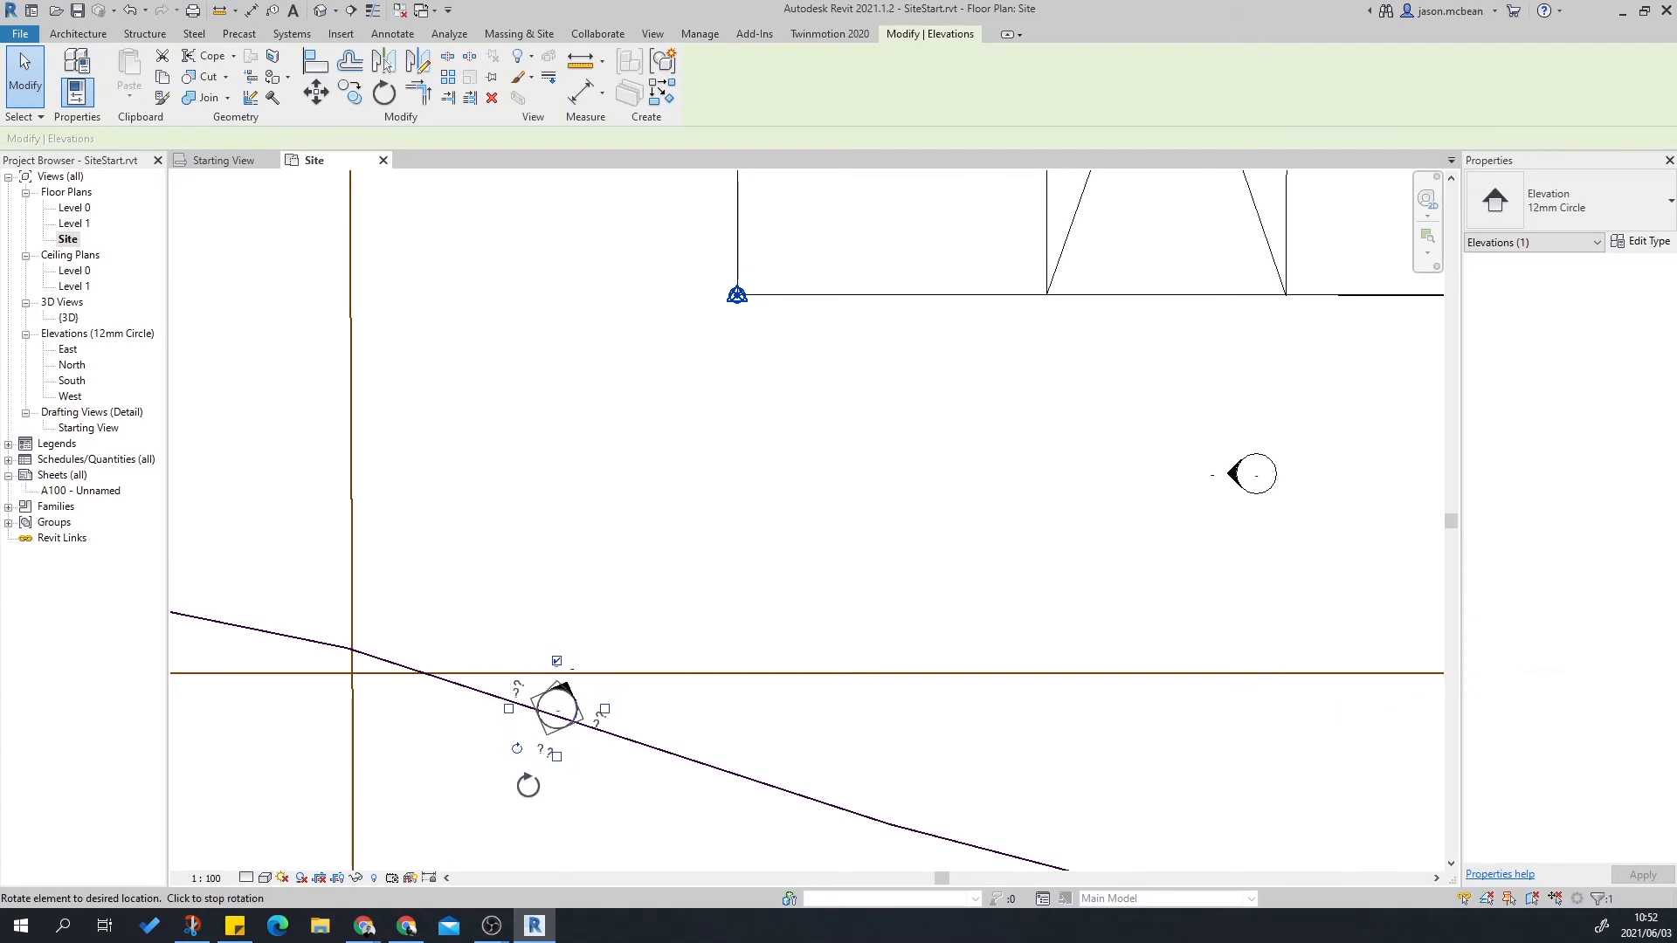
pyautogui.click(517, 786)
# Rotate the west and north elevation markers square to the realigned Project North.
pyautogui.scroll(-3, 966, 706)
pyautogui.scroll(3, 686, 447)
pyautogui.click(712, 503)
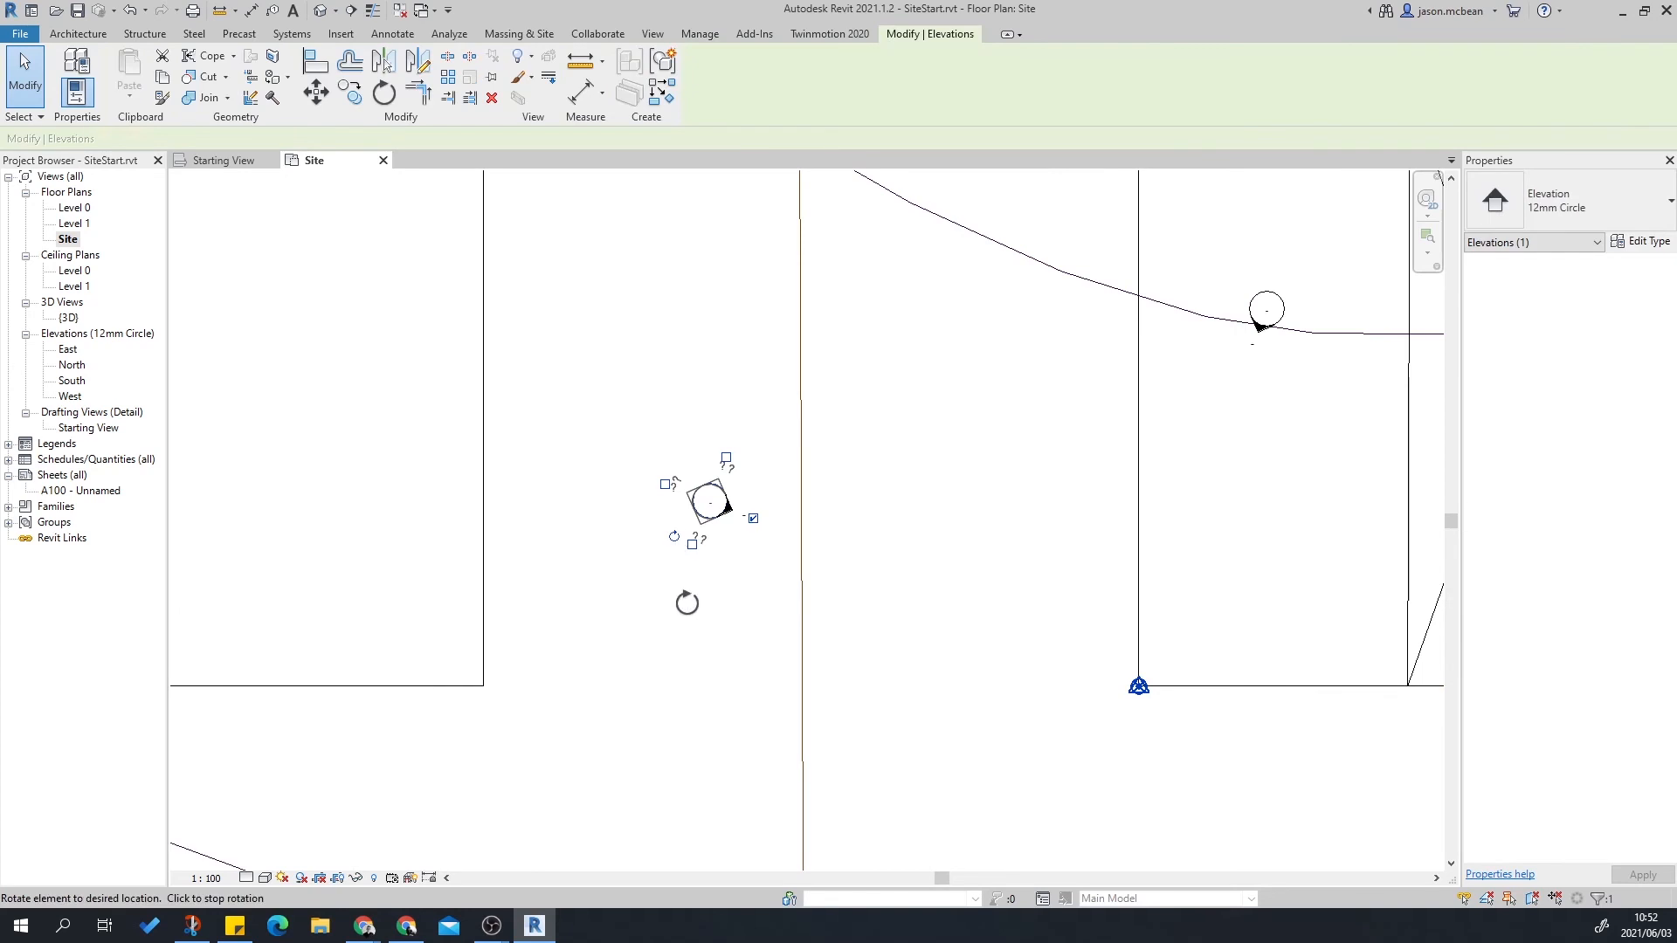
pyautogui.click(705, 612)
pyautogui.click(1290, 433)
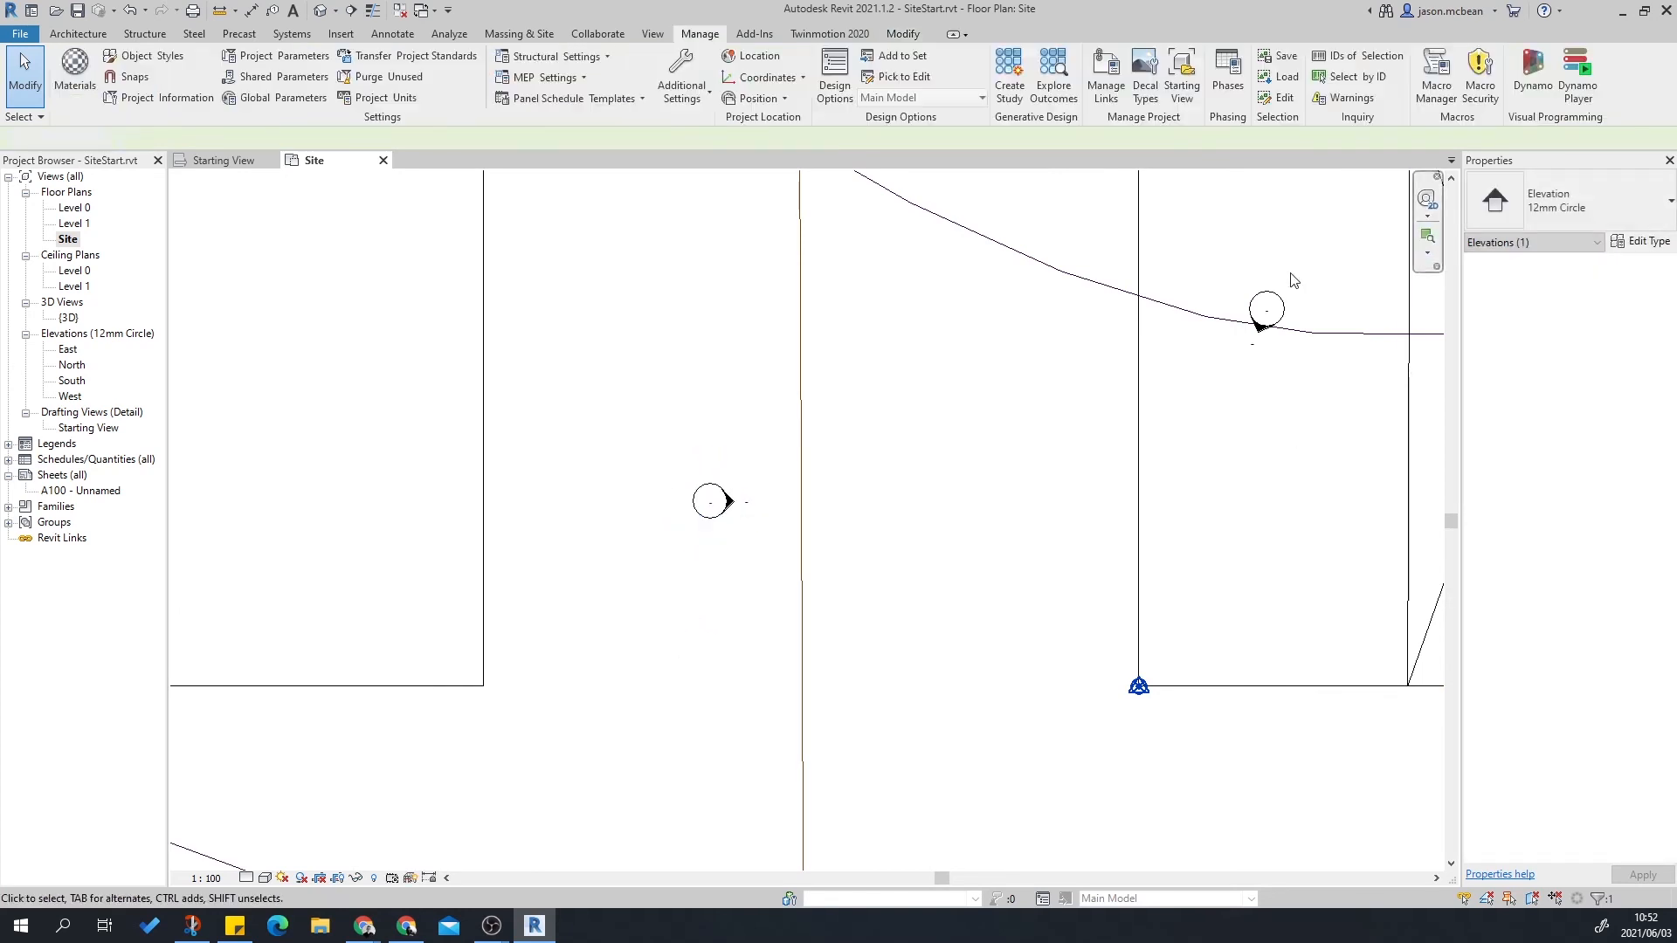
pyautogui.click(1268, 305)
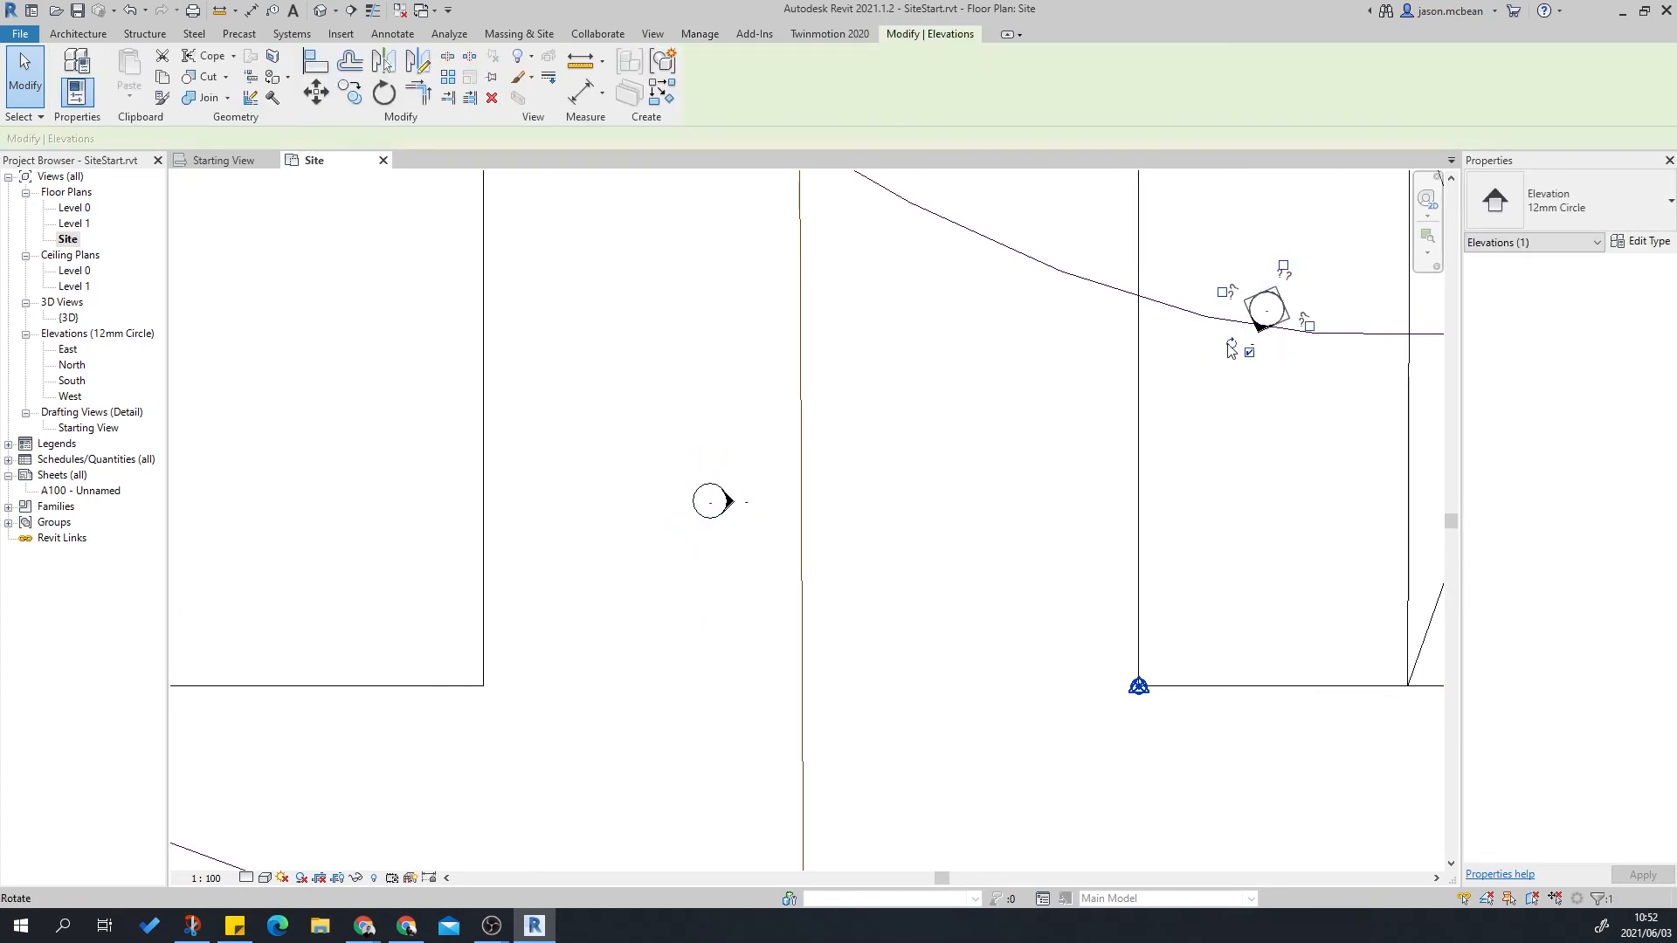
pyautogui.click(1231, 343)
pyautogui.click(1263, 412)
pyautogui.click(913, 371)
# Move the east elevation marker just outside the lot's east boundary and the south marker below the crossed footprint.
pyautogui.scroll(-3, 913, 371)
pyautogui.moveTo(1101, 516); pyautogui.dragTo(776, 611, button='middle')
pyautogui.scroll(5, 792, 630)
pyautogui.scroll(-5, 917, 635)
pyautogui.scroll(4, 834, 494)
pyautogui.moveTo(877, 570); pyautogui.dragTo(793, 322, button='middle')
pyautogui.moveTo(669, 402); pyautogui.dragTo(938, 645)
pyautogui.scroll(-1, 881, 550)
pyautogui.scroll(-2, 881, 551)
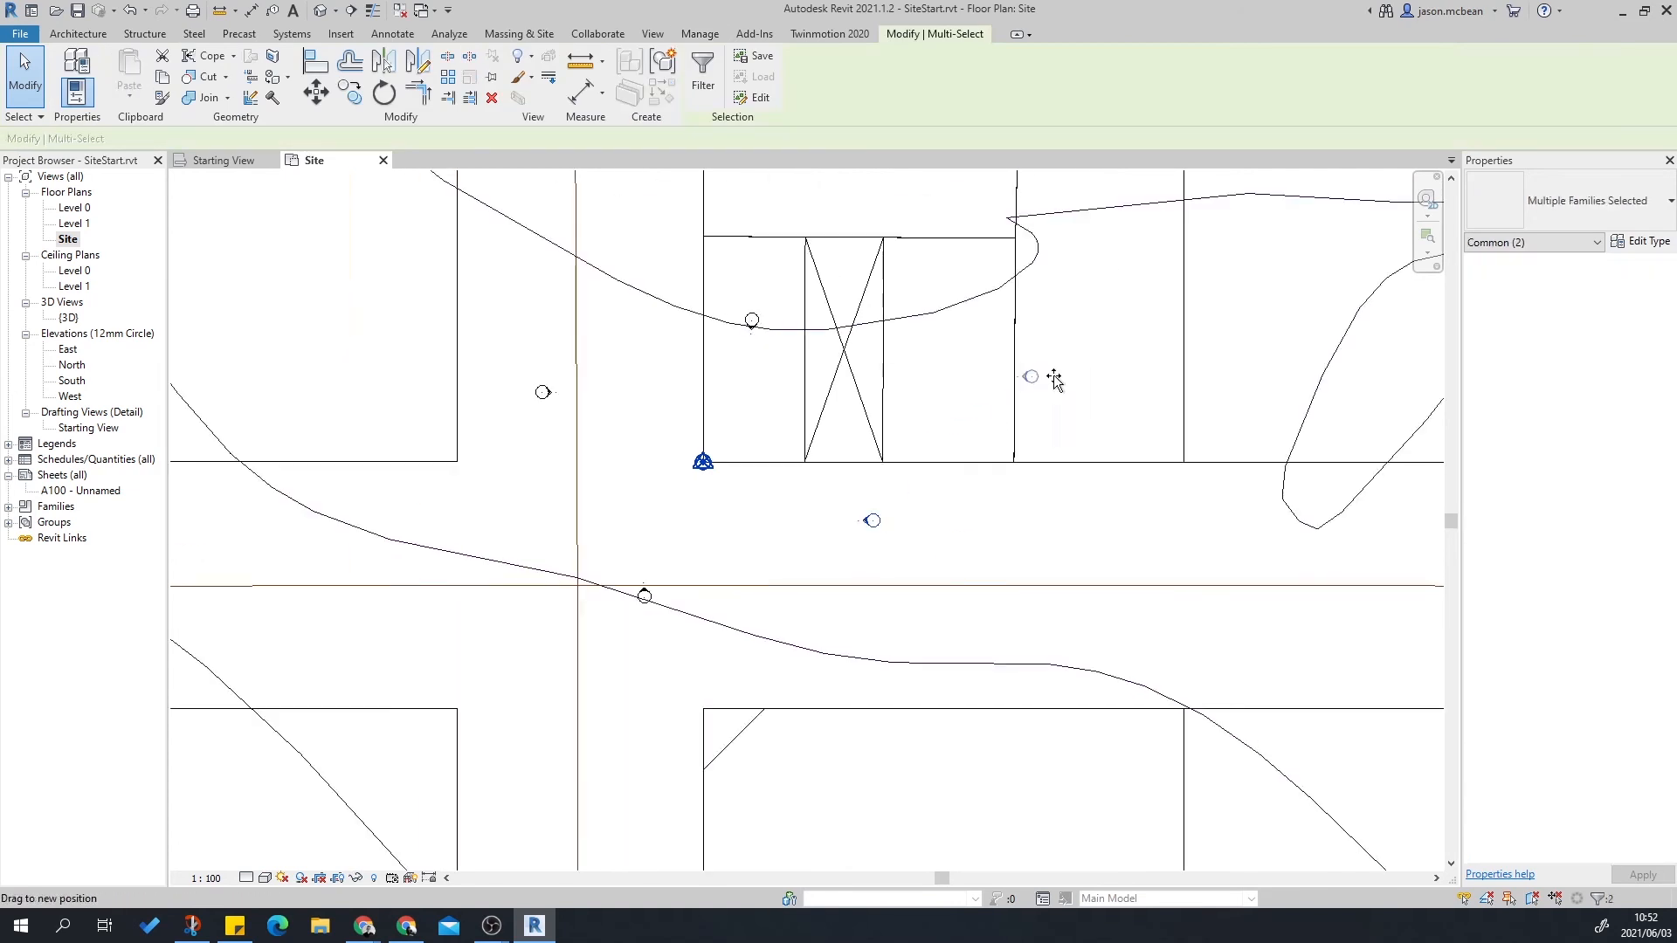
pyautogui.moveTo(1035, 388); pyautogui.dragTo(1057, 378)
pyautogui.moveTo(597, 523); pyautogui.dragTo(715, 675)
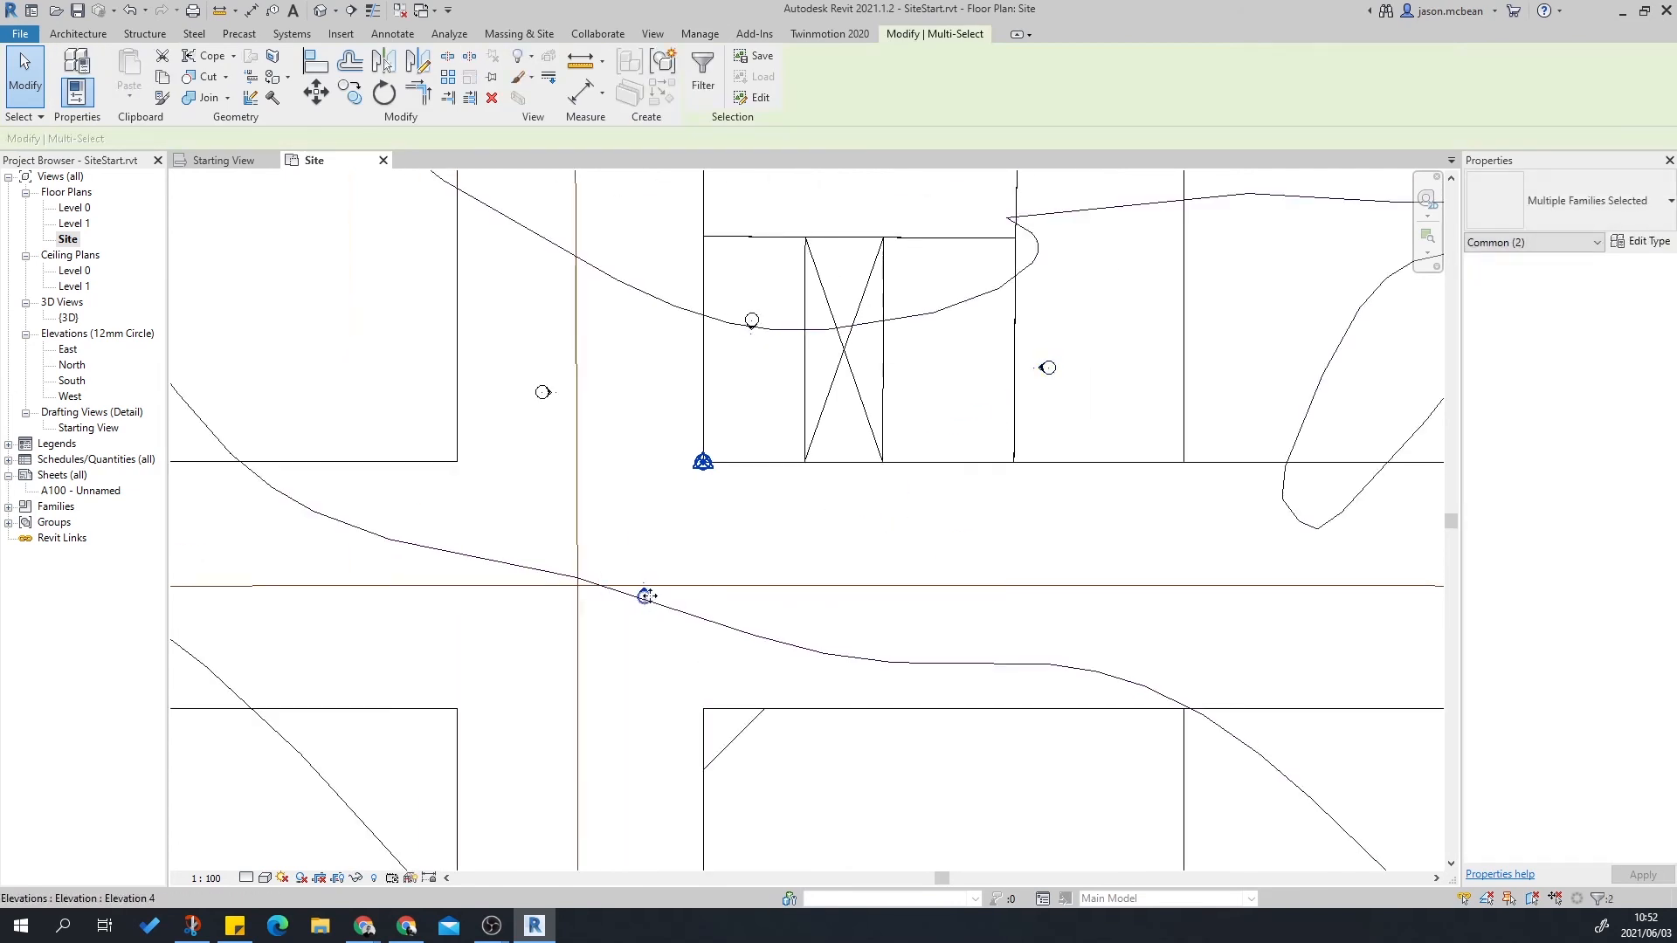
pyautogui.moveTo(868, 516); pyautogui.dragTo(846, 520)
# Move the west elevation marker close to the lot's west boundary and the north marker above the crossed footprint.
pyautogui.moveTo(642, 444); pyautogui.dragTo(675, 631, button='middle')
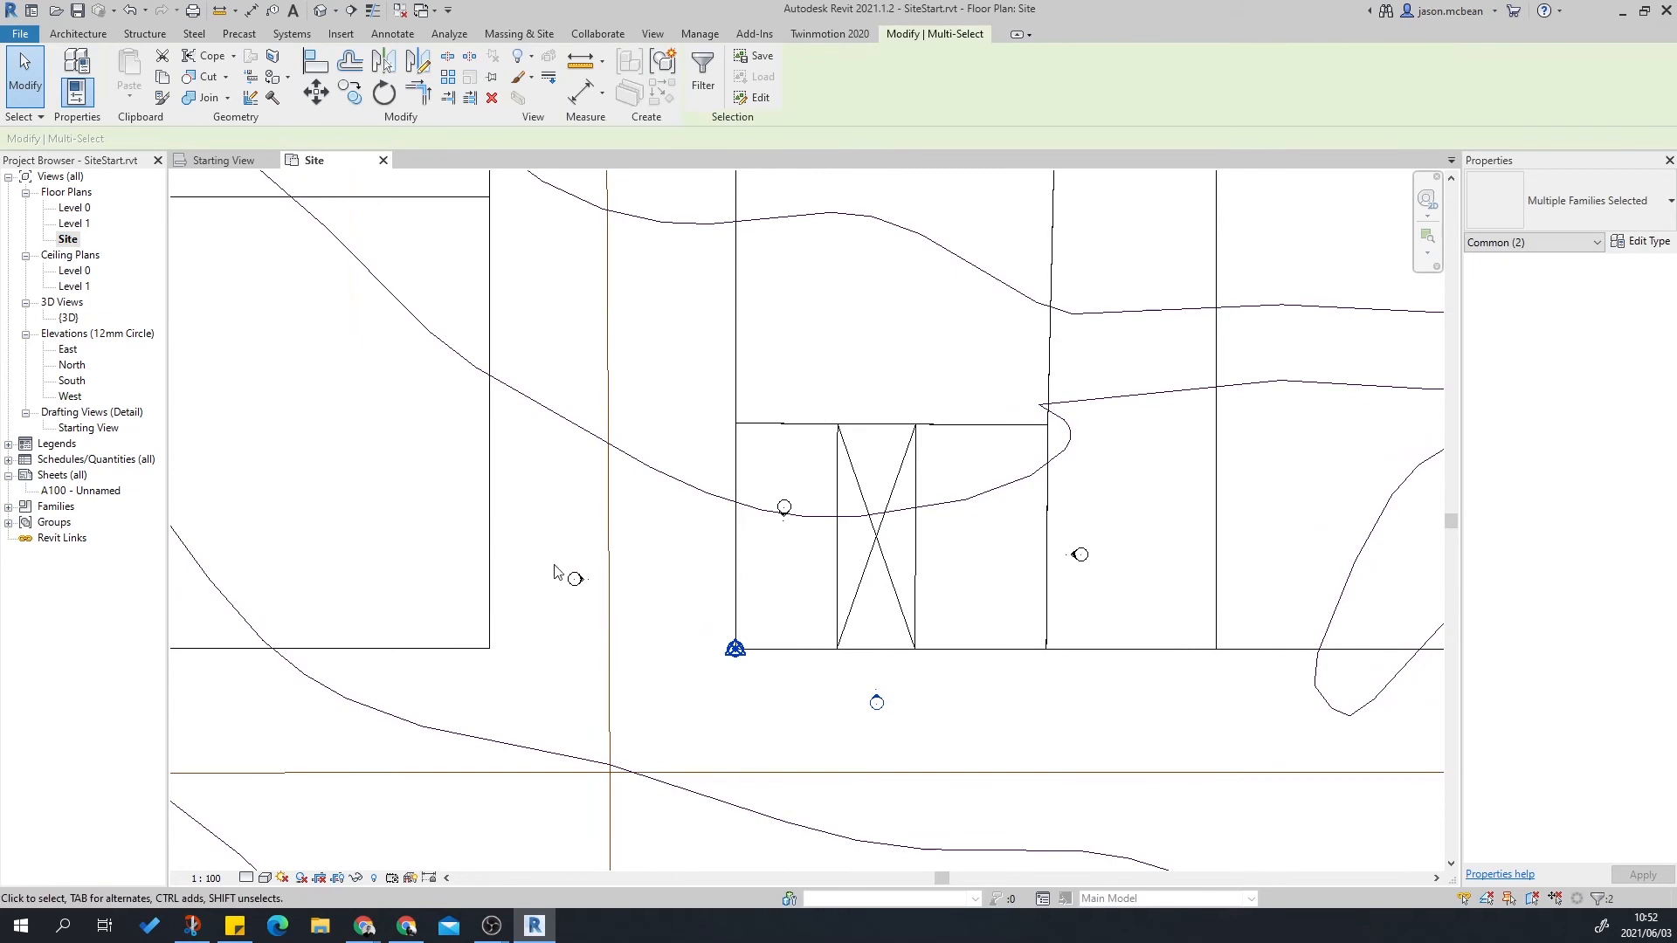
pyautogui.moveTo(689, 560); pyautogui.dragTo(728, 539)
pyautogui.moveTo(711, 427); pyautogui.dragTo(791, 529)
pyautogui.moveTo(854, 399); pyautogui.dragTo(880, 346)
pyautogui.scroll(3, 881, 337)
pyautogui.press('Escape')
# Extend the North elevation's far clip just past the corner lot's south boundary.
pyautogui.scroll(2, 896, 383)
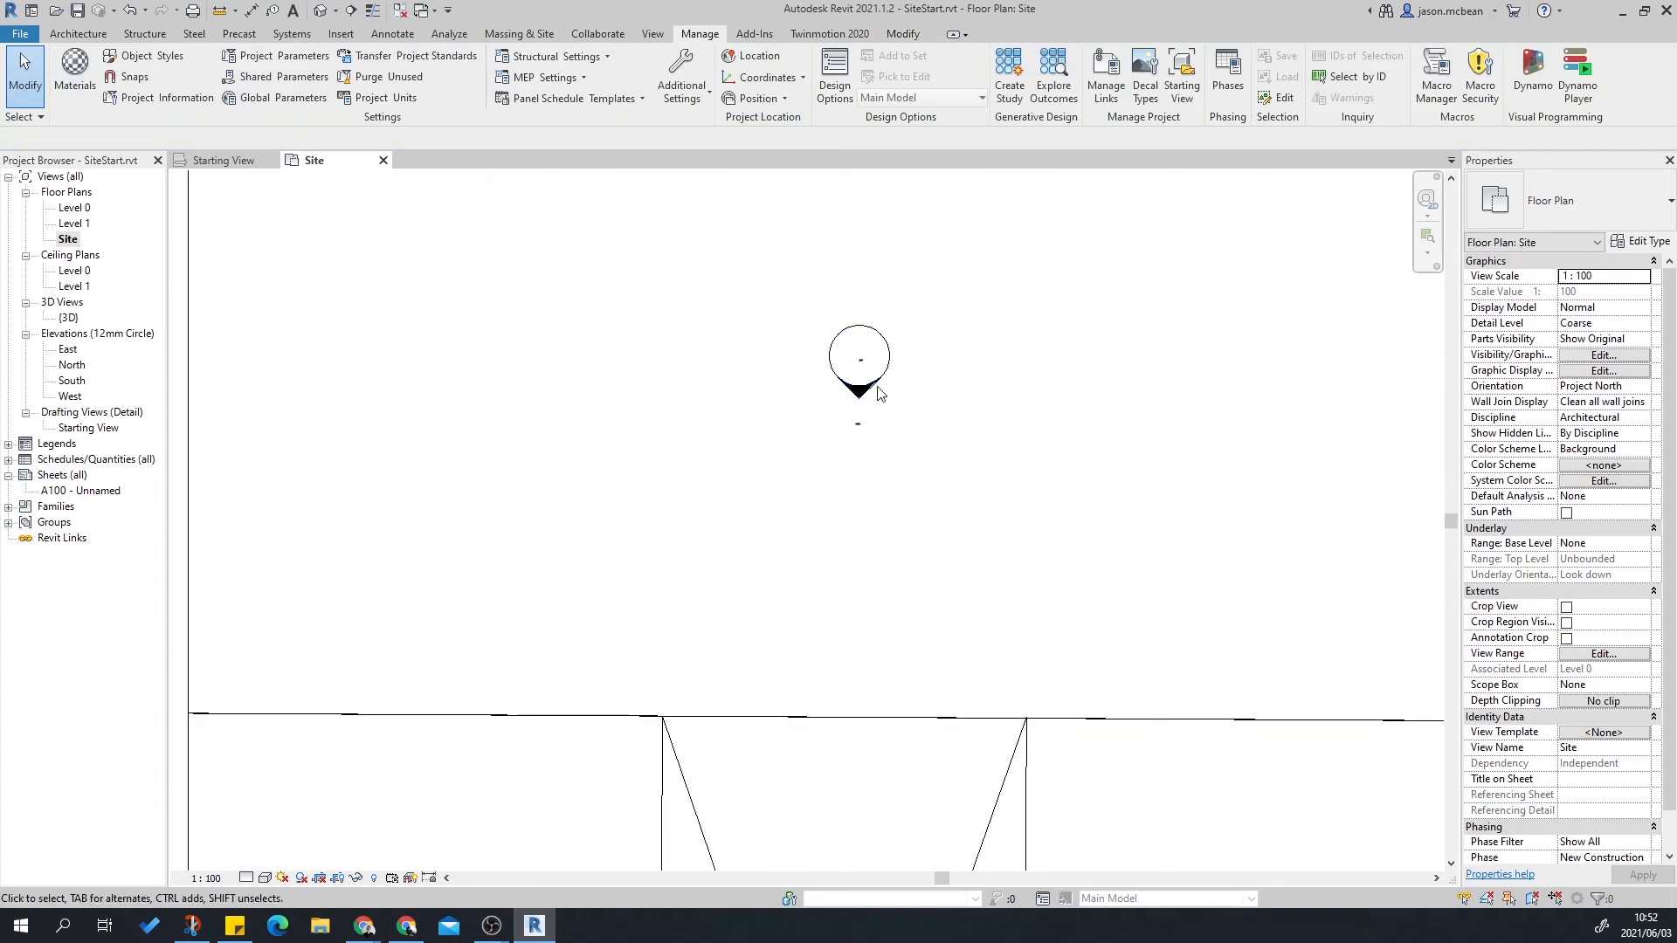
pyautogui.click(886, 413)
pyautogui.scroll(-4, 918, 404)
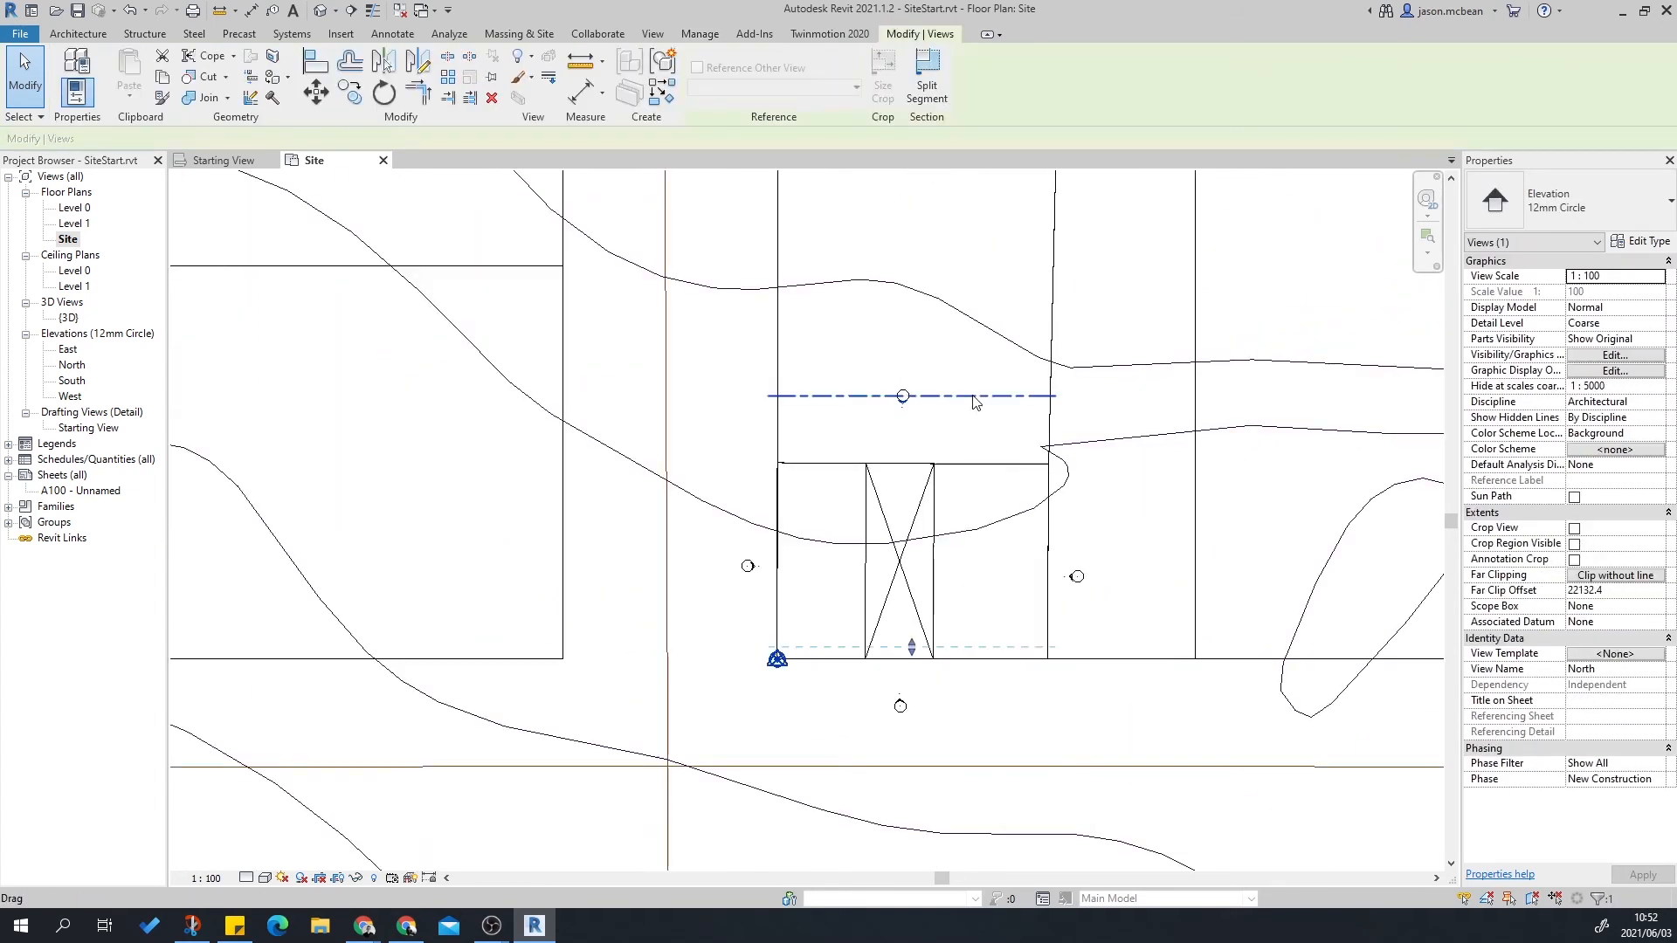
pyautogui.moveTo(911, 647); pyautogui.dragTo(914, 667)
# Check the view line and far clip extents of the East and West elevations across the corner lot.
pyautogui.click(1119, 597)
pyautogui.scroll(3, 1118, 596)
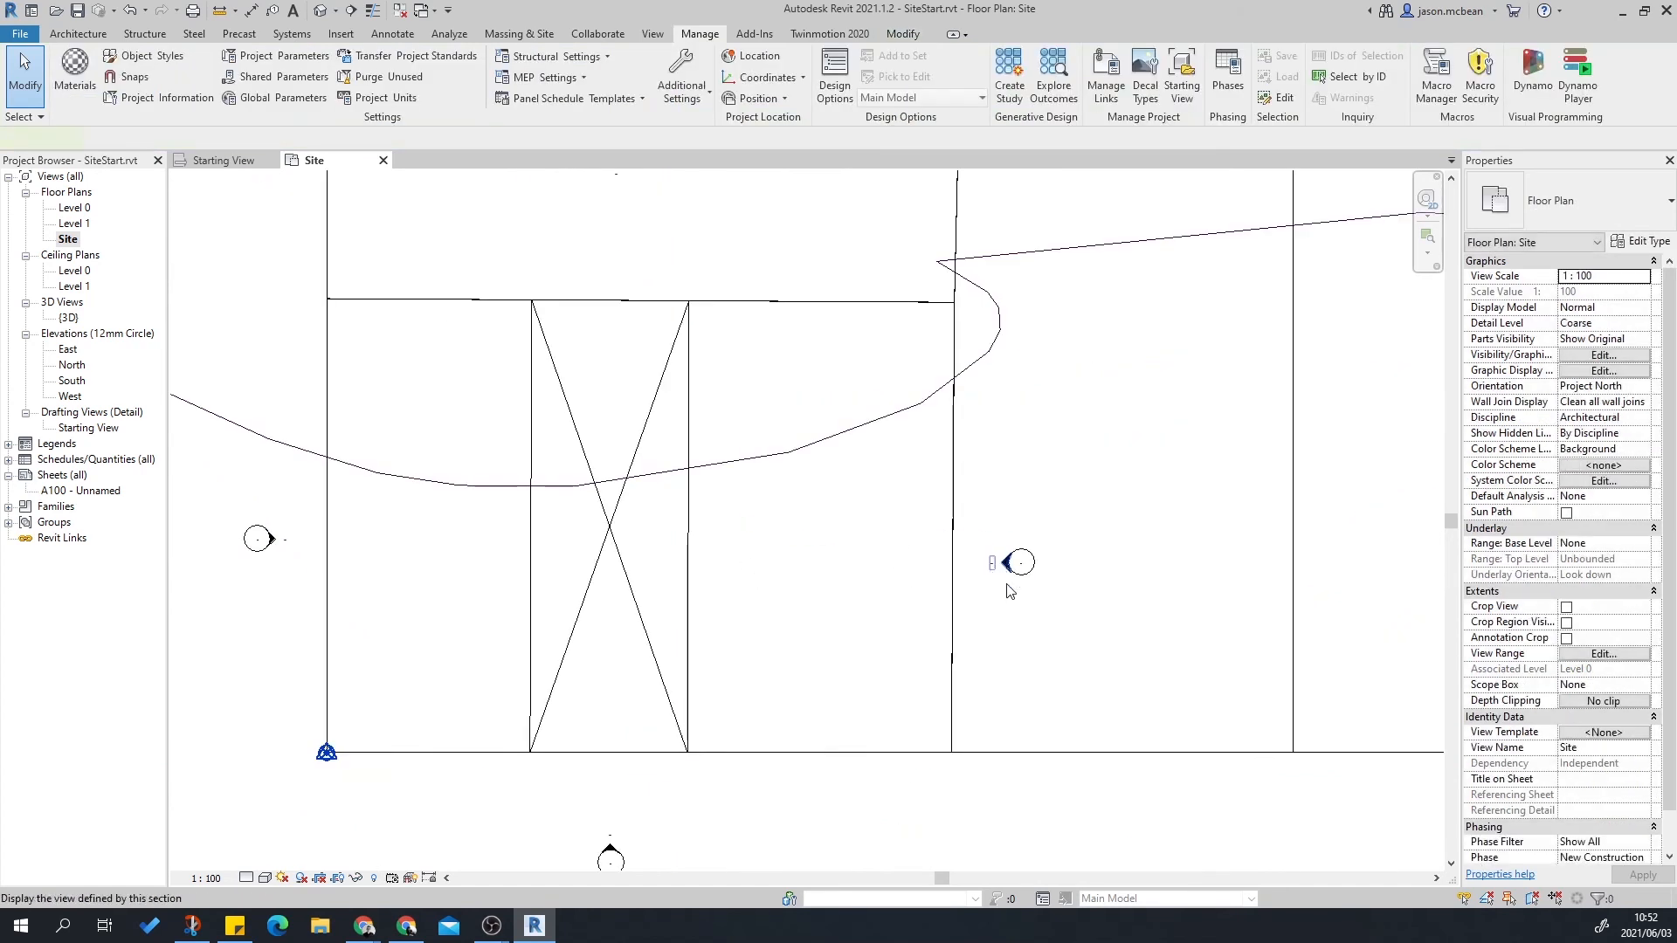
pyautogui.click(1008, 573)
pyautogui.scroll(-2, 1010, 572)
pyautogui.click(526, 587)
pyautogui.click(536, 576)
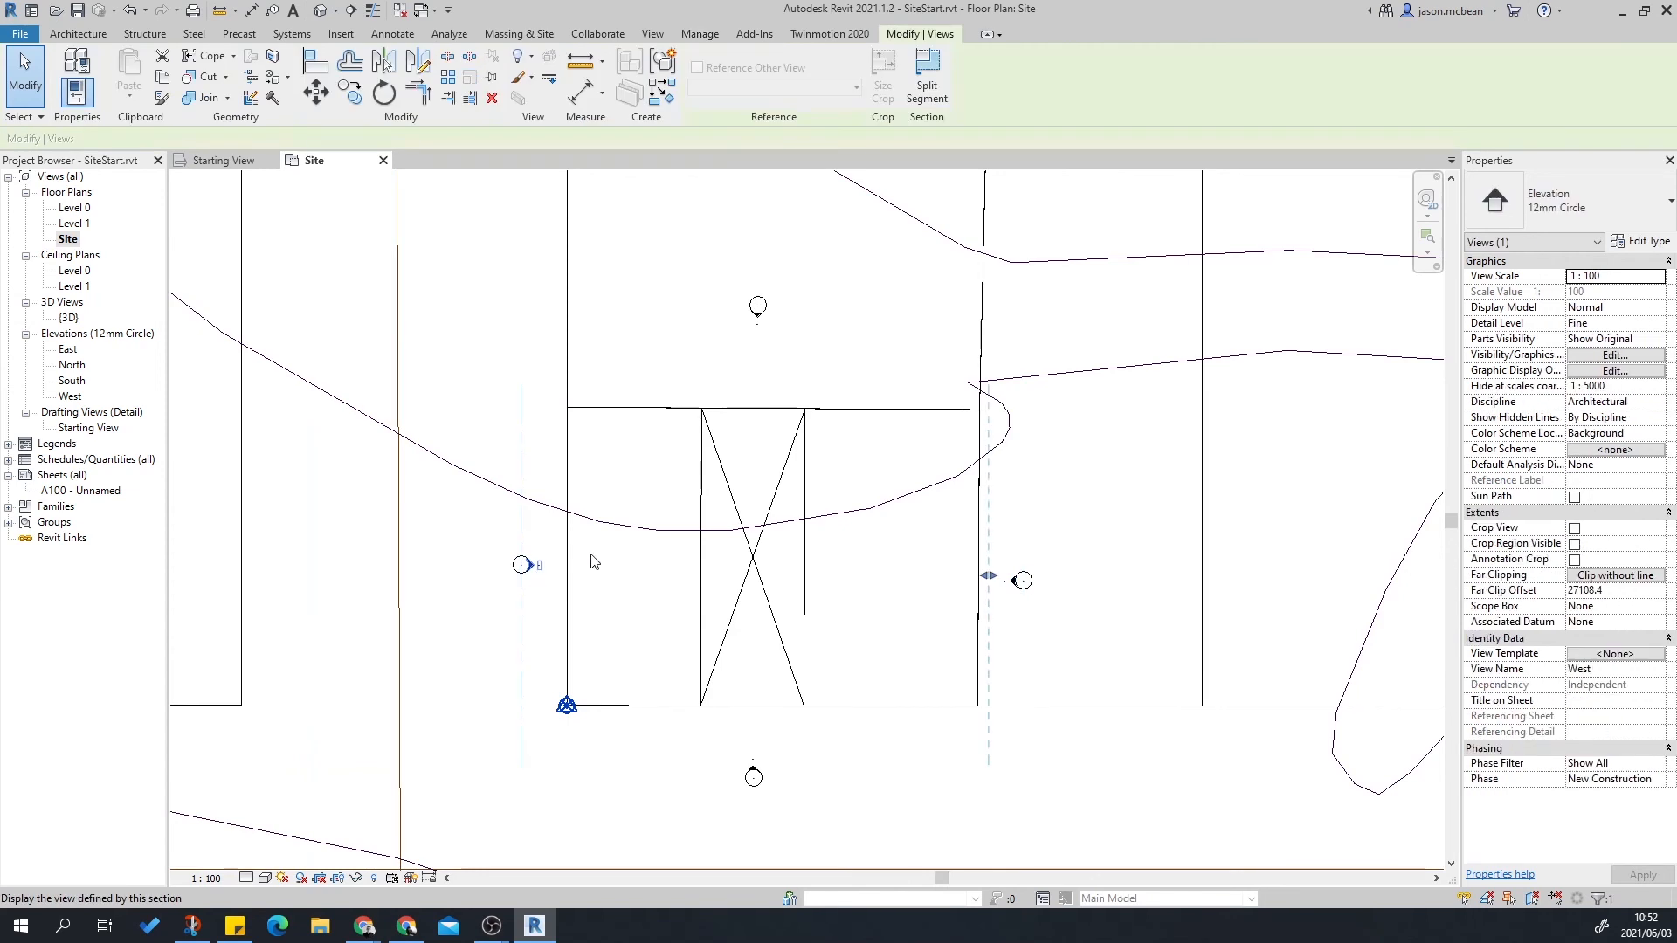
pyautogui.click(1009, 604)
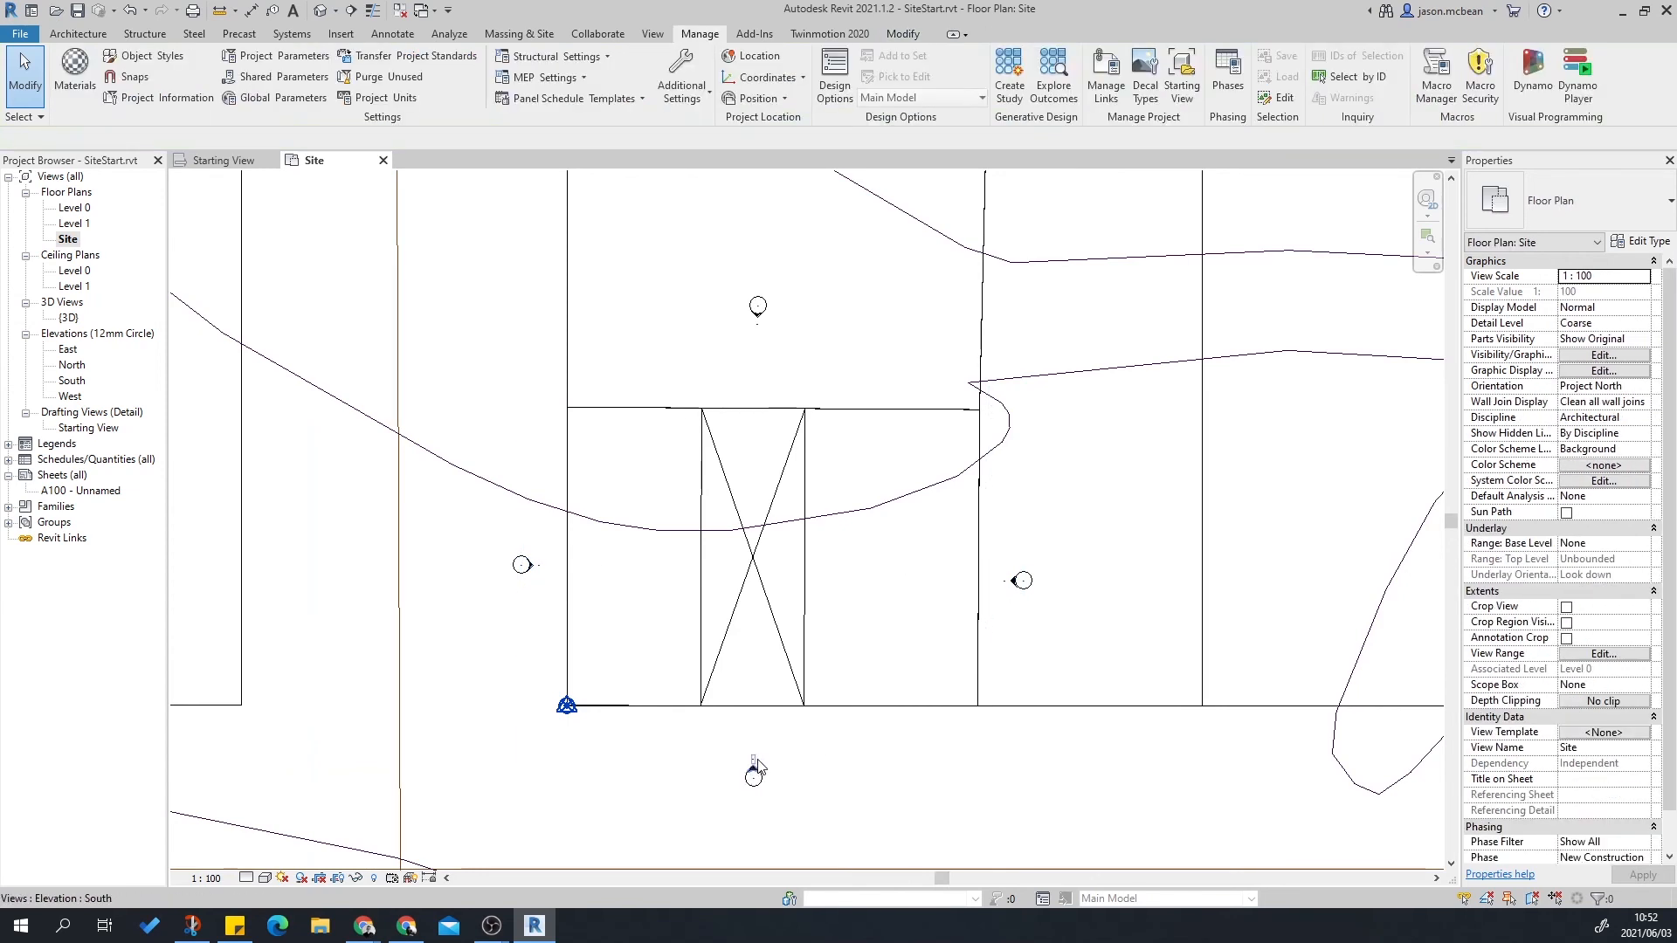
# Extend the South elevation's far clip offset to about 22912, just past the corner lot's north boundary.
pyautogui.click(756, 767)
pyautogui.press('Escape')
pyautogui.scroll(5, 757, 766)
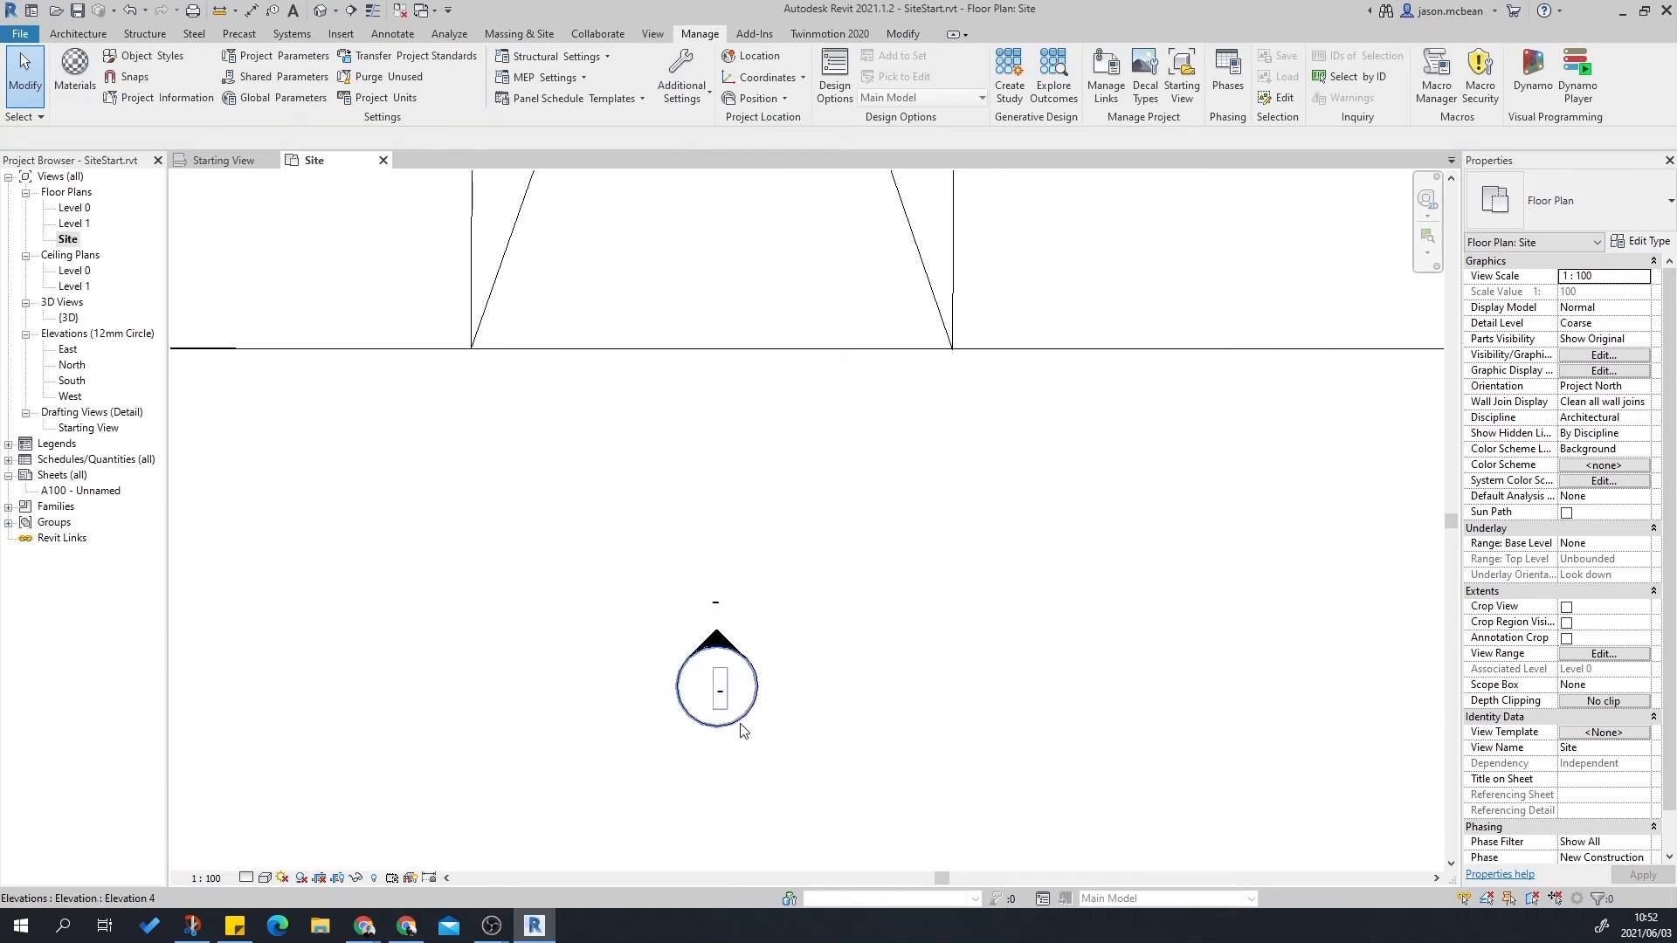
pyautogui.click(743, 730)
pyautogui.press('Escape')
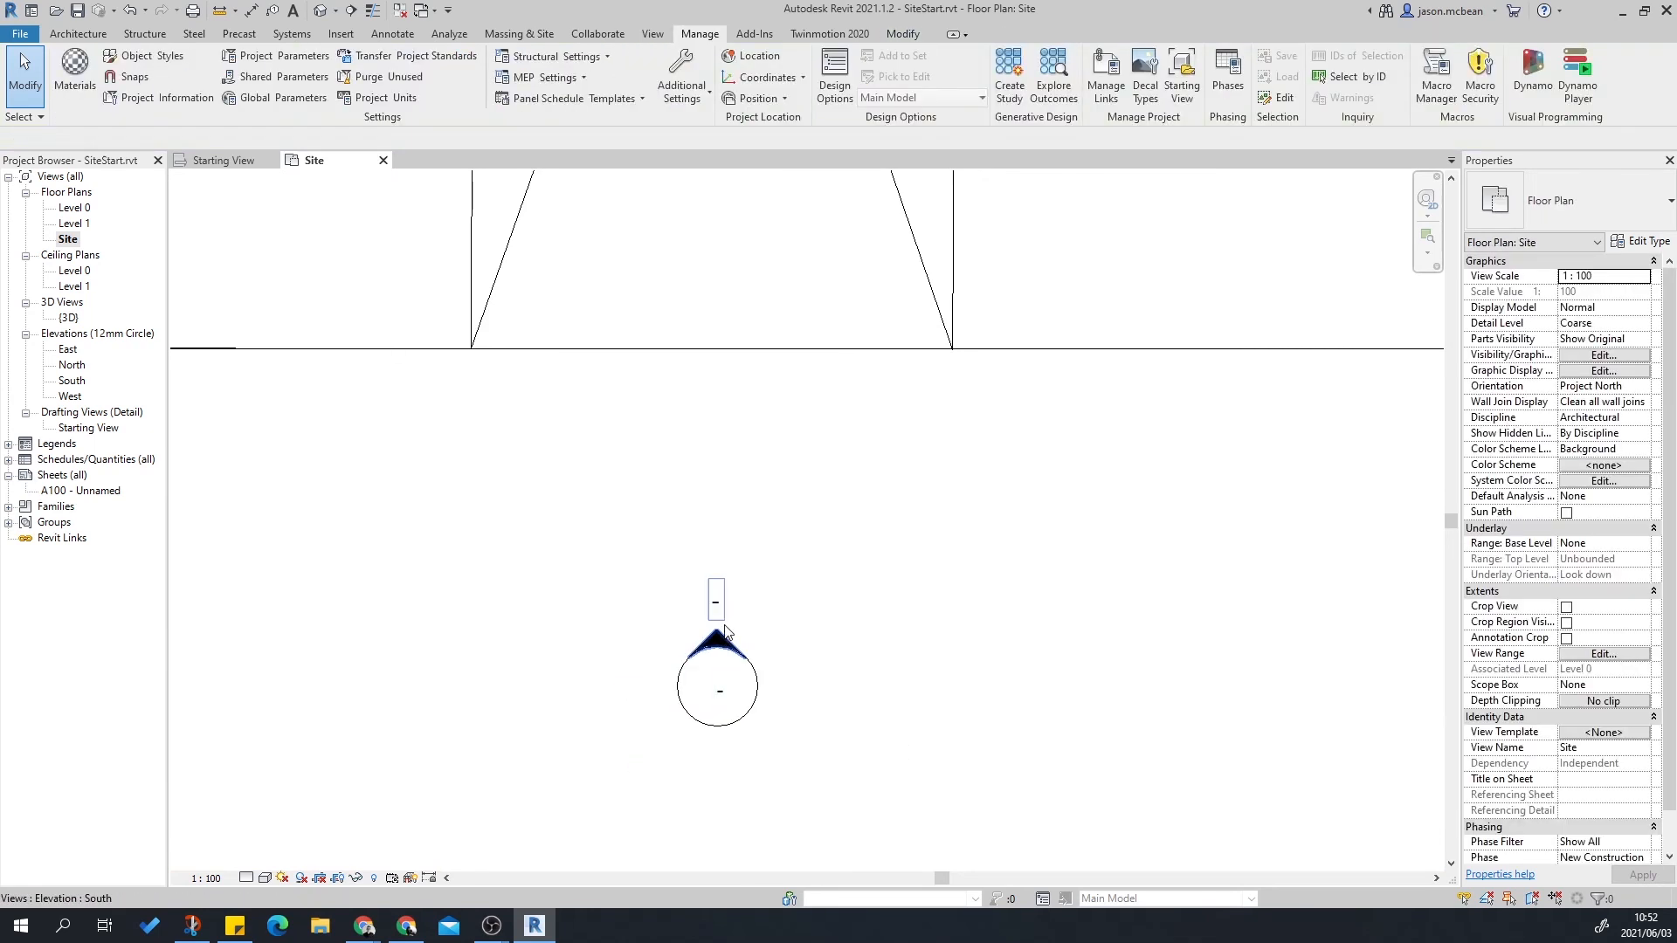
pyautogui.click(720, 640)
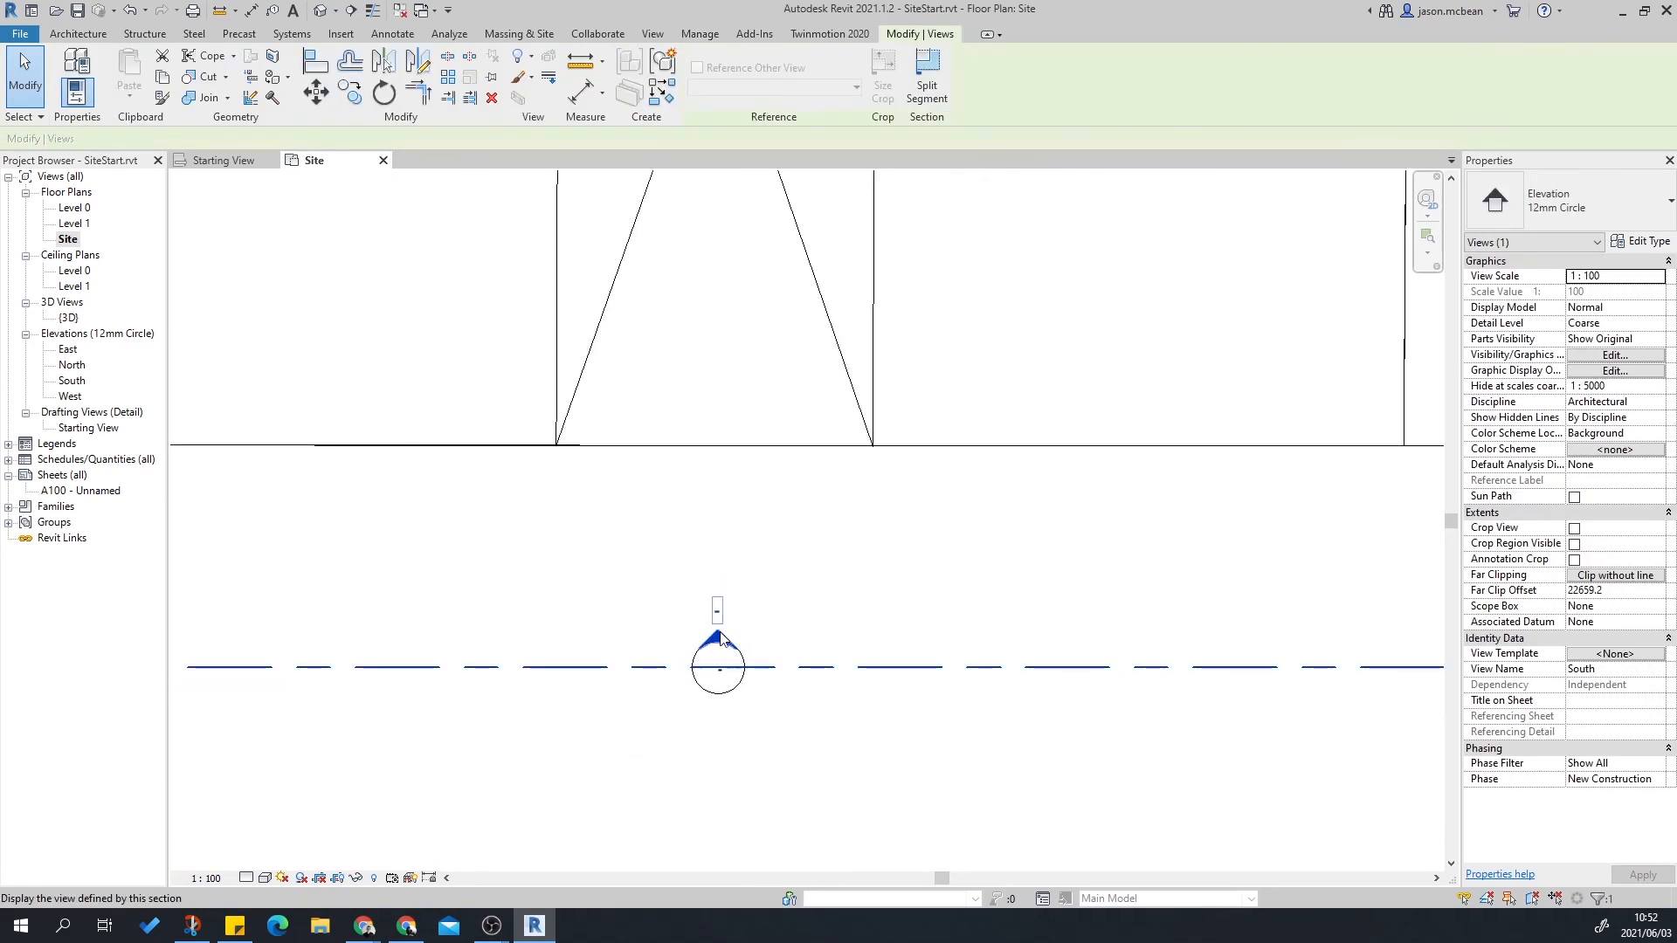
pyautogui.press('Escape')
pyautogui.scroll(3, 721, 640)
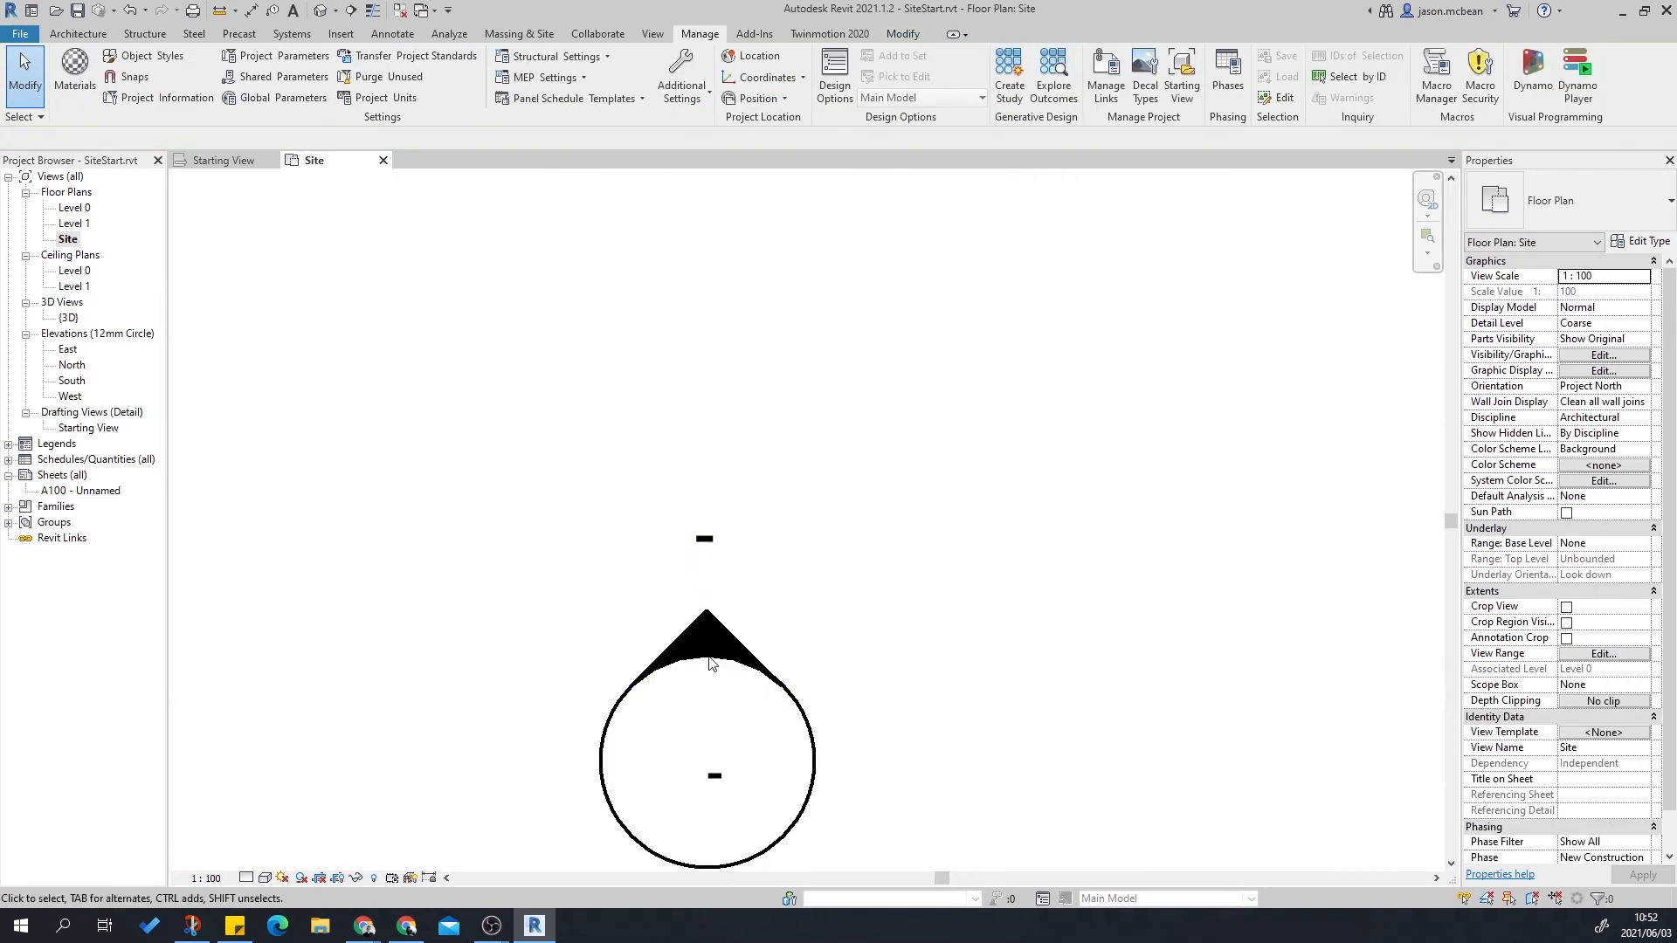
pyautogui.click(719, 623)
pyautogui.scroll(-5, 720, 624)
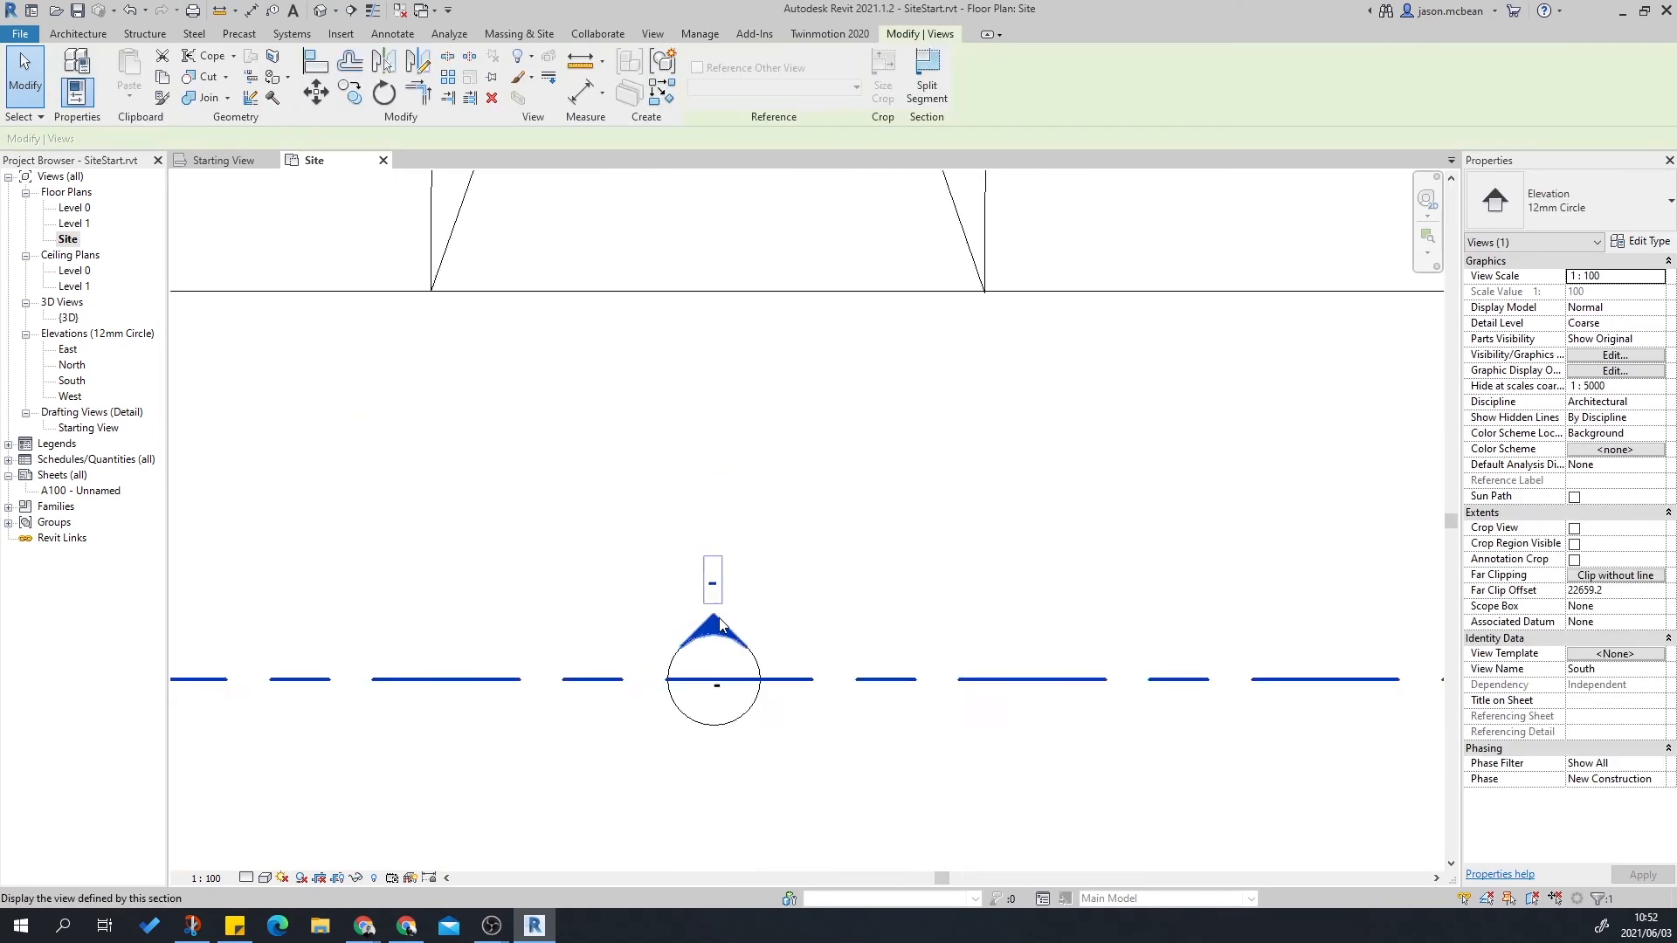
pyautogui.moveTo(752, 276)
pyautogui.mouseDown()
pyautogui.moveTo(755, 481)
pyautogui.moveTo(756, 270)
pyautogui.mouseUp()
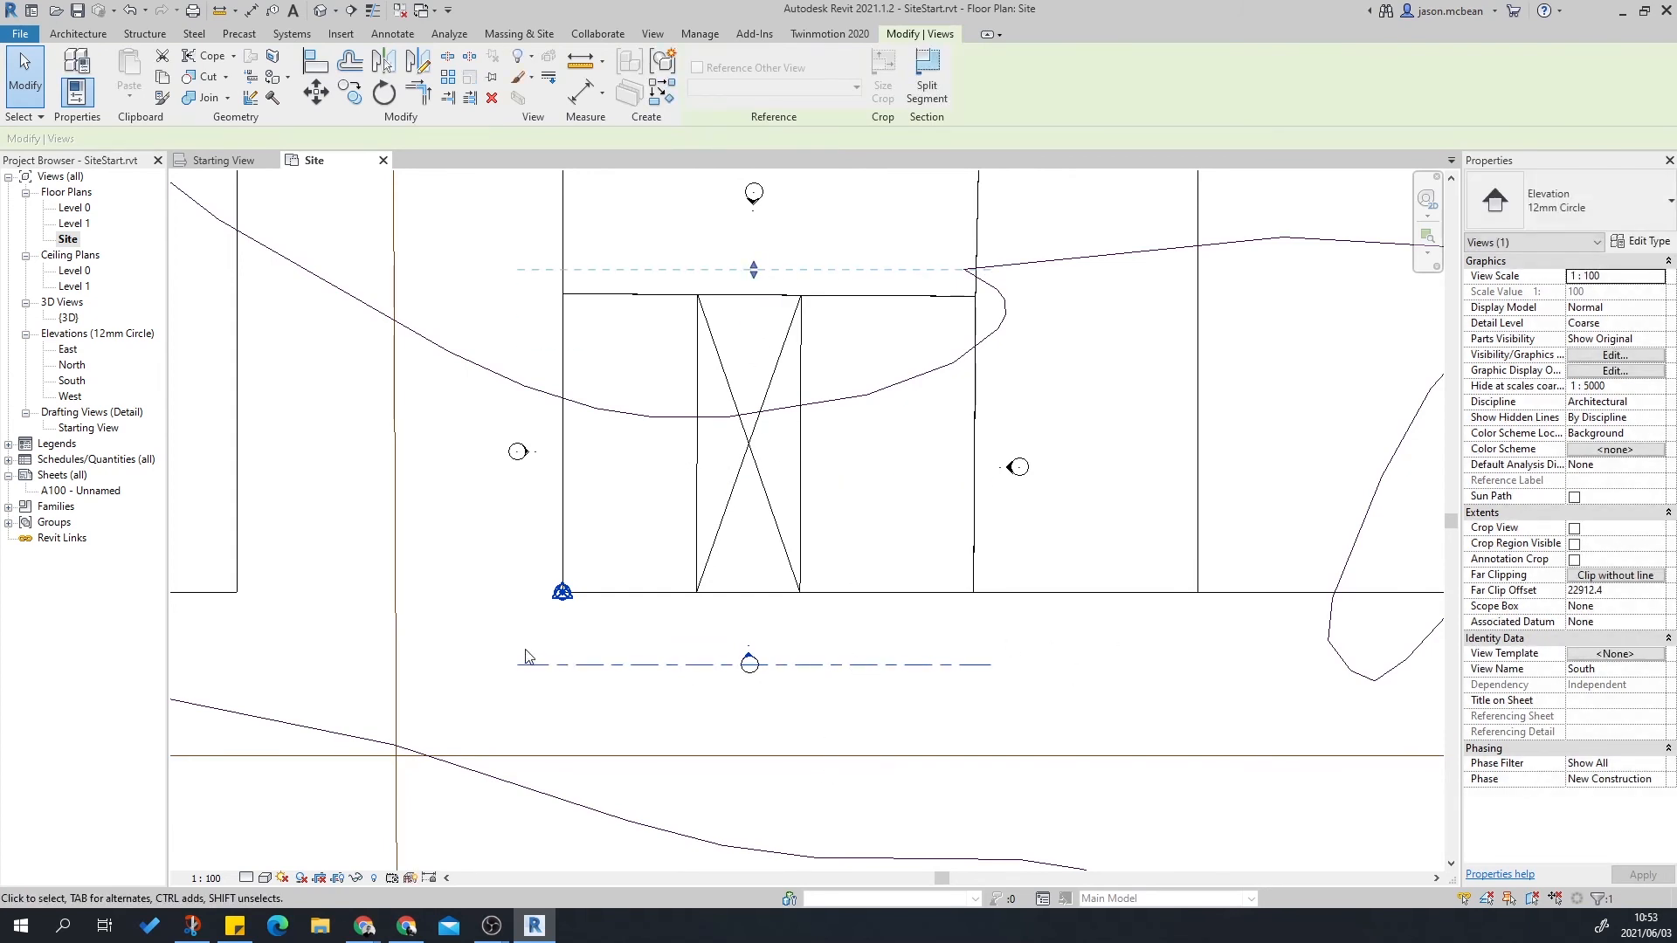
pyautogui.moveTo(527, 657); pyautogui.dragTo(775, 678)
pyautogui.click(587, 644)
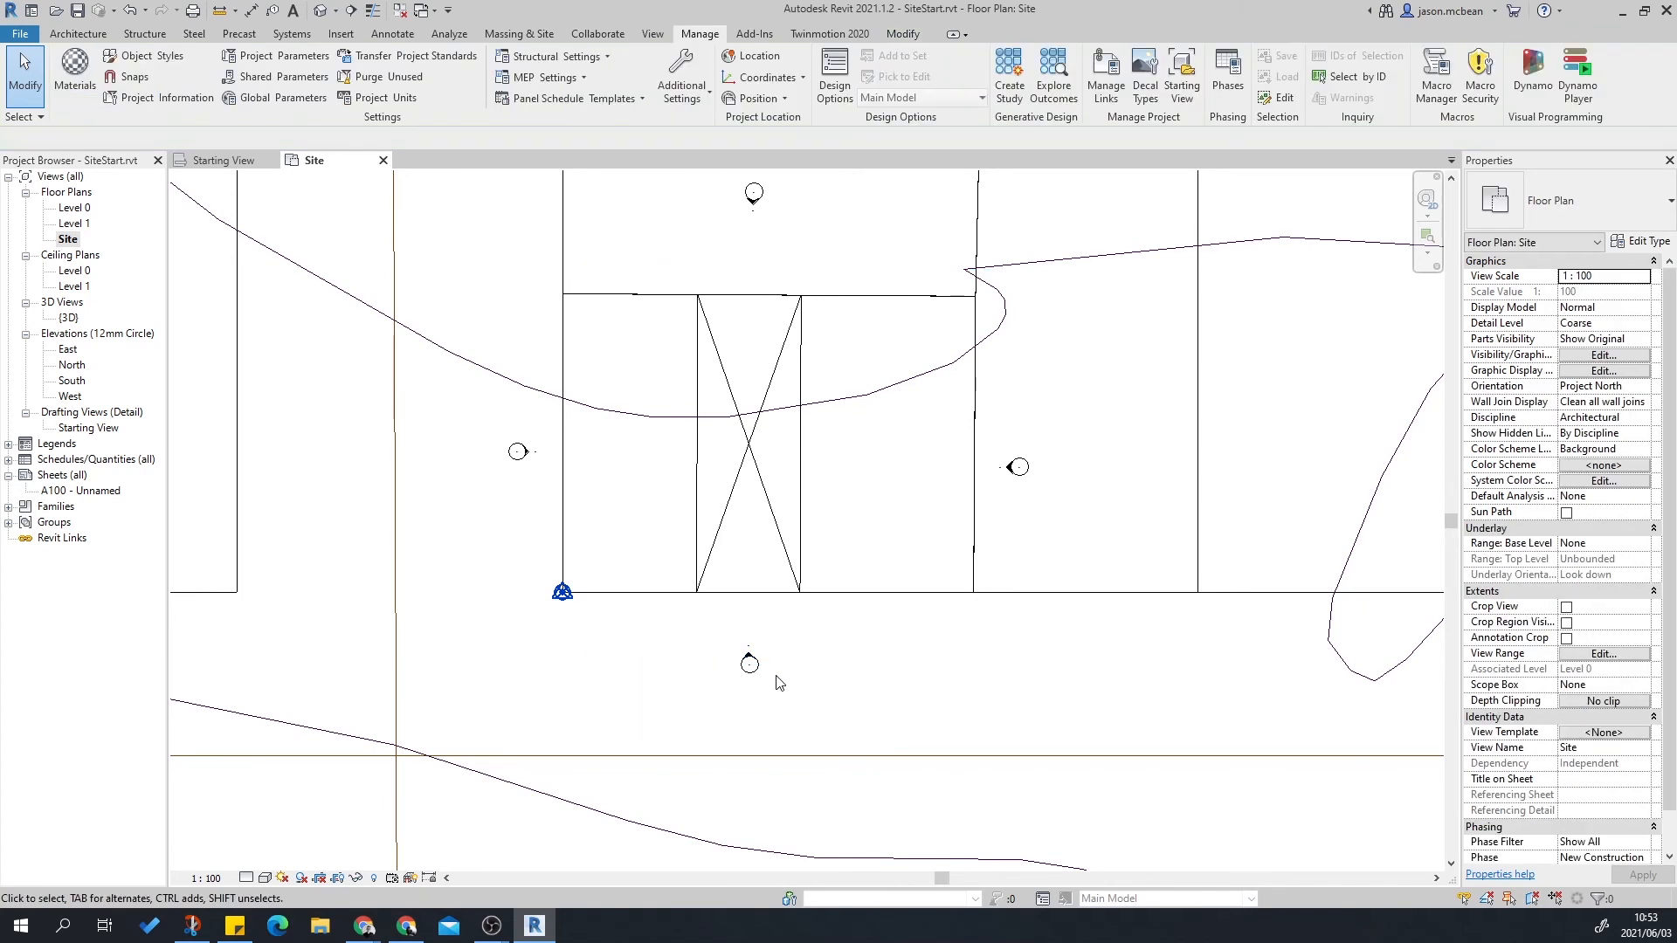
# Delete the crossed rectangle lines marking the building footprint inside the corner lot.
pyautogui.scroll(3, 778, 677)
pyautogui.moveTo(689, 660); pyautogui.dragTo(691, 799, button='middle')
pyautogui.scroll(-4, 687, 767)
pyautogui.scroll(1, 737, 587)
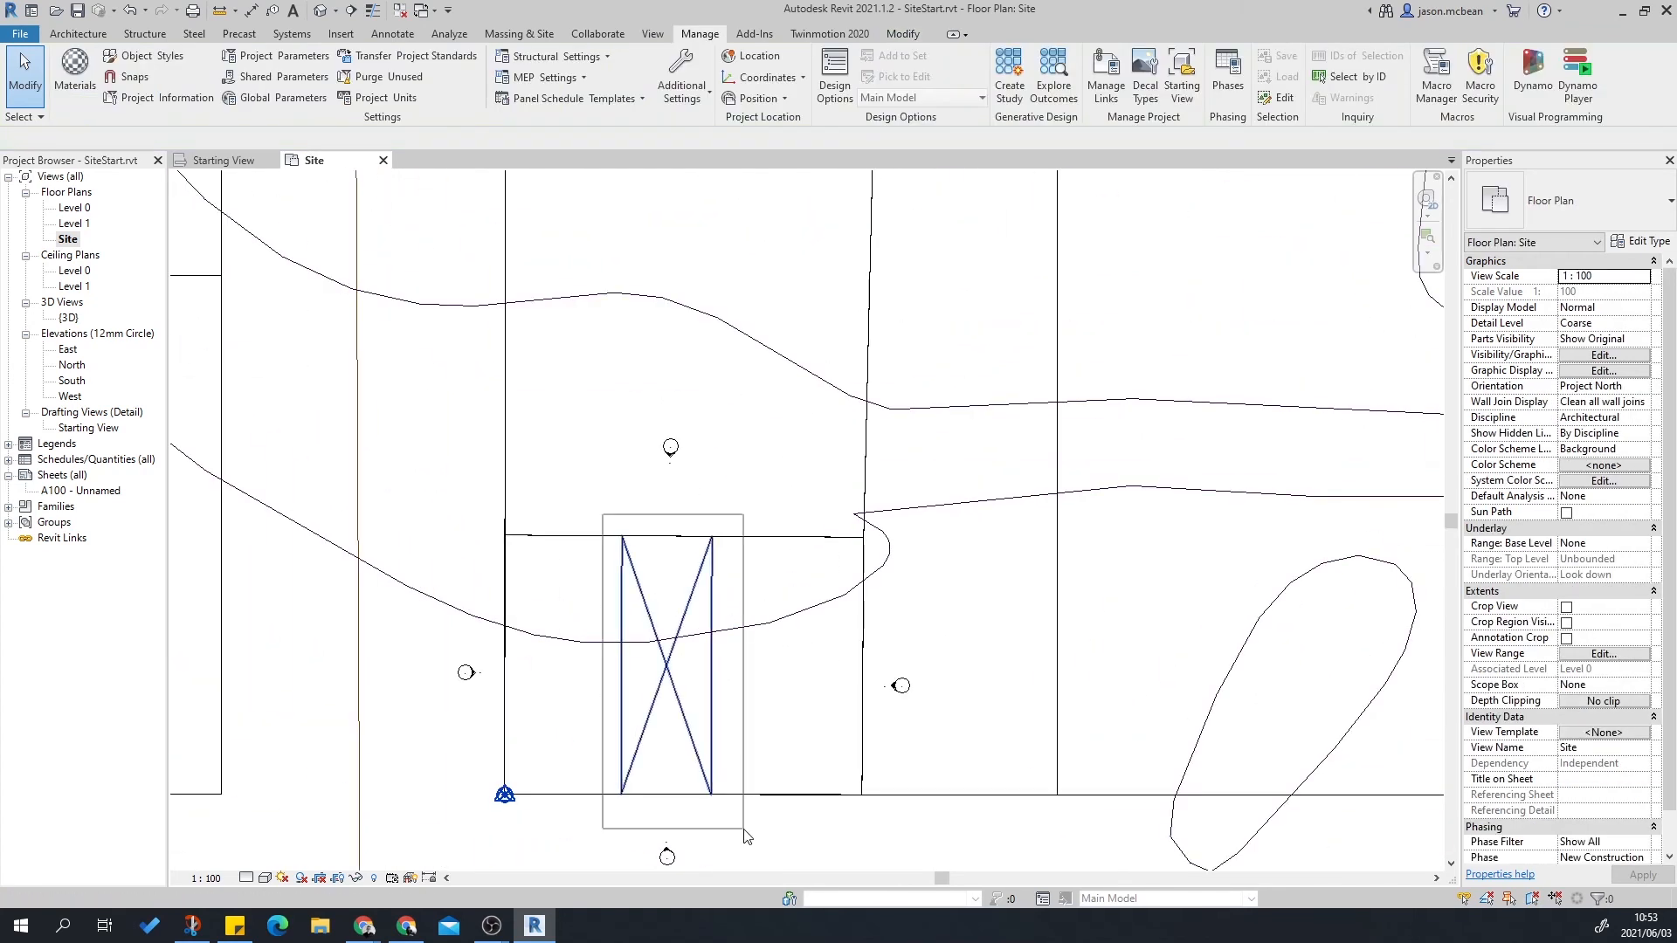
pyautogui.scroll(-2, 790, 604)
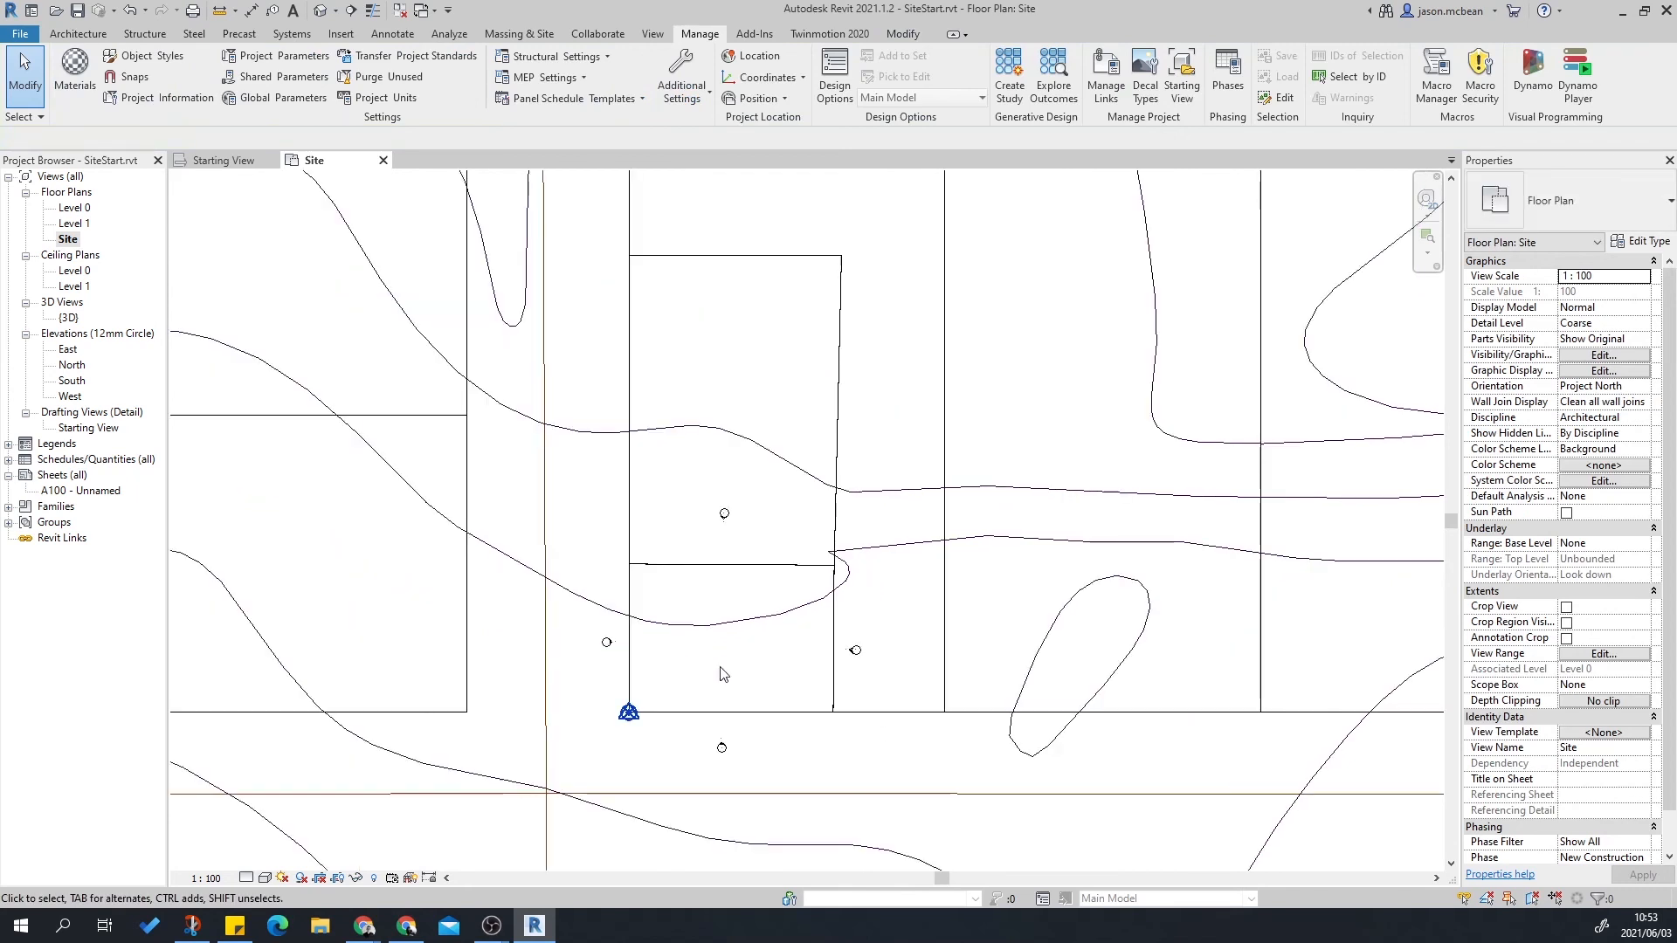
pyautogui.scroll(2, 778, 602)
# Open the default 3D view and examine how Brooklyn.DWG's contours are positioned relative to its cadastral layout.
pyautogui.click(321, 9)
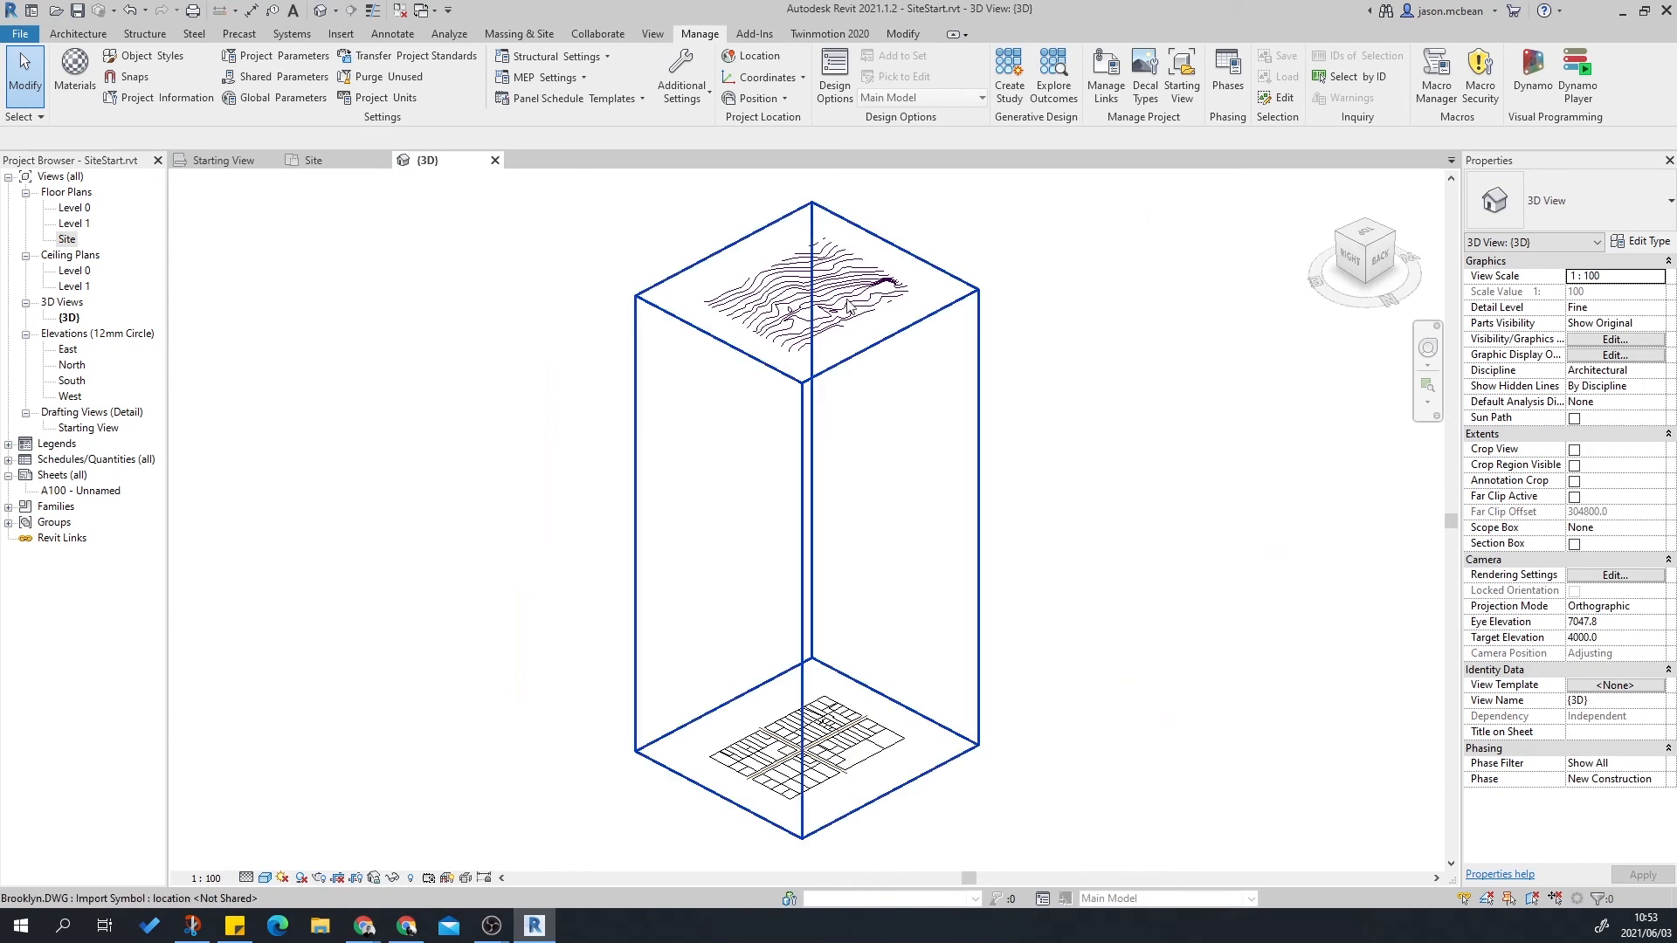
pyautogui.click(920, 267)
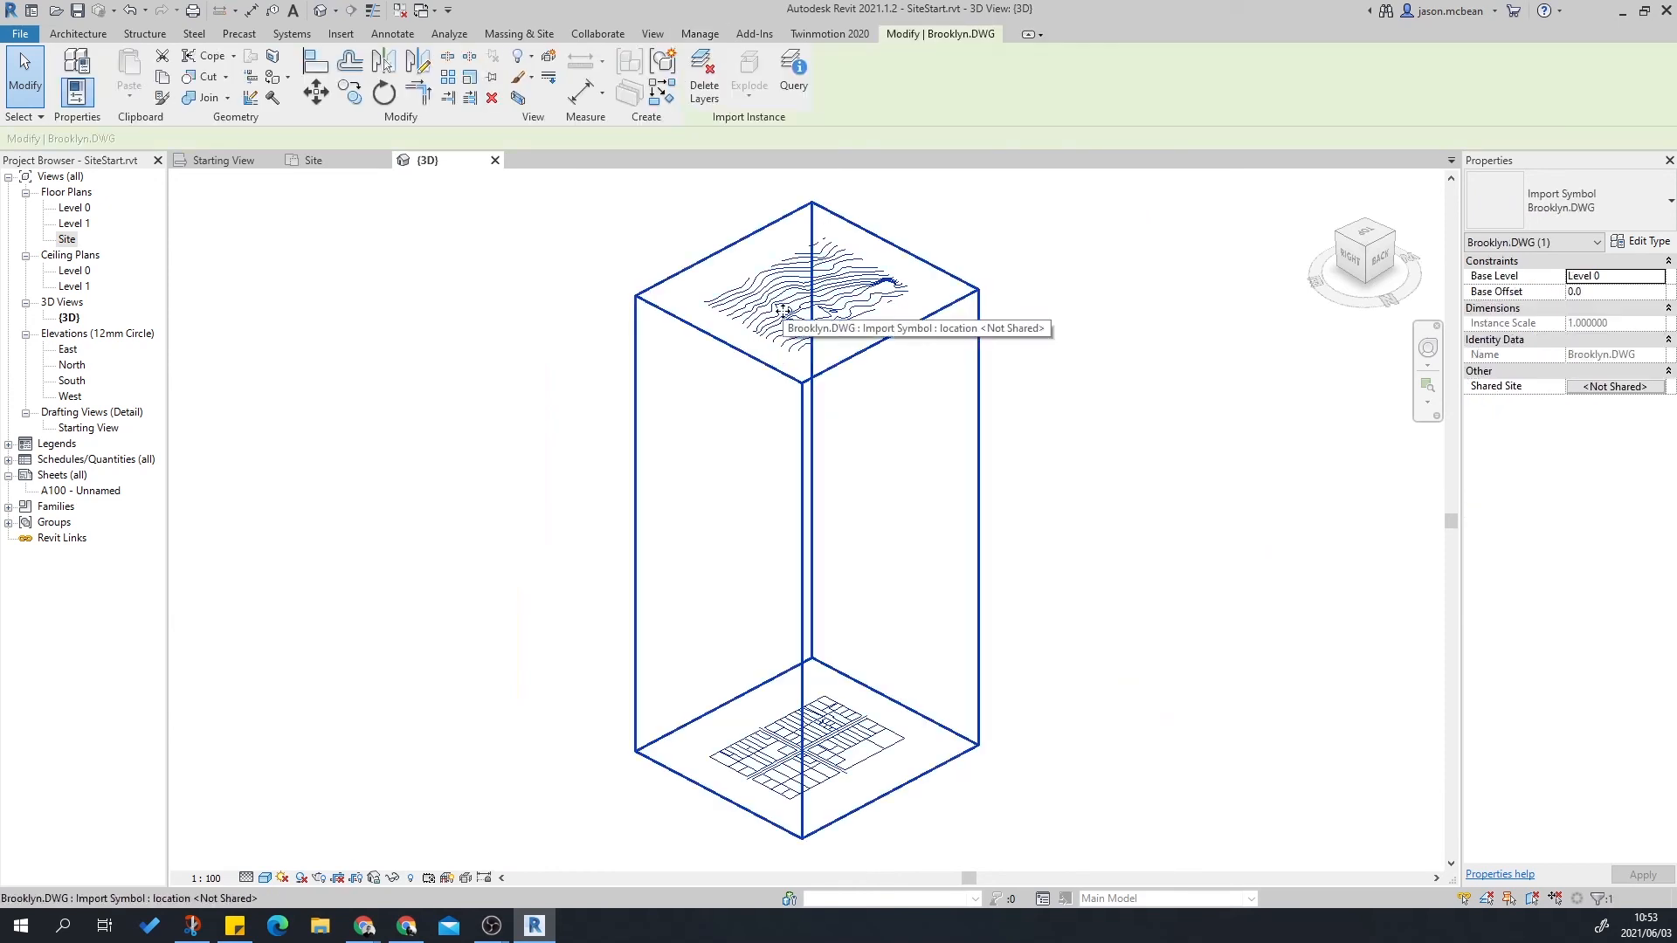
pyautogui.scroll(5, 781, 310)
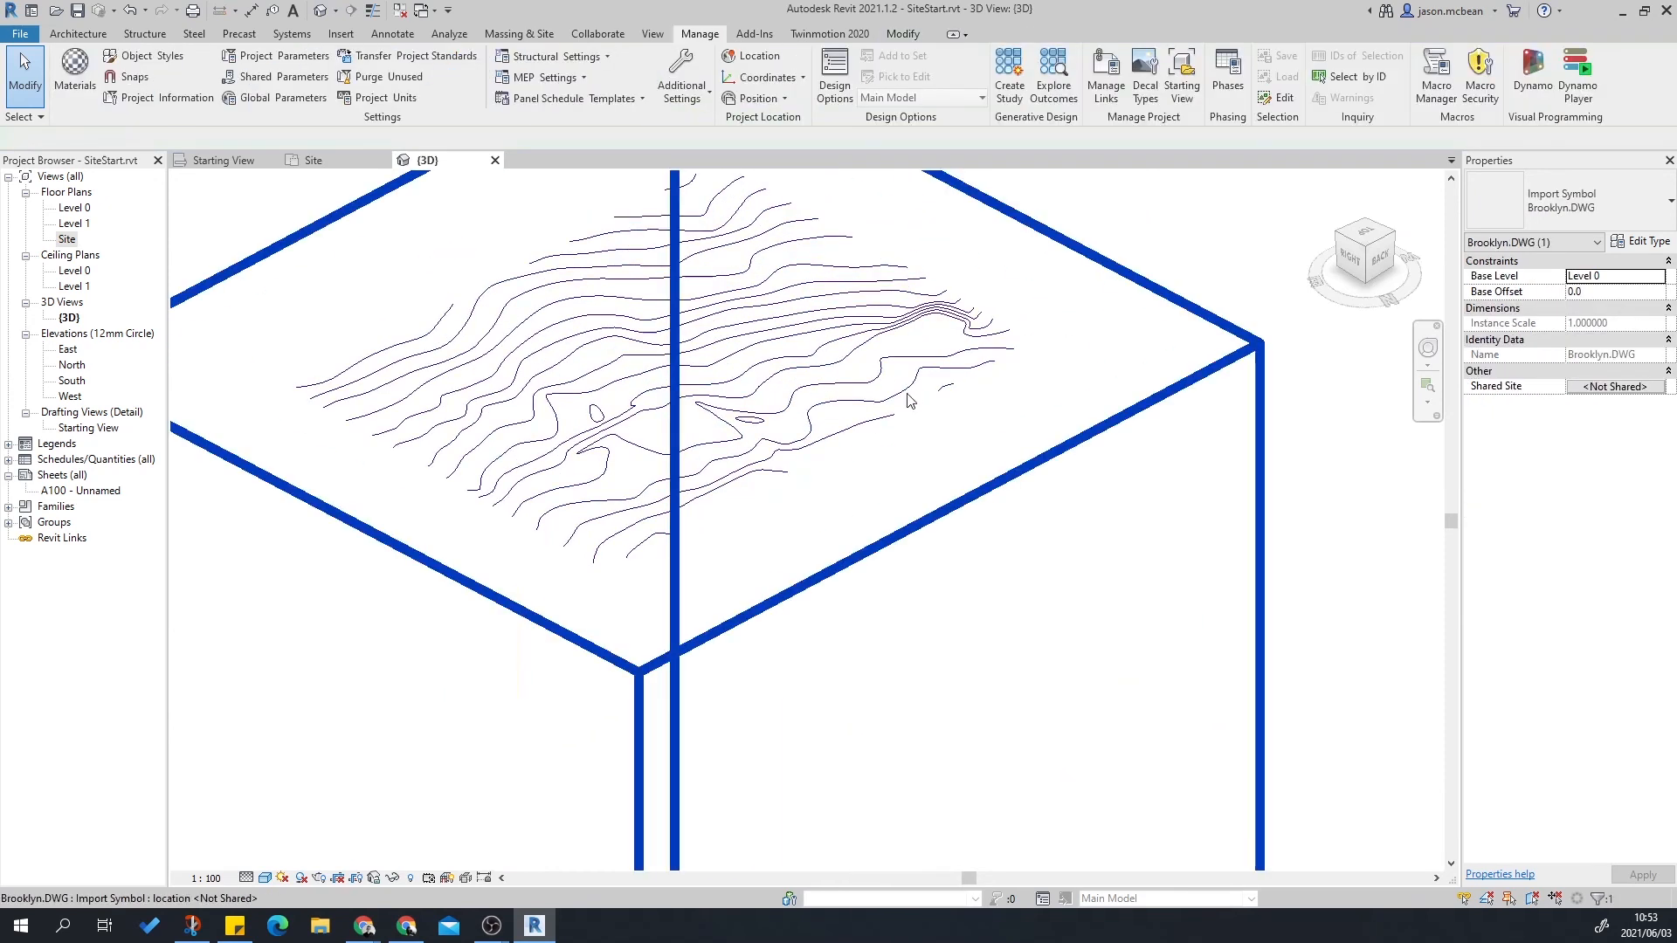
pyautogui.scroll(-4, 887, 387)
pyautogui.scroll(-3, 900, 384)
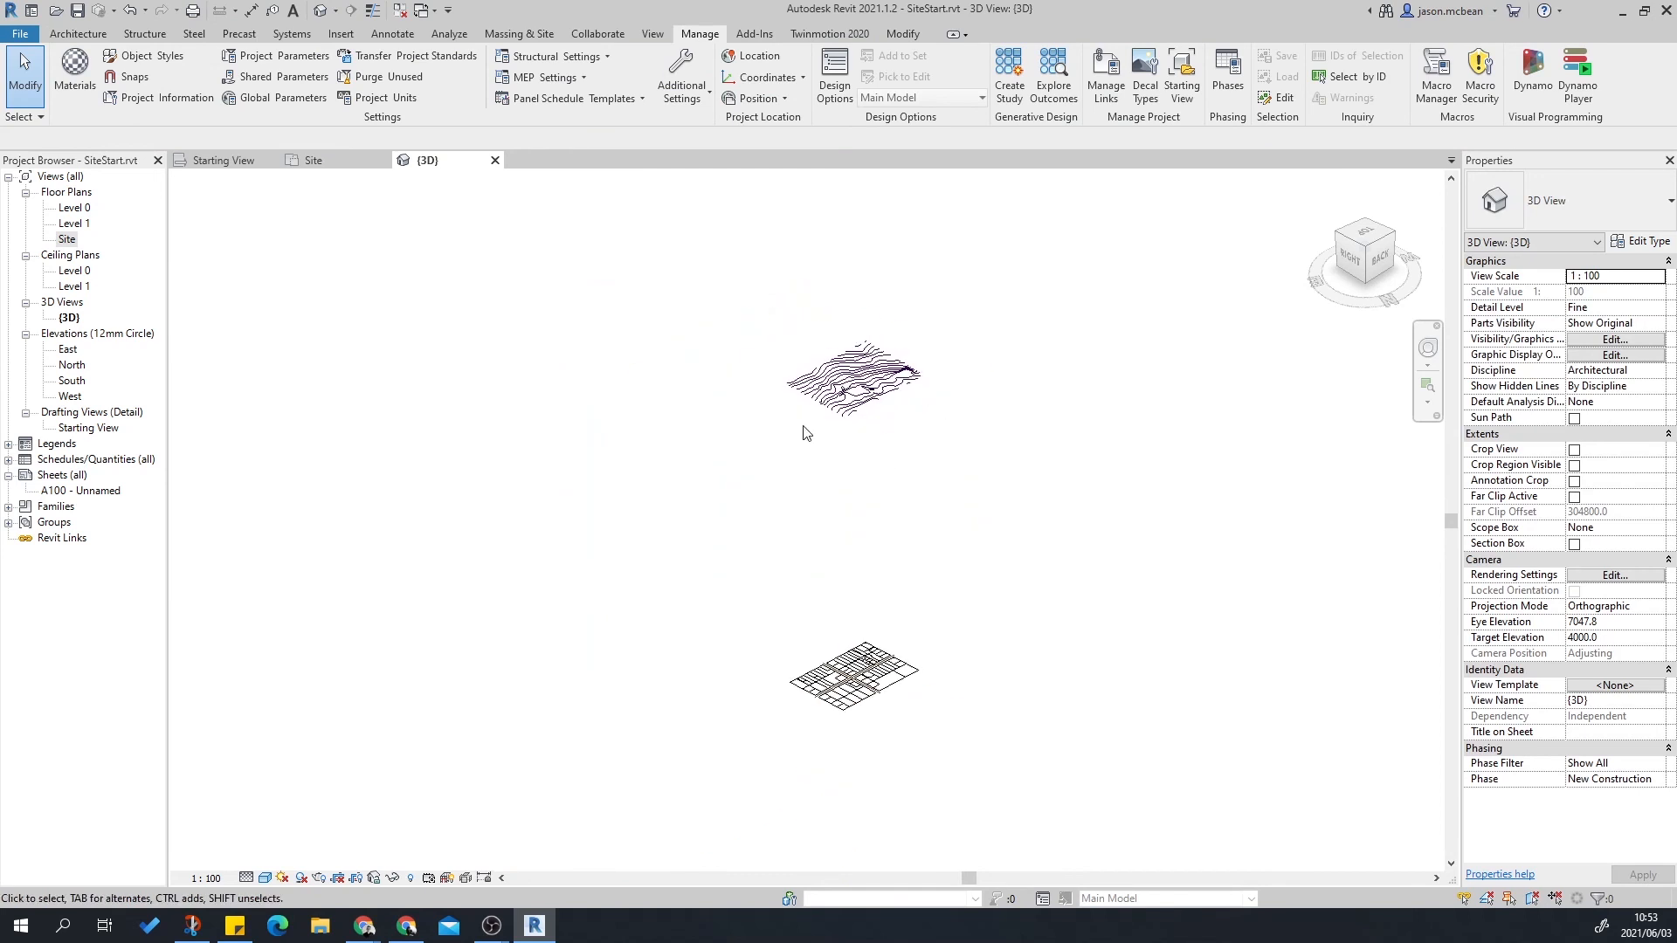
pyautogui.click(886, 385)
pyautogui.click(1031, 537)
pyautogui.scroll(3, 980, 515)
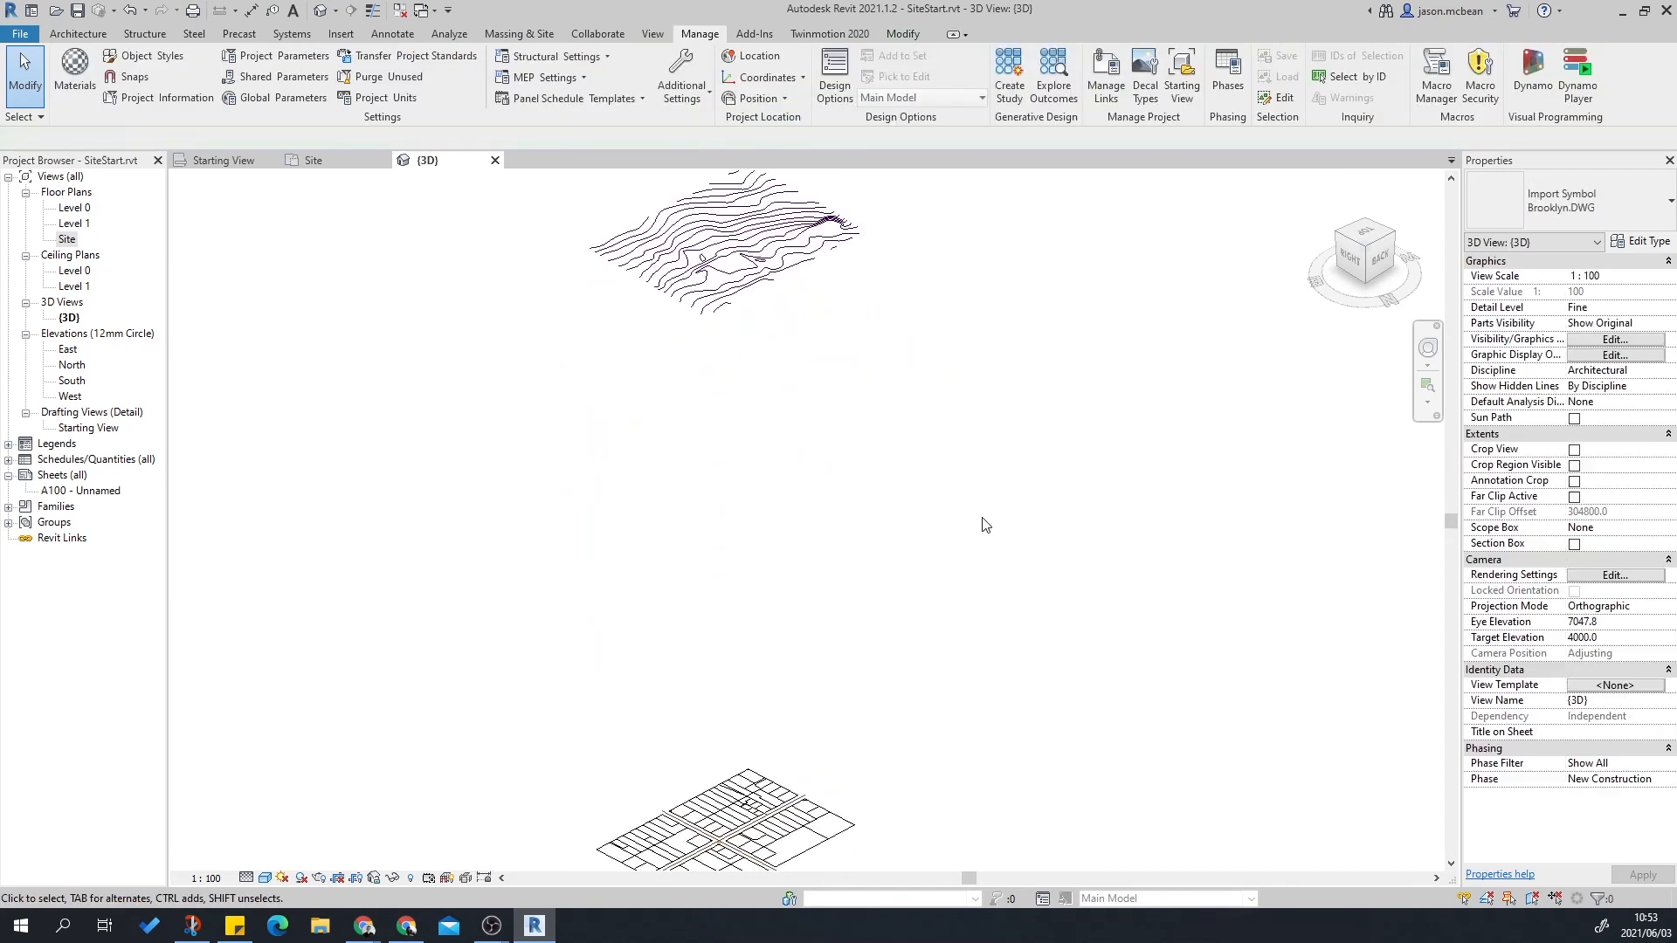
pyautogui.moveTo(917, 410); pyautogui.dragTo(972, 583, button='middle')
pyautogui.click(871, 402)
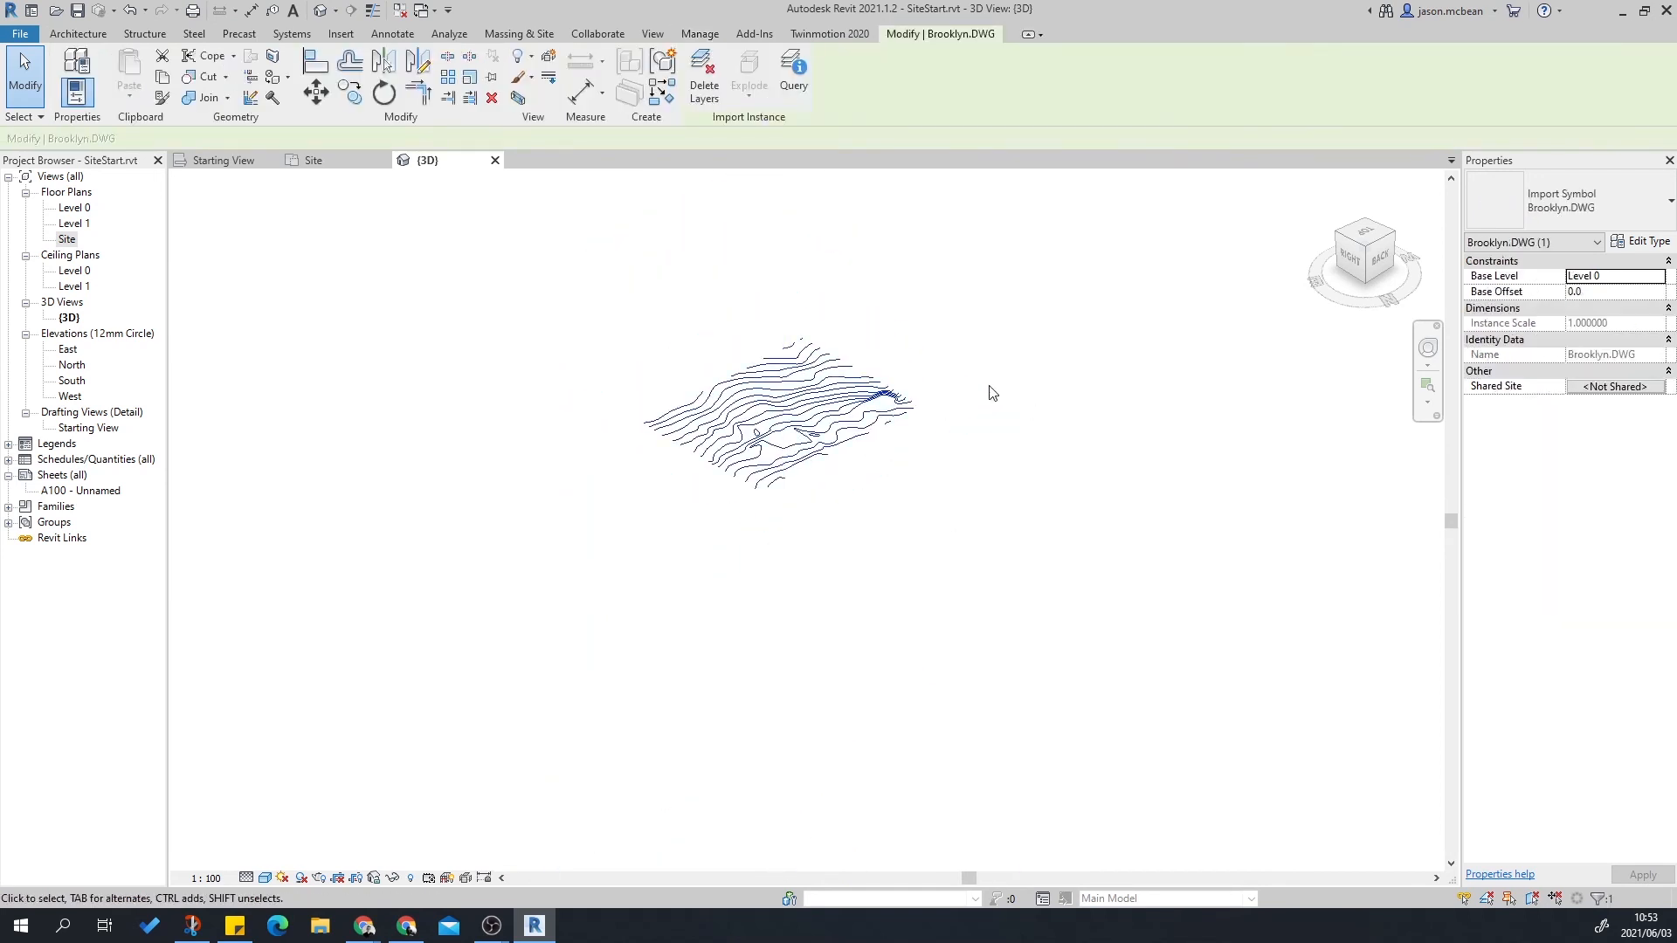
pyautogui.keyDown('shift'); pyautogui.moveTo(1081, 380); pyautogui.dragTo(1128, 354, button='middle'); pyautogui.keyUp('shift')
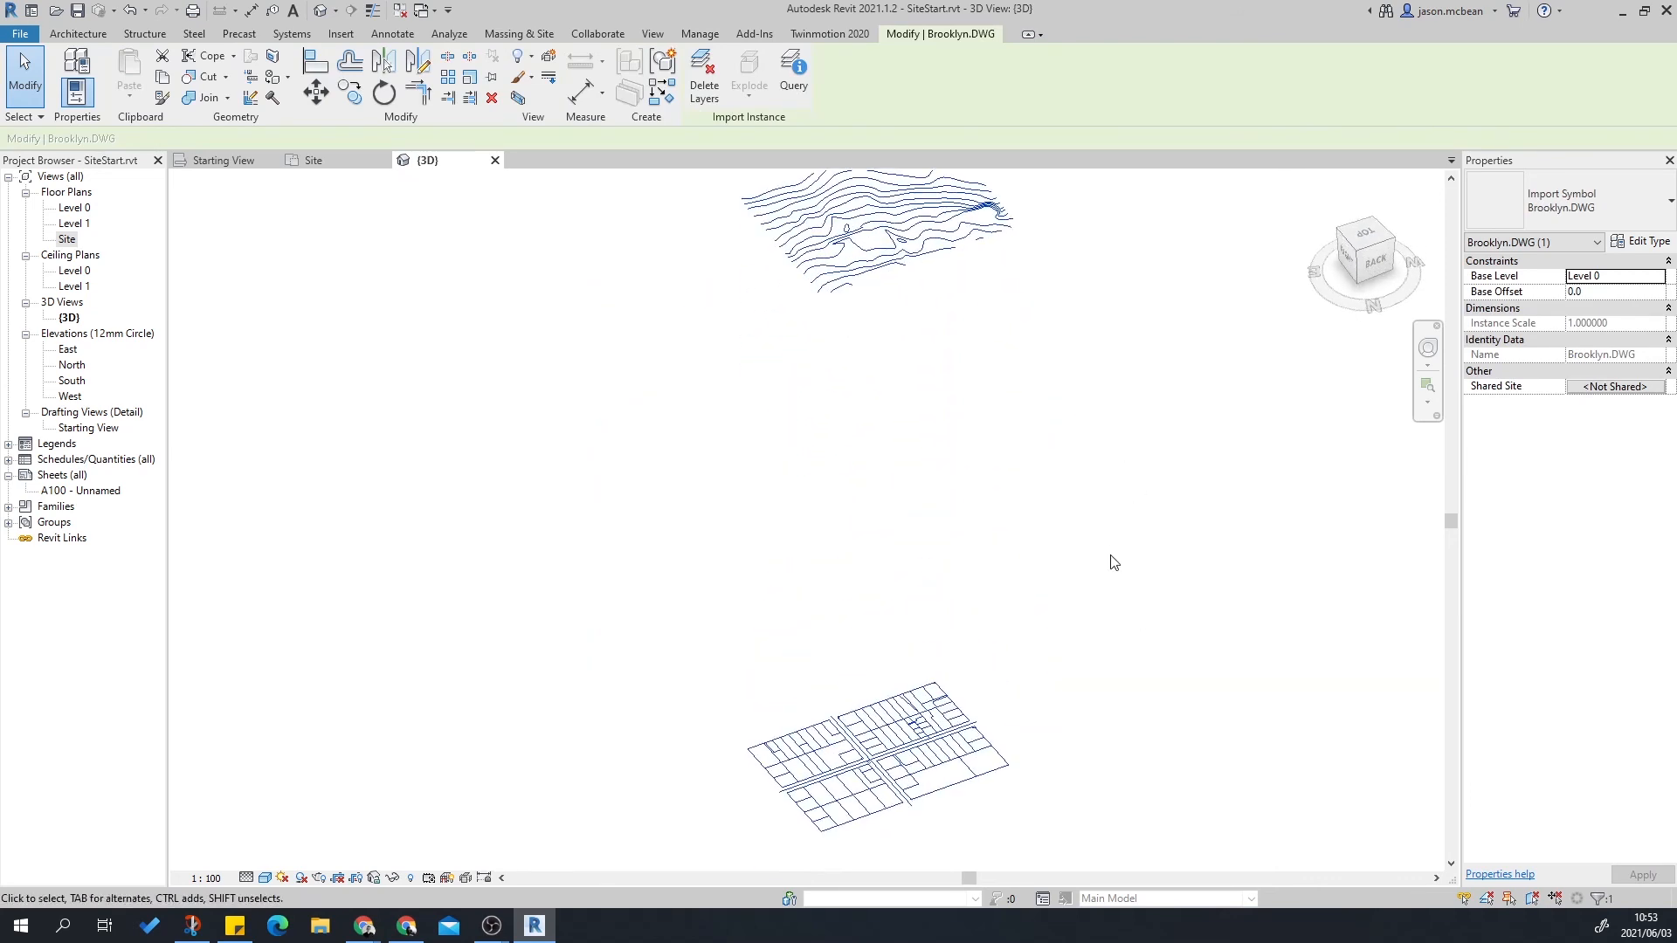
pyautogui.click(1110, 559)
pyautogui.scroll(-3, 1076, 538)
pyautogui.click(1020, 413)
pyautogui.scroll(5, 1009, 389)
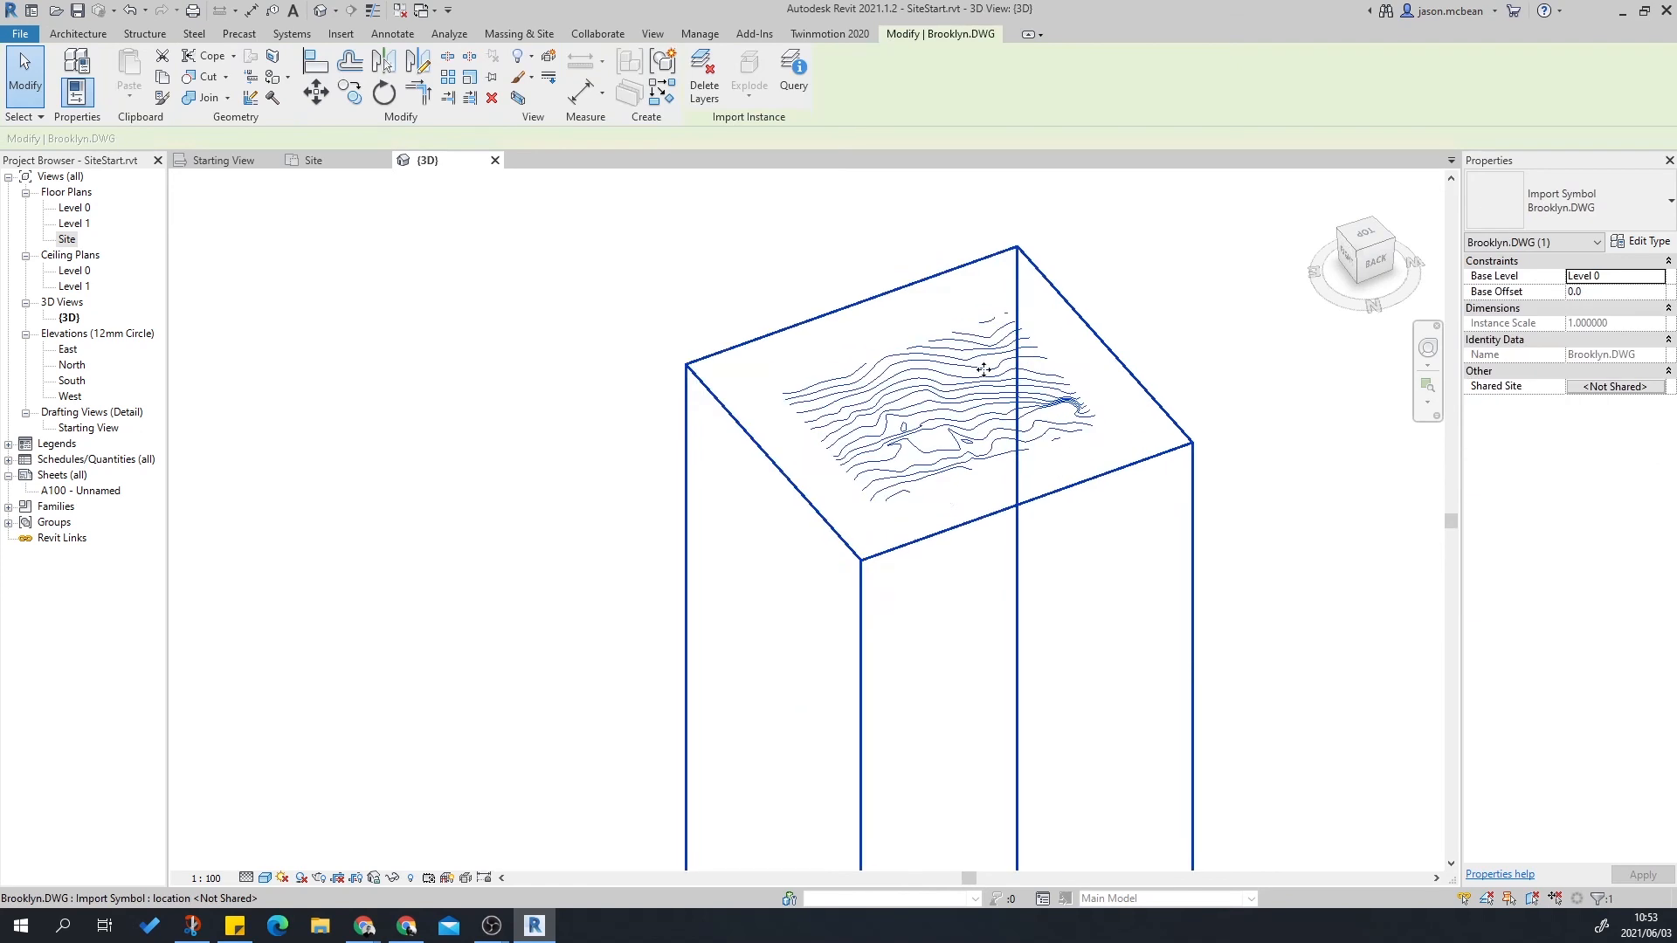
pyautogui.scroll(-4, 877, 478)
pyautogui.click(1004, 421)
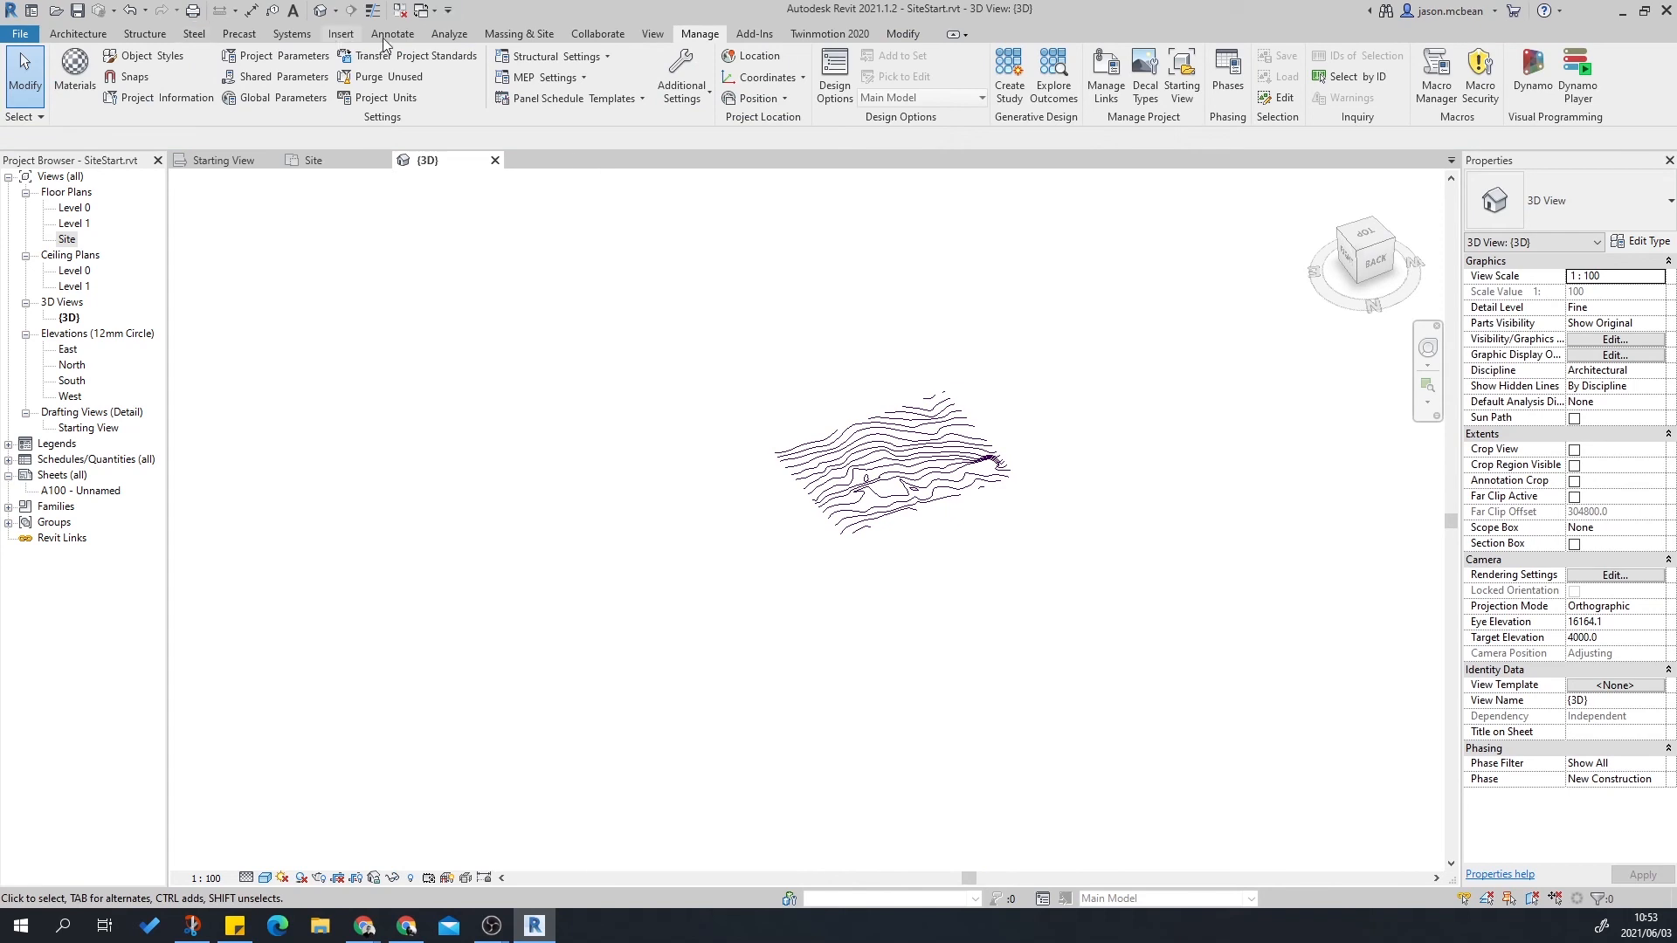
# Create a toposurface from the Brooklyn.DWG import instance, adding points from the Contours layer only.
pyautogui.click(543, 35)
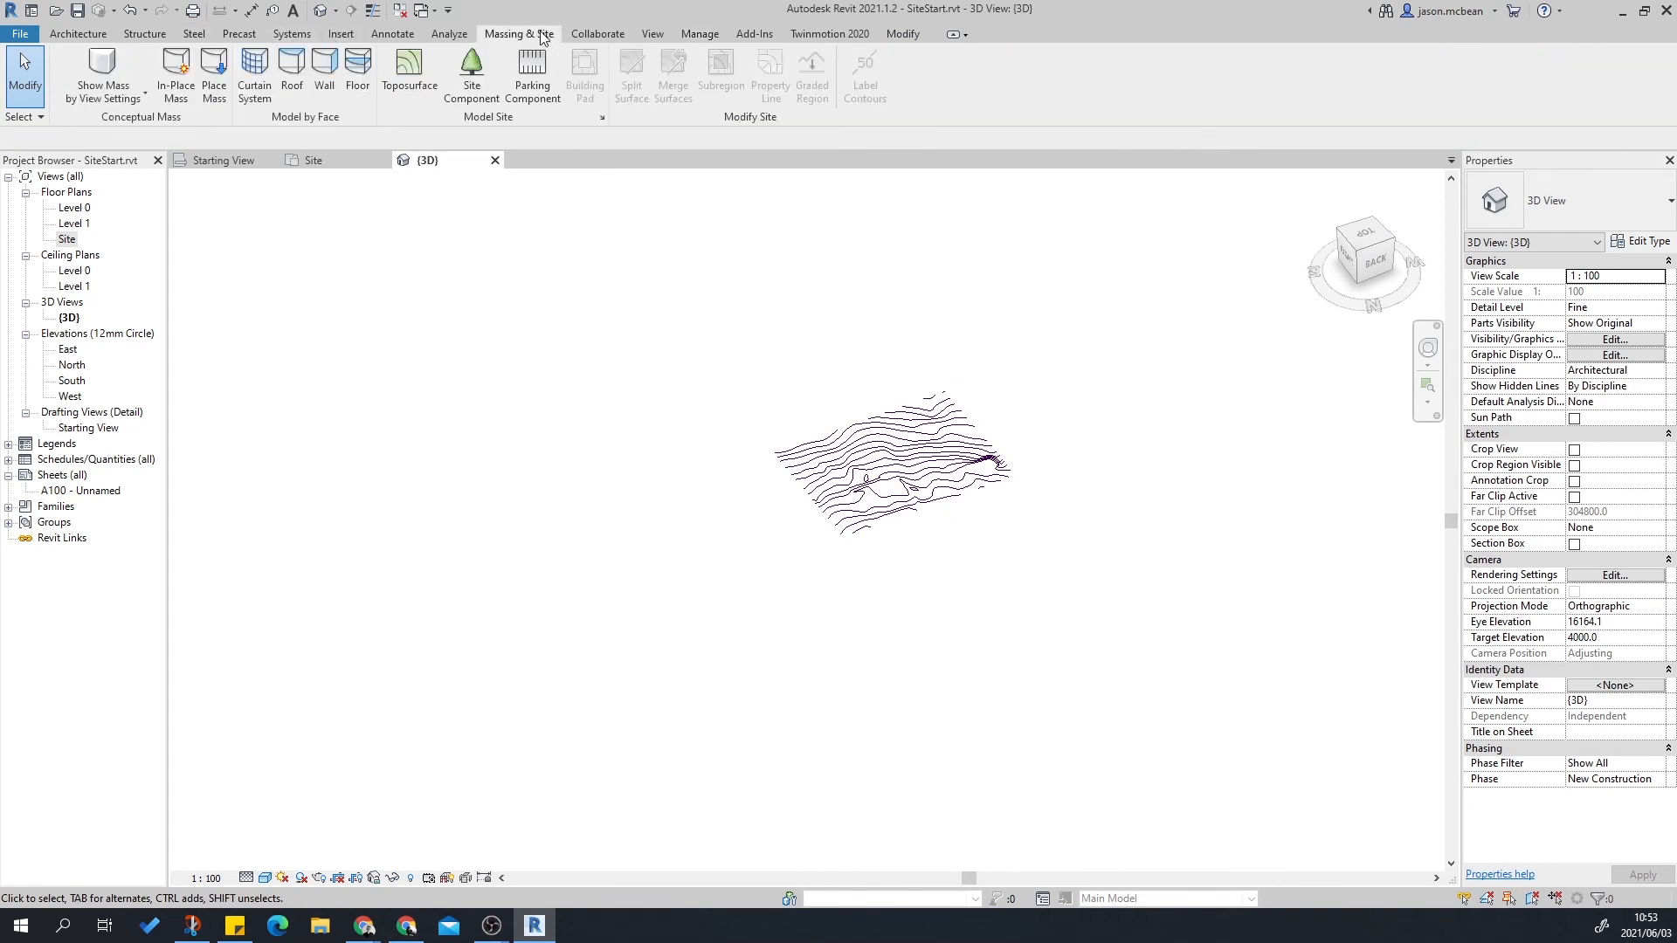
pyautogui.click(402, 76)
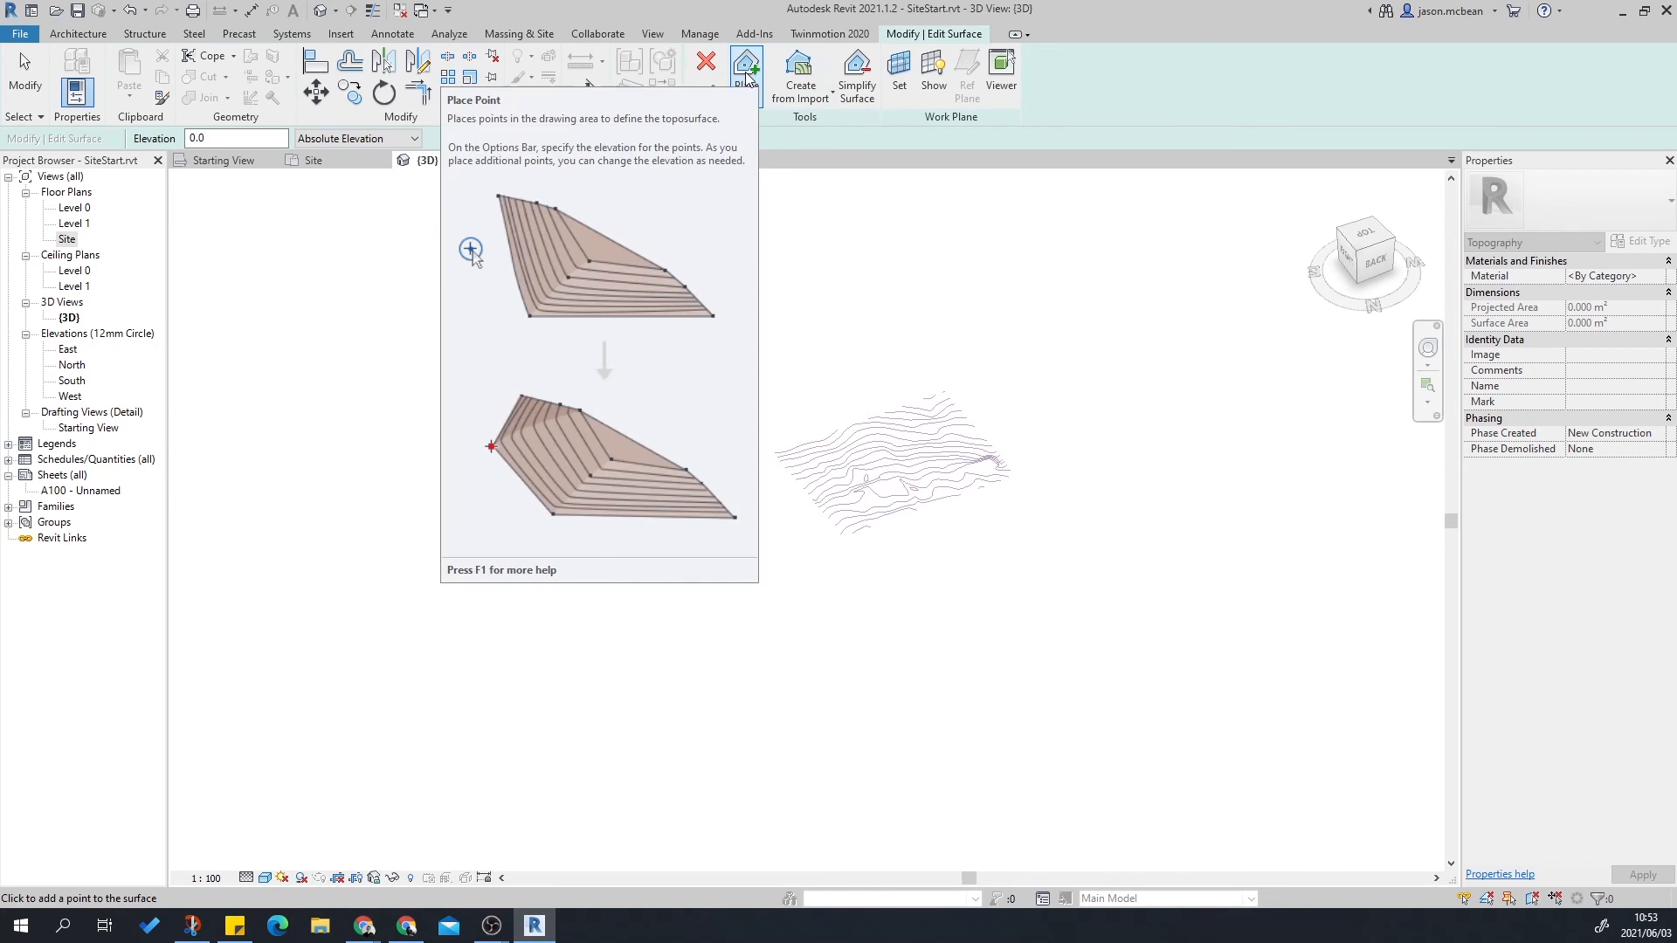
pyautogui.click(193, 138)
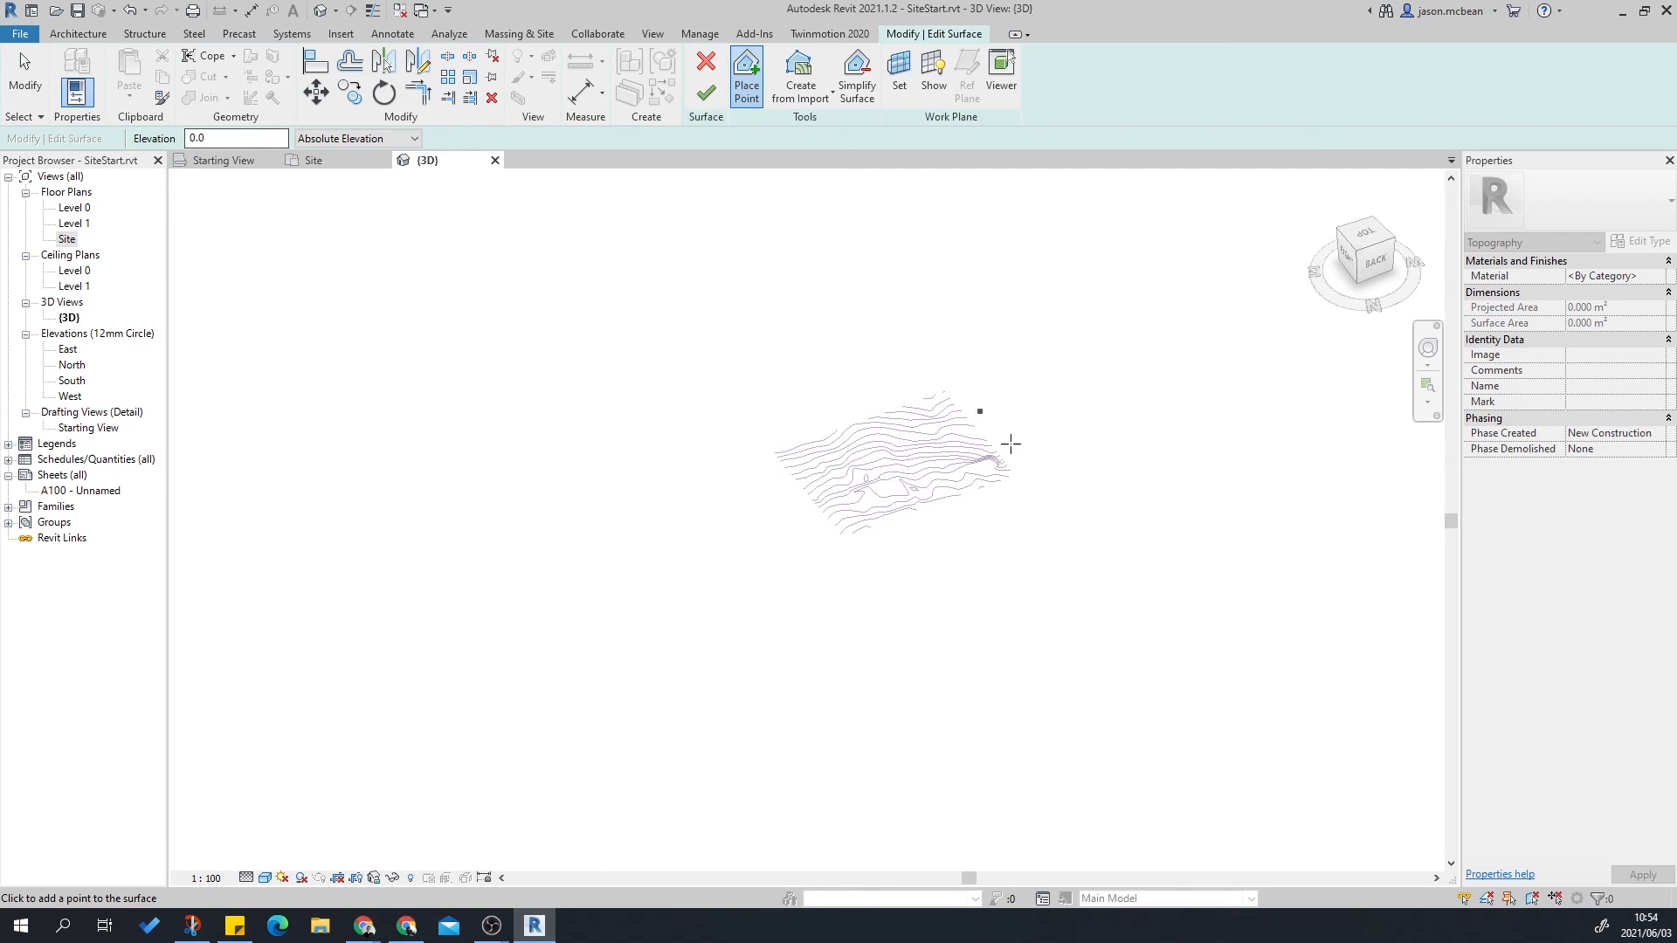
pyautogui.click(888, 359)
pyautogui.scroll(5, 935, 408)
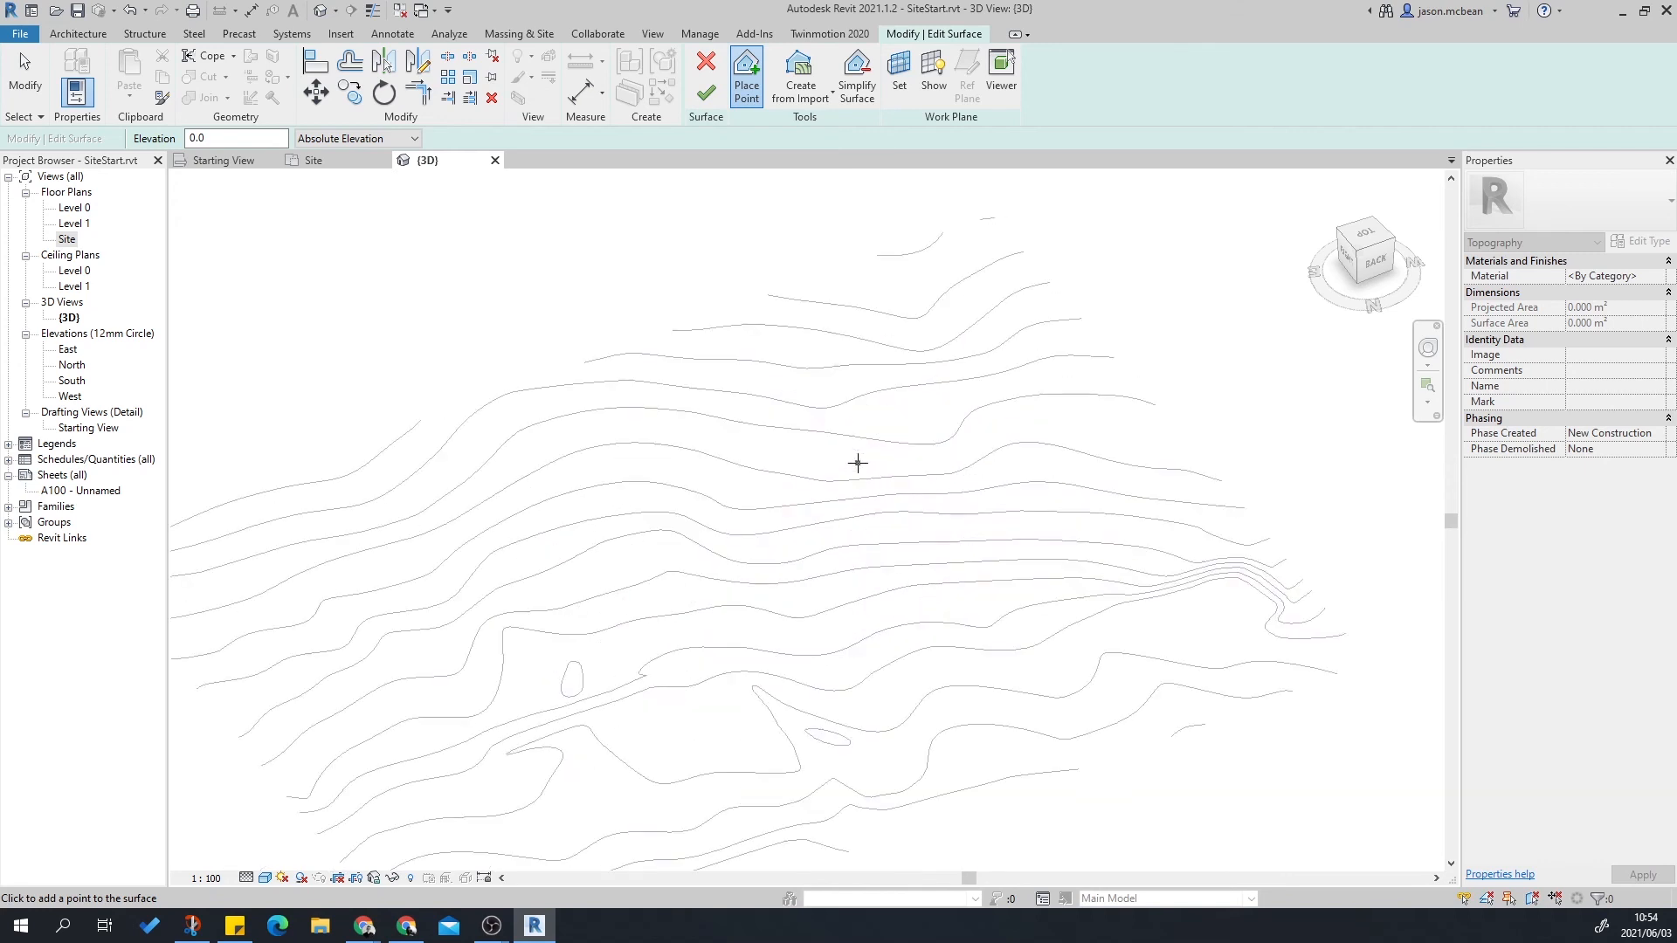
pyautogui.click(800, 81)
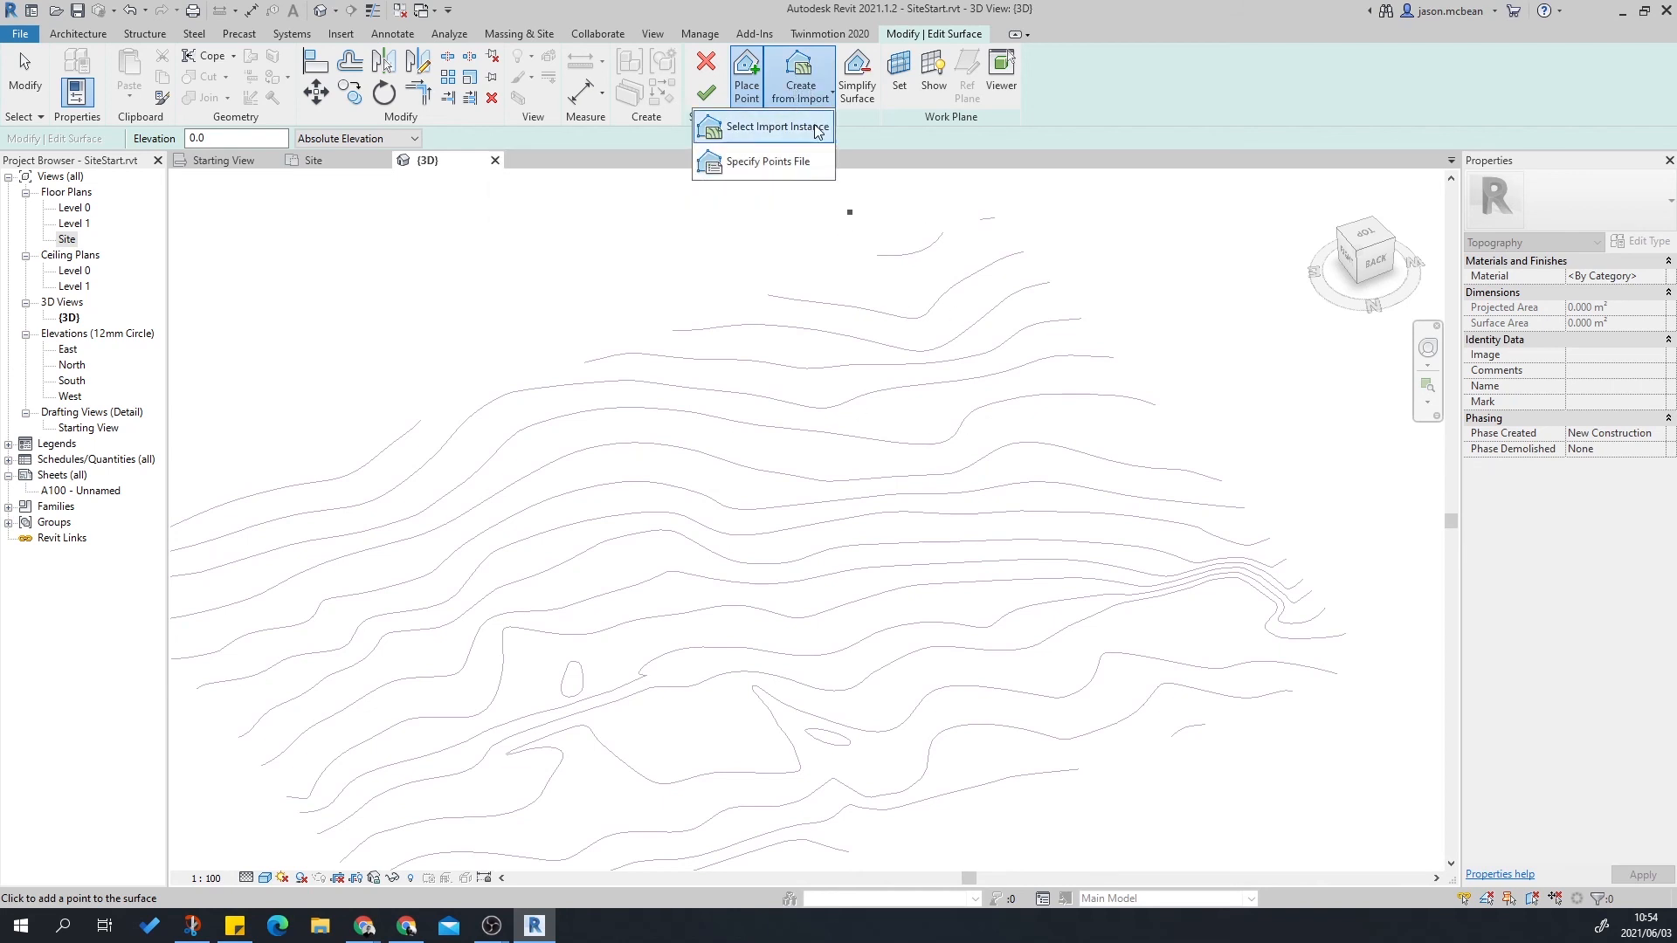
pyautogui.click(770, 128)
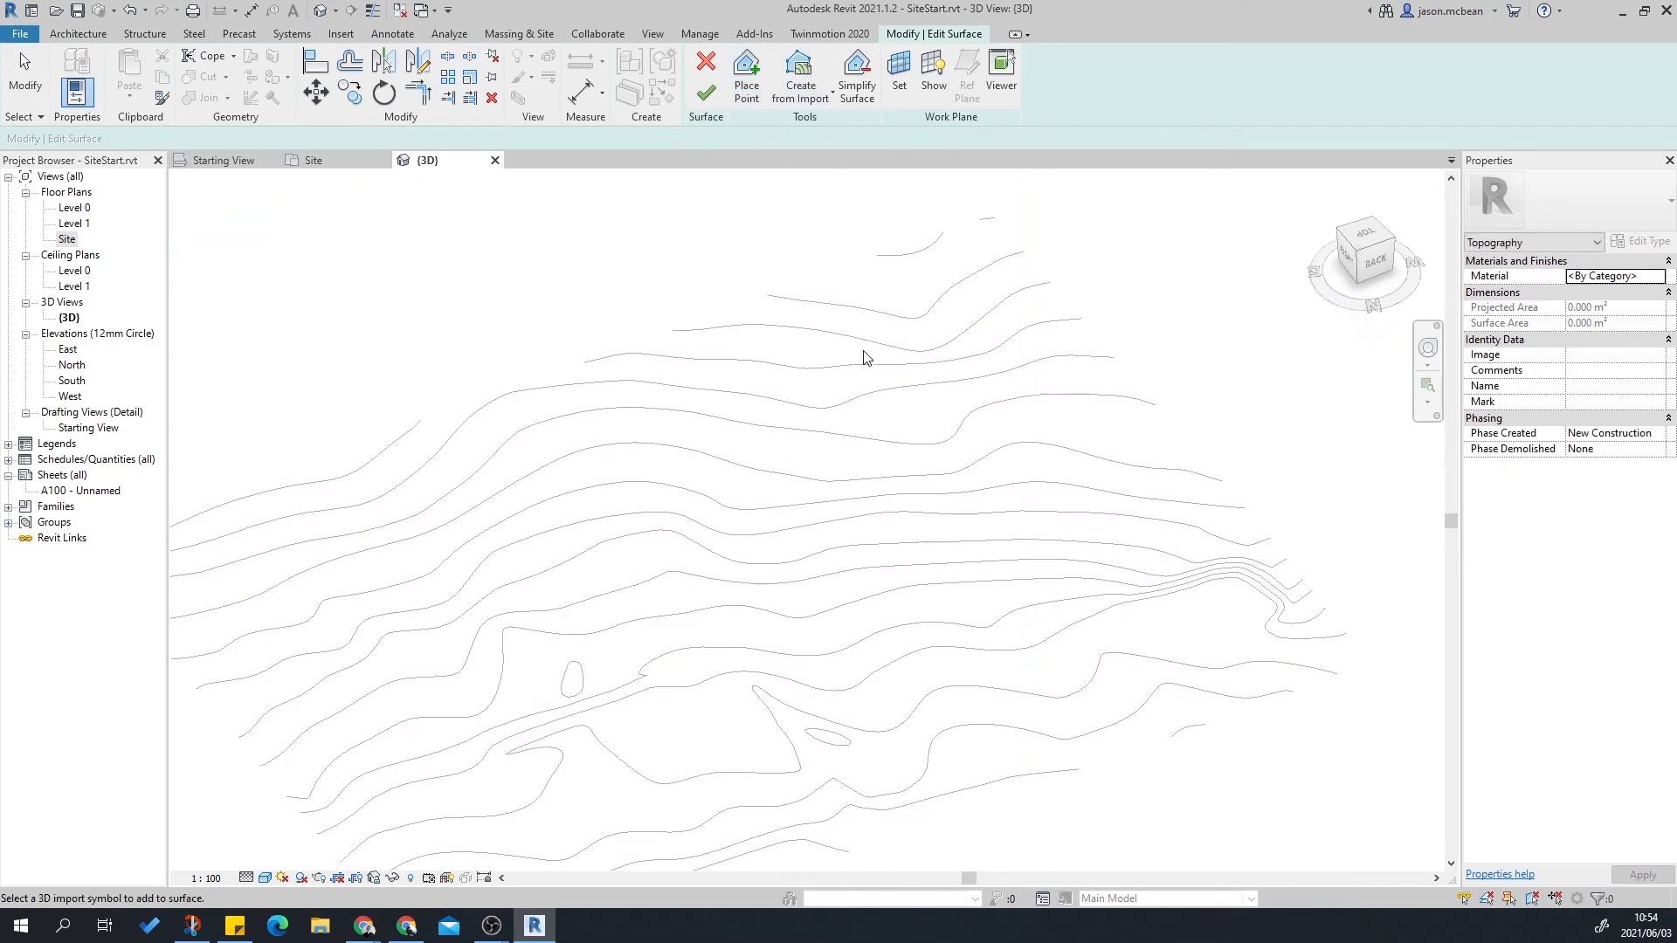
pyautogui.click(876, 344)
pyautogui.click(683, 333)
pyautogui.click(683, 347)
pyautogui.click(683, 377)
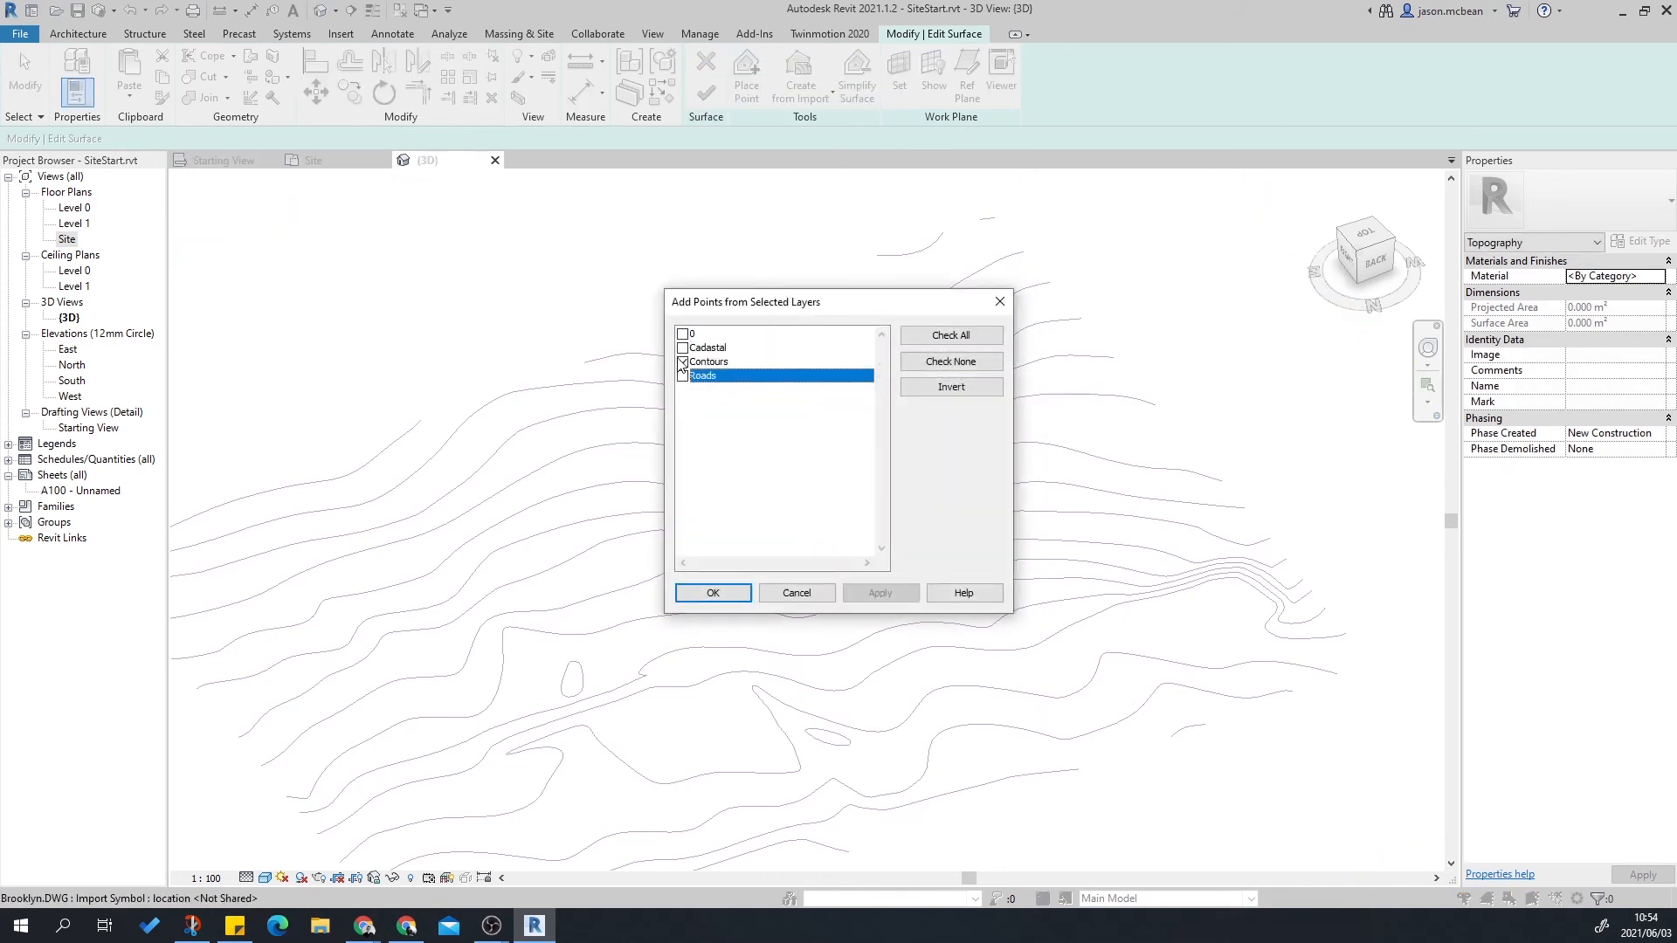
pyautogui.click(708, 592)
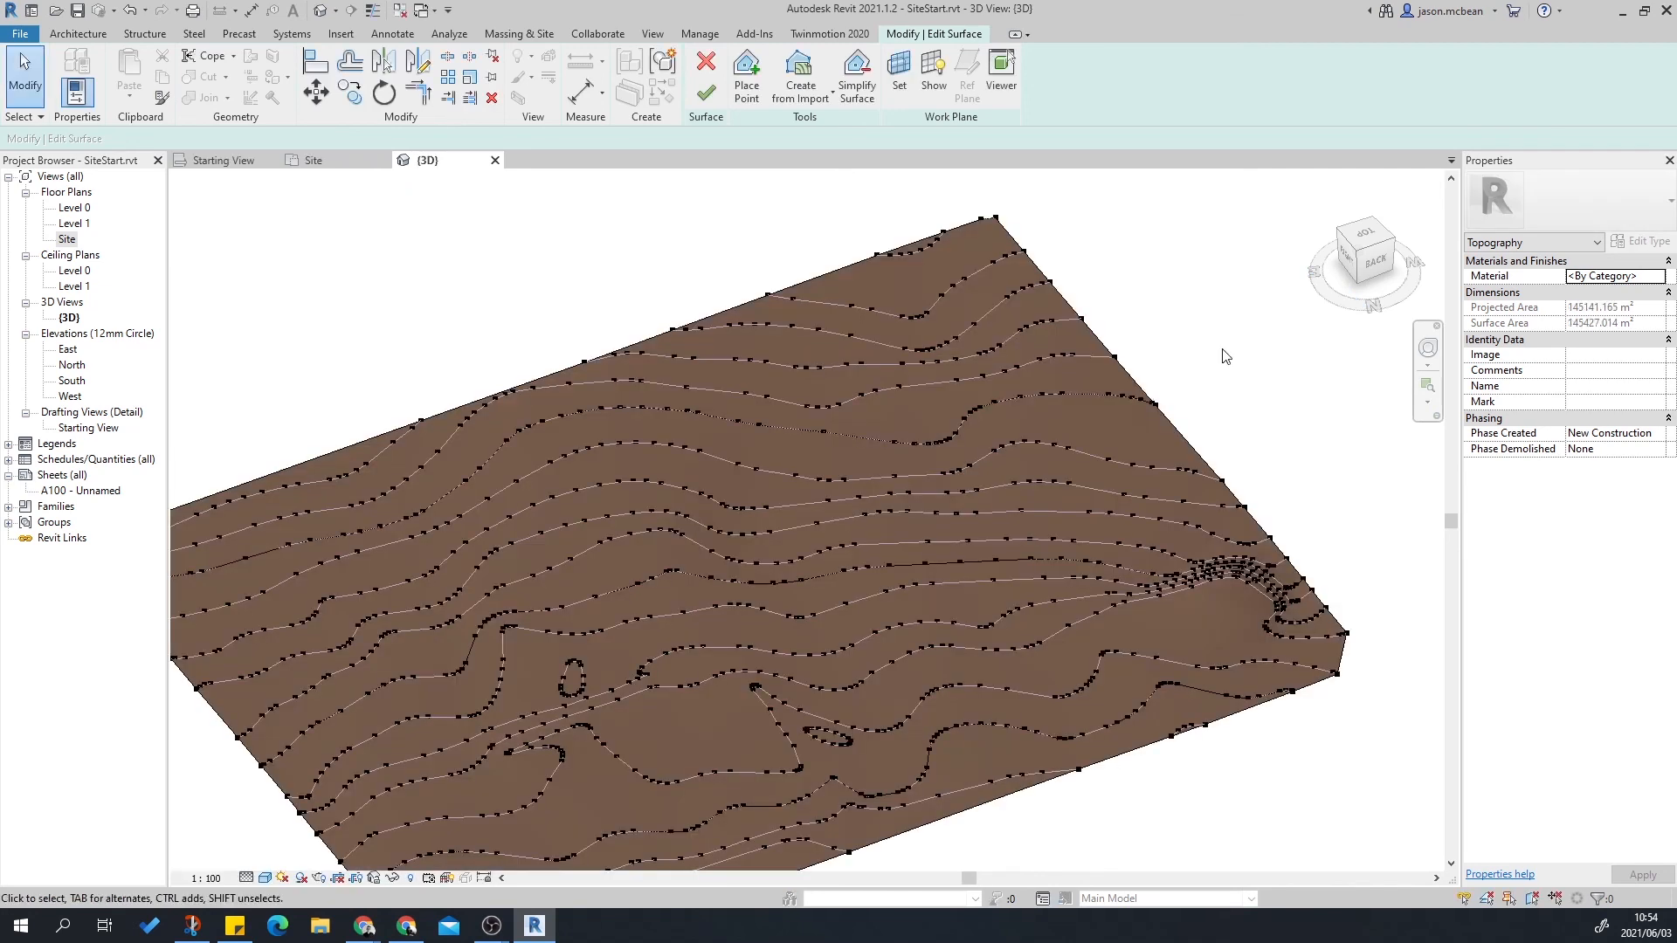
# Inspect the points along the contours of the generated terrain and finish the toposurface.
pyautogui.scroll(3, 695, 681)
pyautogui.scroll(2, 613, 628)
pyautogui.keyDown('shift'); pyautogui.moveTo(838, 555); pyautogui.dragTo(1026, 454, button='middle'); pyautogui.keyUp('shift')
pyautogui.moveTo(620, 407); pyautogui.dragTo(811, 568)
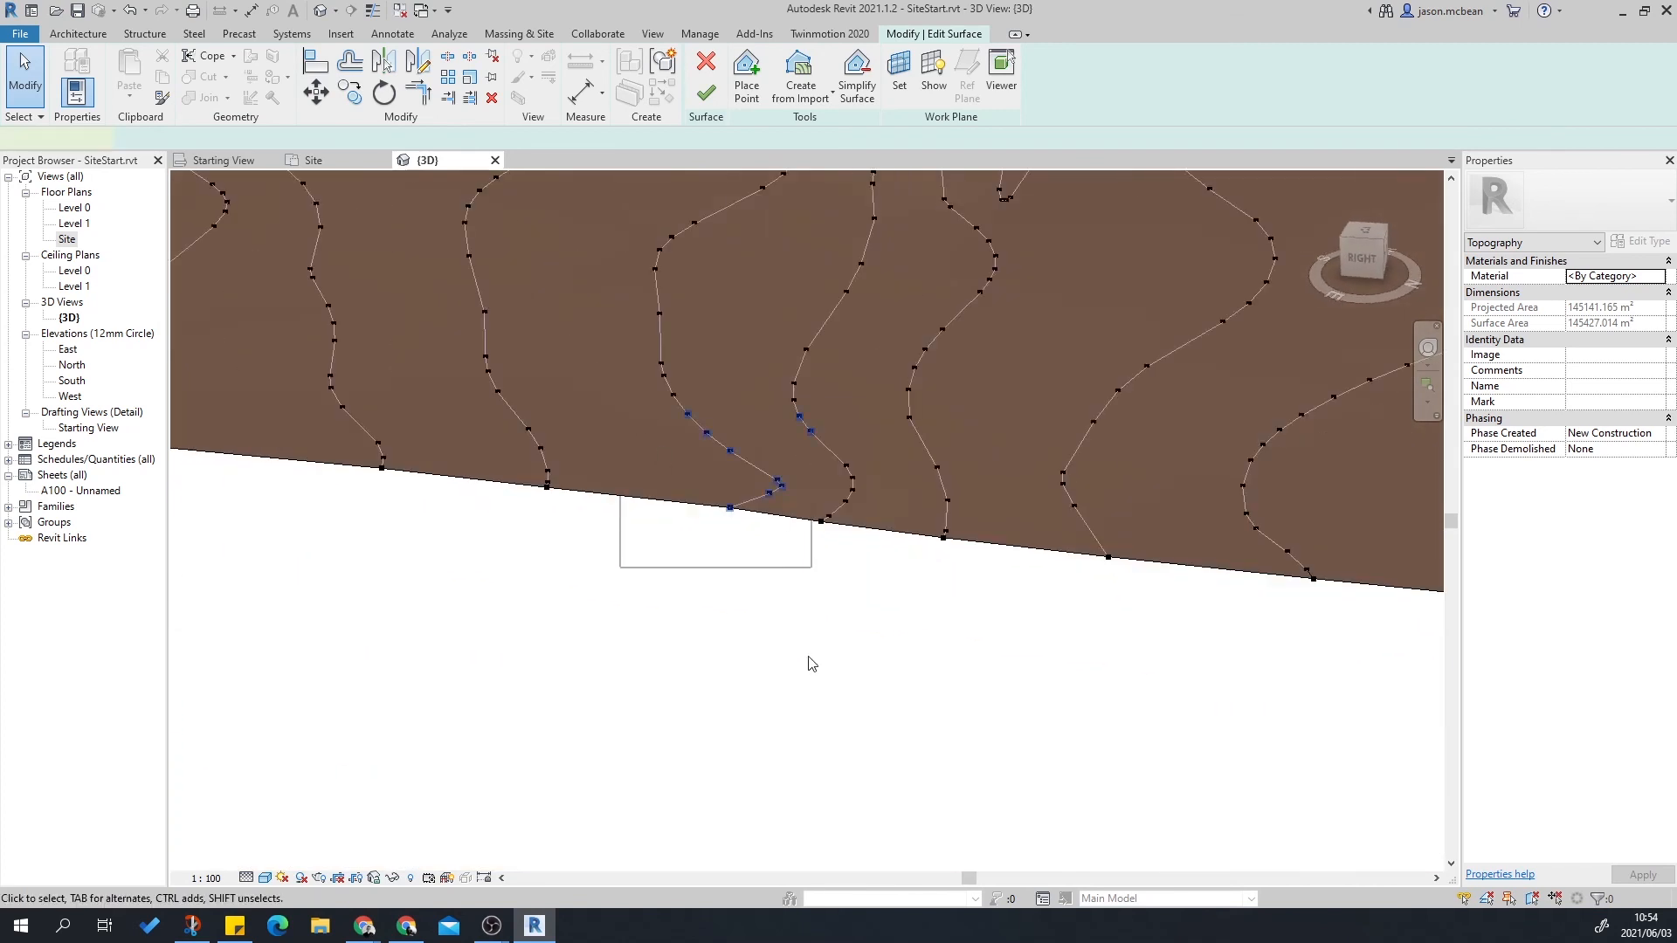
pyautogui.scroll(-5, 816, 663)
pyautogui.moveTo(824, 663)
pyautogui.keyDown('shift'); pyautogui.mouseDown(button='middle')
pyautogui.moveTo(1040, 655)
pyautogui.moveTo(836, 654)
pyautogui.mouseUp(button='middle'); pyautogui.keyUp('shift')
pyautogui.scroll(5, 836, 516)
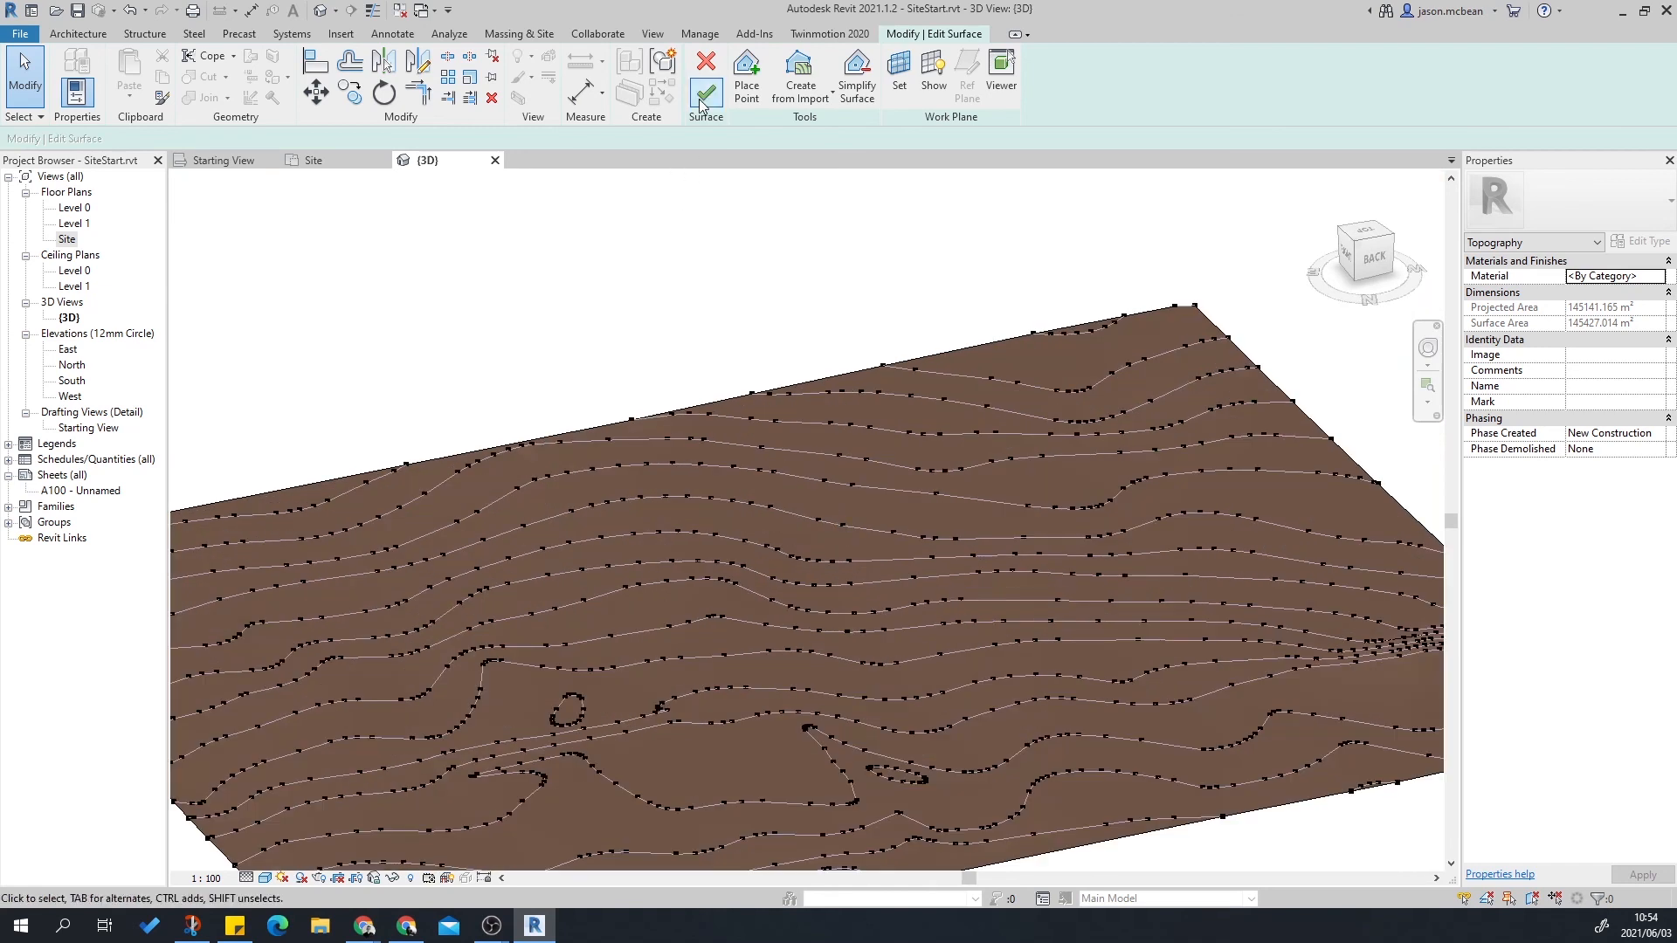
pyautogui.click(705, 93)
pyautogui.scroll(-4, 842, 438)
pyautogui.keyDown('shift'); pyautogui.moveTo(766, 630); pyautogui.dragTo(737, 679, button='middle'); pyautogui.keyUp('shift')
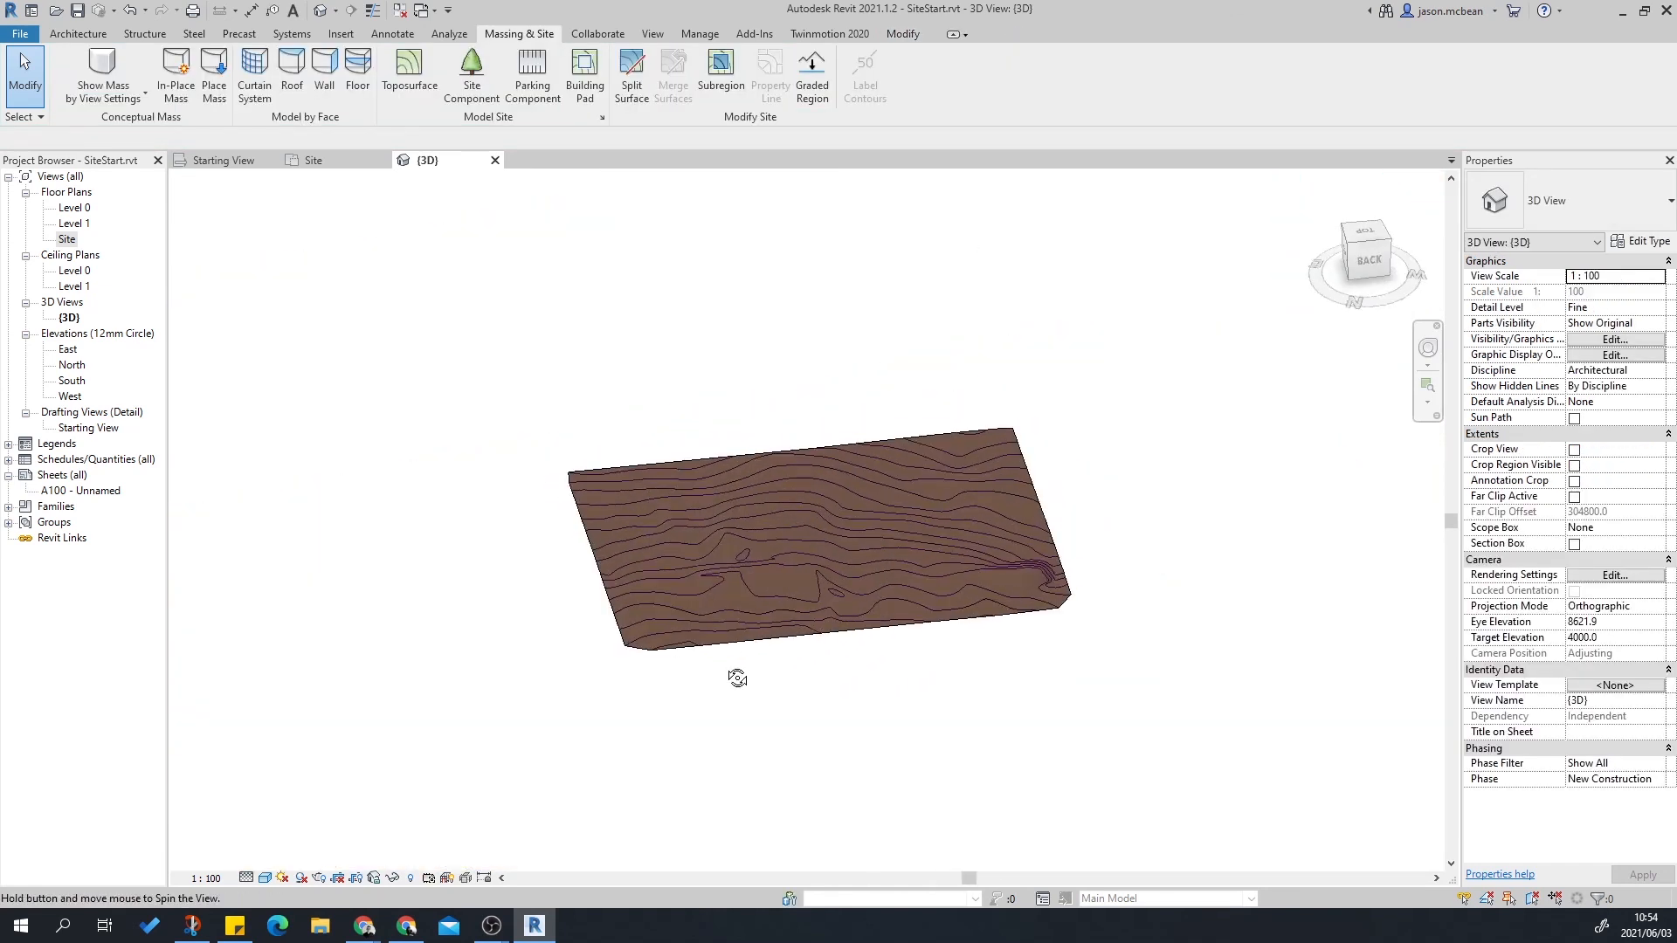
# Show the Internal Origin, Project Base Point and Survey Point site subcategories in the 3D view.
pyautogui.scroll(8, 799, 578)
pyautogui.scroll(-10, 805, 620)
pyautogui.scroll(10, 839, 843)
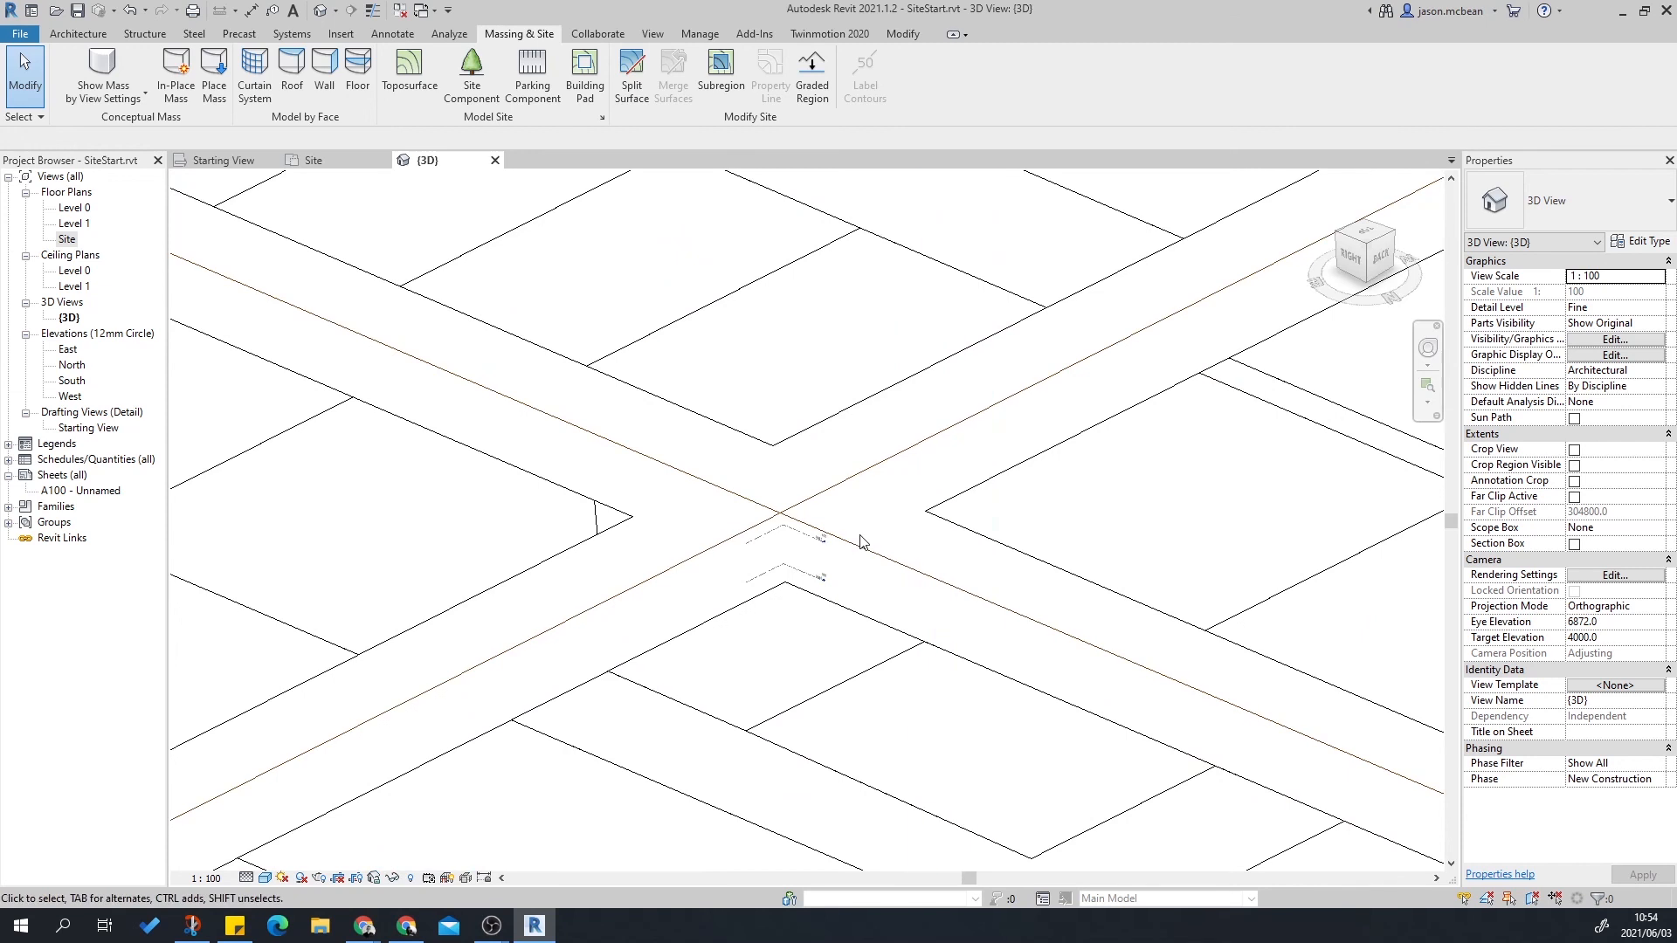
pyautogui.press('v')
pyautogui.press('v')
pyautogui.click(716, 504)
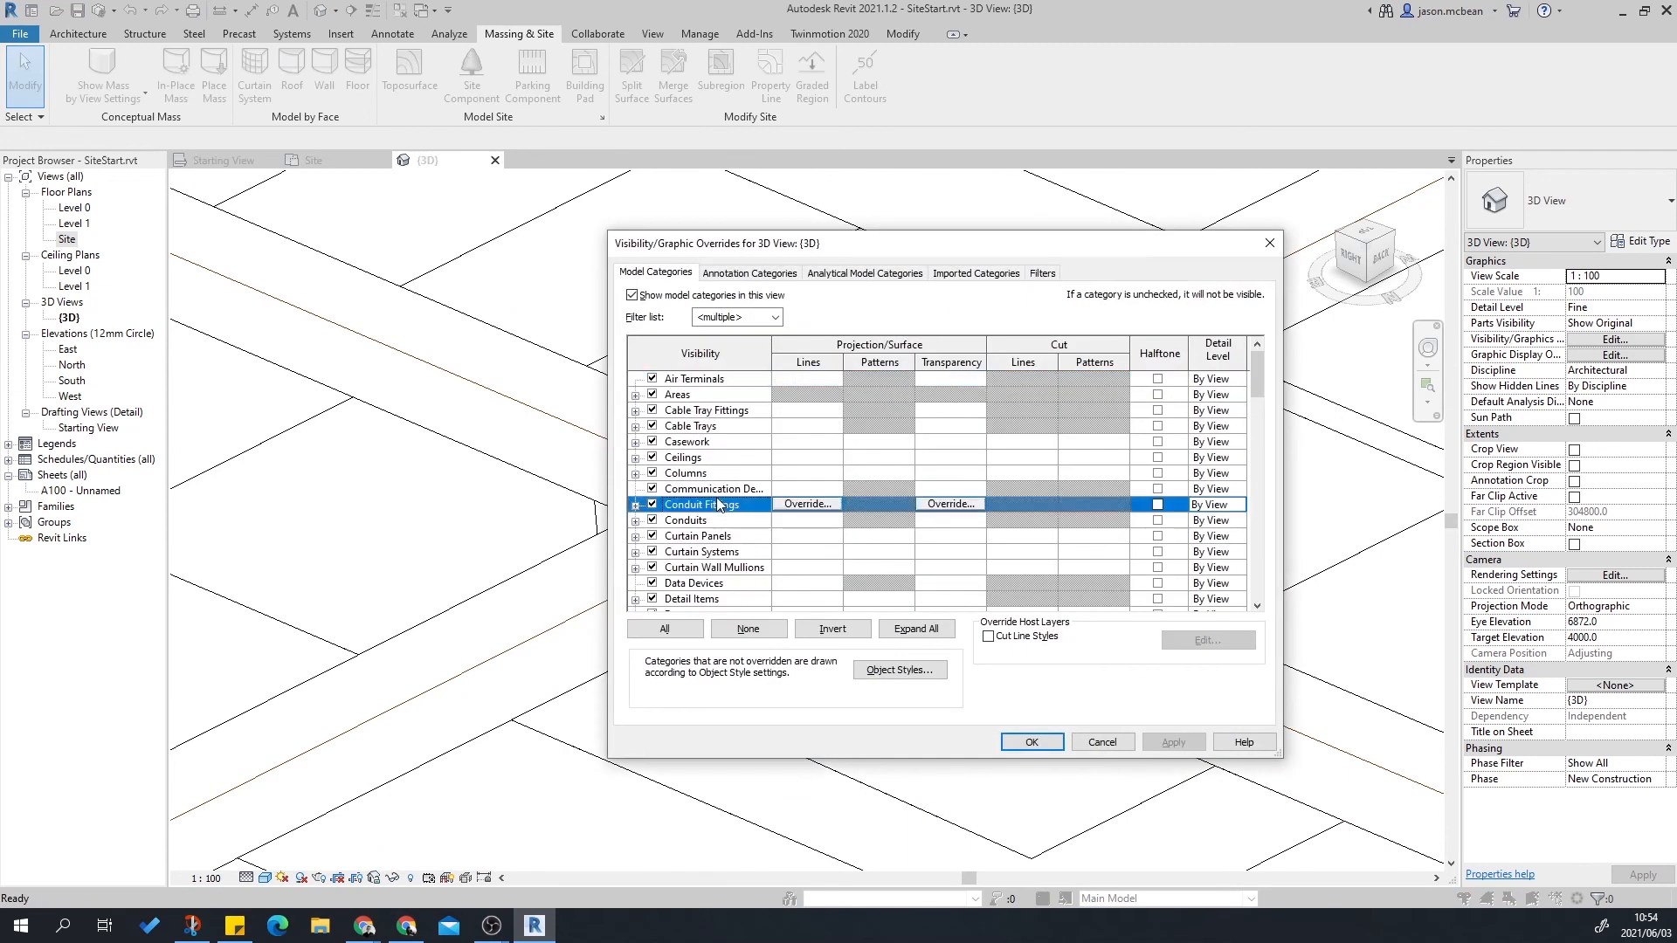
pyautogui.press('s')
pyautogui.scroll(-2, 716, 498)
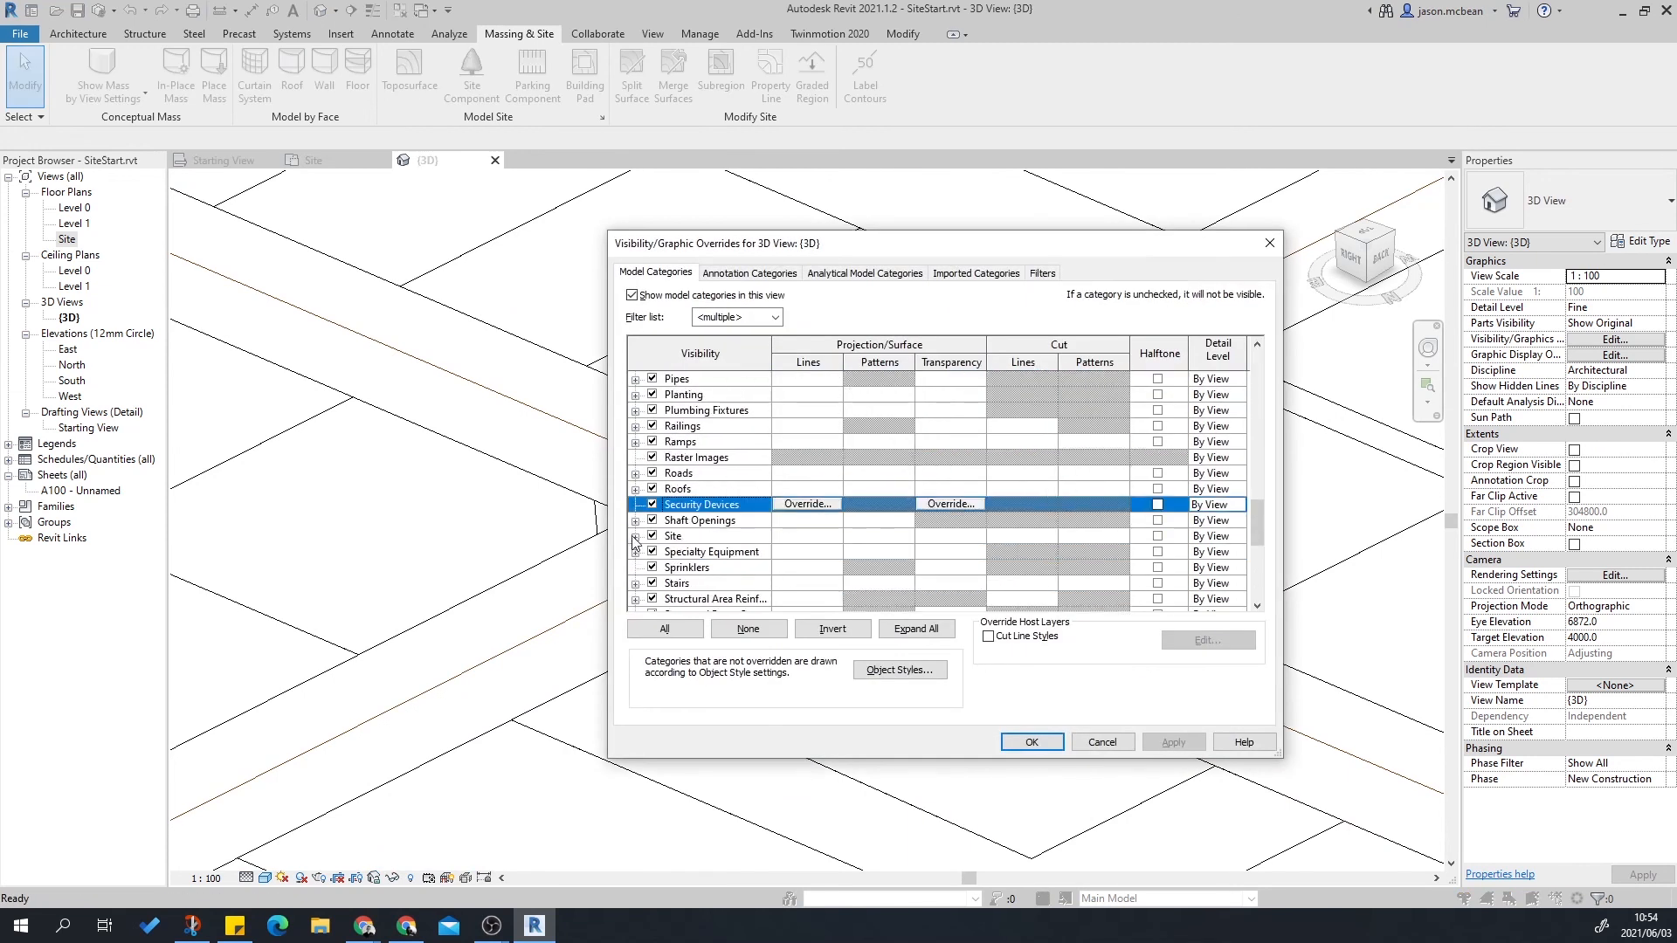
pyautogui.click(635, 536)
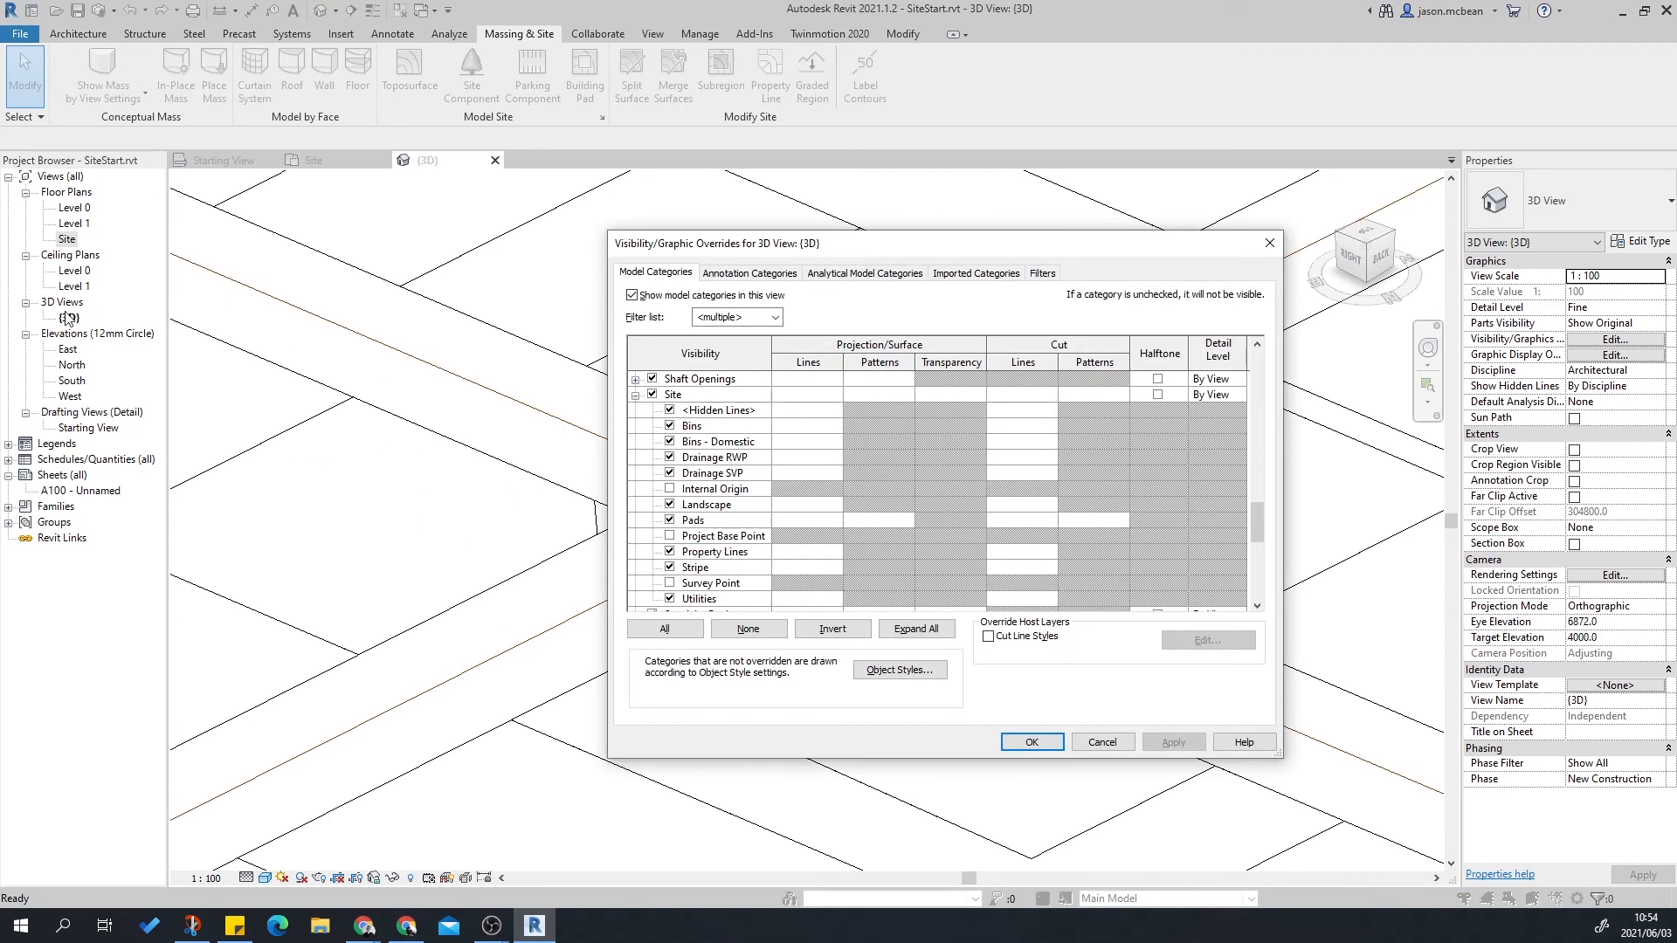
pyautogui.click(669, 536)
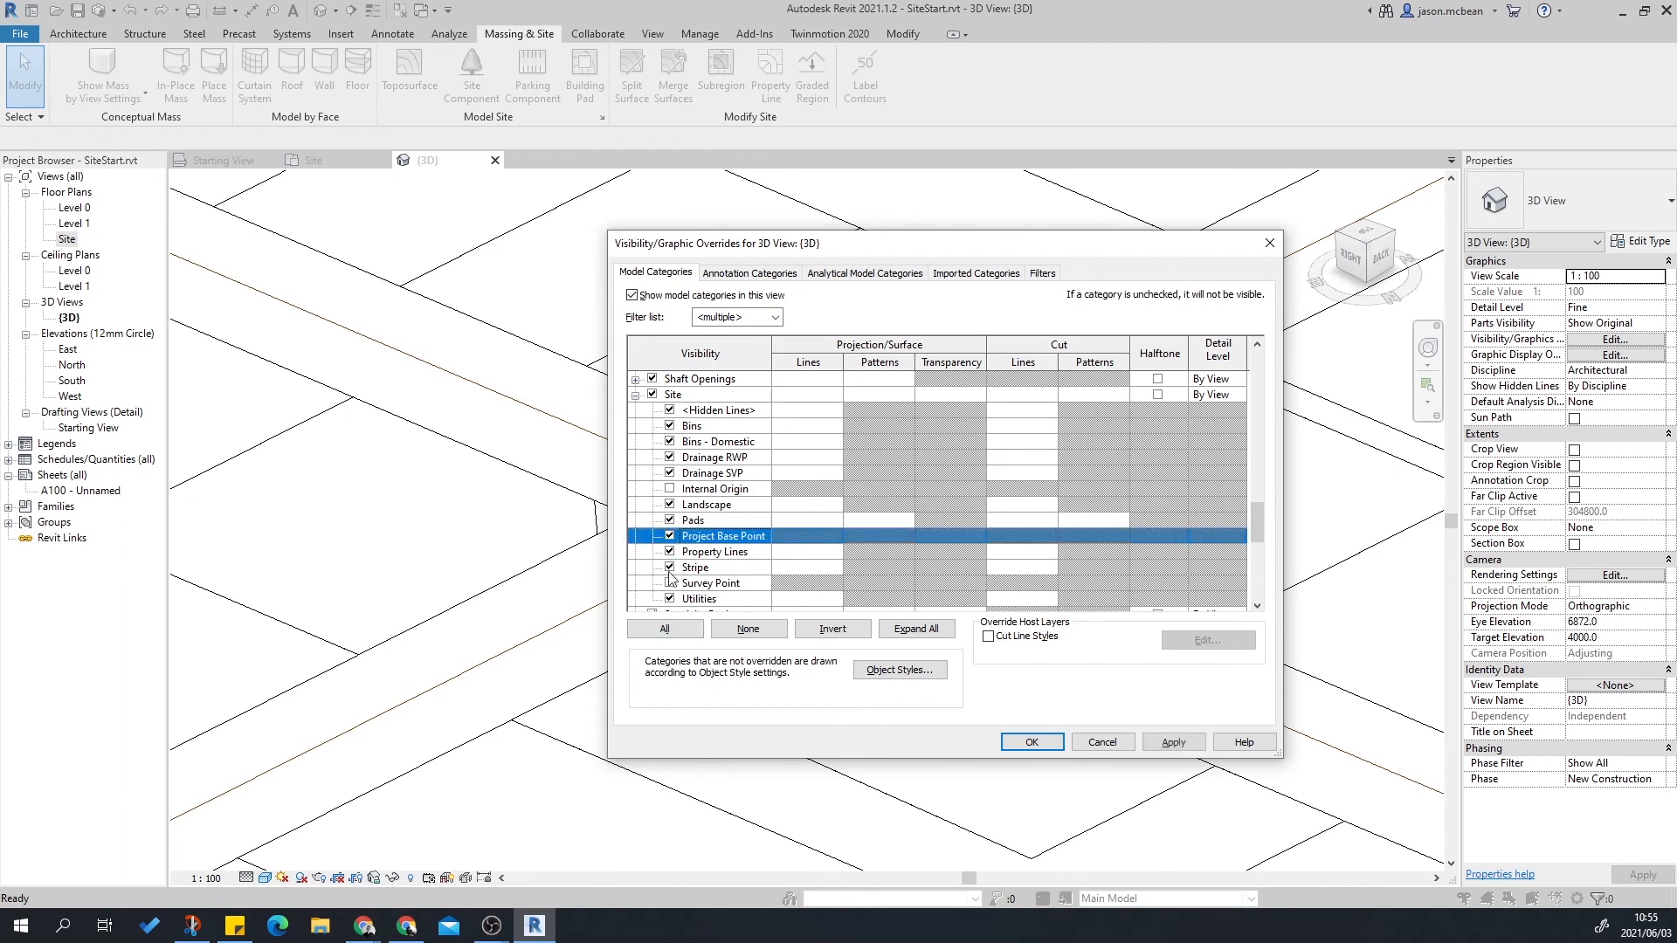
pyautogui.click(669, 583)
pyautogui.click(666, 496)
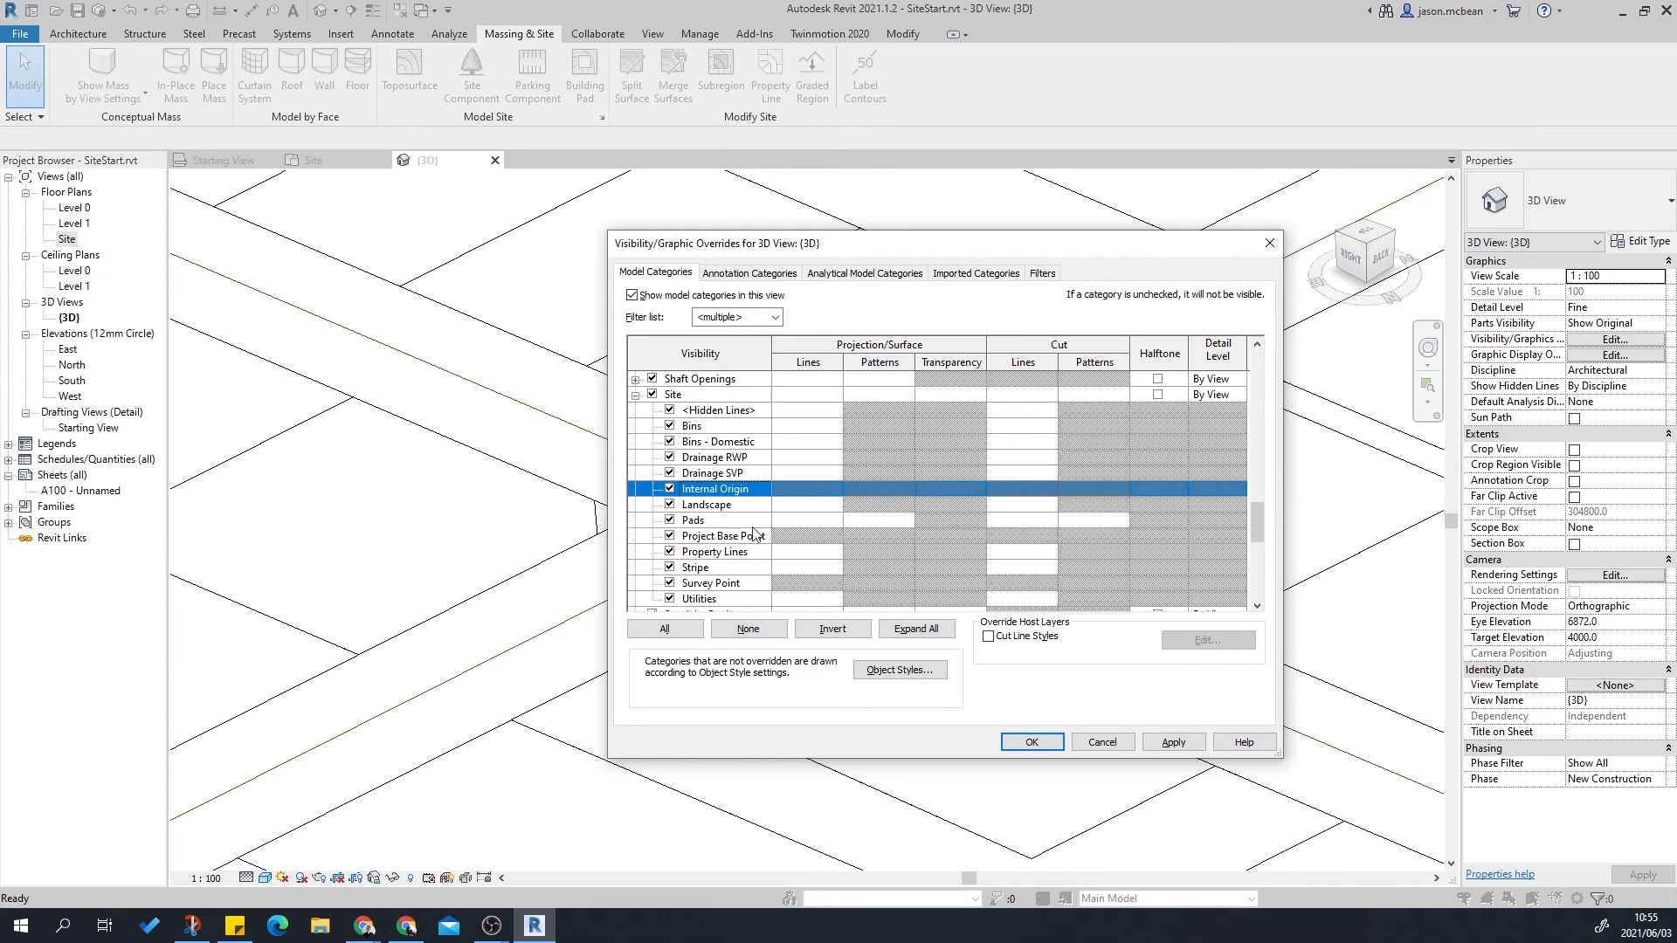
pyautogui.click(1030, 741)
# Turn on thin lines and identify the overlapping site points and import symbol at the corner lot's corner.
pyautogui.scroll(6, 756, 587)
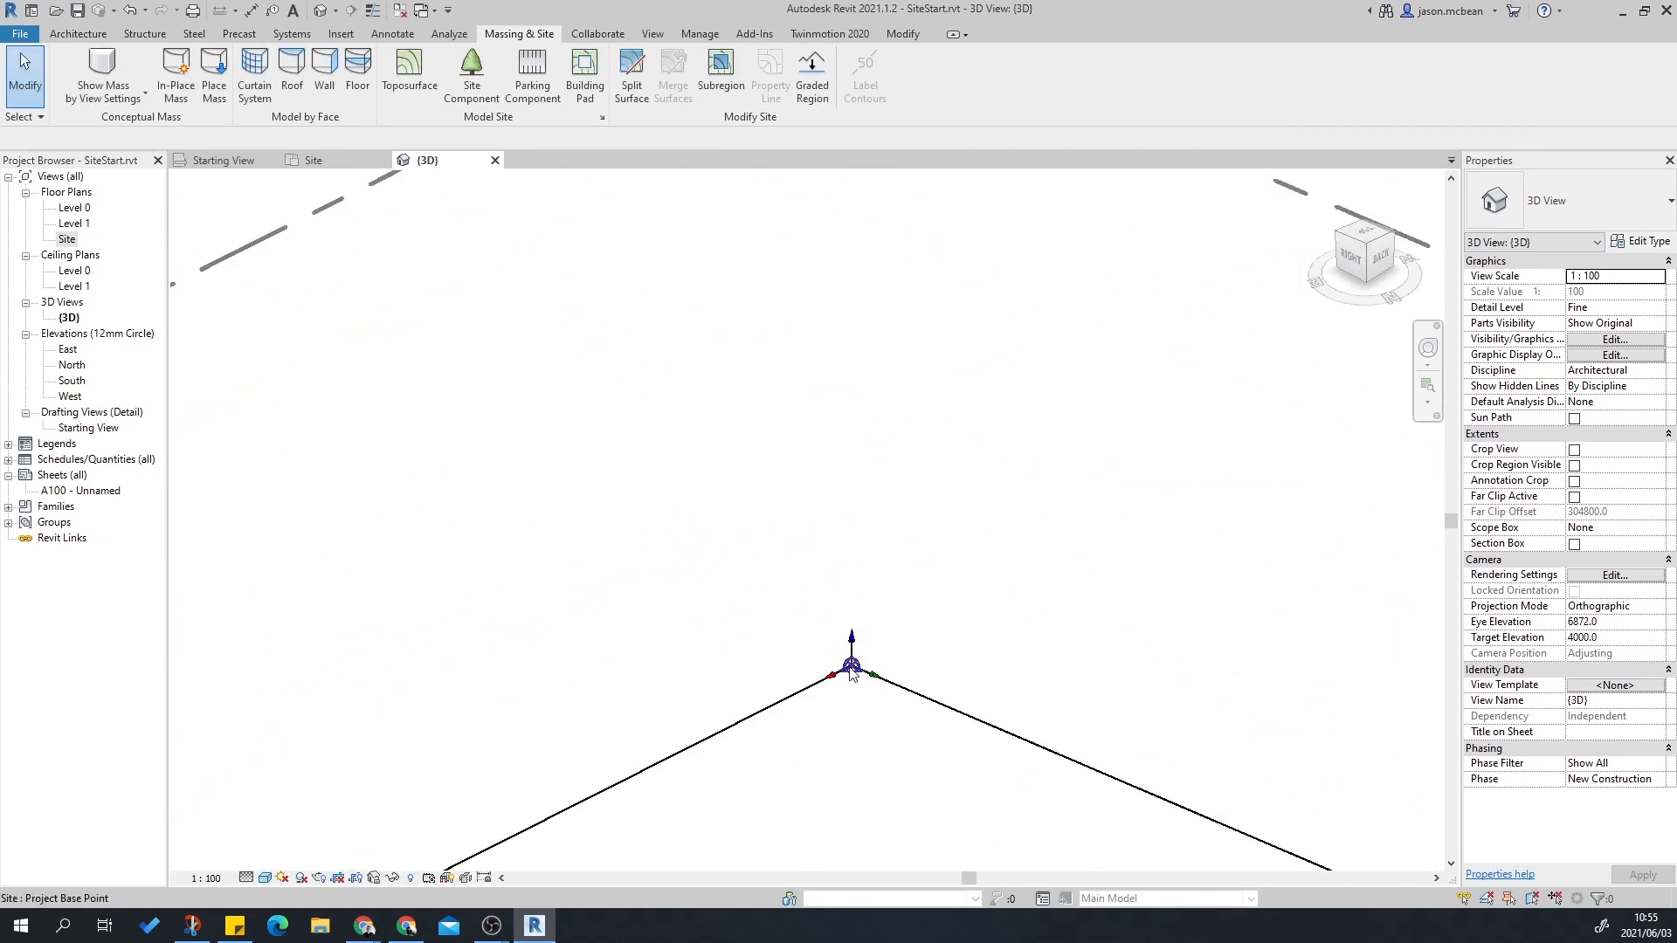
pyautogui.click(370, 11)
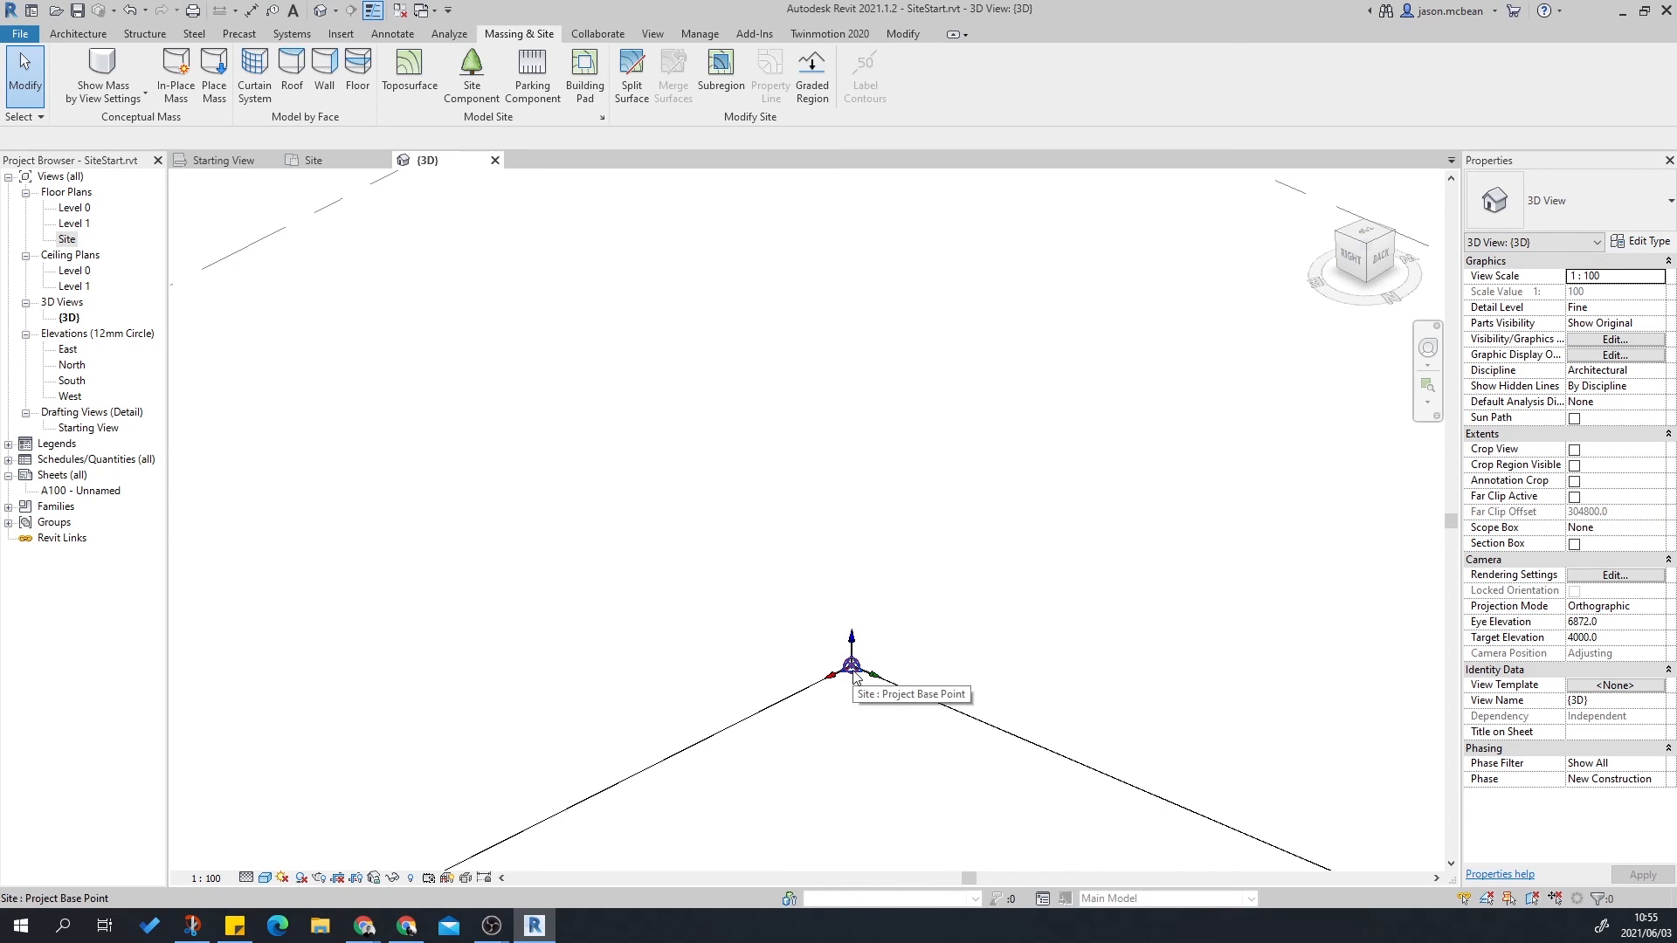
pyautogui.press('Tab')
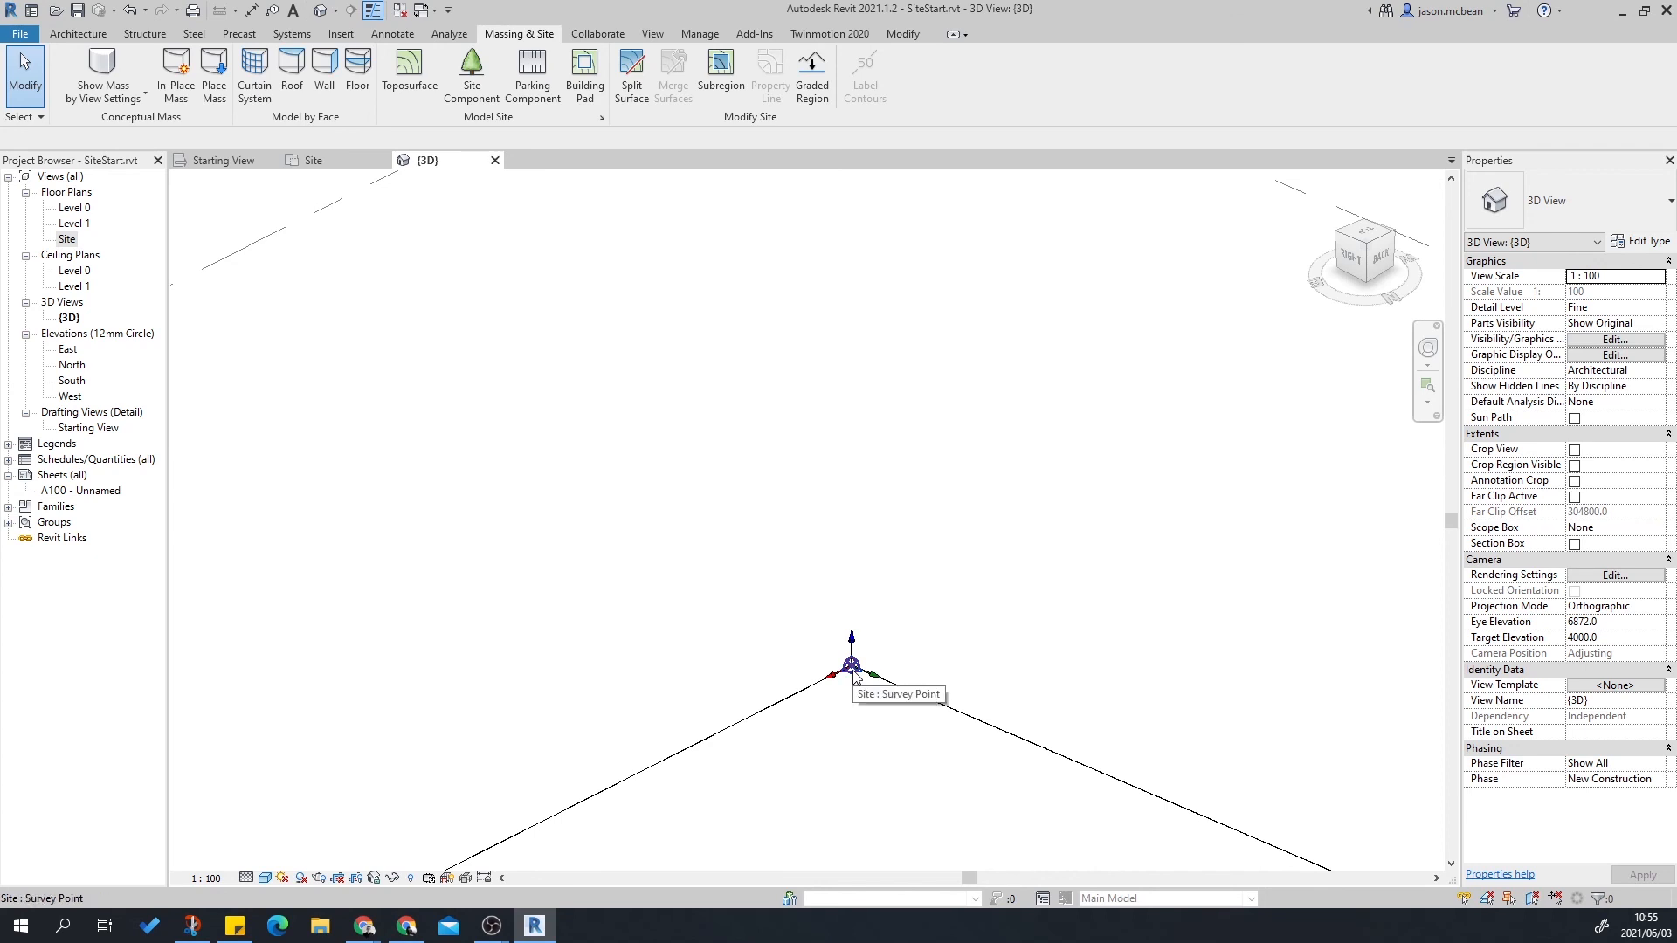
pyautogui.press('Tab')
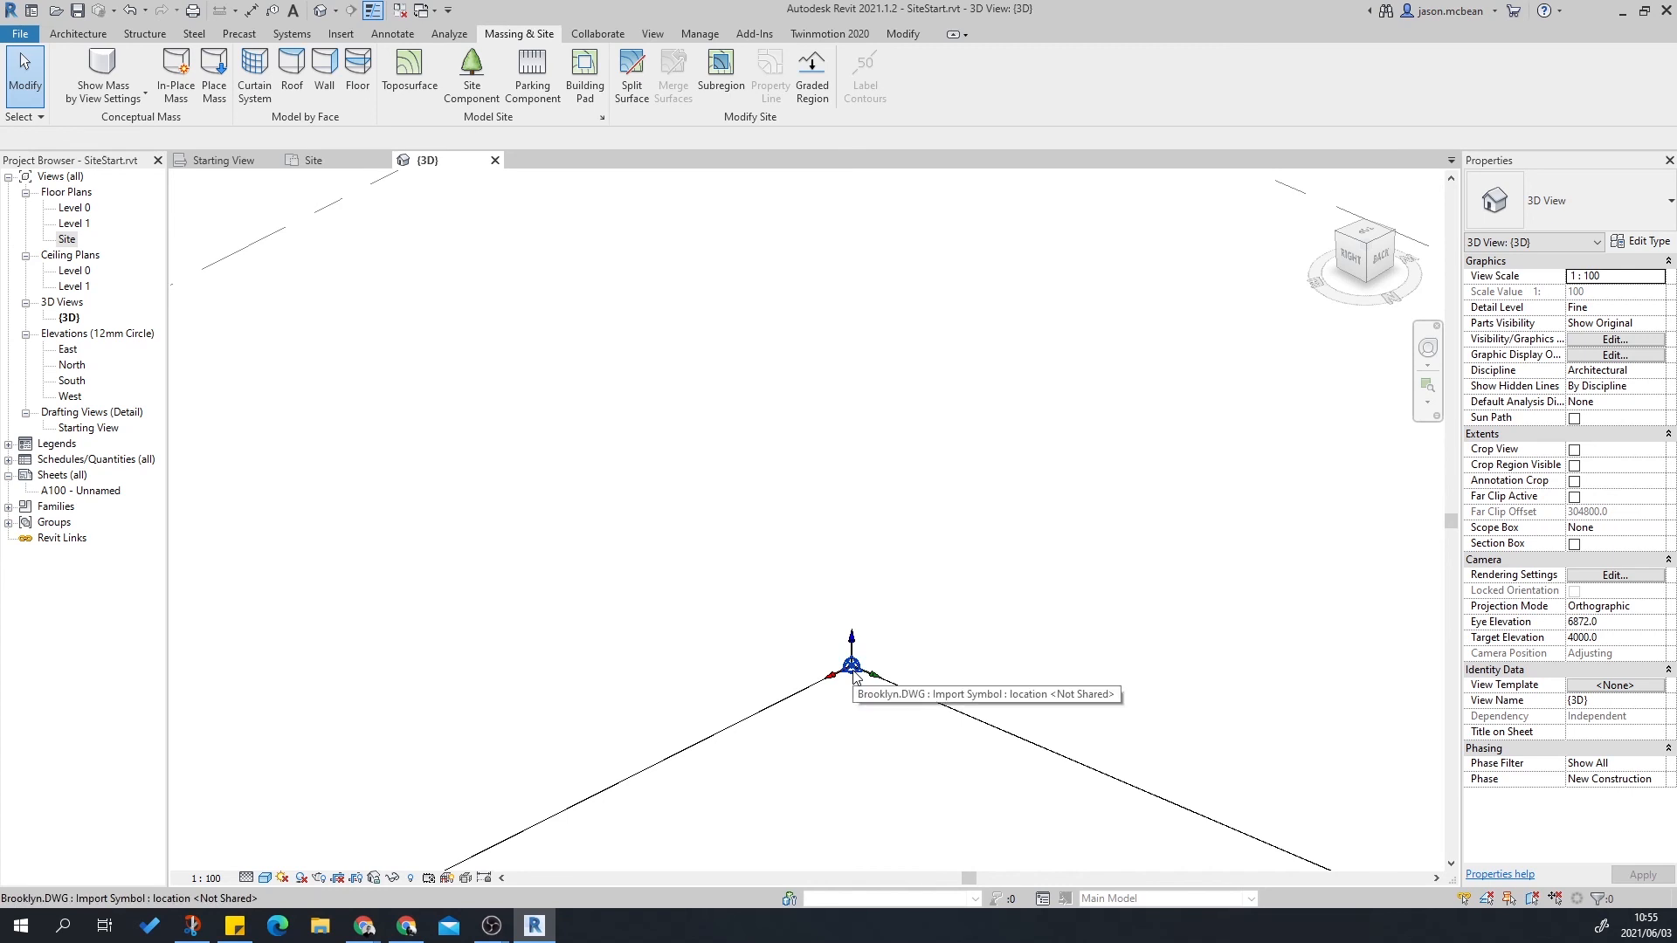
# Examine the toposurface's vertical position relative to the cadastral layout and the site points in the 3D view.
pyautogui.scroll(-8, 856, 677)
pyautogui.scroll(-4, 891, 635)
pyautogui.scroll(7, 895, 642)
pyautogui.scroll(3, 904, 637)
pyautogui.scroll(5, 961, 611)
pyautogui.scroll(-5, 1000, 447)
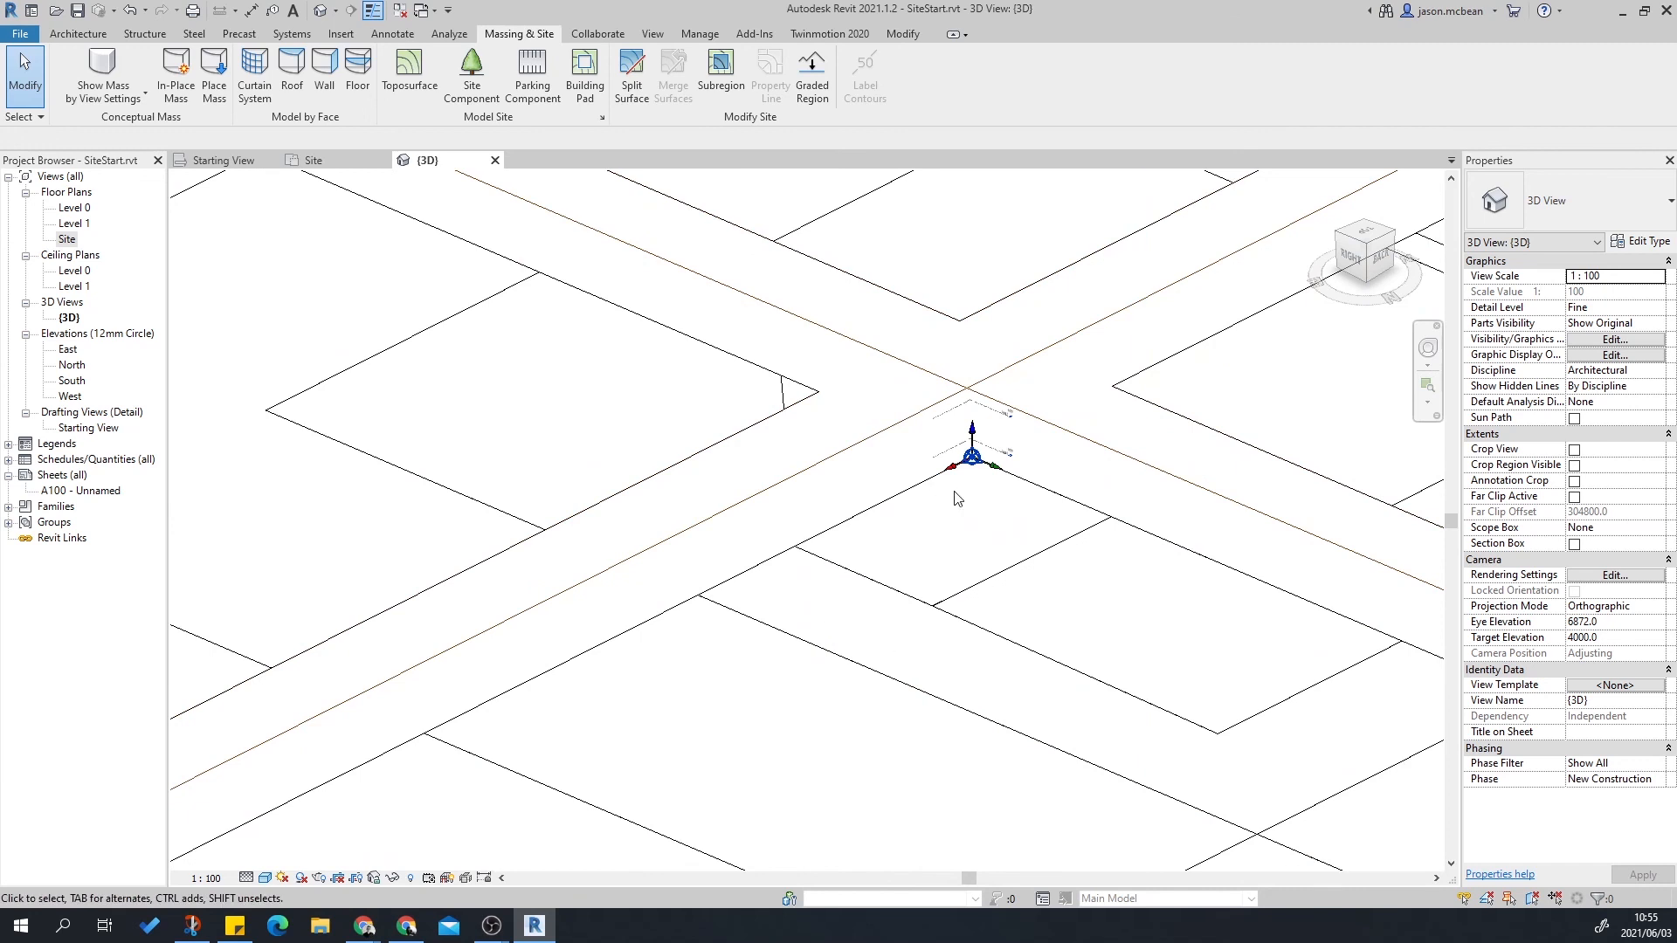
pyautogui.scroll(3, 1041, 439)
pyautogui.scroll(-5, 899, 494)
pyautogui.scroll(-3, 882, 488)
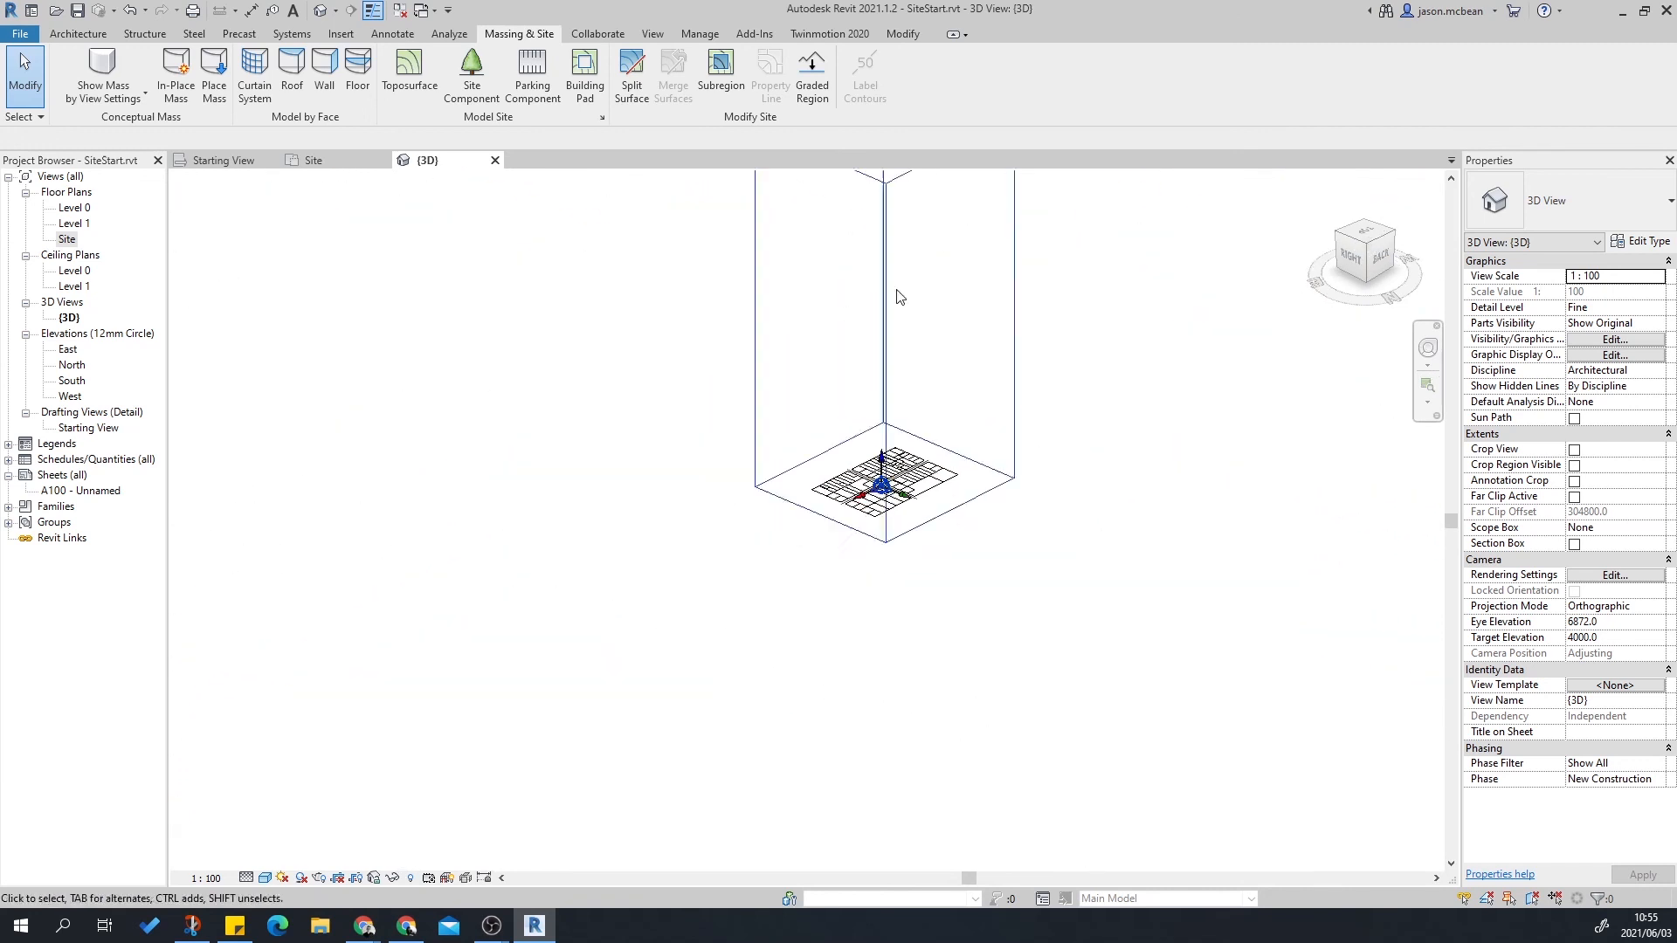
pyautogui.moveTo(908, 297); pyautogui.dragTo(899, 588, button='middle')
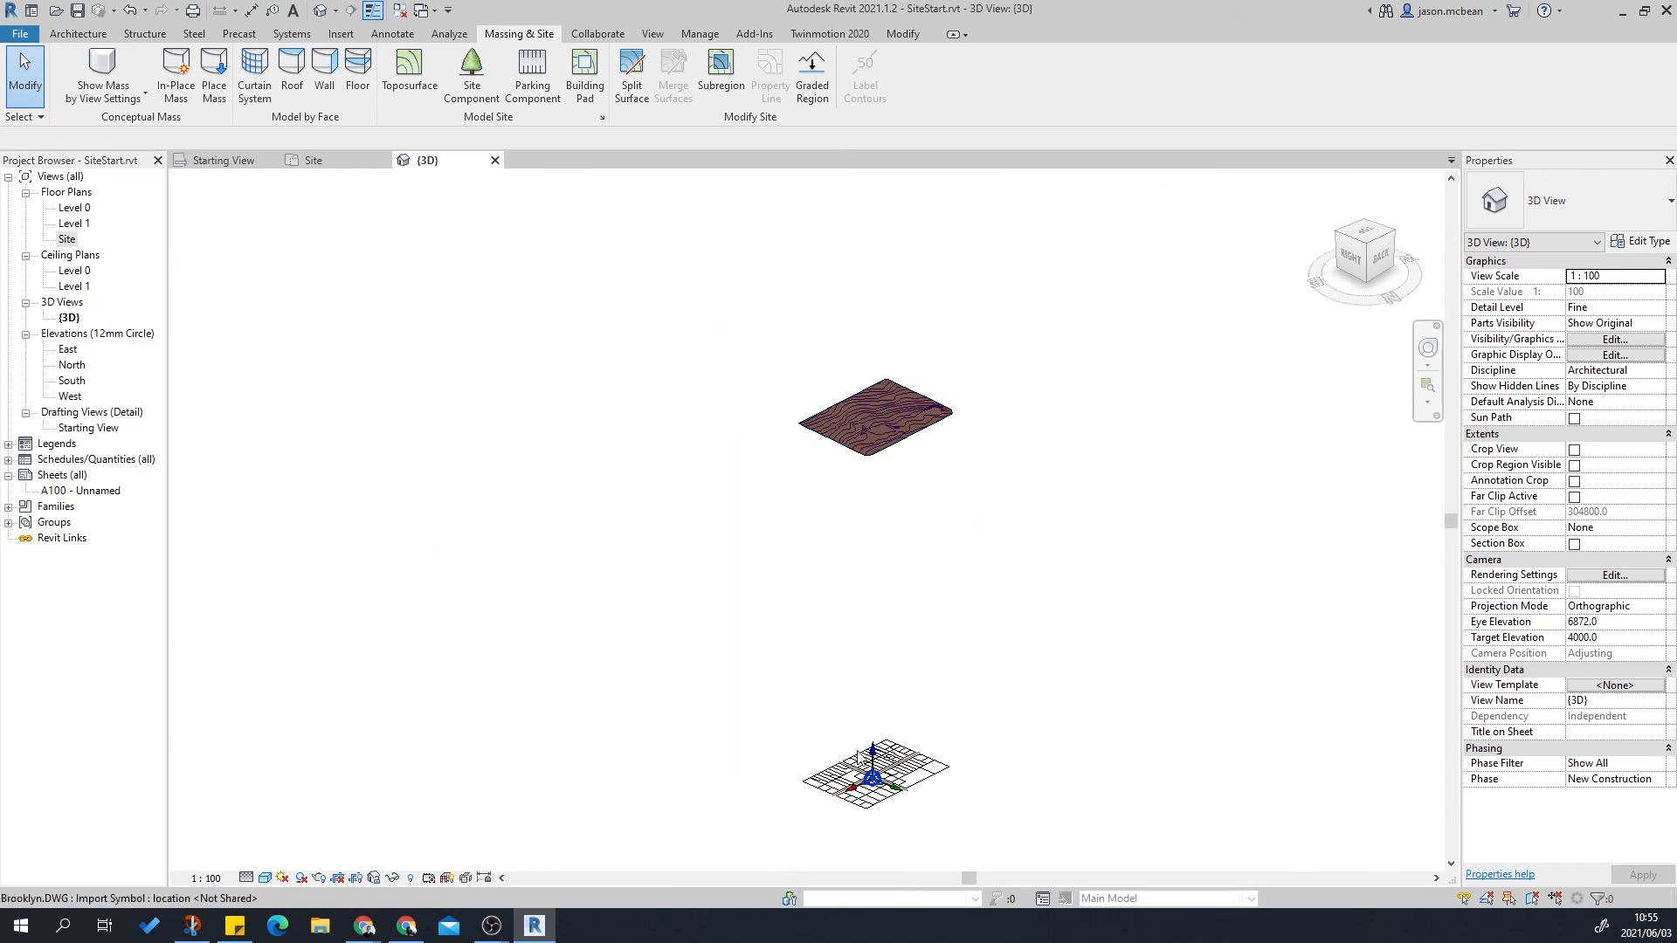
pyautogui.scroll(5, 876, 786)
pyautogui.scroll(-4, 876, 768)
pyautogui.scroll(2, 910, 234)
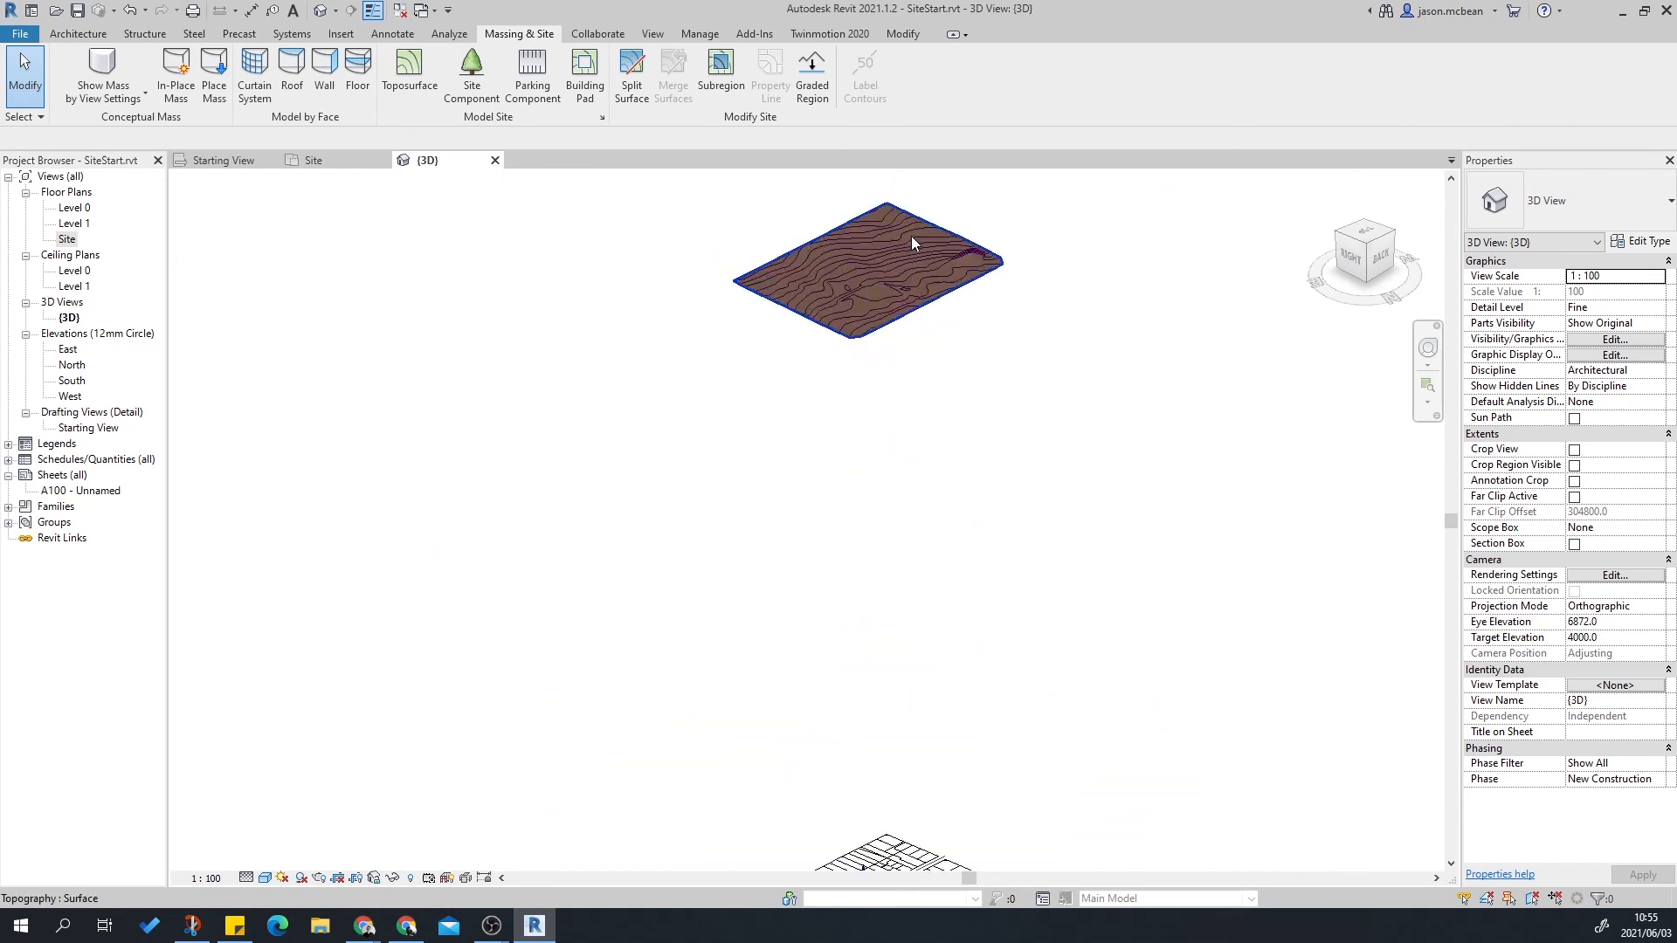
pyautogui.scroll(4, 910, 234)
pyautogui.scroll(-5, 867, 442)
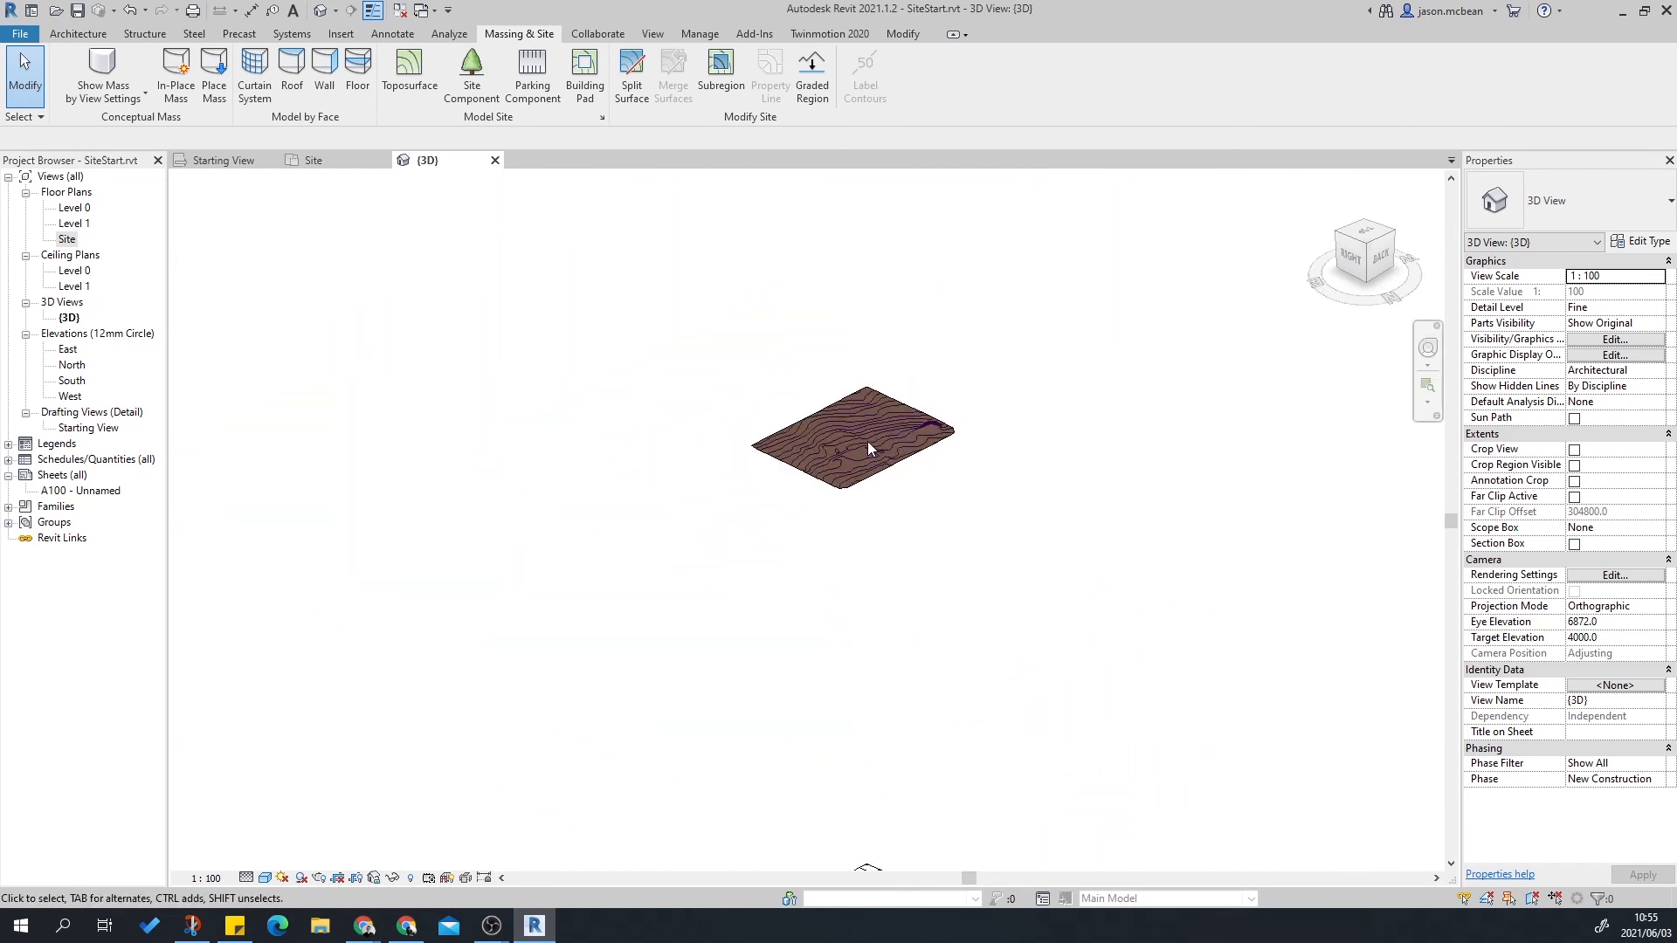
pyautogui.scroll(-3, 867, 442)
pyautogui.scroll(8, 865, 682)
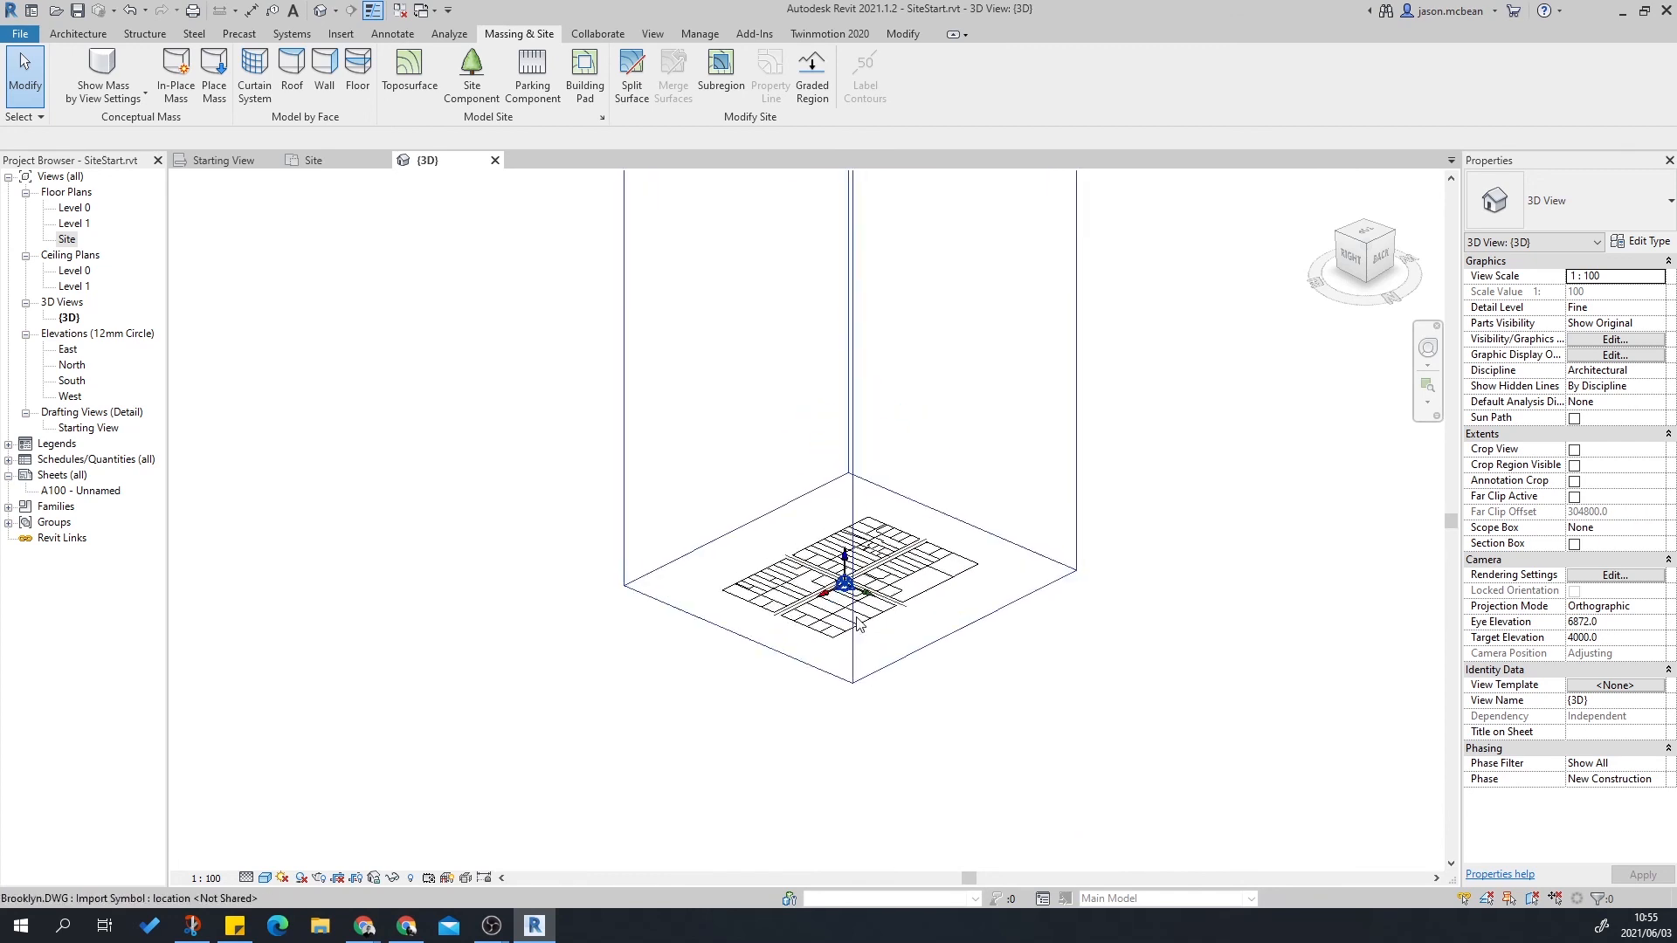
# Examine the Level 0 elevation in relation to the project base point and the cadastral layout around the corner lot.
pyautogui.scroll(5, 835, 531)
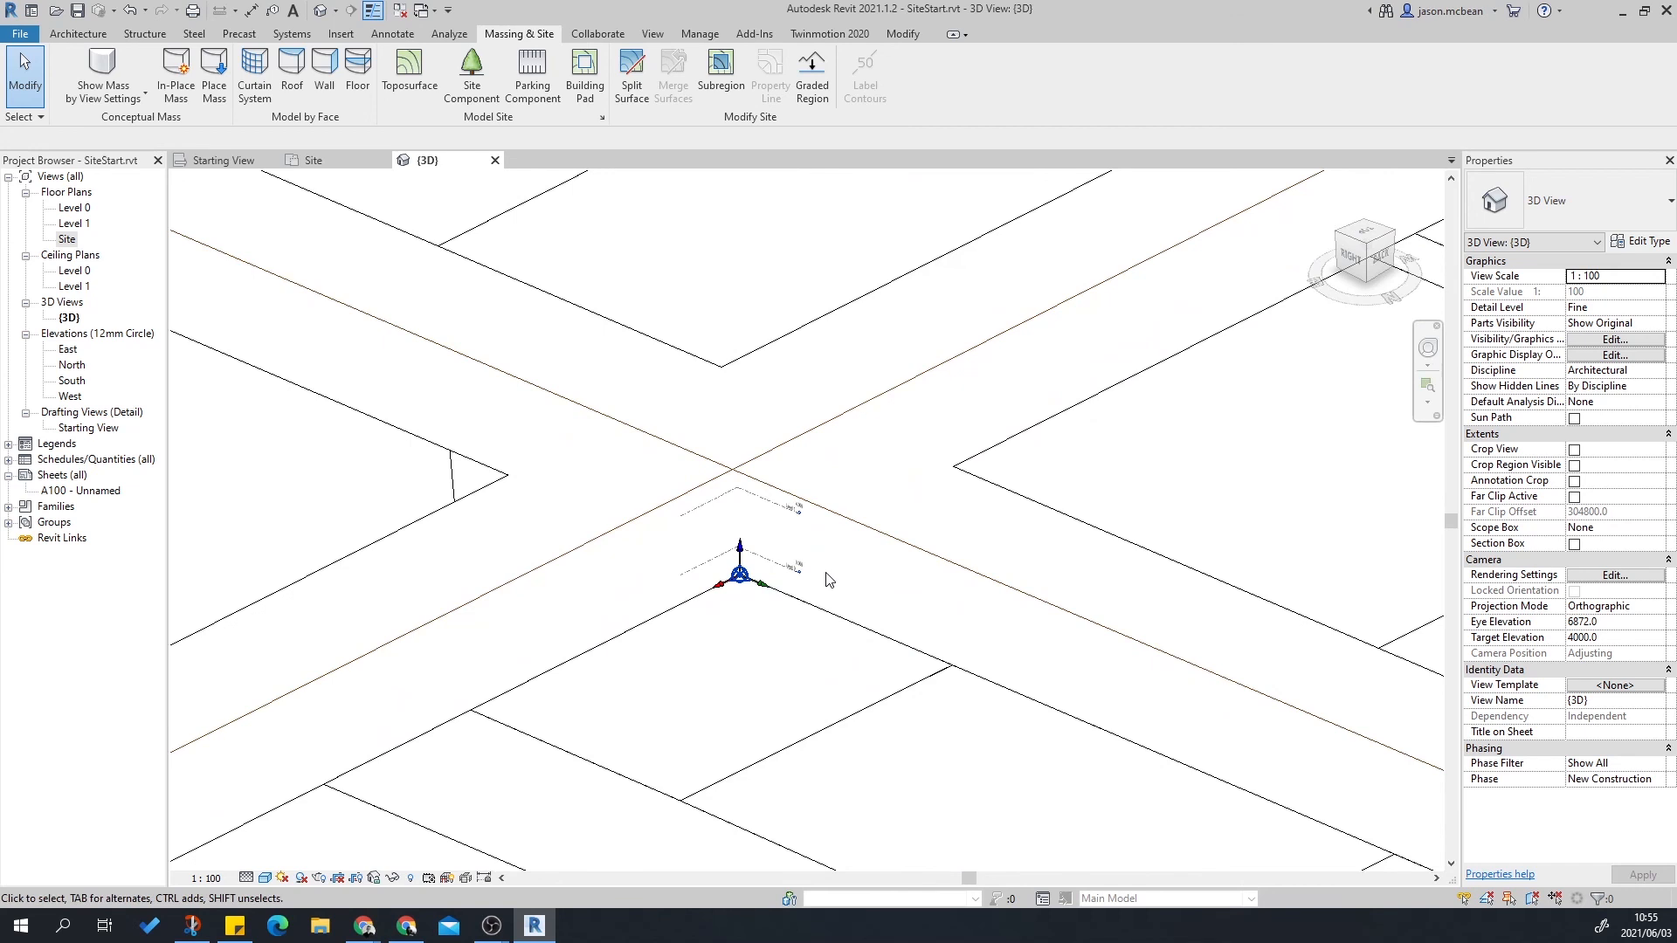
pyautogui.scroll(-5, 829, 580)
pyautogui.scroll(1, 876, 660)
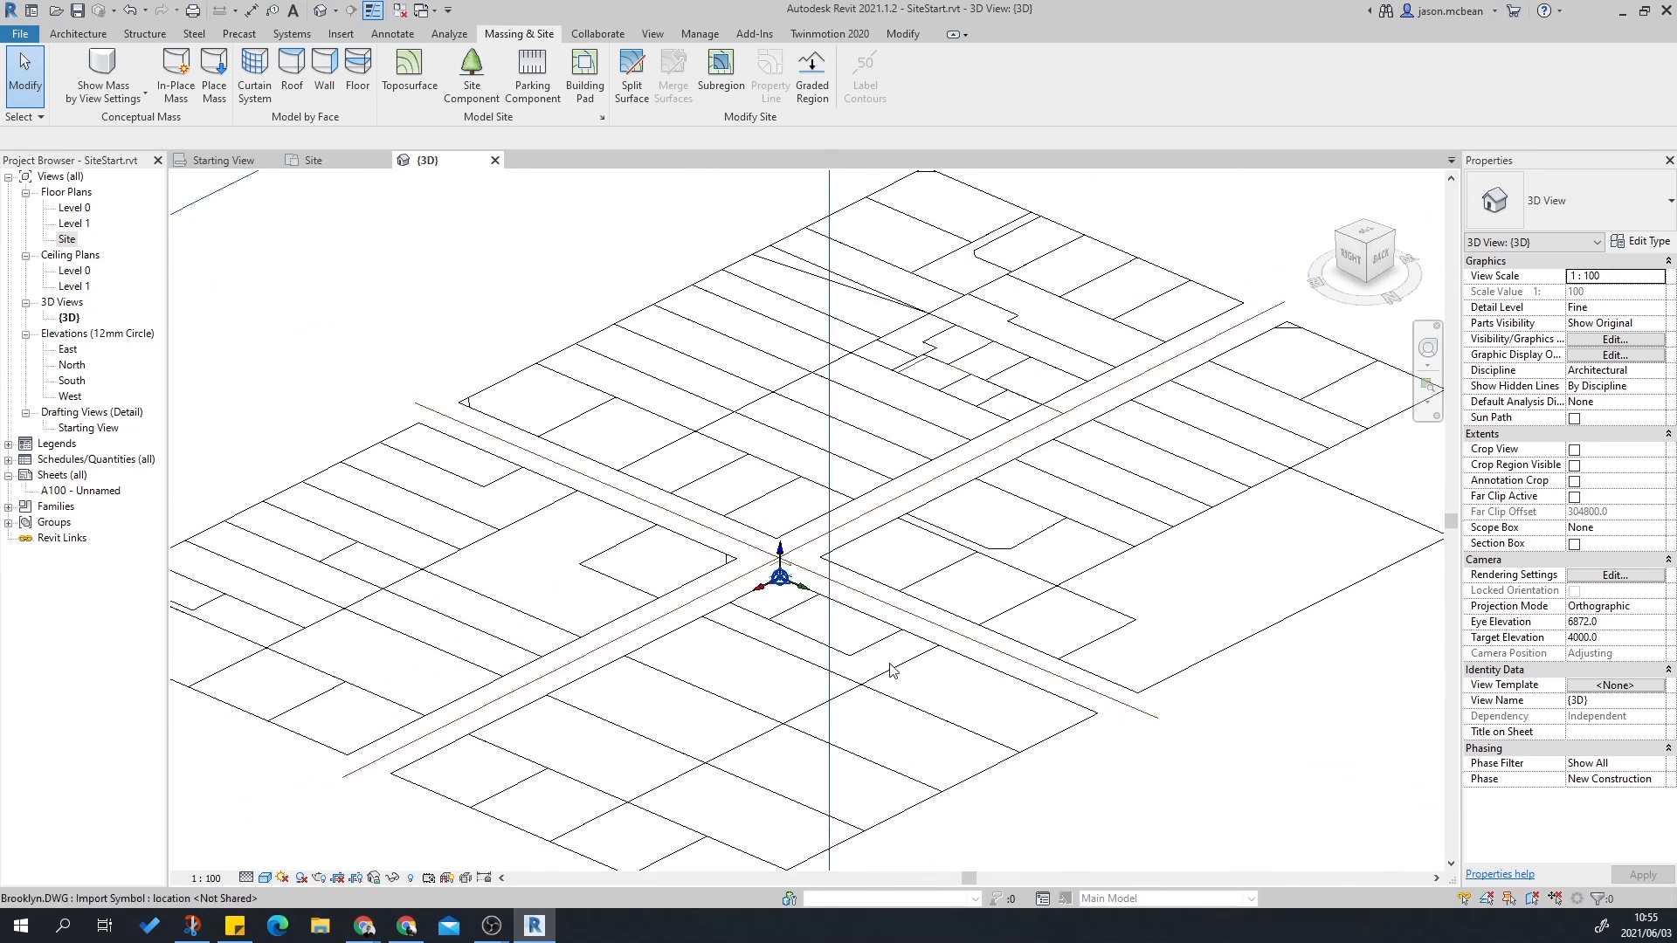
pyautogui.scroll(2, 856, 635)
pyautogui.scroll(-4, 856, 638)
pyautogui.scroll(6, 798, 598)
pyautogui.scroll(5, 647, 410)
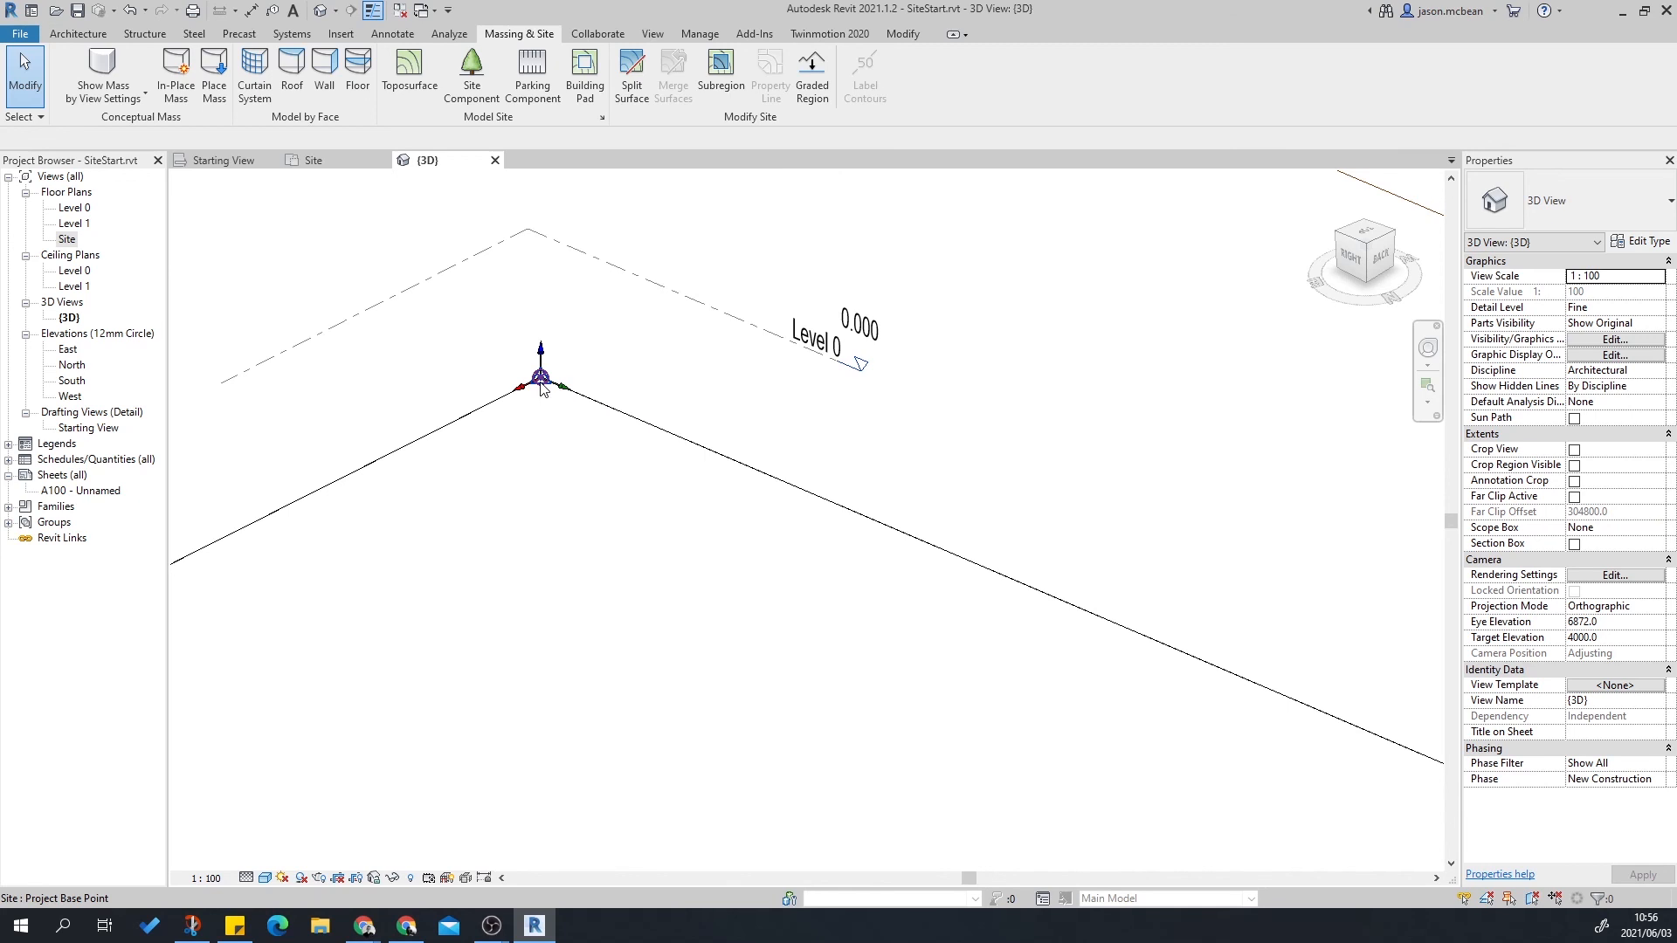
pyautogui.scroll(-4, 542, 389)
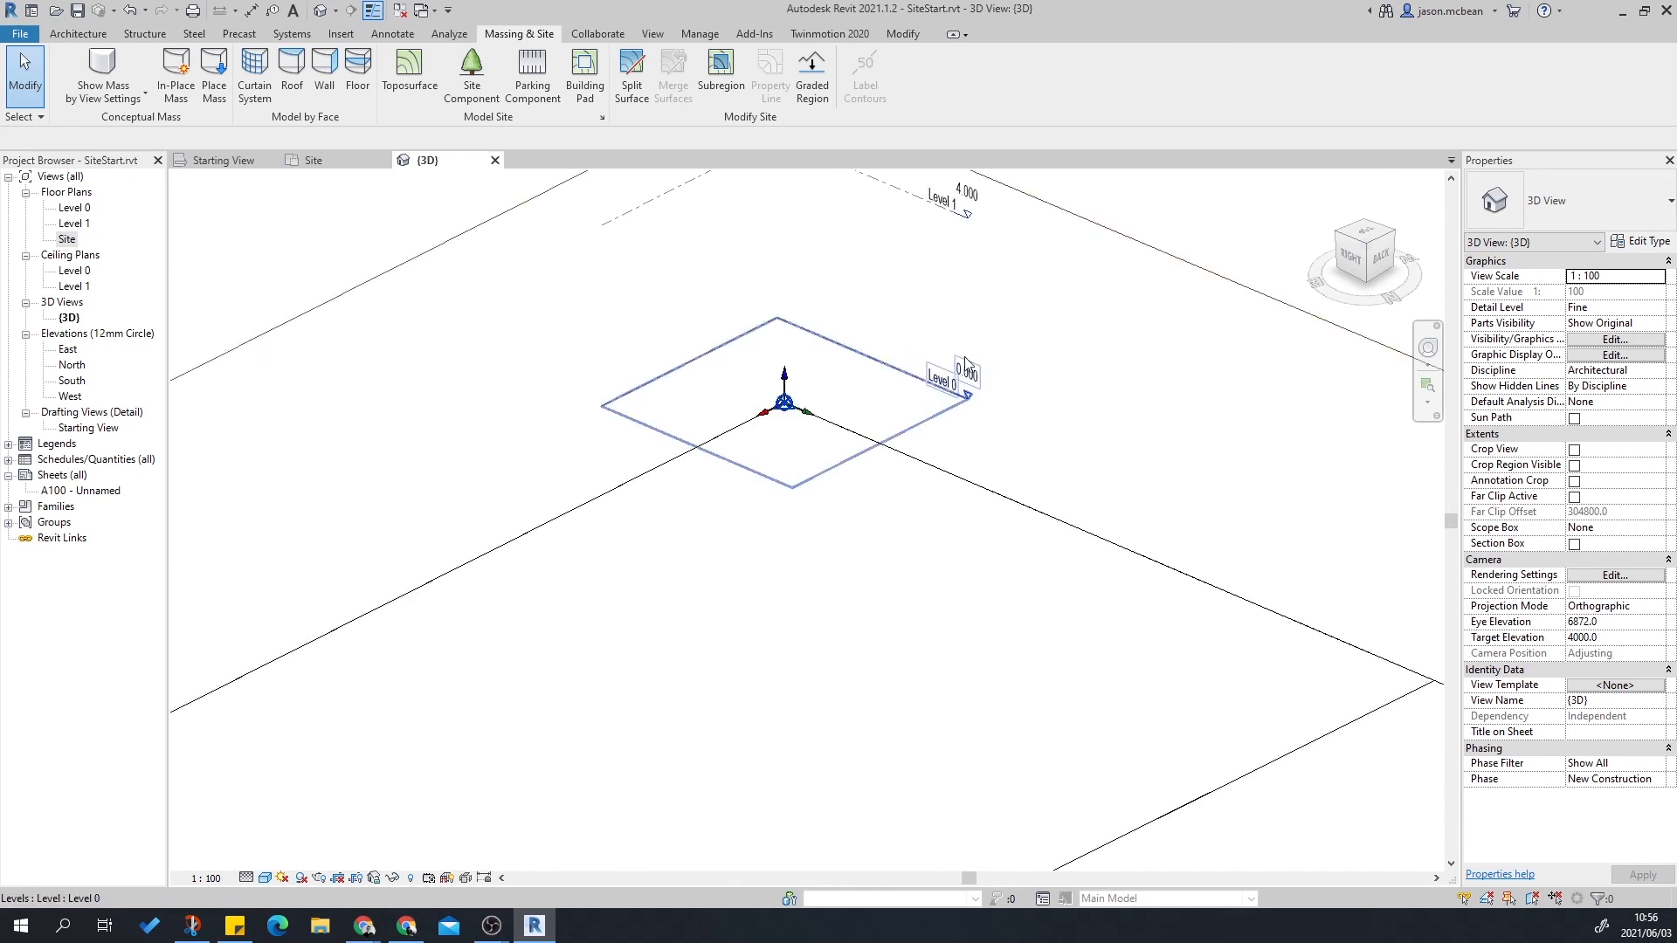
pyautogui.click(968, 374)
pyautogui.click(1093, 377)
pyautogui.scroll(2, 945, 391)
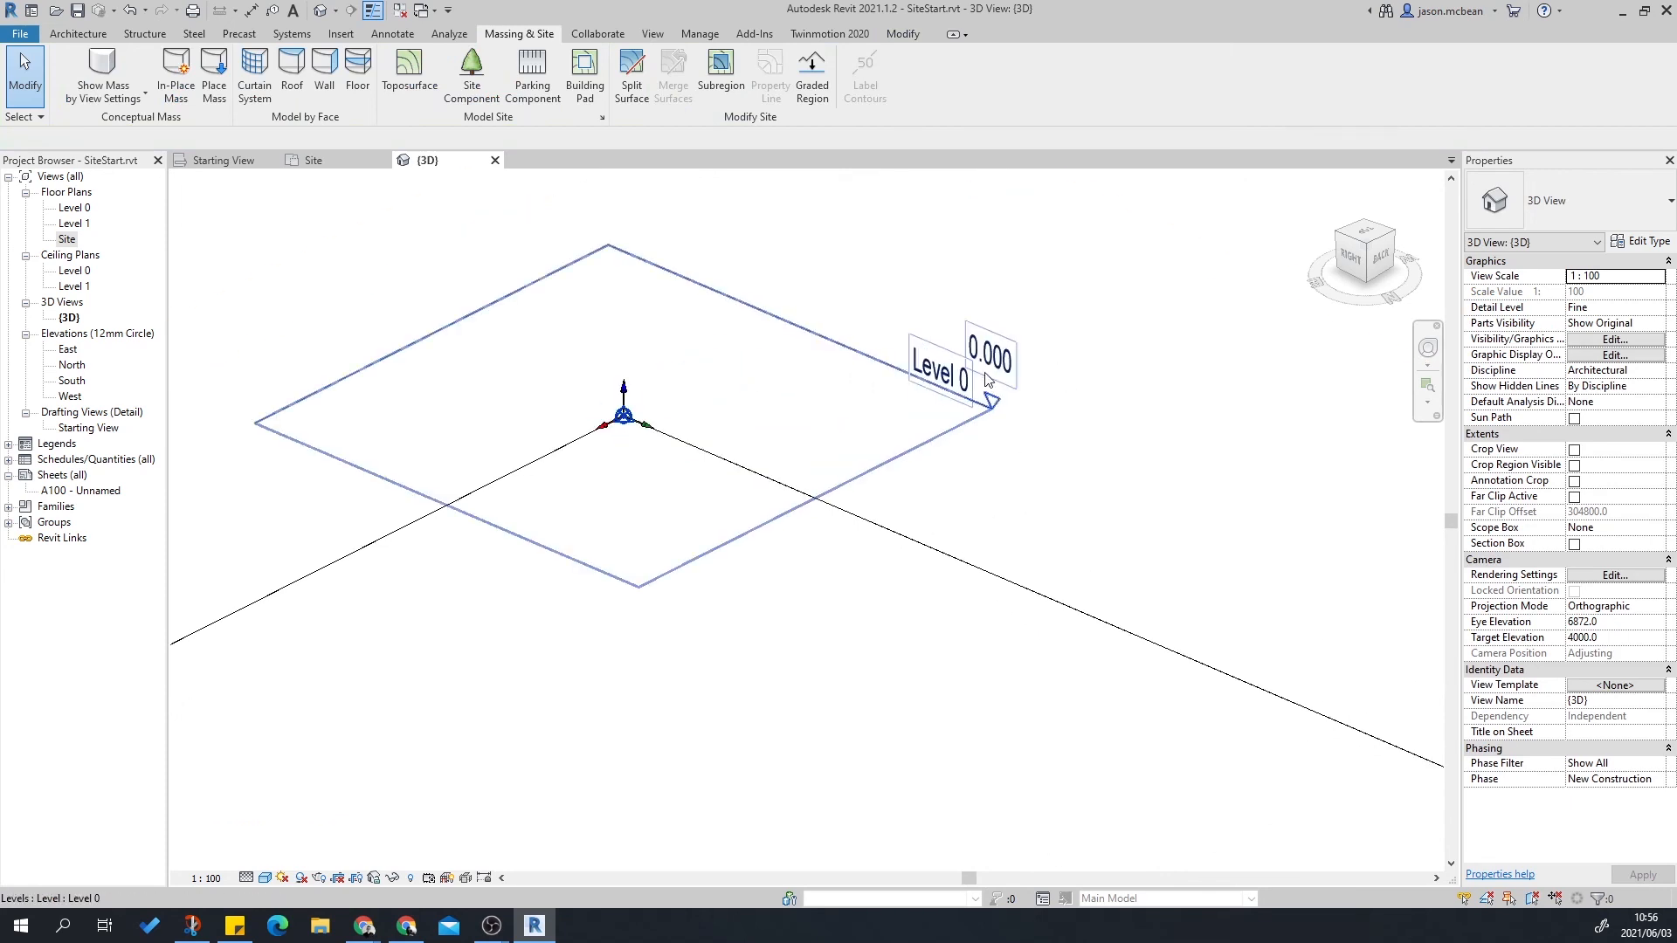
pyautogui.scroll(-4, 995, 375)
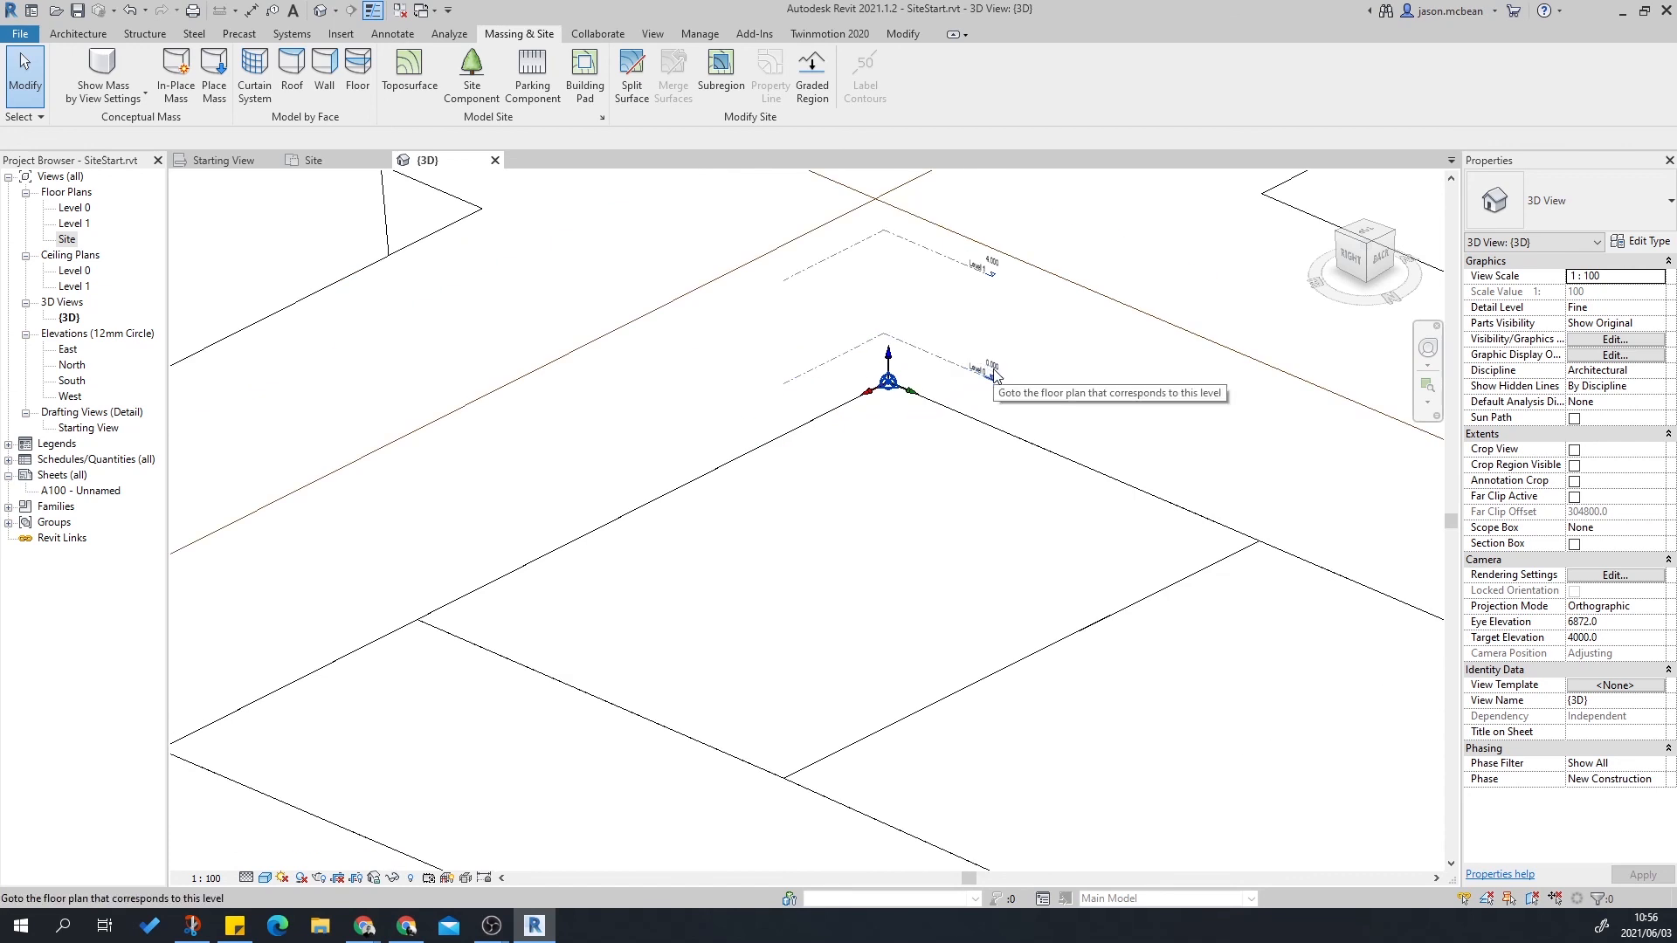
pyautogui.scroll(5, 995, 375)
pyautogui.scroll(-4, 904, 434)
pyautogui.scroll(3, 951, 394)
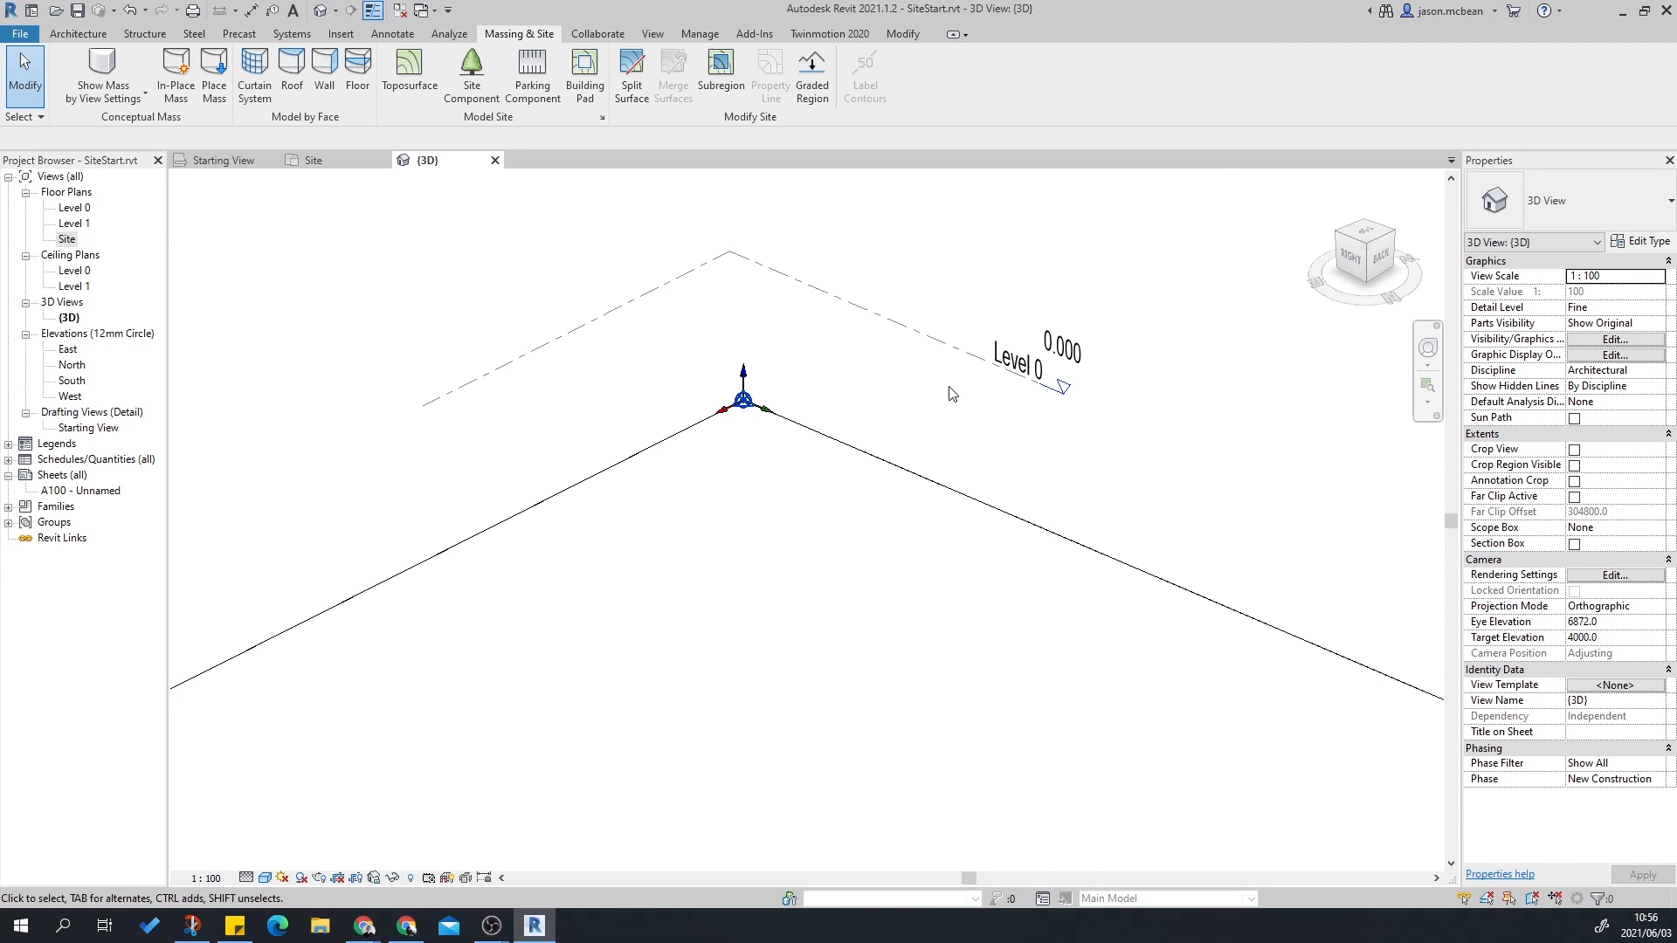
pyautogui.scroll(5, 951, 394)
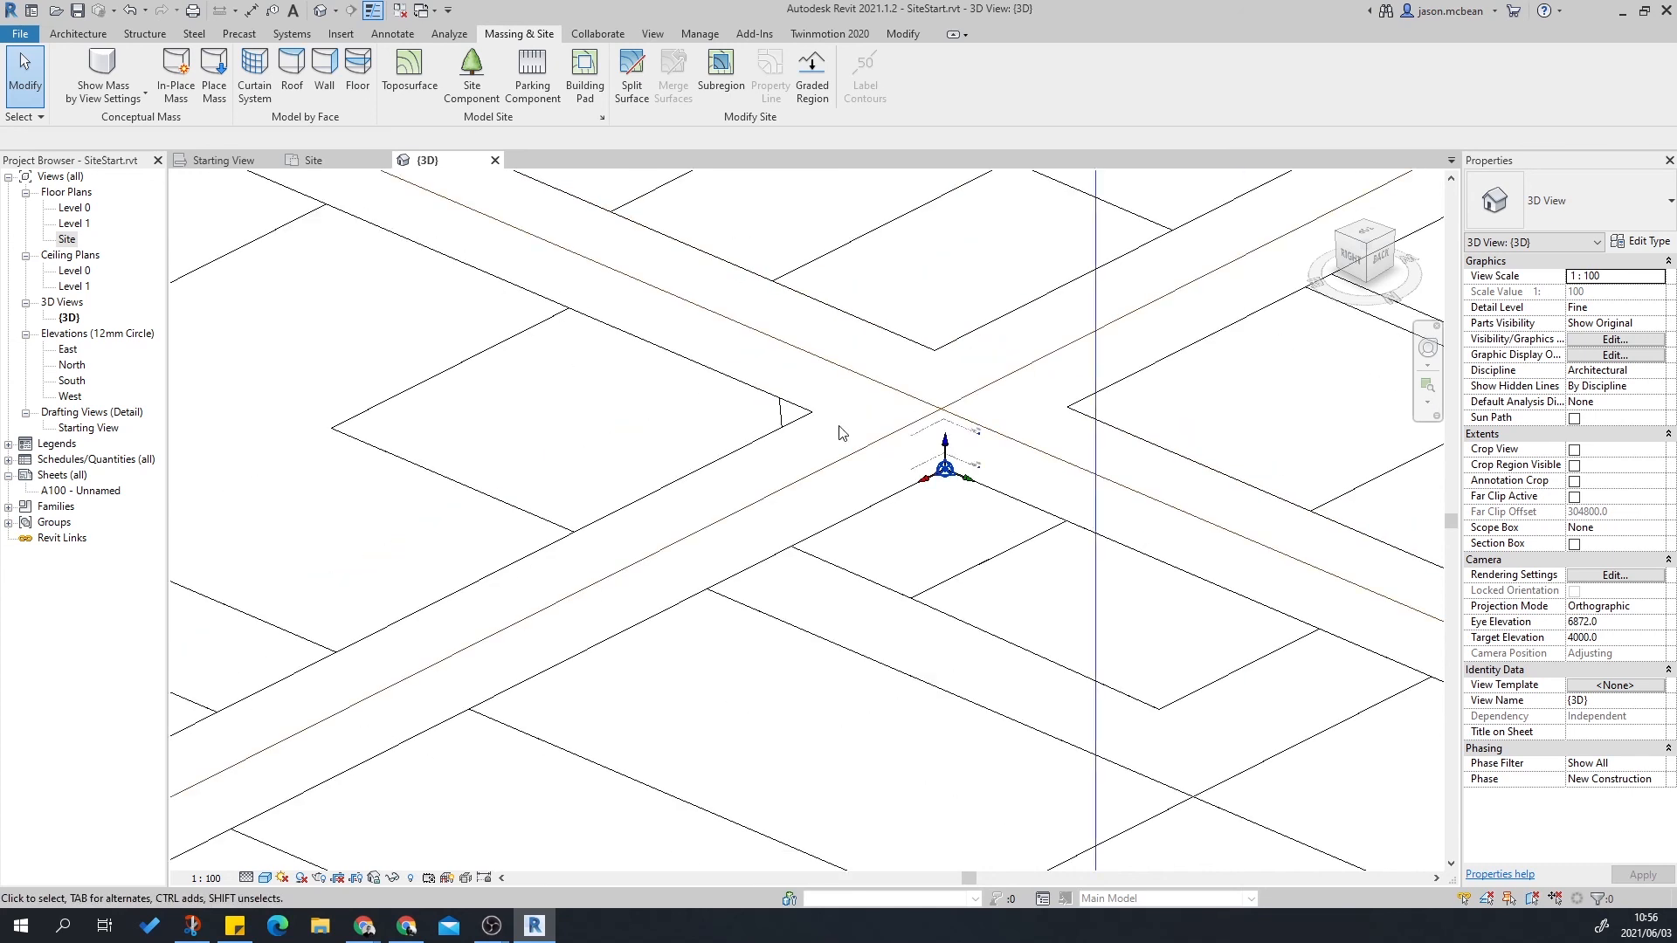
pyautogui.scroll(-8, 968, 444)
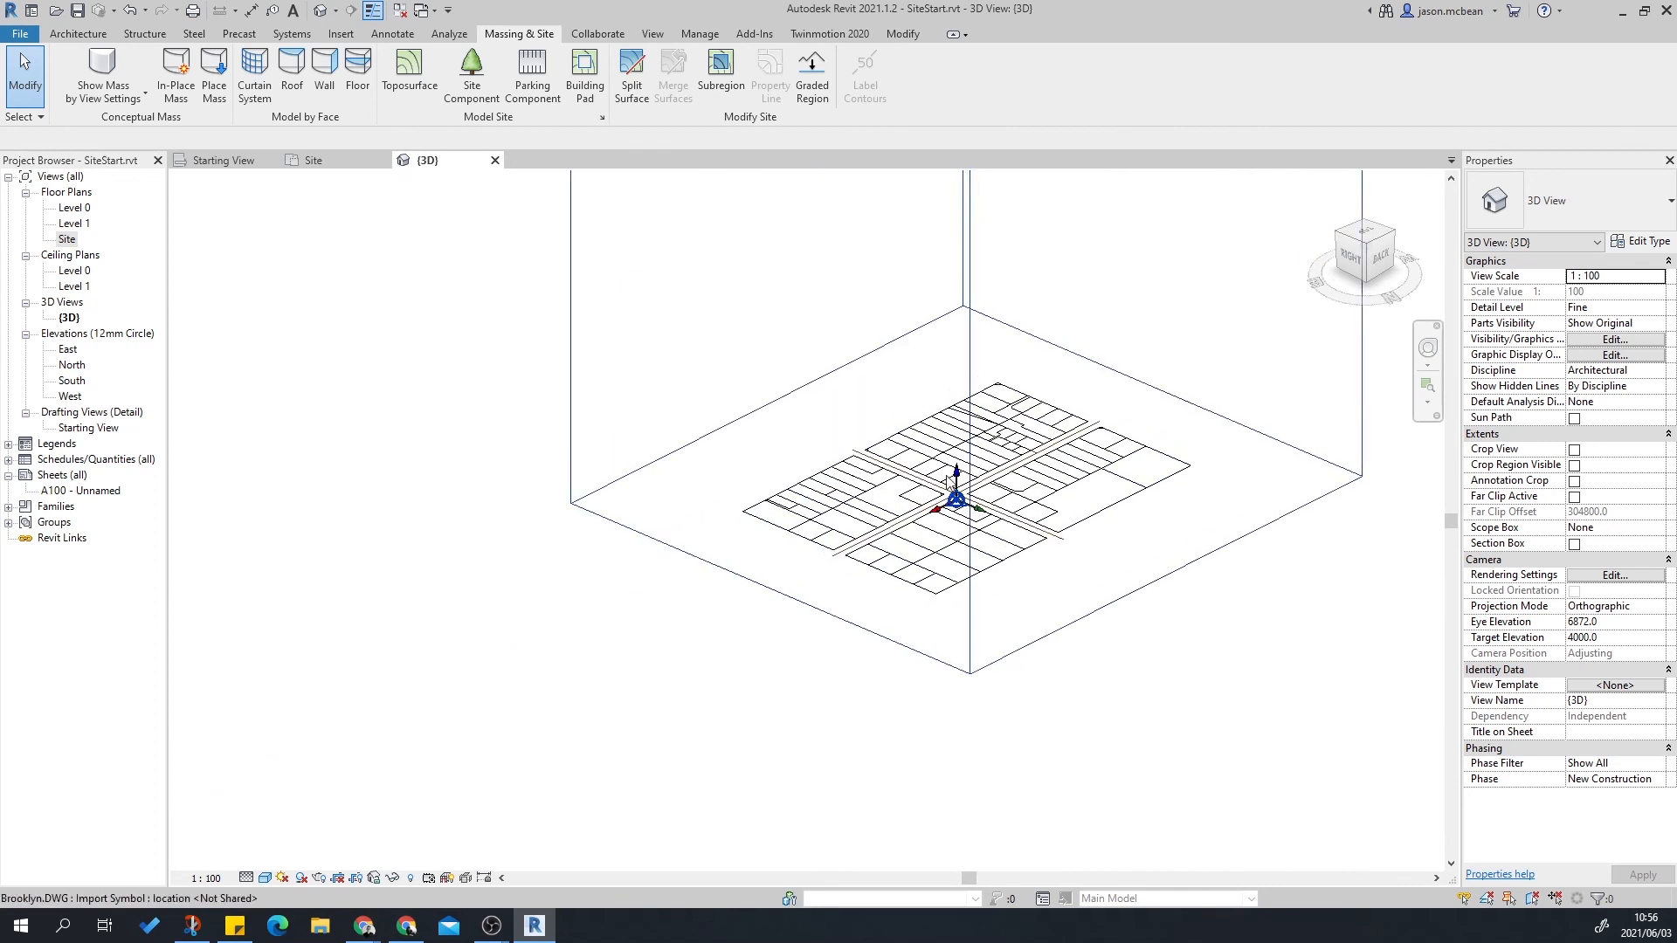
# Open the Site floor plan and duplicate it with detailing.
pyautogui.doubleClick(63, 238)
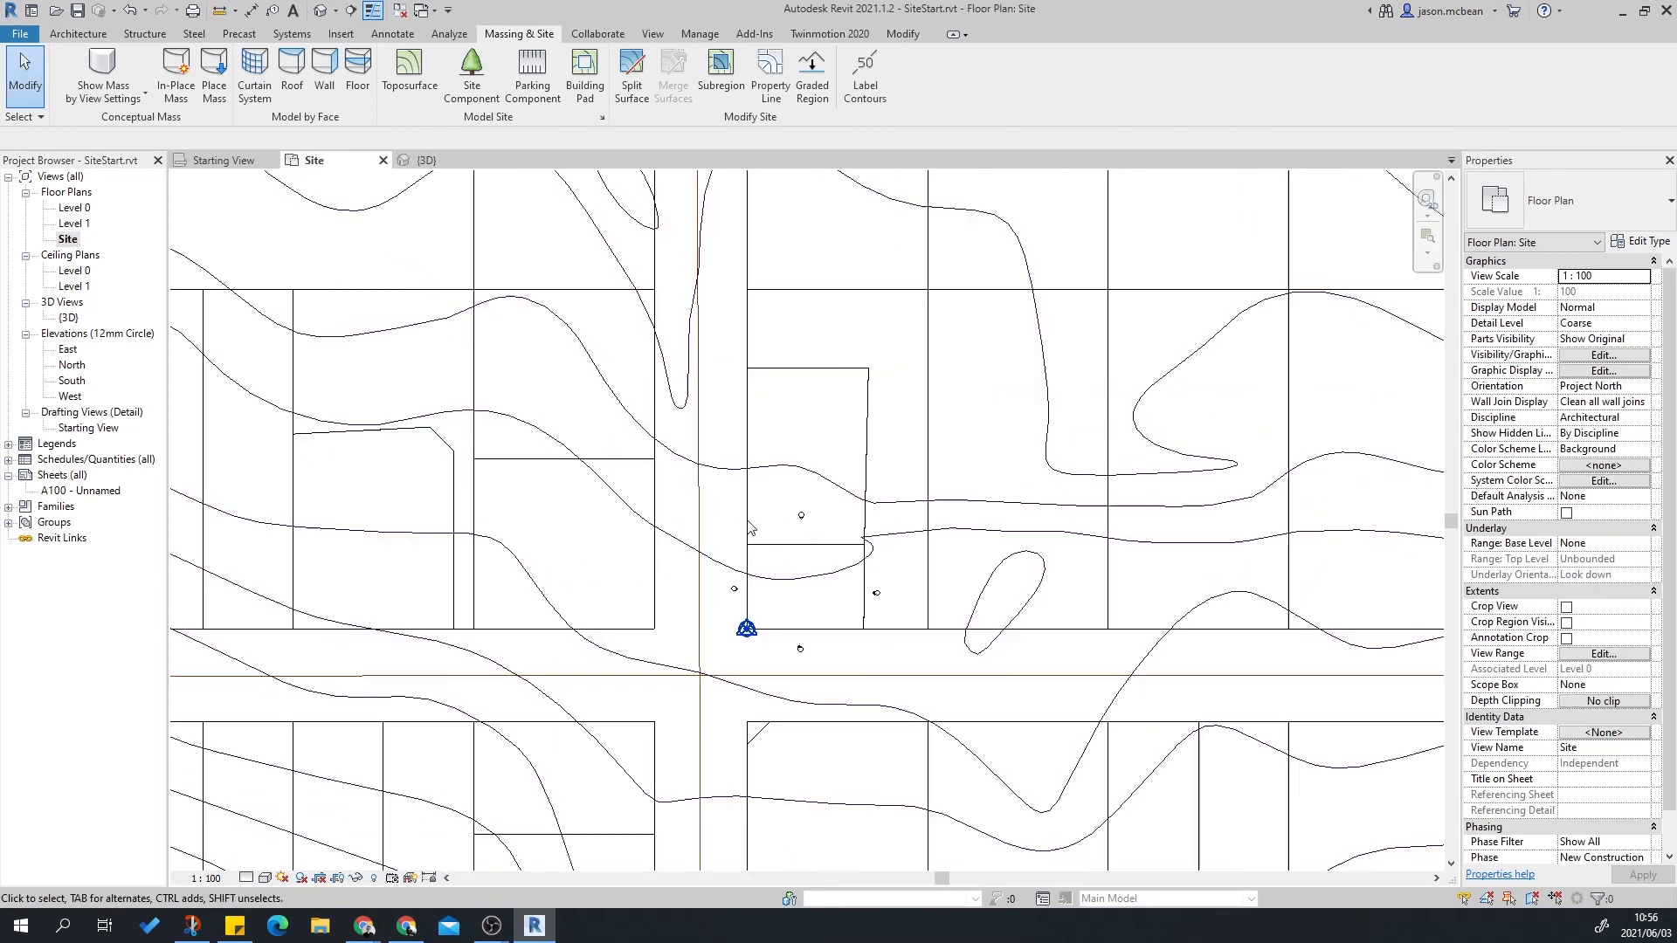
pyautogui.rightClick(72, 241)
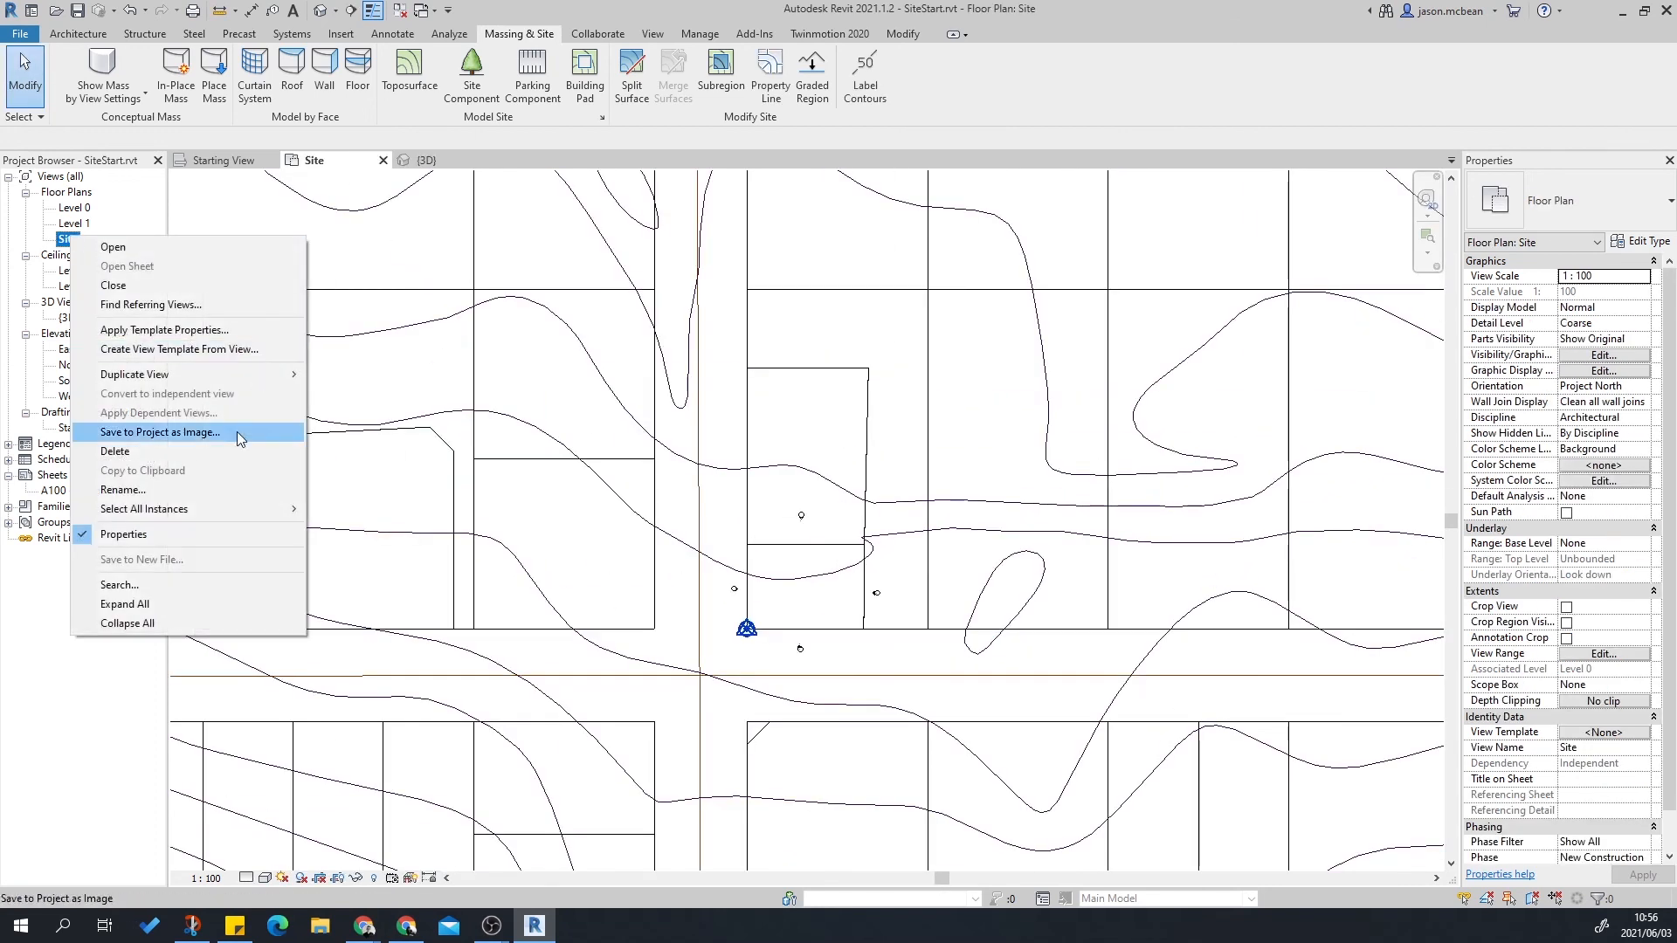
pyautogui.moveTo(228, 381)
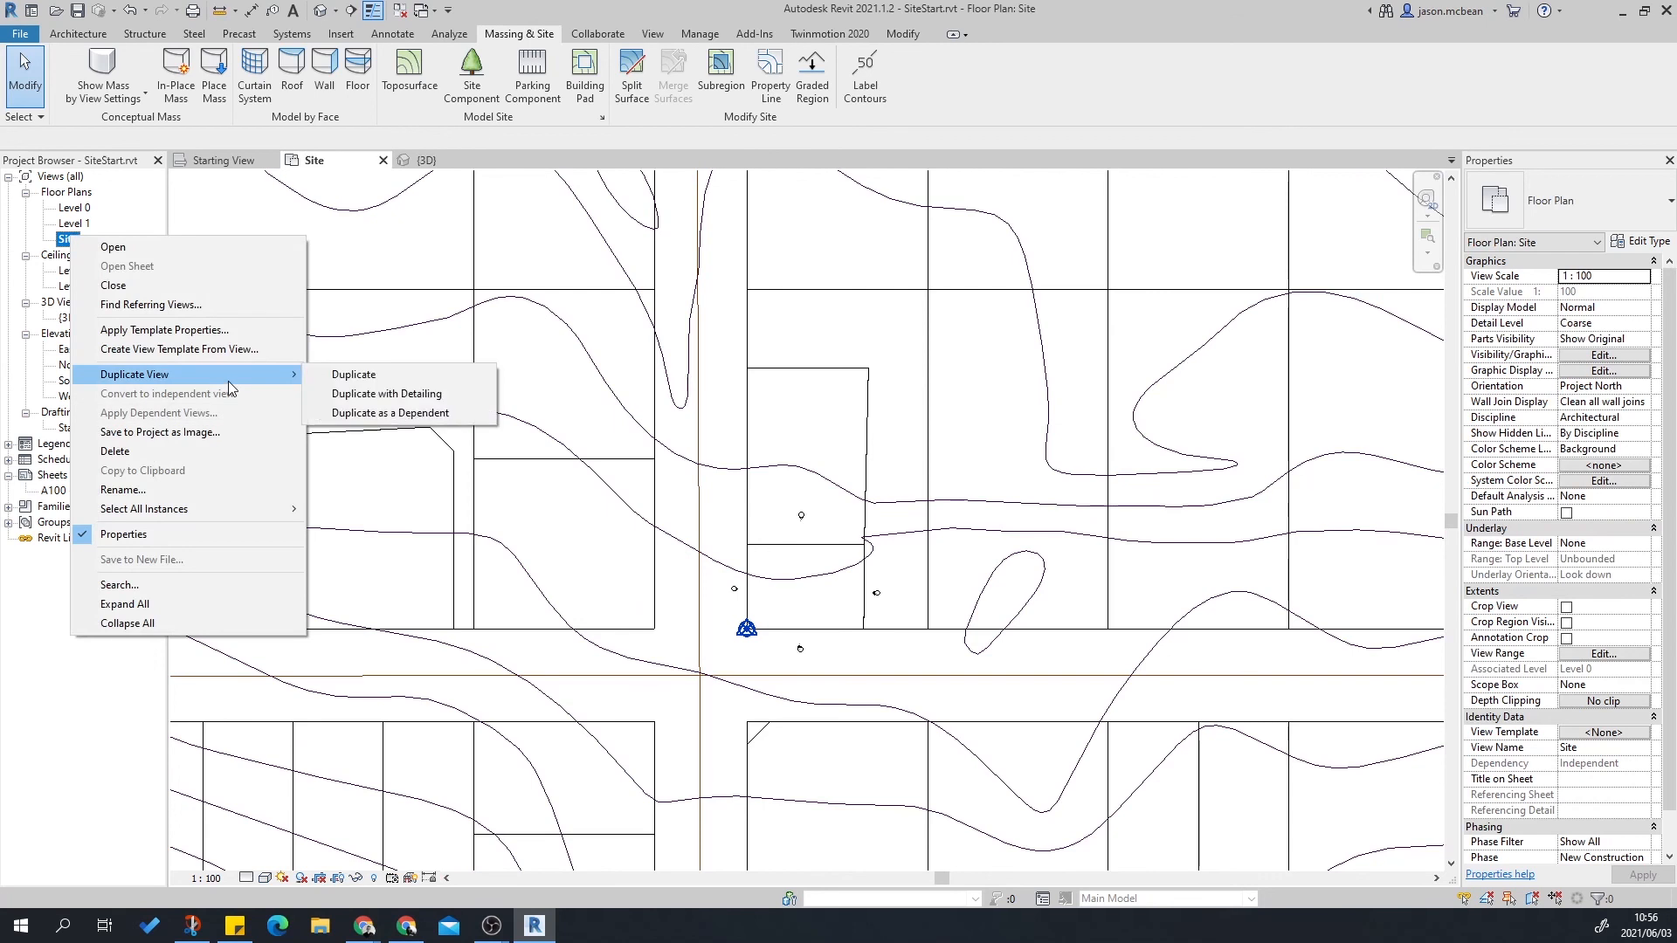
pyautogui.click(391, 394)
# Rename the duplicated site floor plan as Site wk.
pyautogui.rightClick(93, 254)
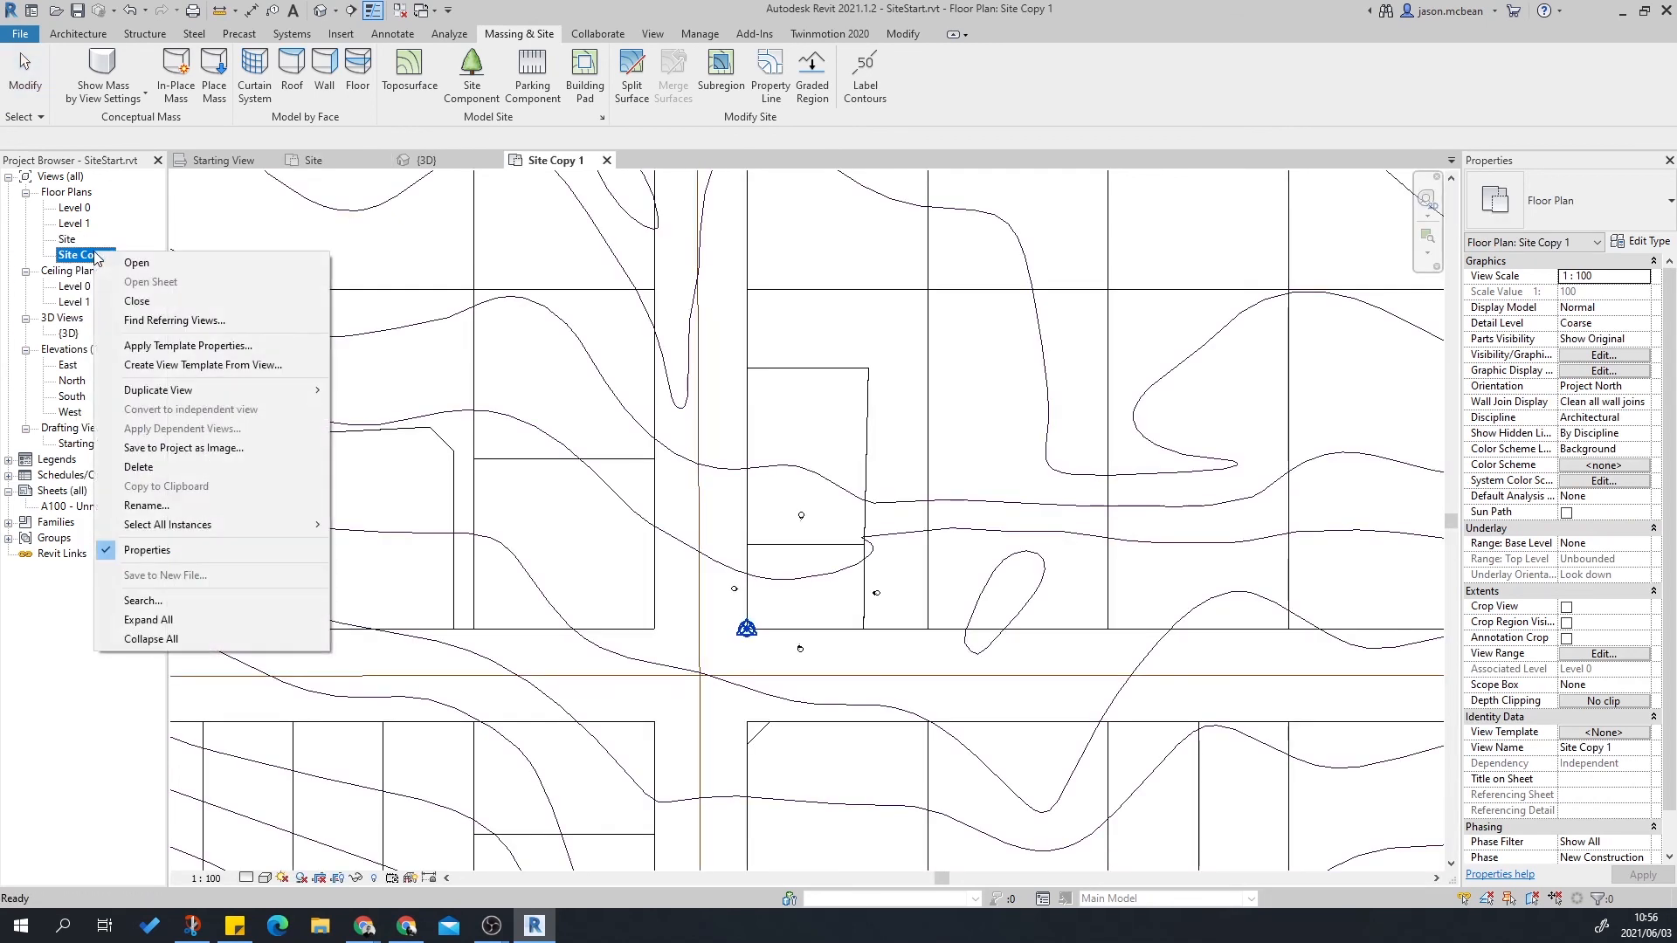
pyautogui.click(123, 505)
pyautogui.doubleClick(94, 255)
pyautogui.moveTo(111, 256); pyautogui.dragTo(80, 260)
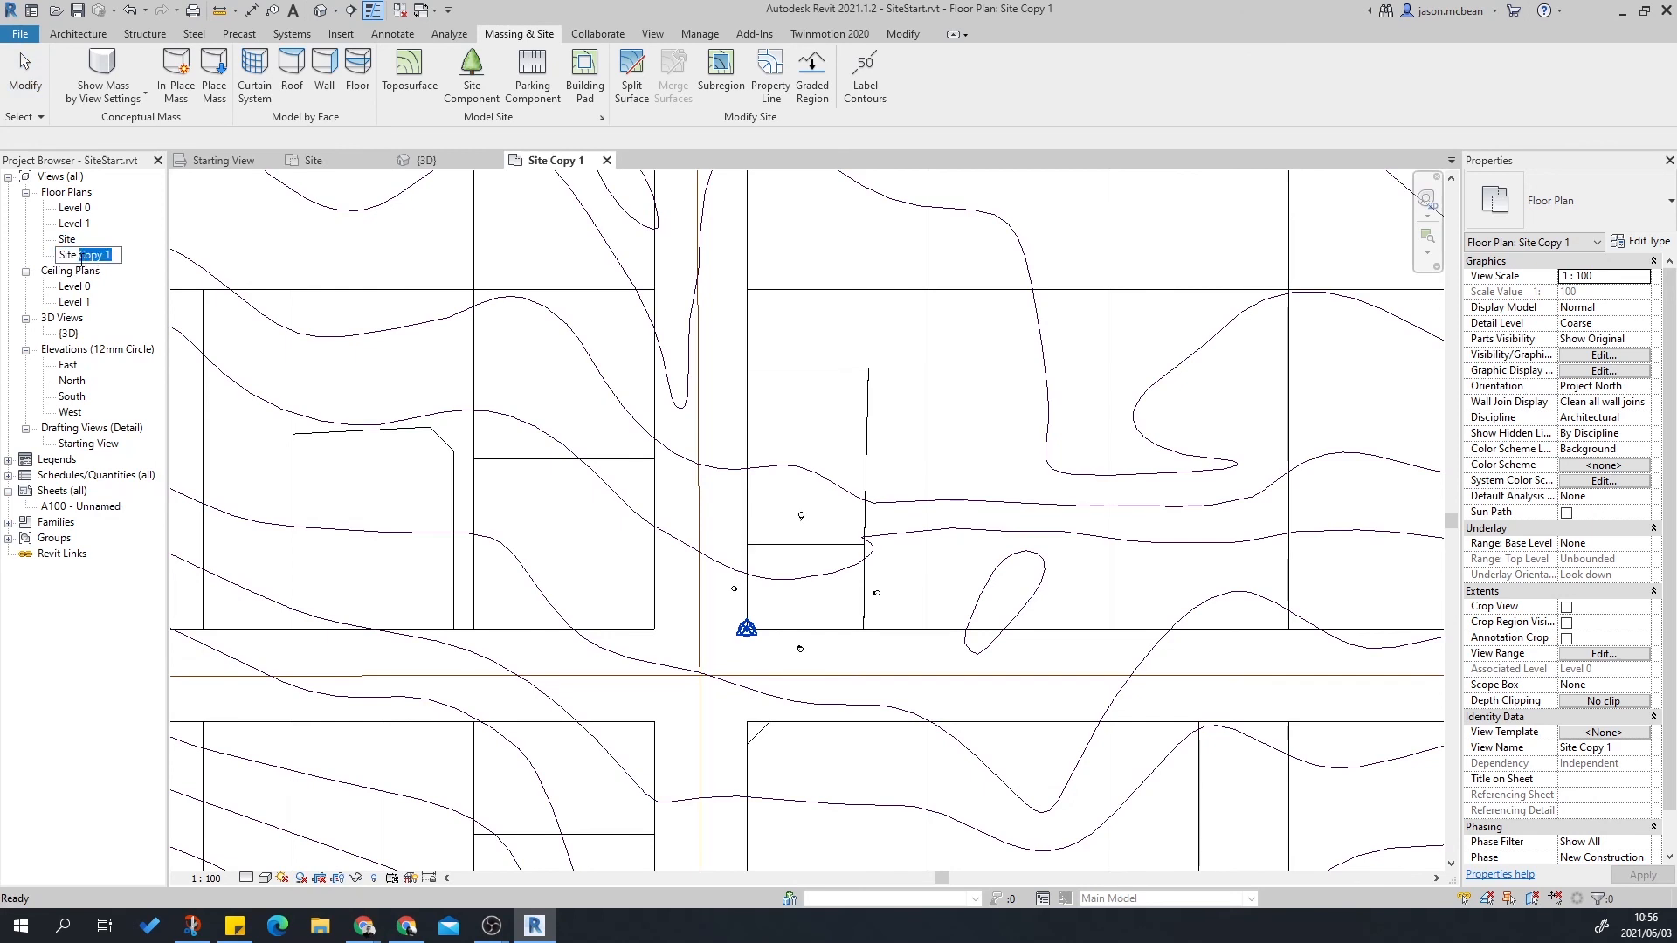
pyautogui.write('wk')
pyautogui.press('Return')
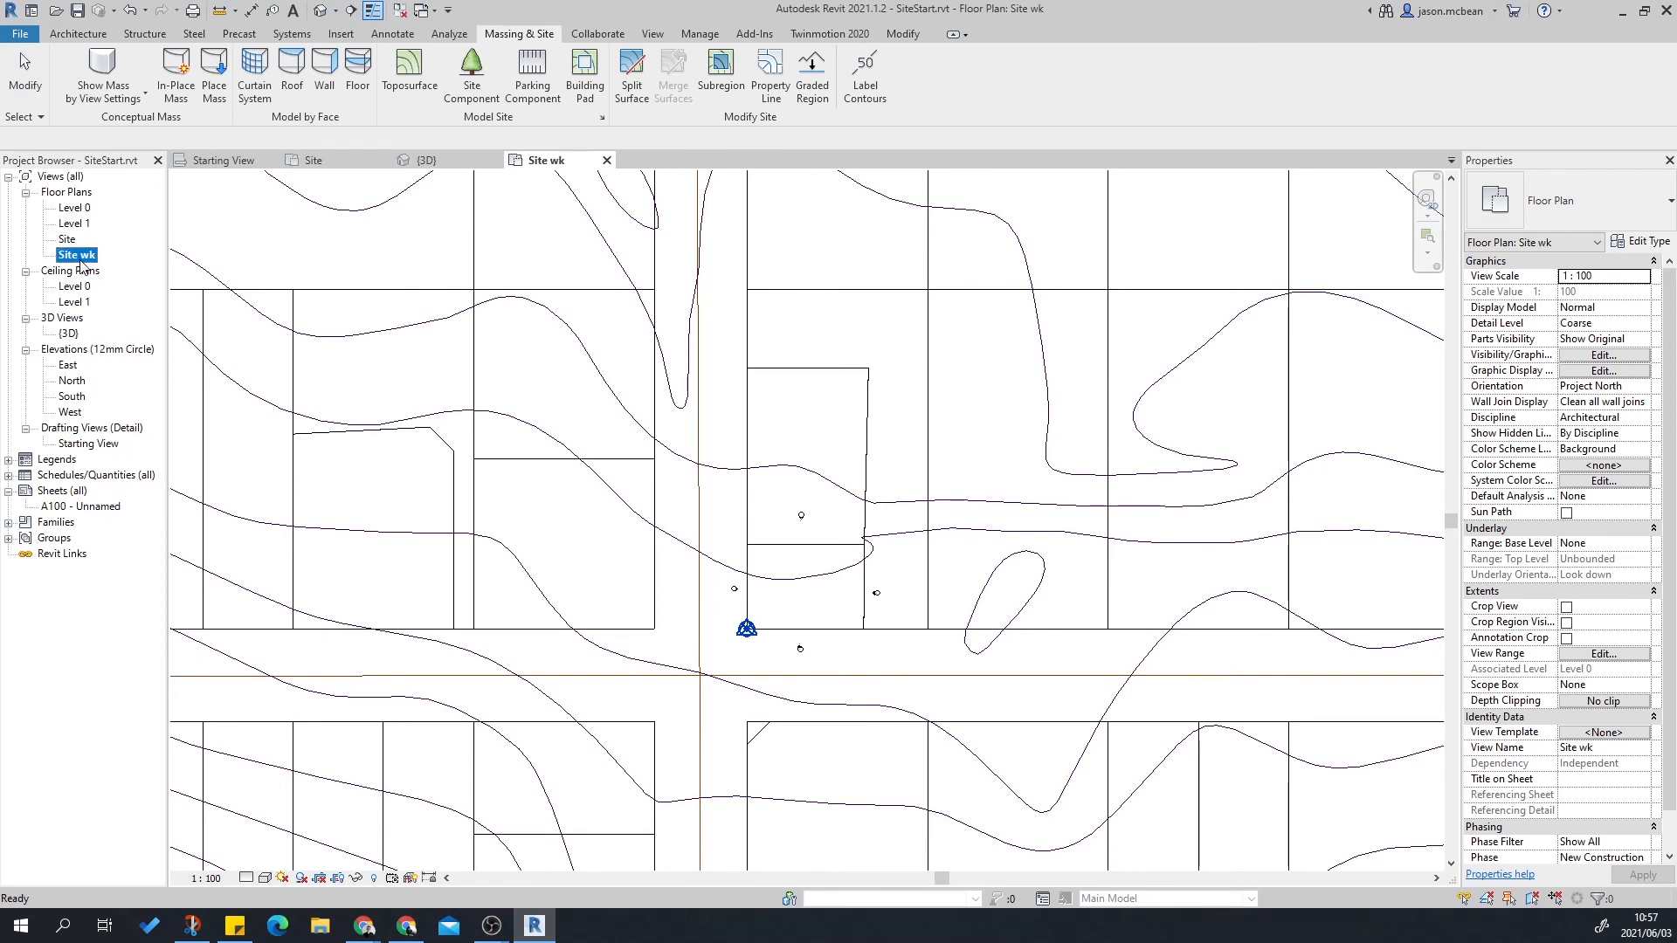
pyautogui.click(62, 240)
pyautogui.click(87, 258)
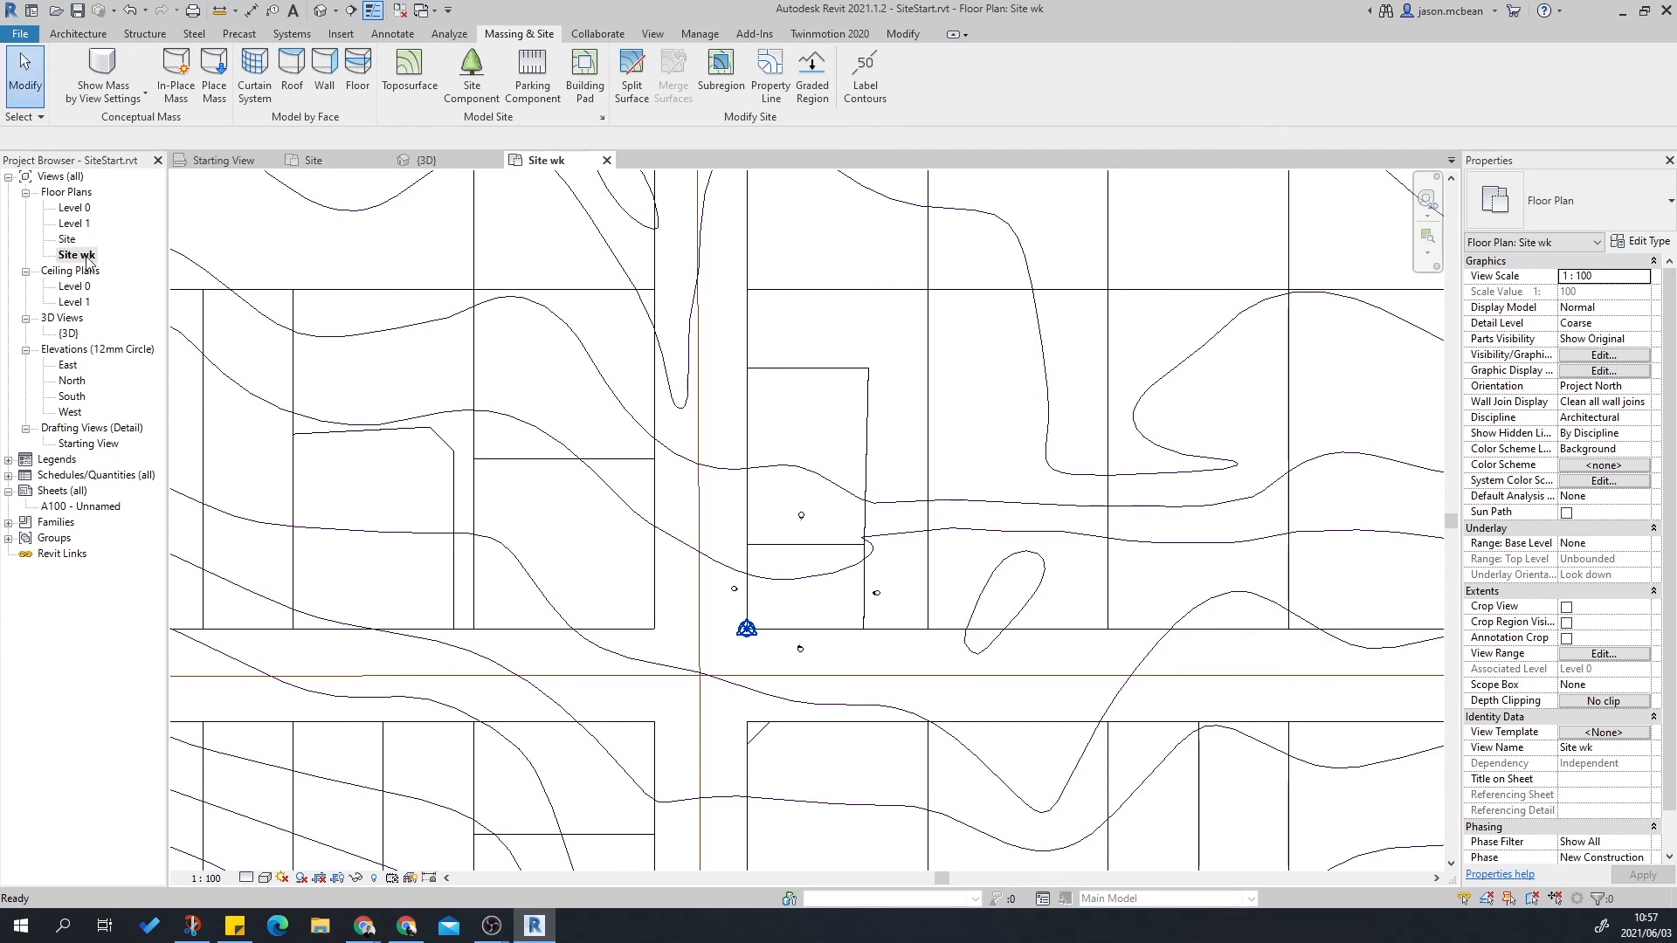